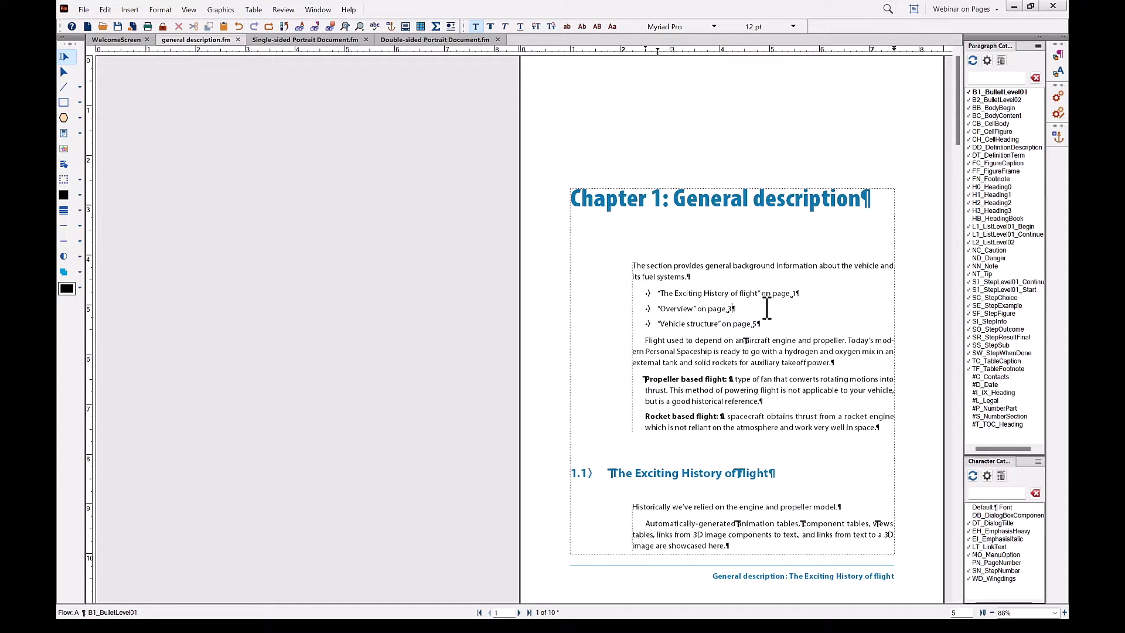
Zoom general description.fm out to 25% and select all the text in its main flow.
{"action": "left_click", "coordinate": [1055, 613]}
{"action": "left_click", "coordinate": [1033, 502]}
{"action": "left_click_drag", "start_coordinate": [165, 147], "coordinate": [166, 151]}
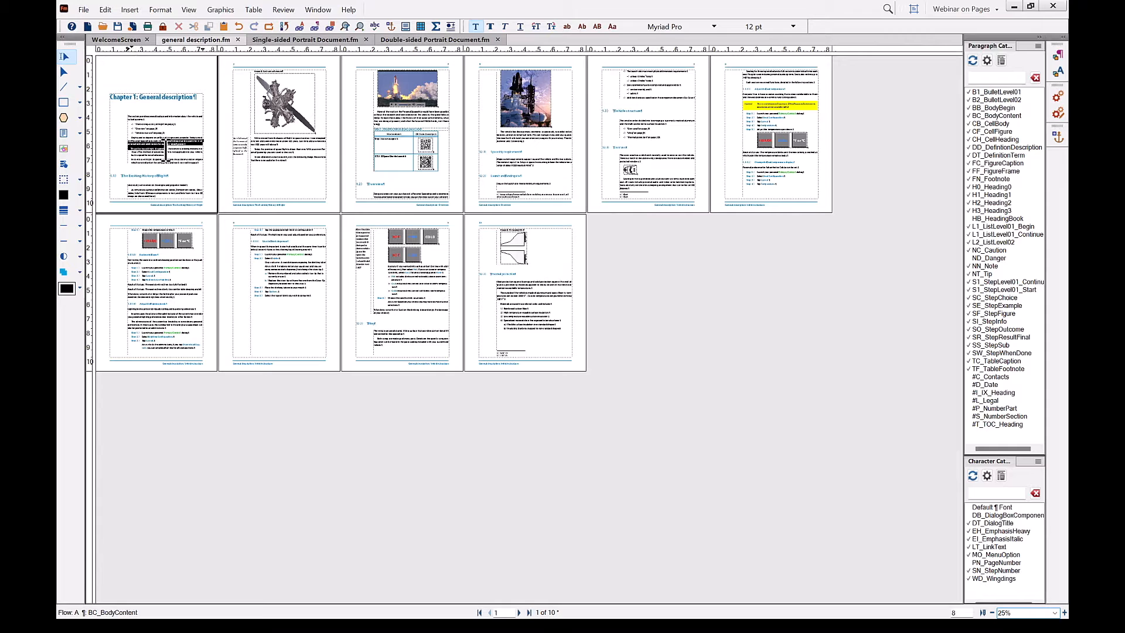
{"action": "left_click", "coordinate": [106, 10]}
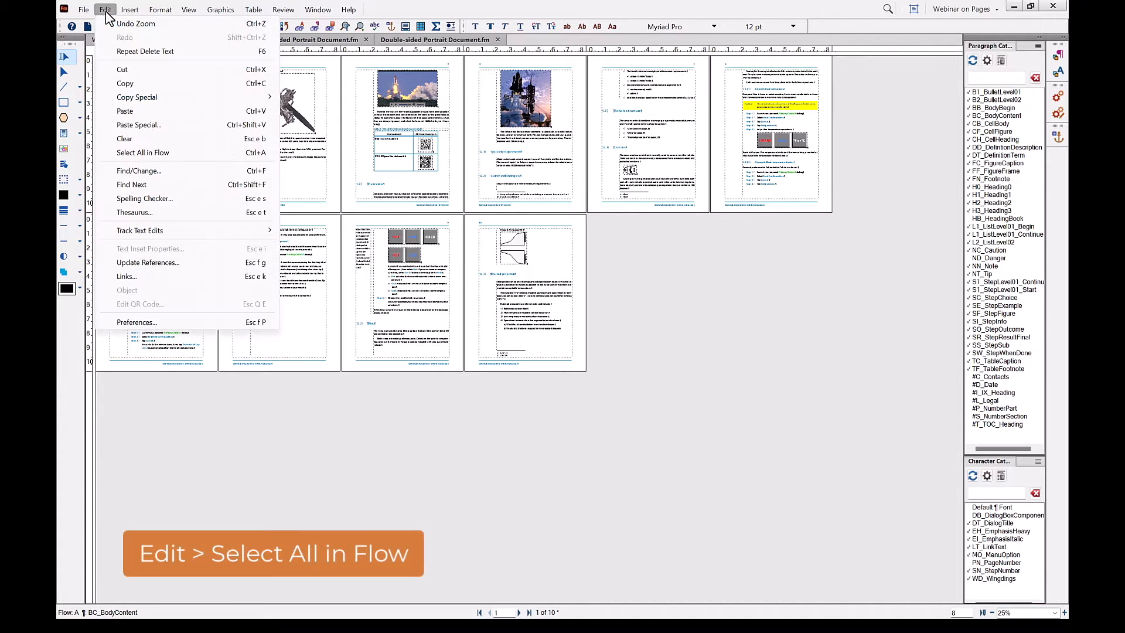
{"action": "left_click", "coordinate": [132, 153]}
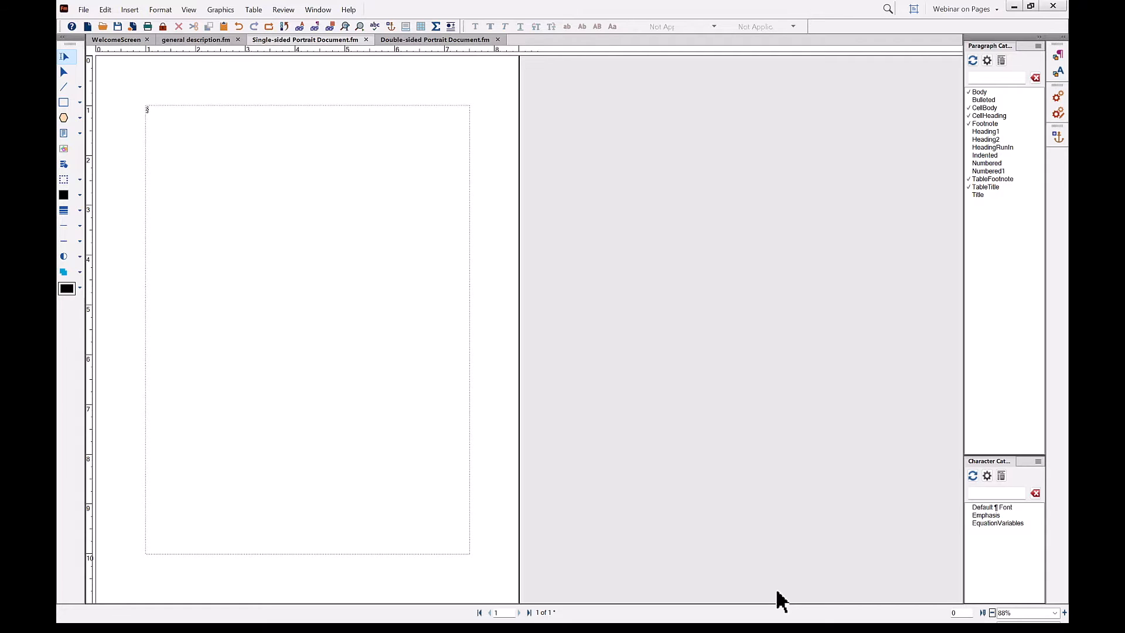
Paste the copied sample text into the empty text frame of Single-sided Portrait Document.fm.
{"action": "left_click", "coordinate": [250, 148]}
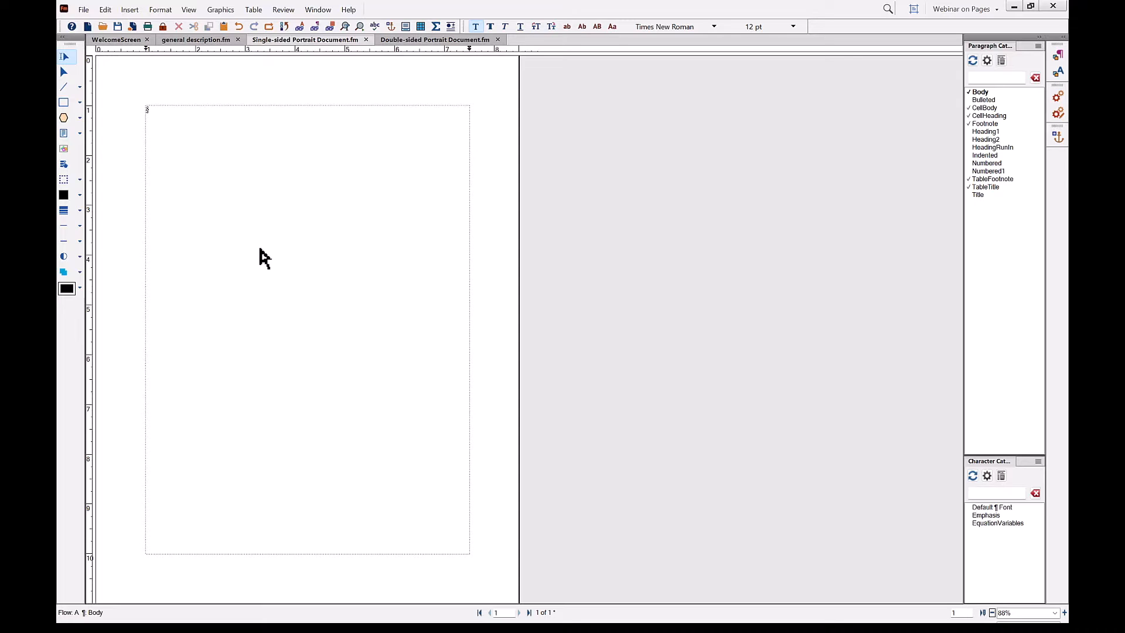
{"action": "right_click", "coordinate": [298, 177]}
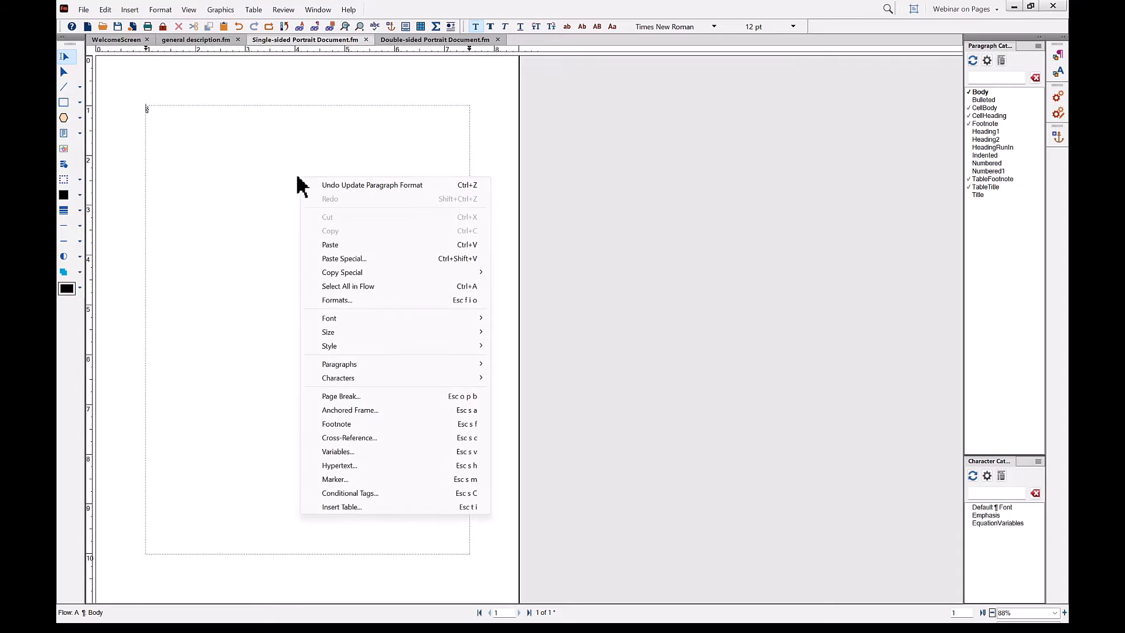
{"action": "left_click", "coordinate": [331, 245]}
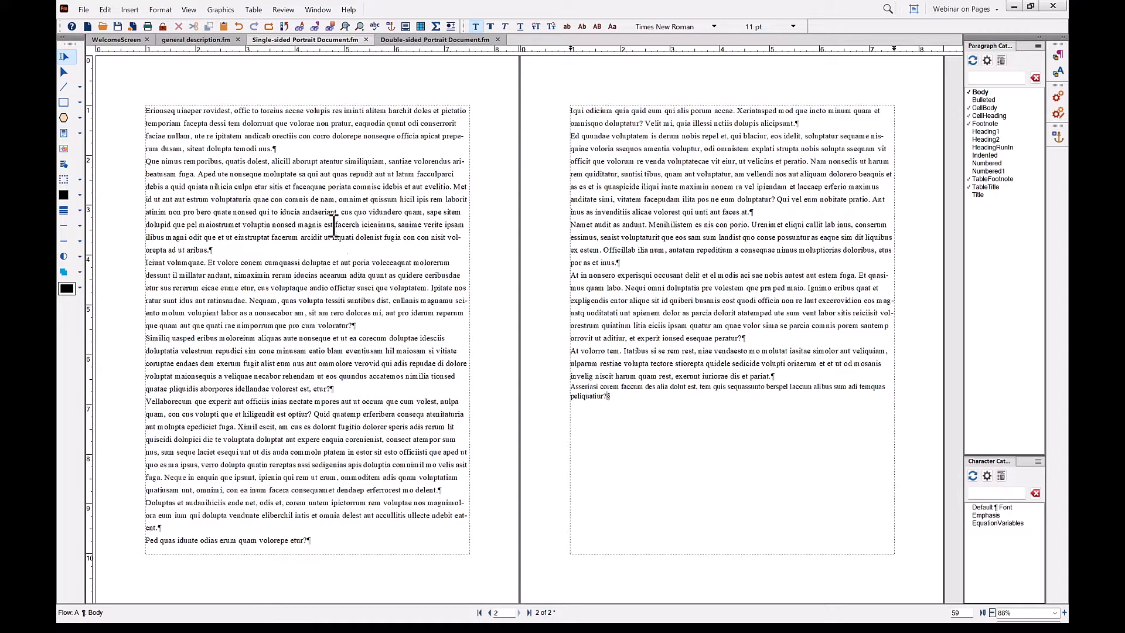
Undo the text paste and save the document to remove the leftover blank page.
{"action": "left_click", "coordinate": [238, 26]}
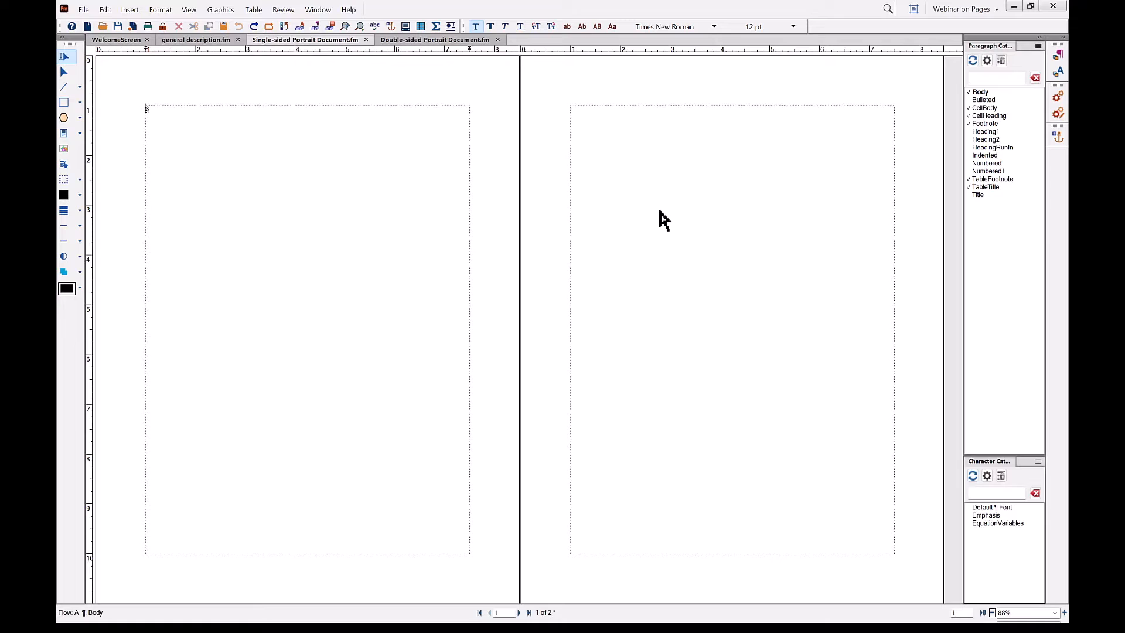
{"action": "left_click", "coordinate": [117, 27]}
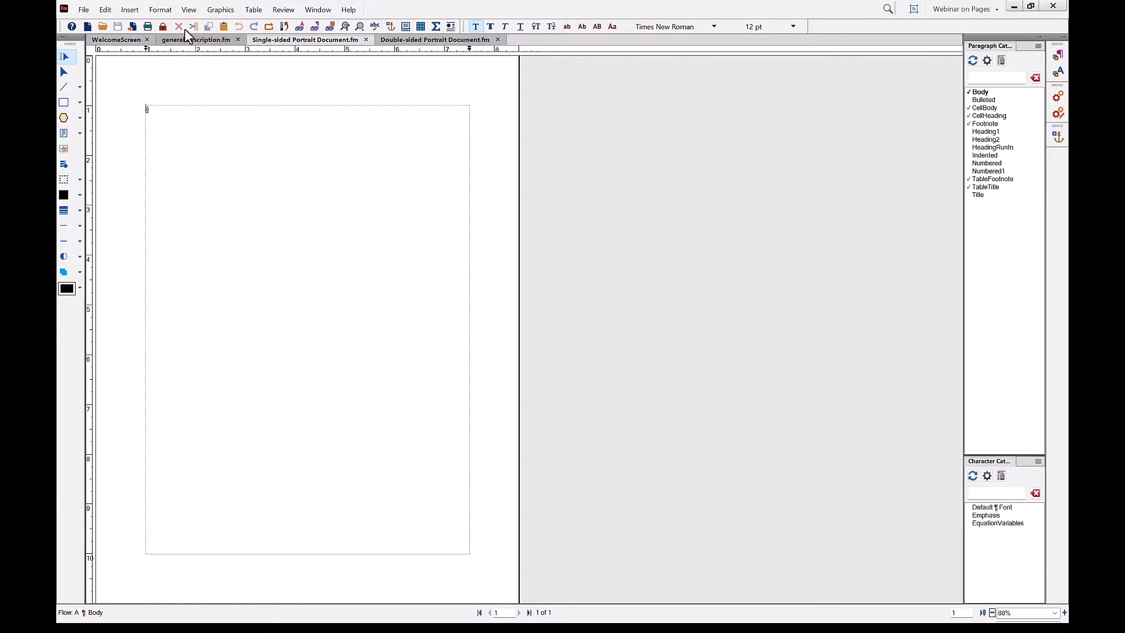
Show the master pages and inspect the text frame properties of the main body frame without changing them.
{"action": "left_click", "coordinate": [187, 12]}
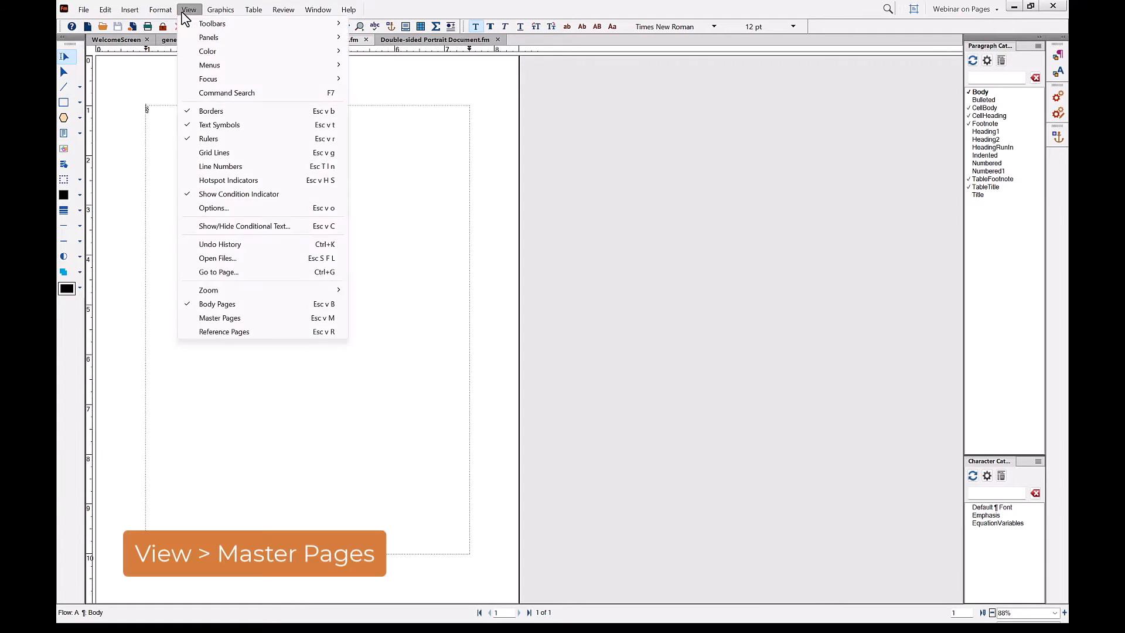
{"action": "left_click", "coordinate": [223, 319]}
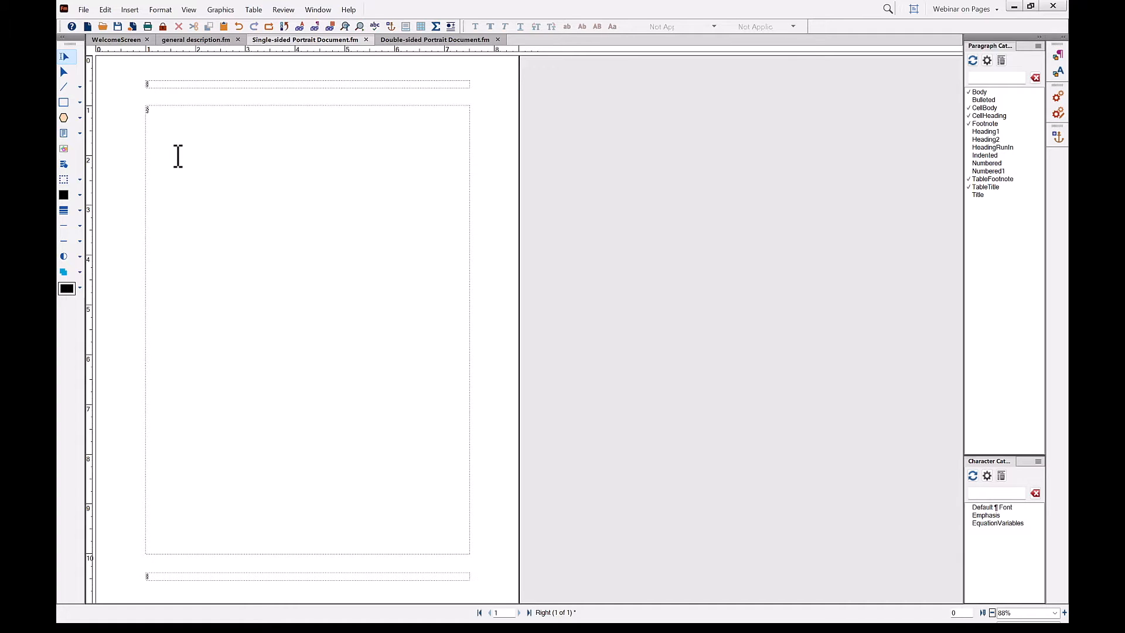
{"action": "left_click", "coordinate": [63, 72]}
{"action": "left_click", "coordinate": [257, 164]}
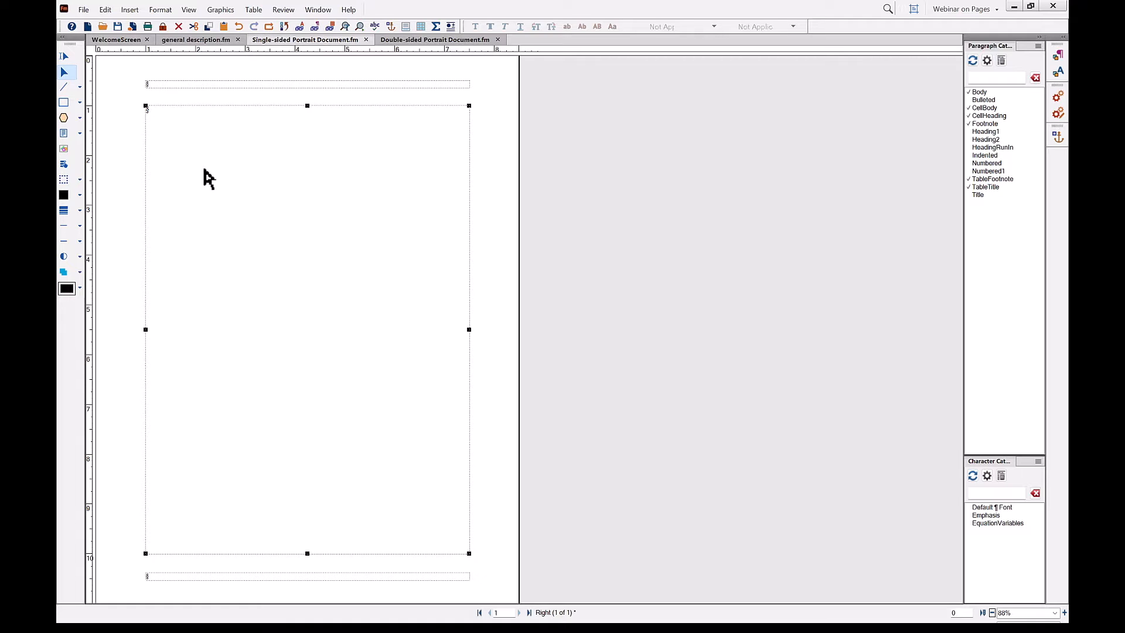
{"action": "left_click", "coordinate": [160, 10]}
{"action": "mouse_move", "coordinate": [196, 114]}
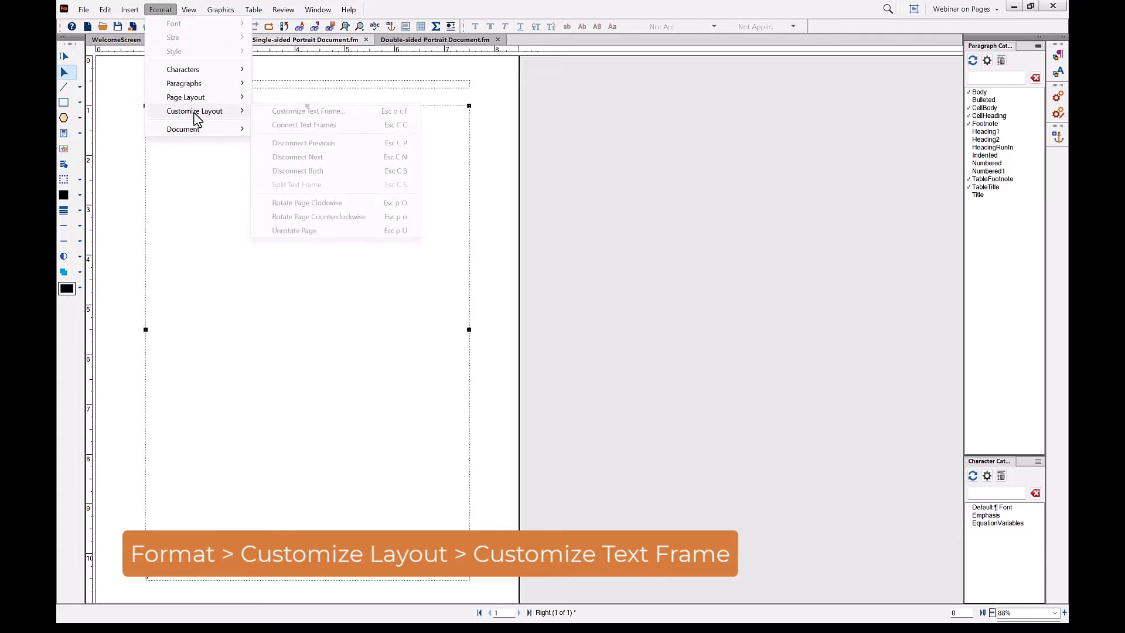
{"action": "left_click", "coordinate": [292, 112]}
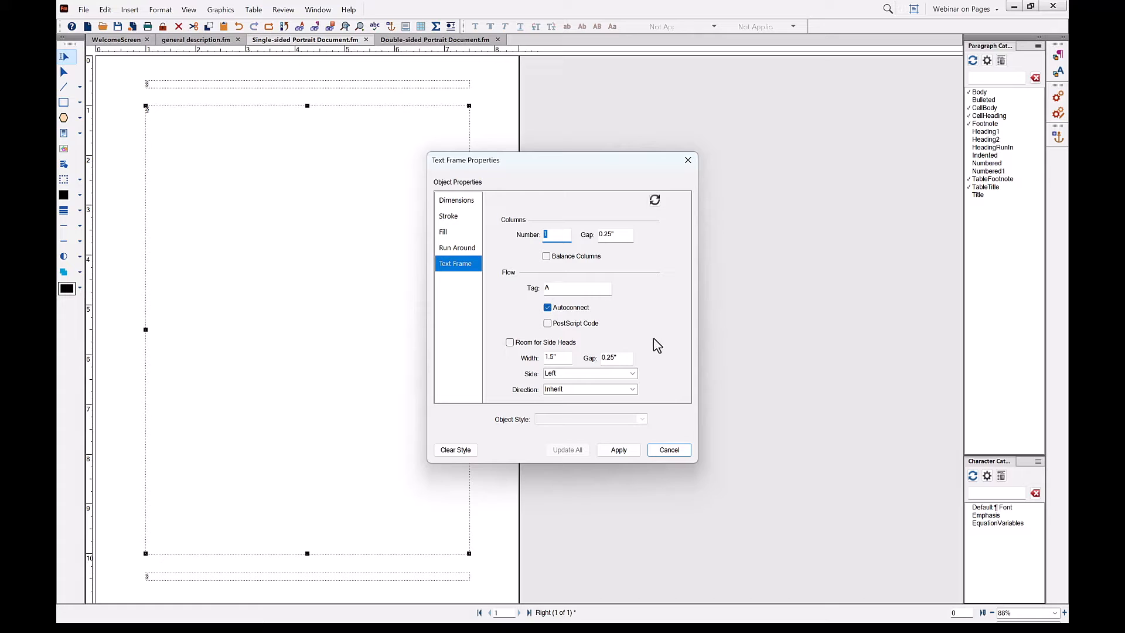
{"action": "left_click", "coordinate": [683, 450]}
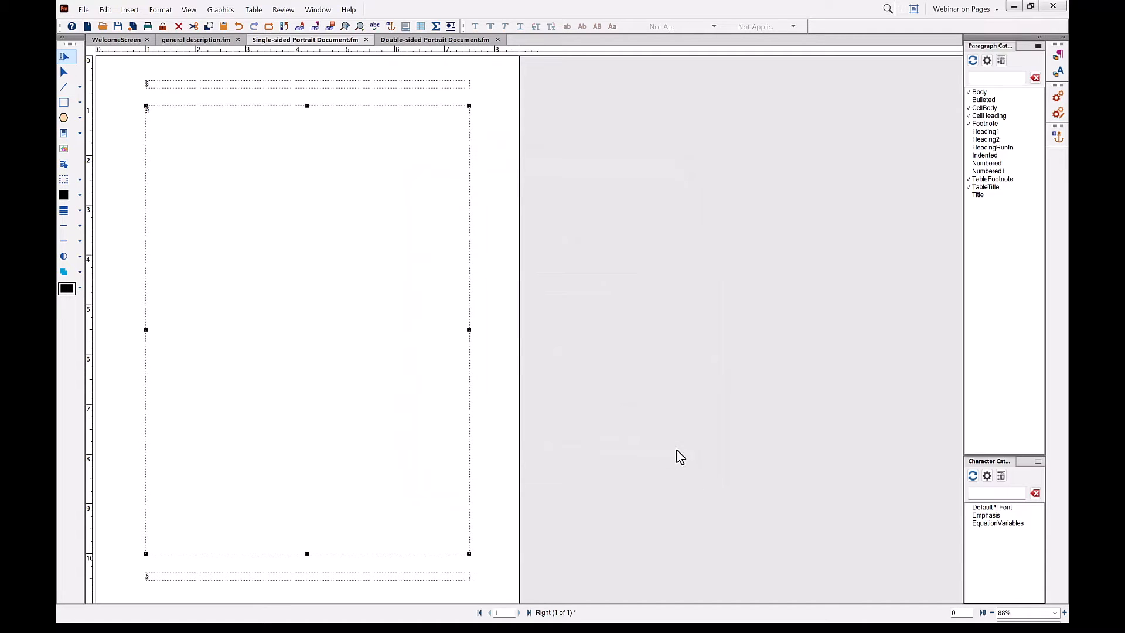
Turn off Autoconnect in the object properties of the main text frame on the Right master page.
{"action": "left_click", "coordinate": [226, 12]}
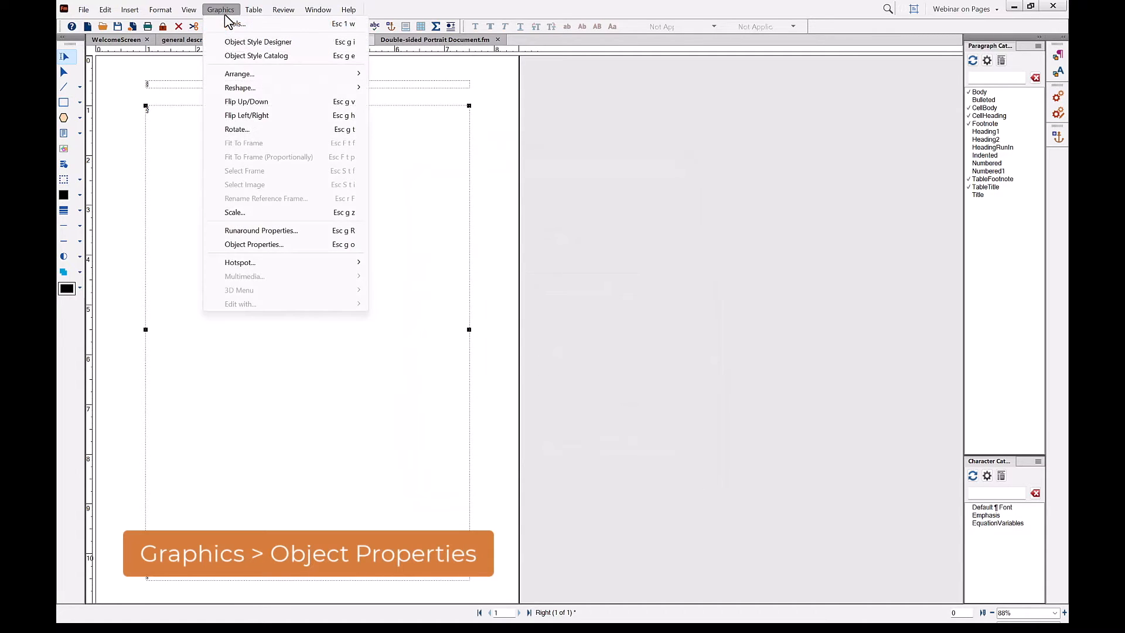
{"action": "left_click", "coordinate": [255, 245]}
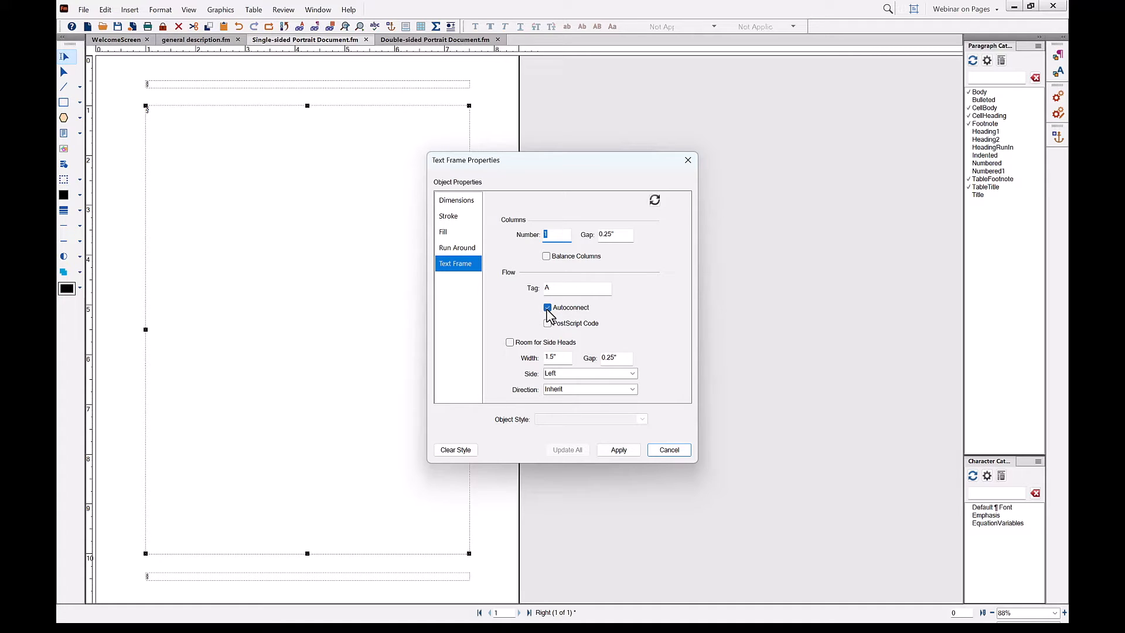
{"action": "left_click", "coordinate": [547, 311]}
{"action": "left_click", "coordinate": [631, 452]}
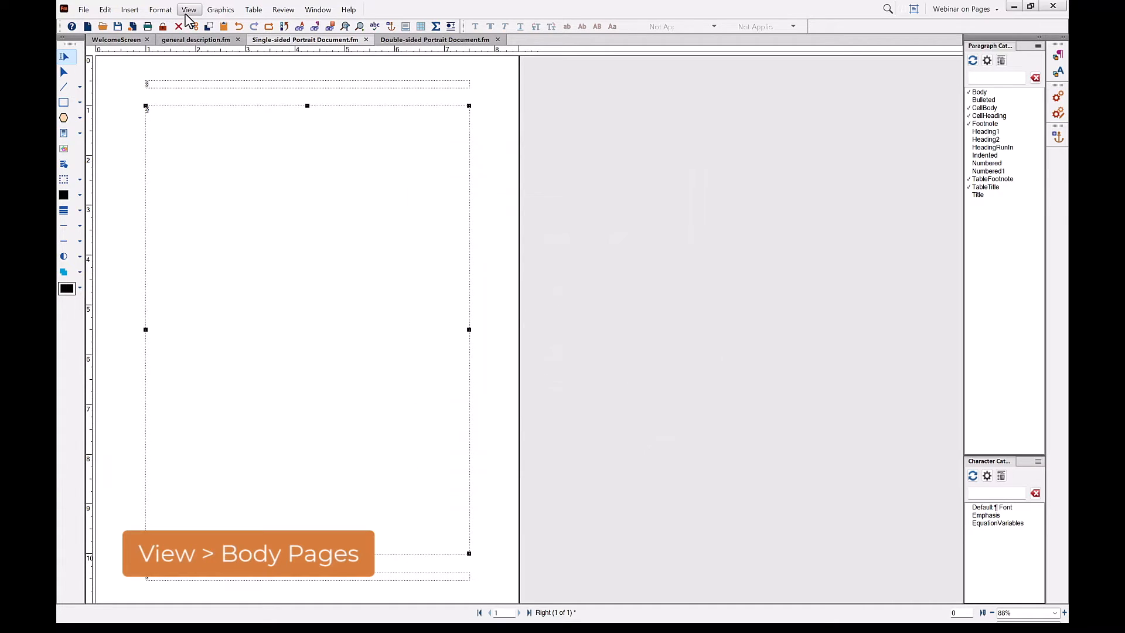
Paste the copied text on the body page, and undo both the paste and the Autoconnect change.
{"action": "left_click", "coordinate": [188, 10]}
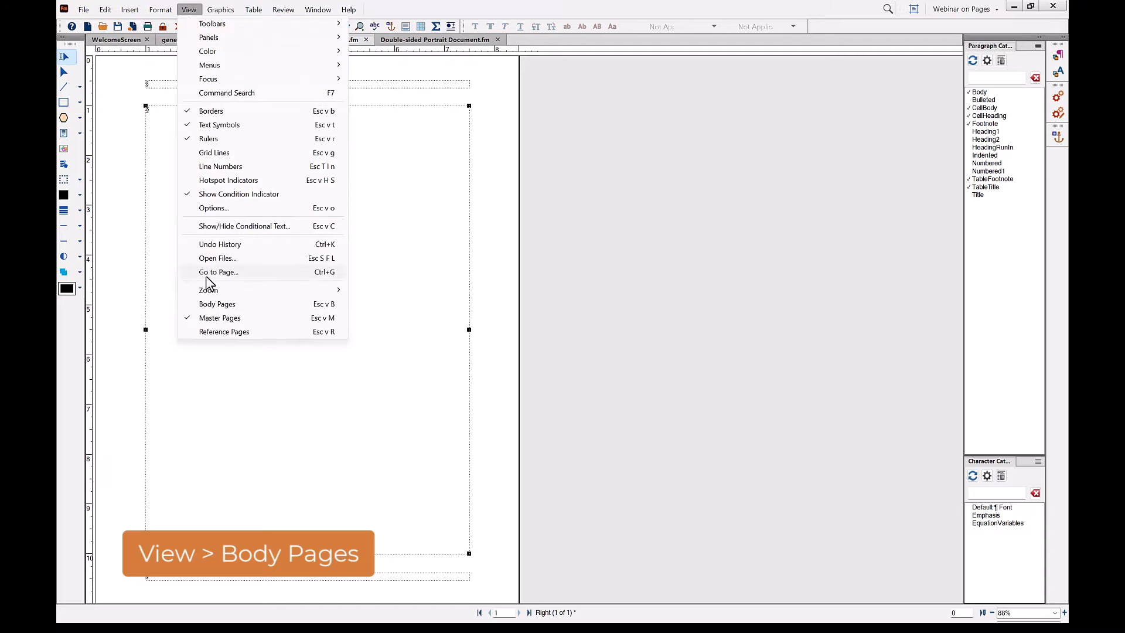
{"action": "left_click", "coordinate": [211, 303]}
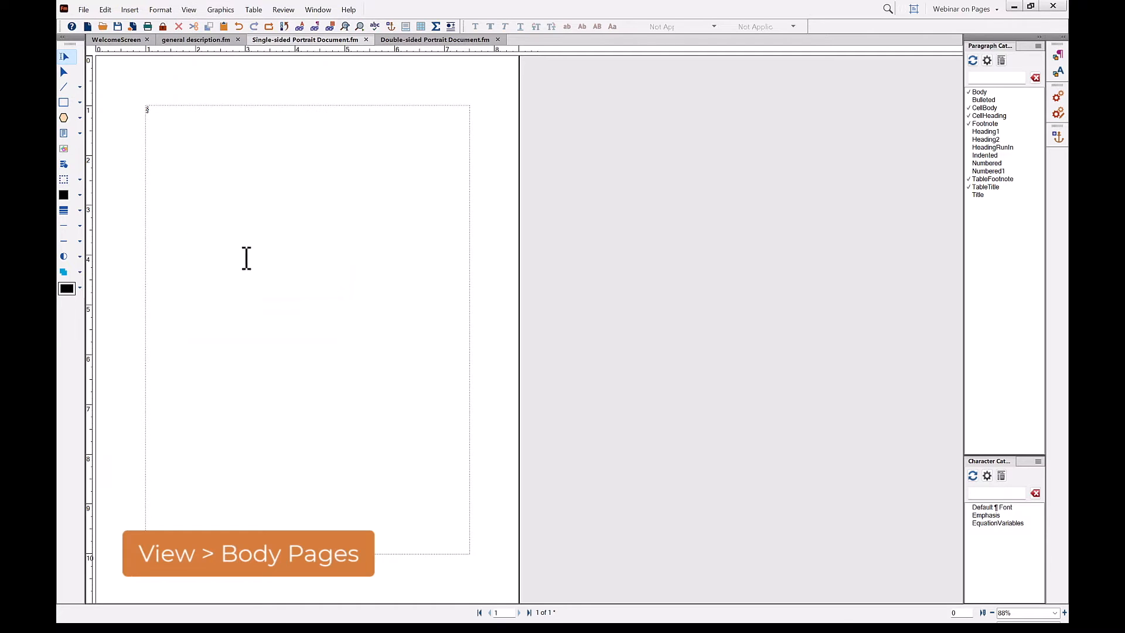
{"action": "right_click", "coordinate": [277, 191]}
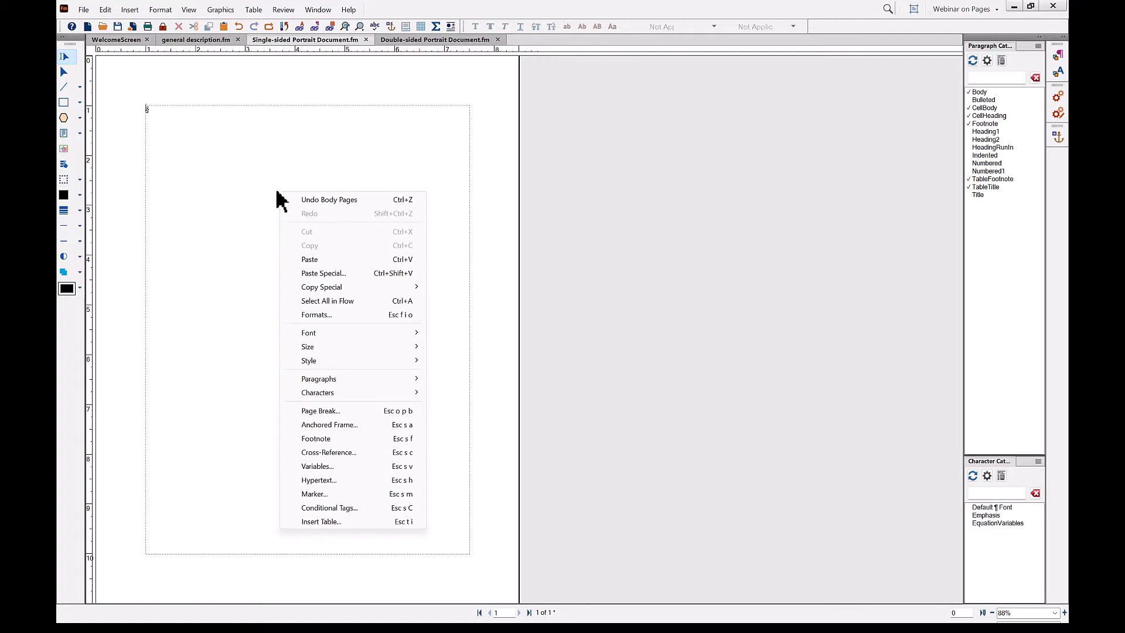
{"action": "left_click", "coordinate": [308, 262]}
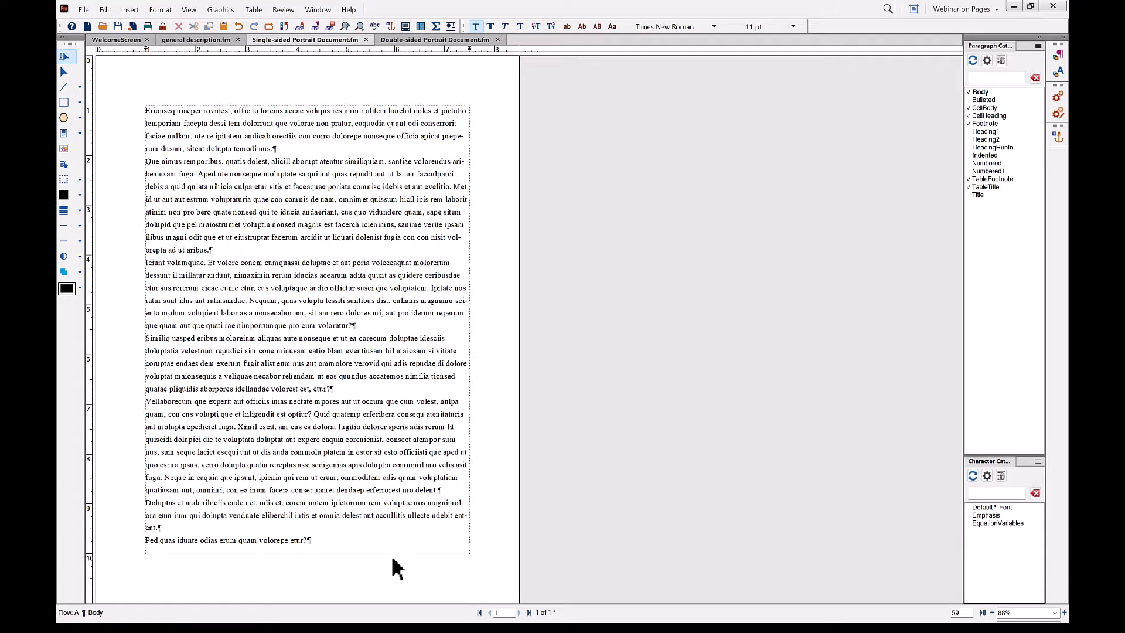
{"action": "left_click", "coordinate": [239, 26]}
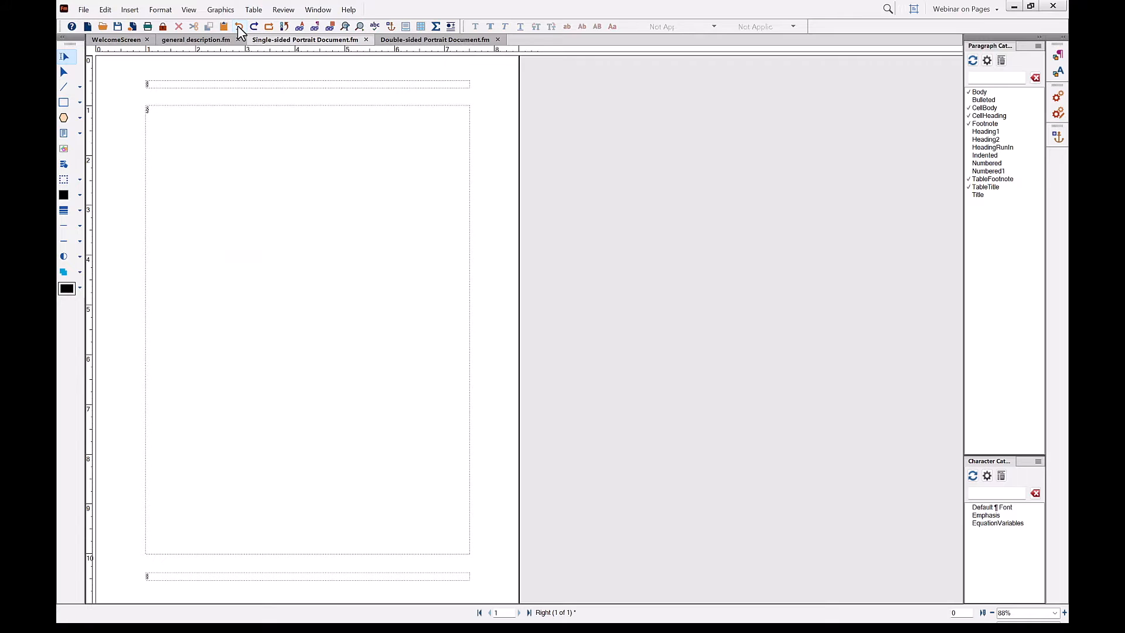
Return to the body pages and paste the copied text into the main text frame.
{"action": "left_click", "coordinate": [189, 10]}
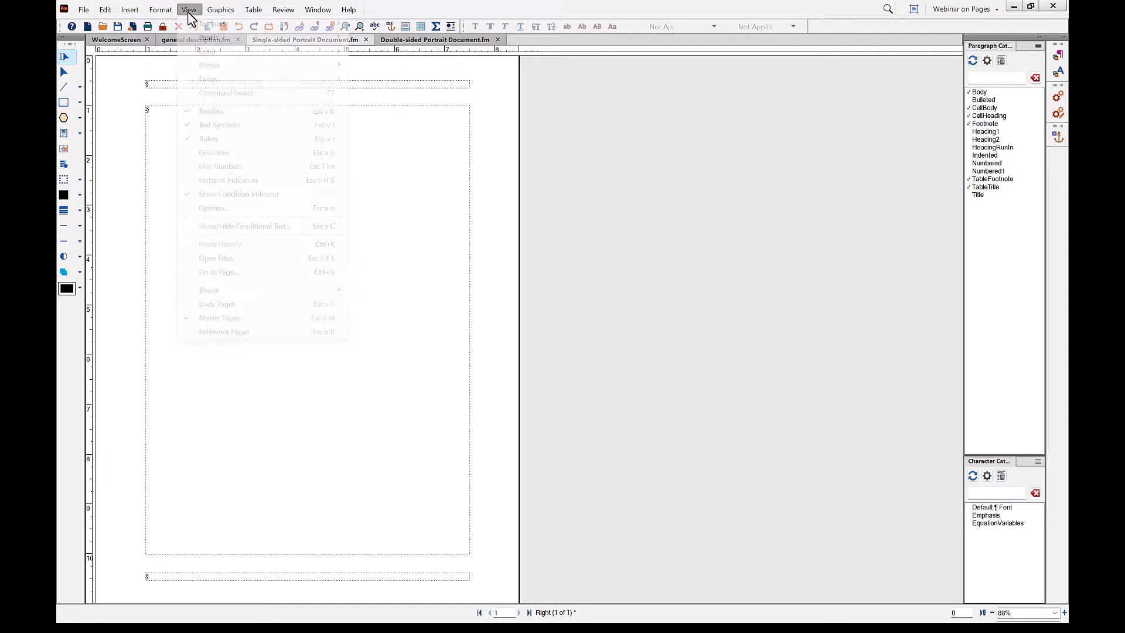
{"action": "left_click", "coordinate": [220, 304]}
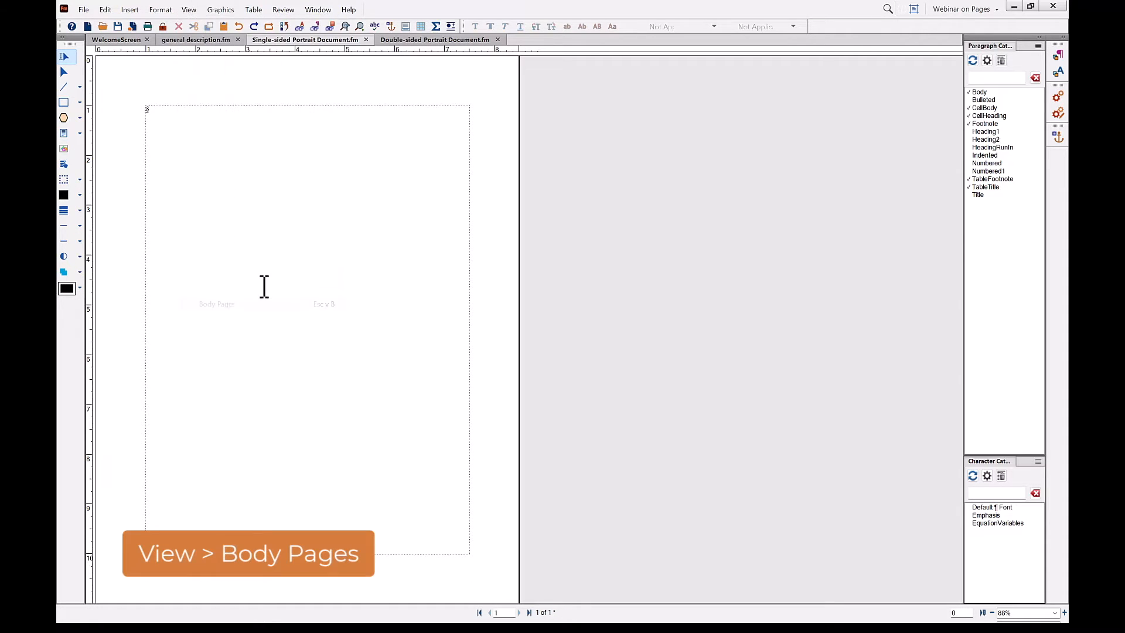
{"action": "right_click", "coordinate": [273, 206]}
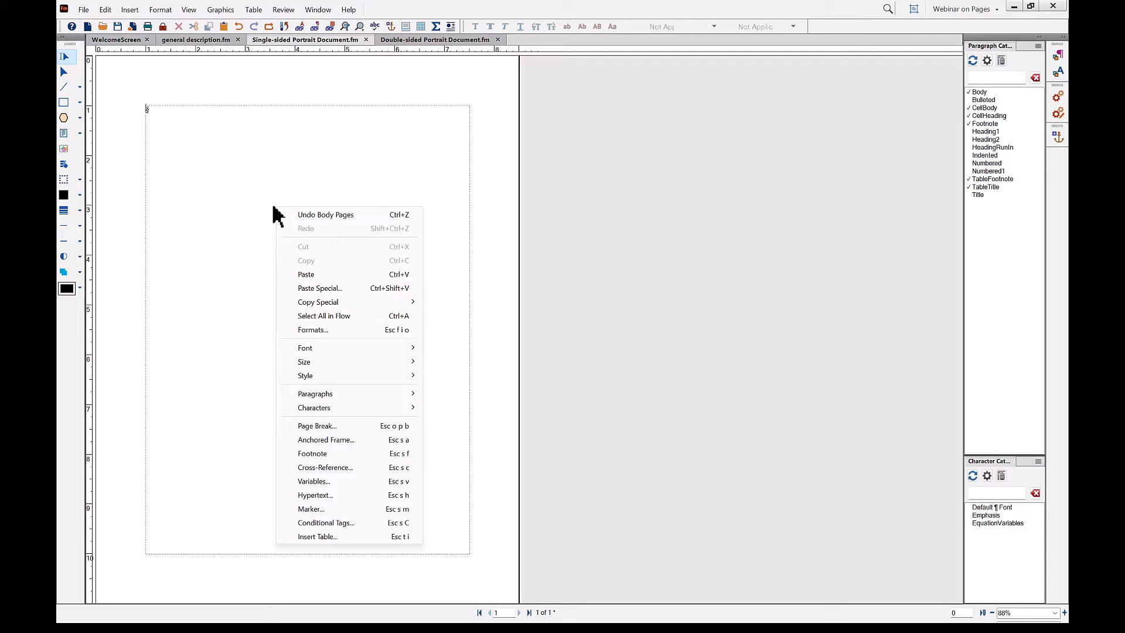
{"action": "left_click", "coordinate": [306, 275]}
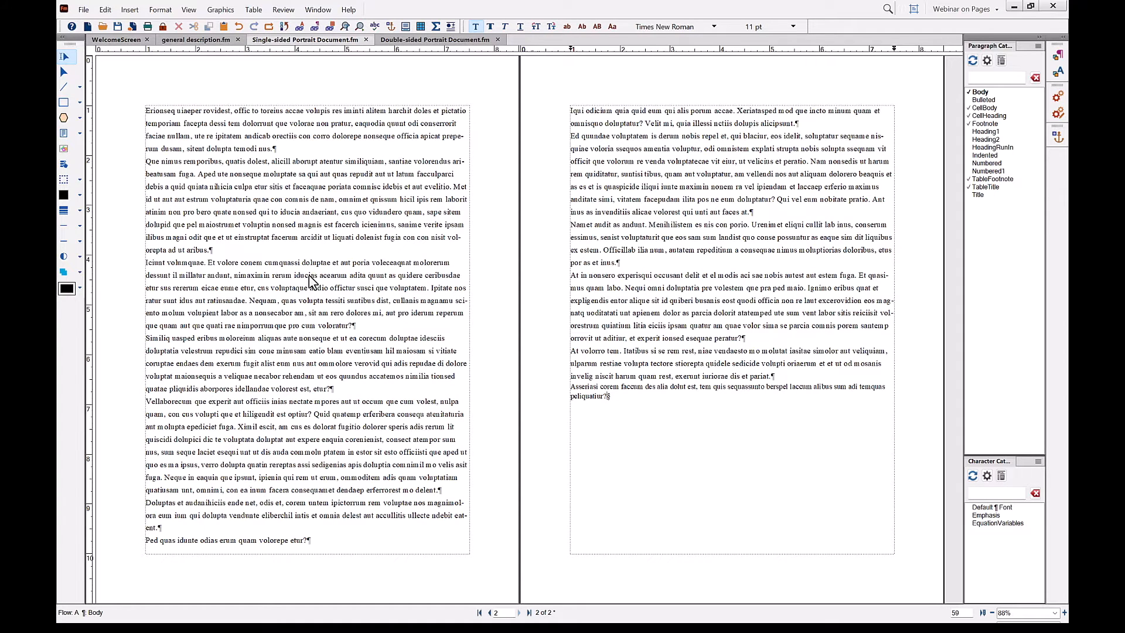
Apply the Body paragraph format to all the text in the flow.
{"action": "left_click", "coordinate": [828, 586]}
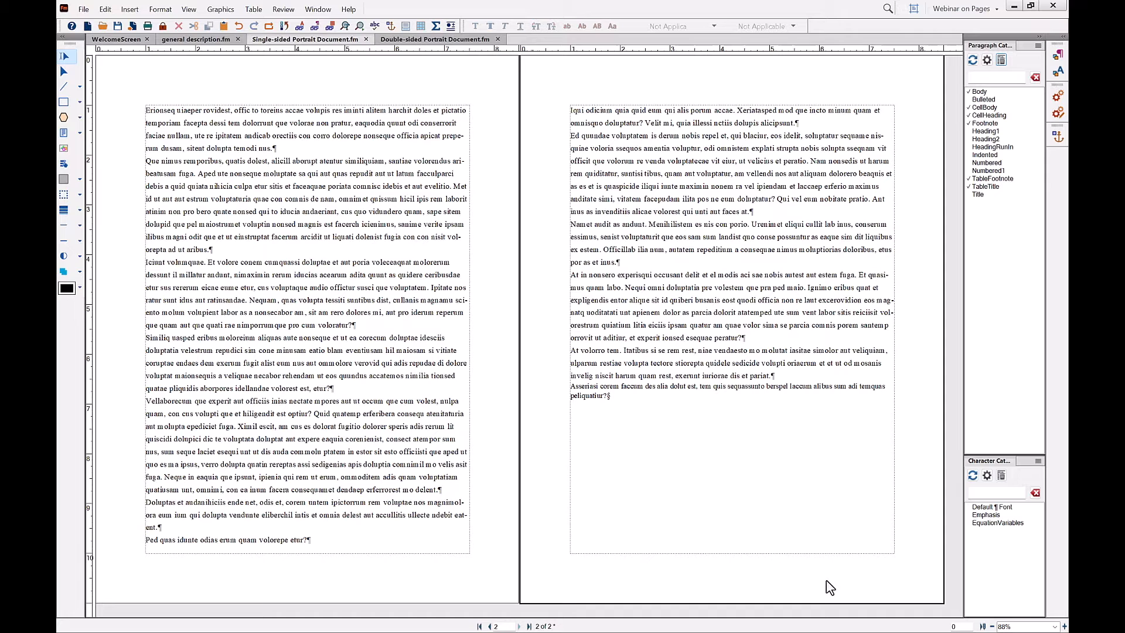
{"action": "left_click", "coordinate": [674, 300]}
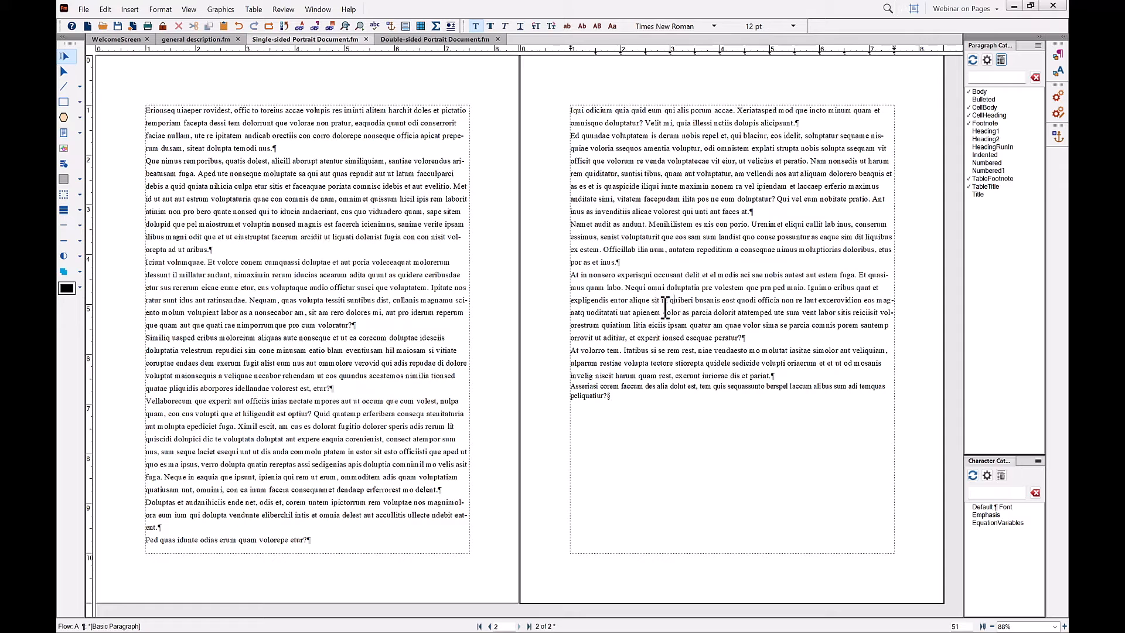
{"action": "key", "text": "ctrl+a"}
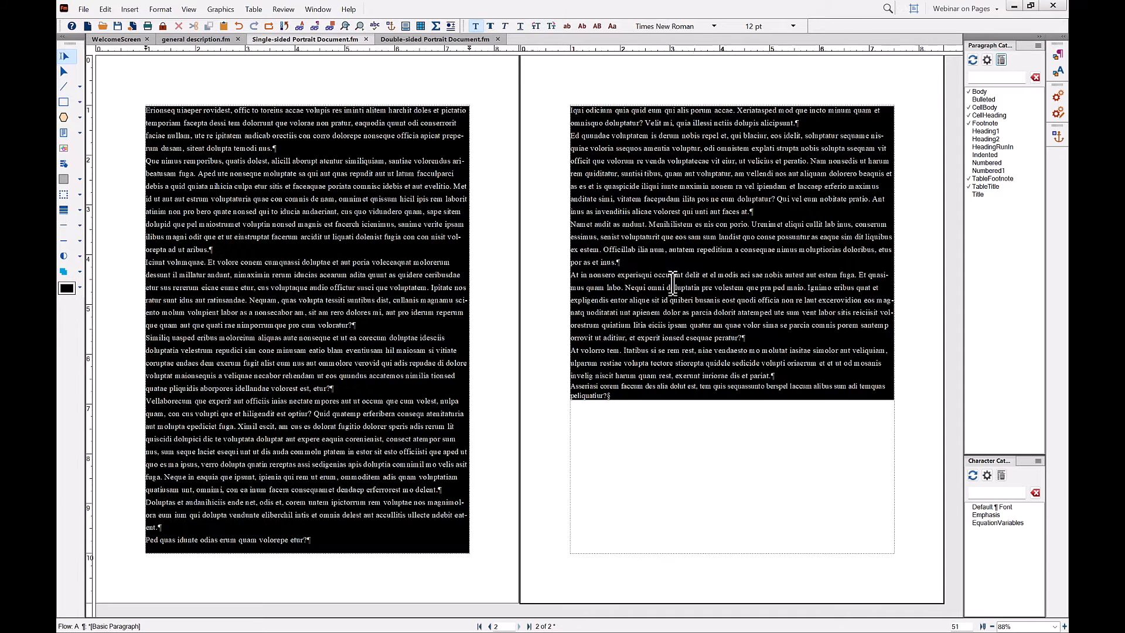
{"action": "left_click", "coordinate": [978, 92]}
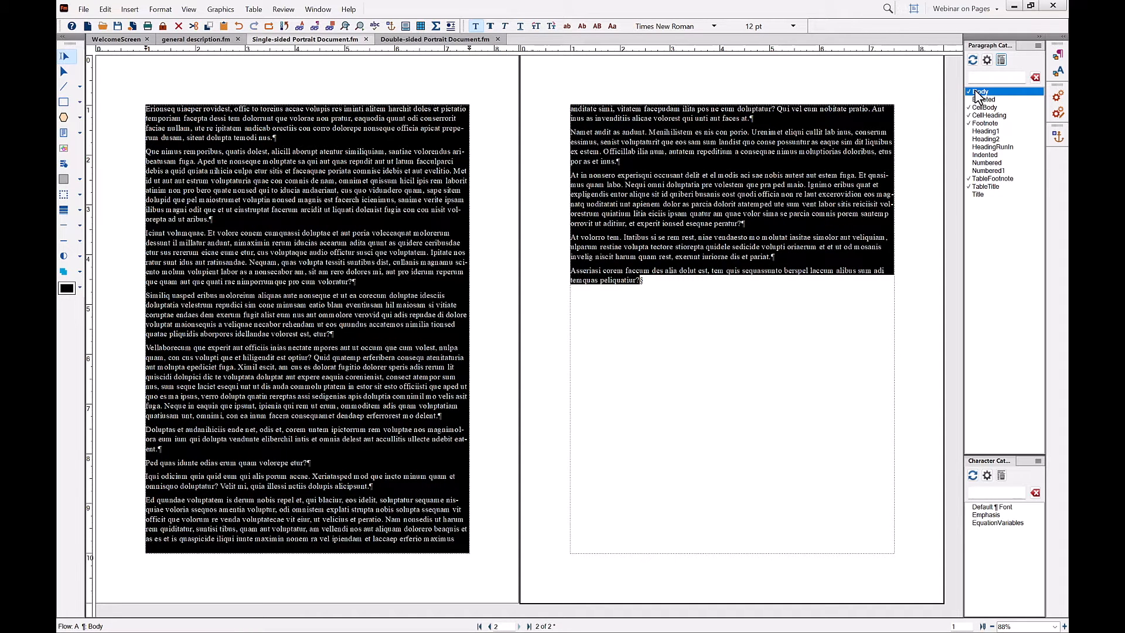
{"action": "left_click", "coordinate": [774, 286]}
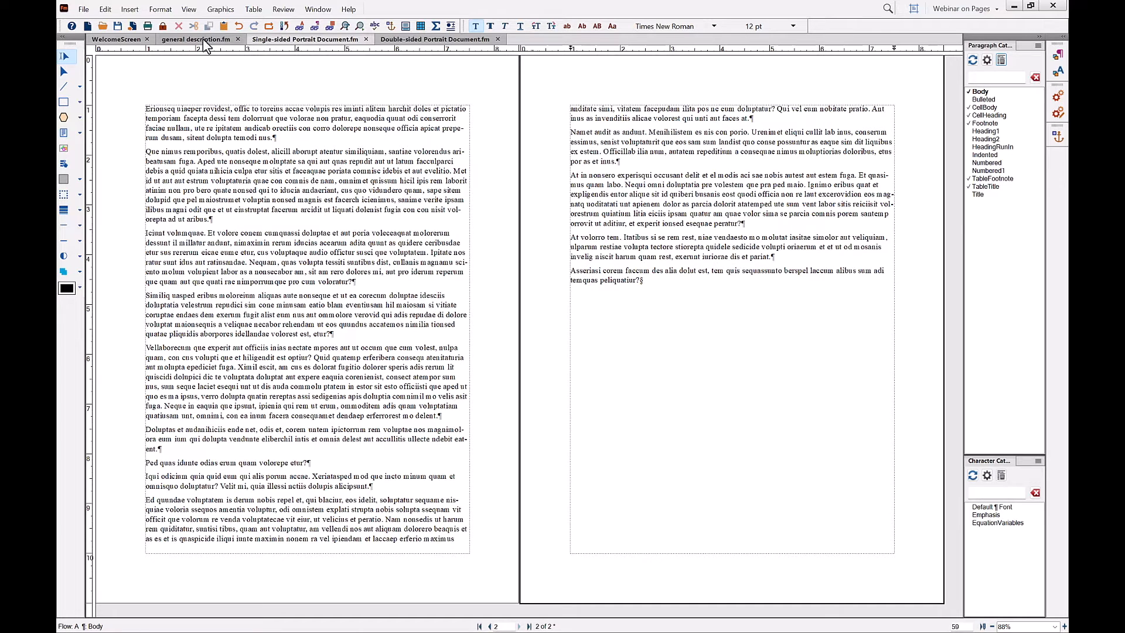
Set the column layout to 2 columns with a 2" top margin and update the entire flow.
{"action": "left_click", "coordinate": [160, 9]}
{"action": "mouse_move", "coordinate": [176, 101]}
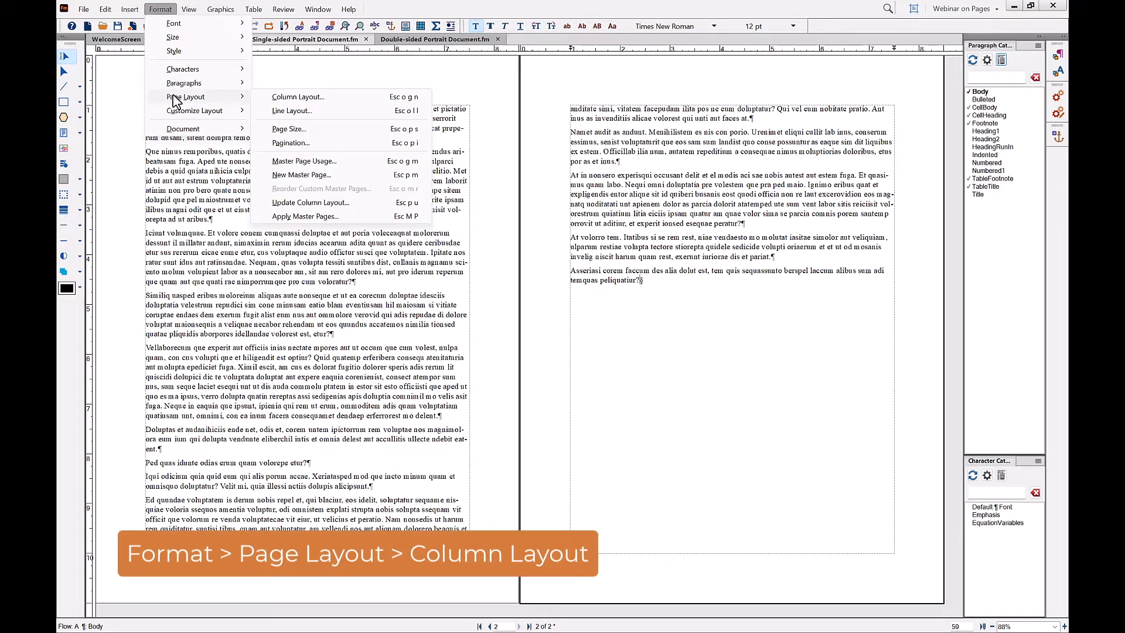
{"action": "left_click", "coordinate": [287, 99]}
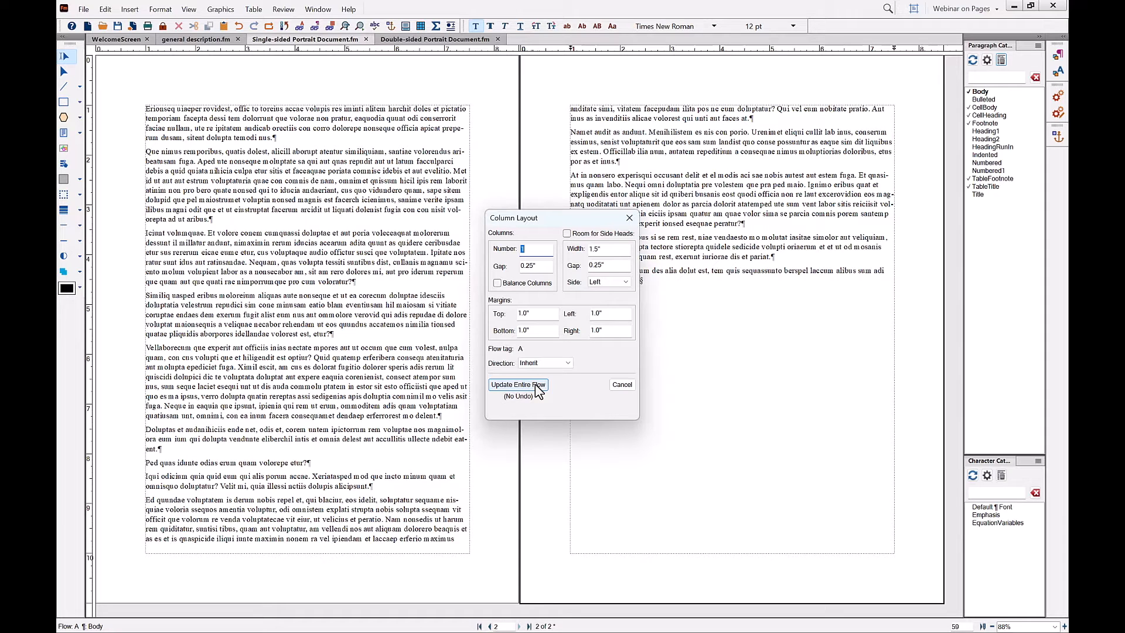
{"action": "type", "text": "2"}
{"action": "left_click_drag", "start_coordinate": [535, 313], "coordinate": [503, 311]}
{"action": "type", "text": "2"}
{"action": "left_click", "coordinate": [520, 393]}
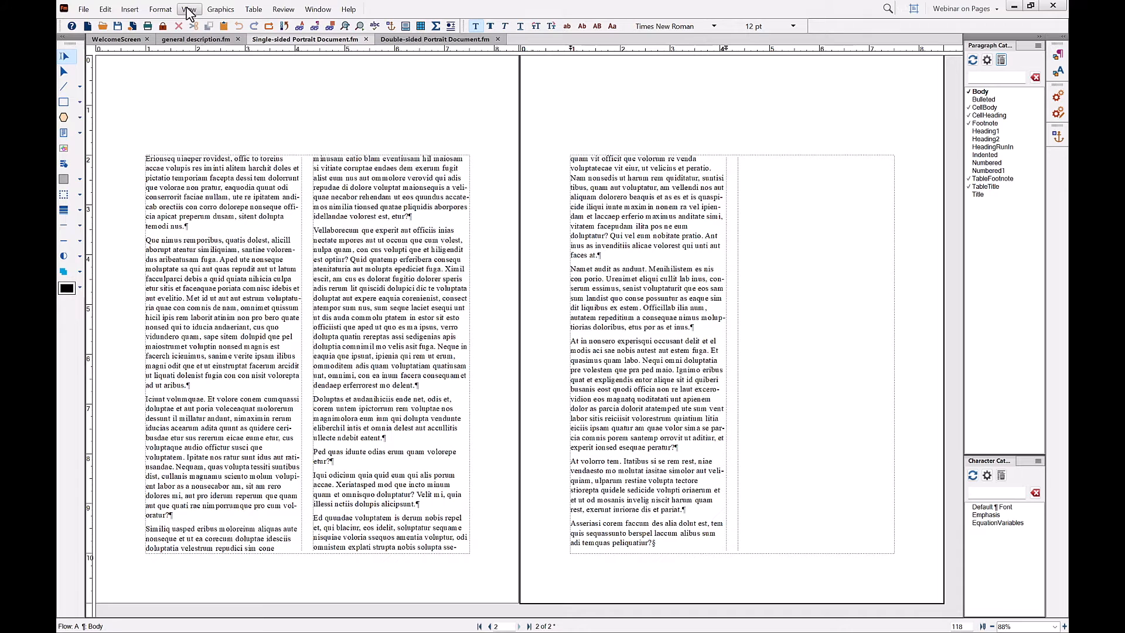
Show the master pages to examine the main text frame's column layout and top margin.
{"action": "left_click", "coordinate": [188, 9]}
{"action": "left_click", "coordinate": [205, 320]}
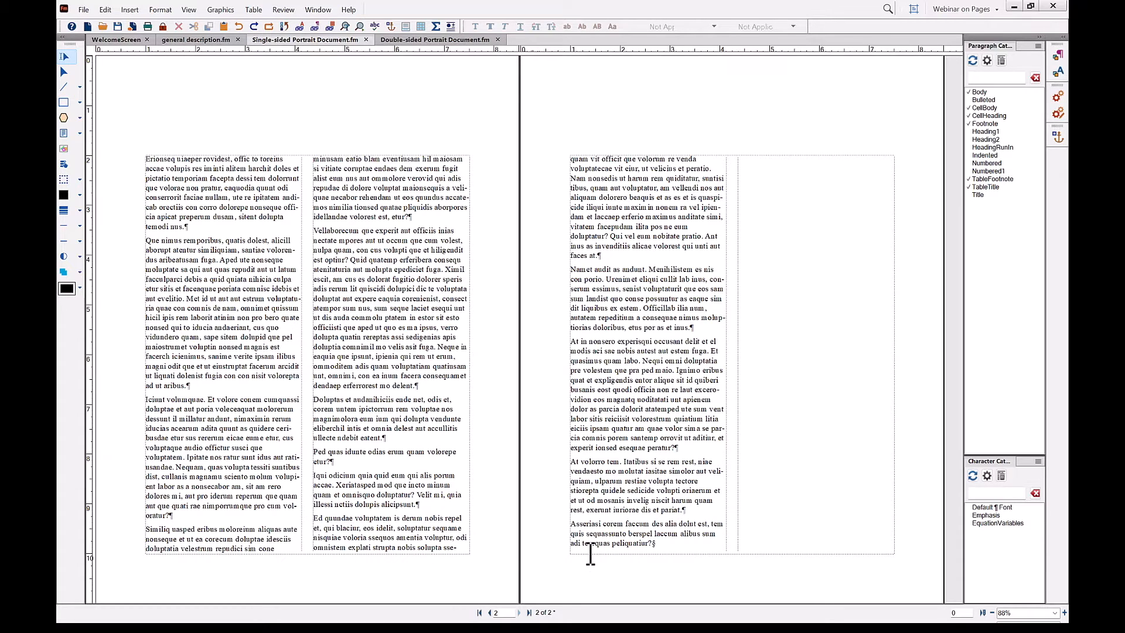
Turn on feathering in the line layout of flow A and update the flow.
{"action": "left_click", "coordinate": [160, 10]}
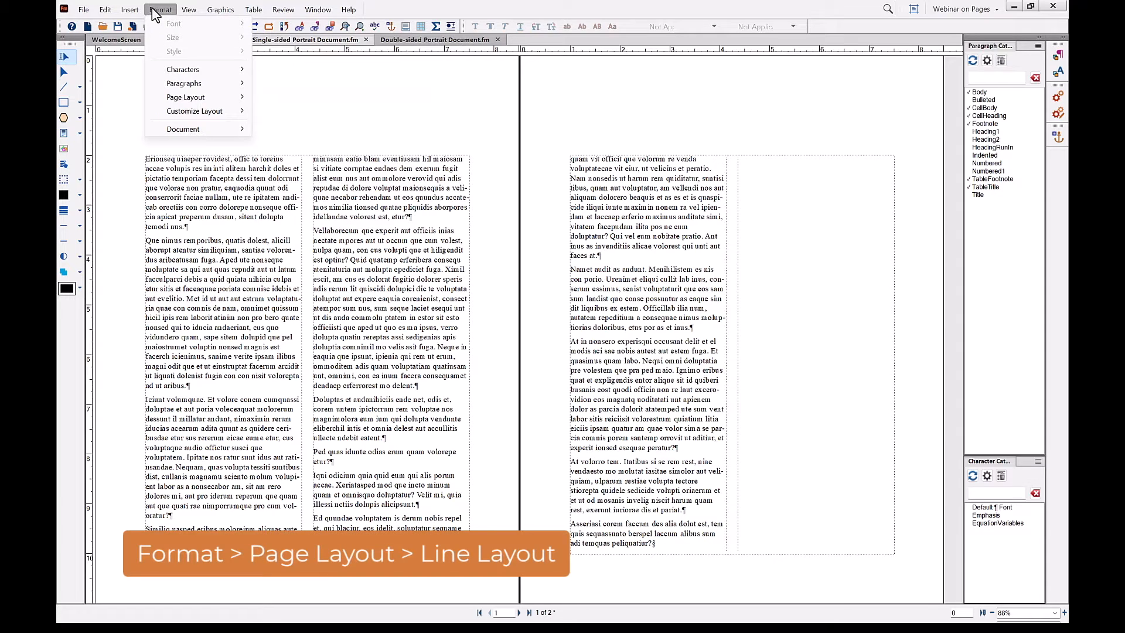
{"action": "mouse_move", "coordinate": [176, 99]}
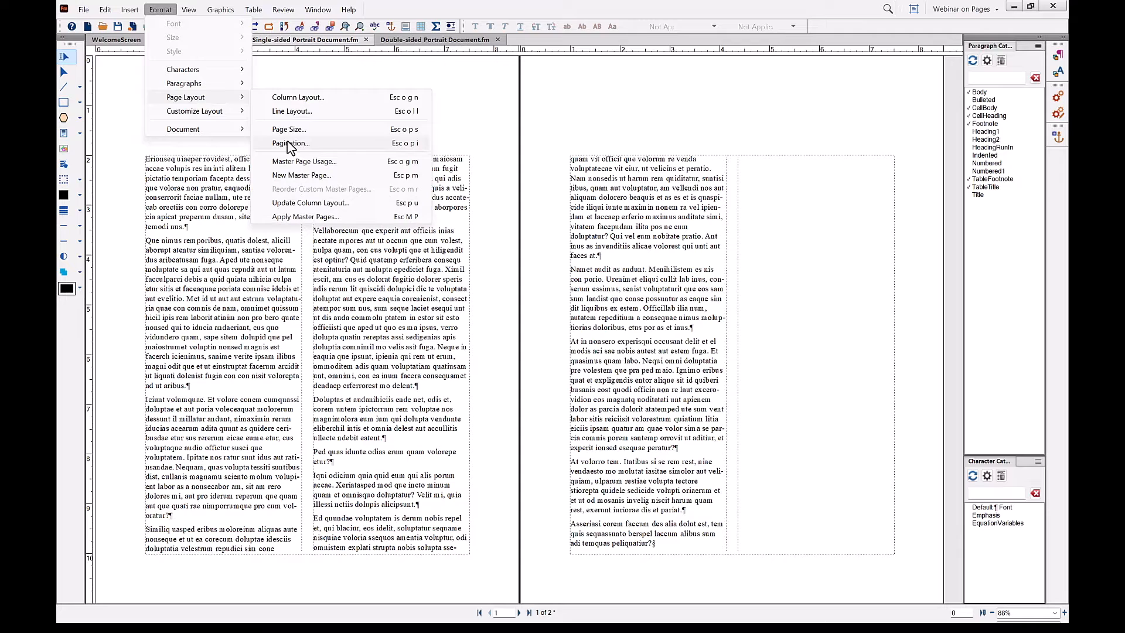
{"action": "left_click", "coordinate": [287, 112]}
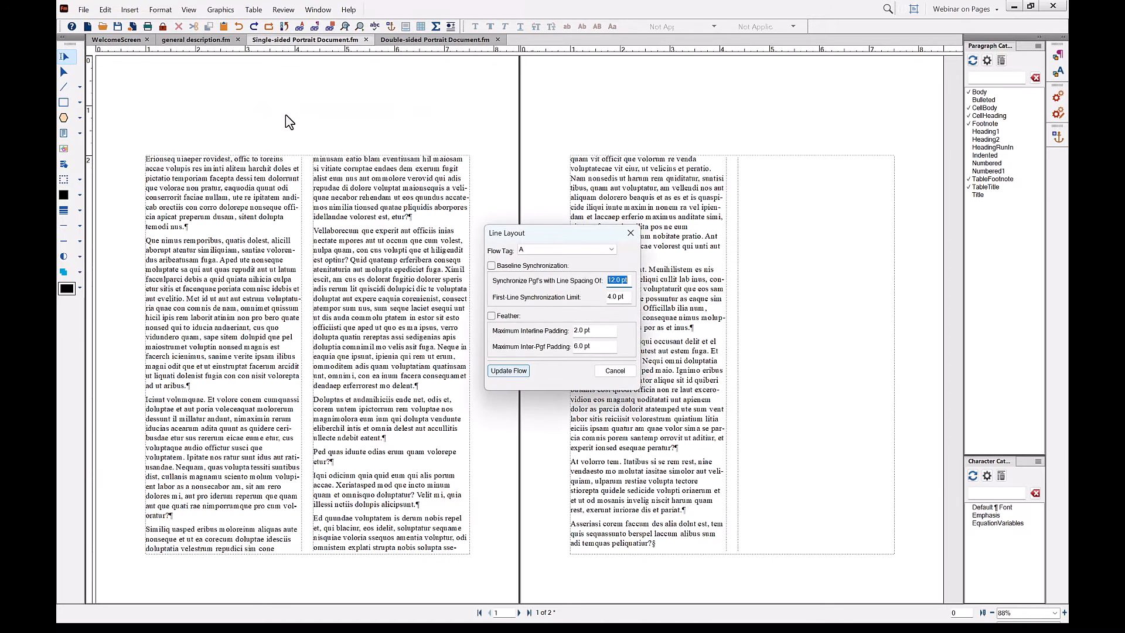
{"action": "left_click", "coordinate": [492, 315]}
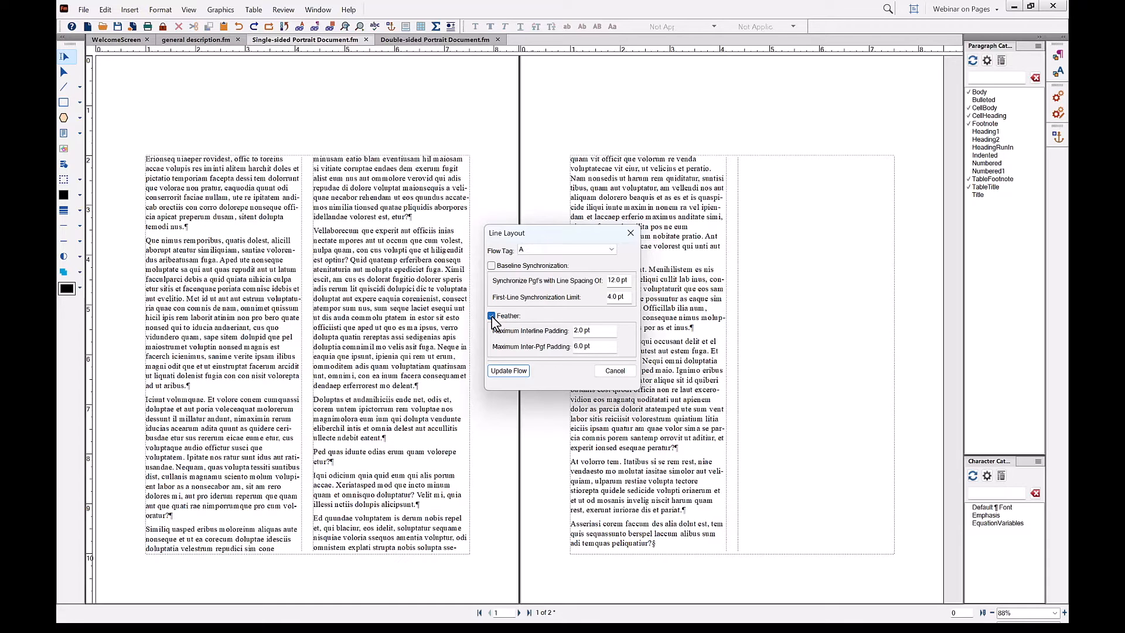
{"action": "left_click", "coordinate": [508, 372]}
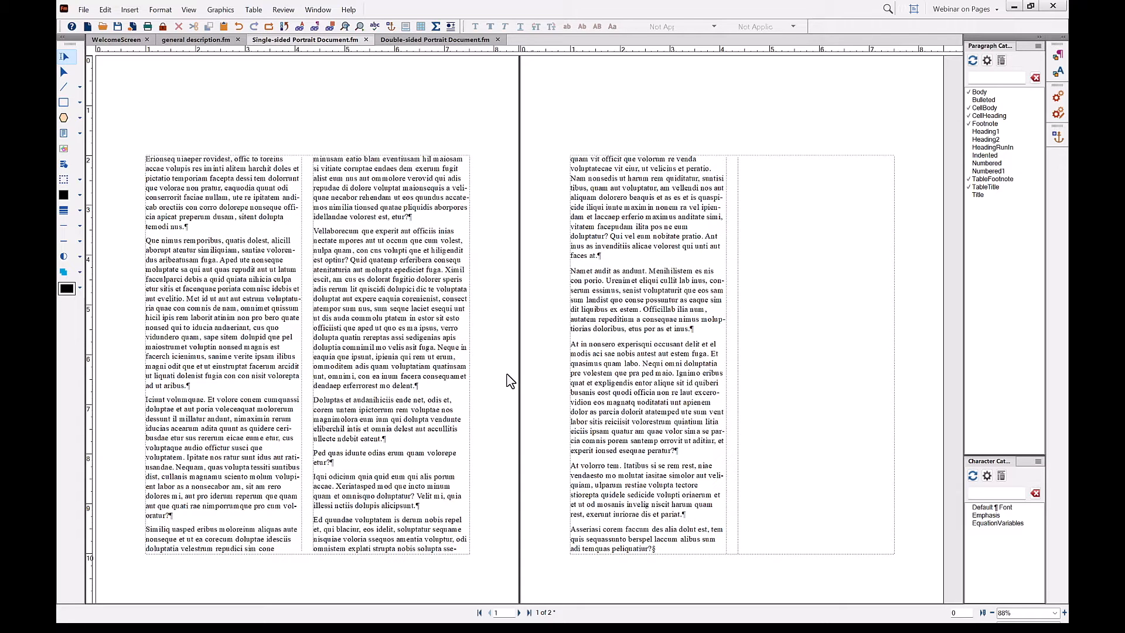
Delete the last paragraph of the text on page 2, including its leftover empty line.
{"action": "triple_click", "coordinate": [635, 537]}
{"action": "key", "text": "Delete"}
{"action": "key", "text": "BackSpace"}
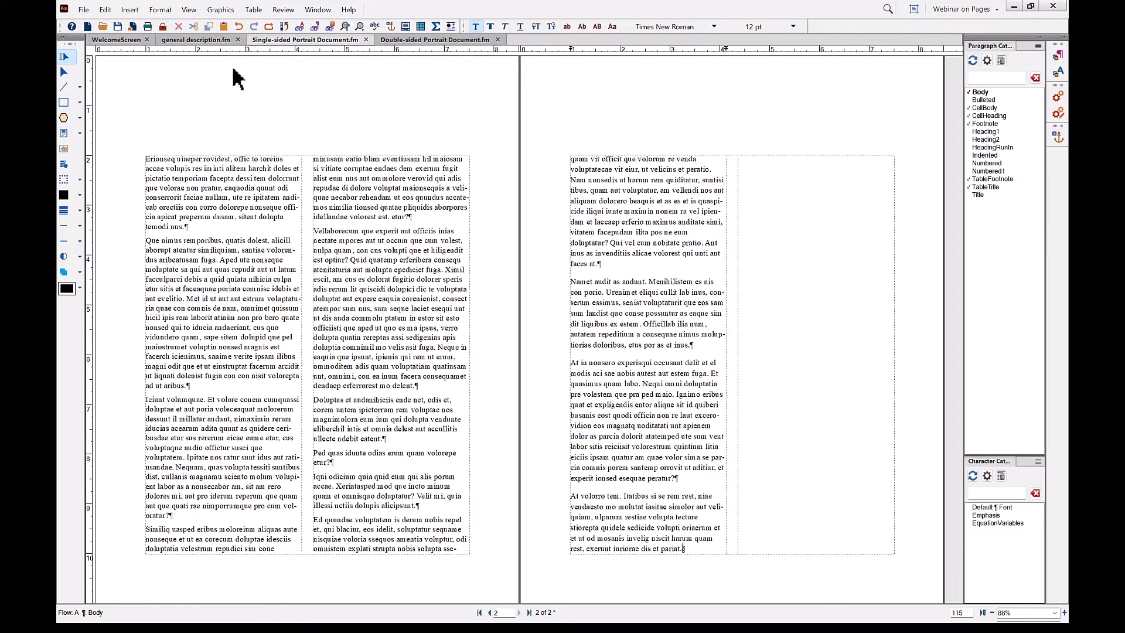
Set the maximum interline padding of flow A to 0 with feathering on and baseline synchronization off, and update the flow.
{"action": "left_click", "coordinate": [174, 13]}
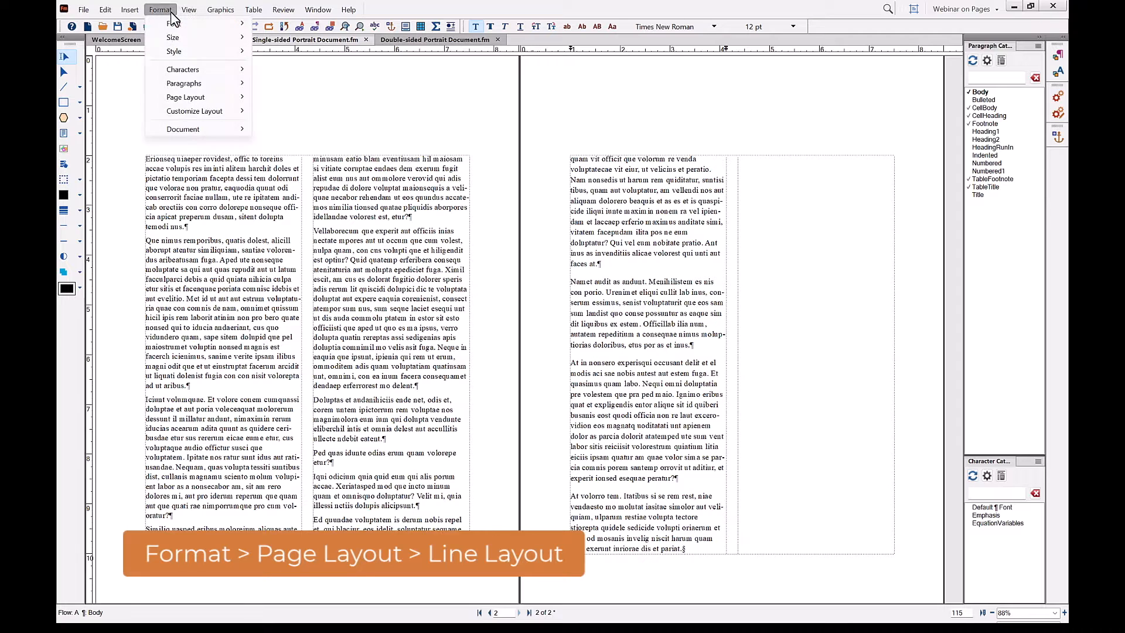
{"action": "mouse_move", "coordinate": [191, 101]}
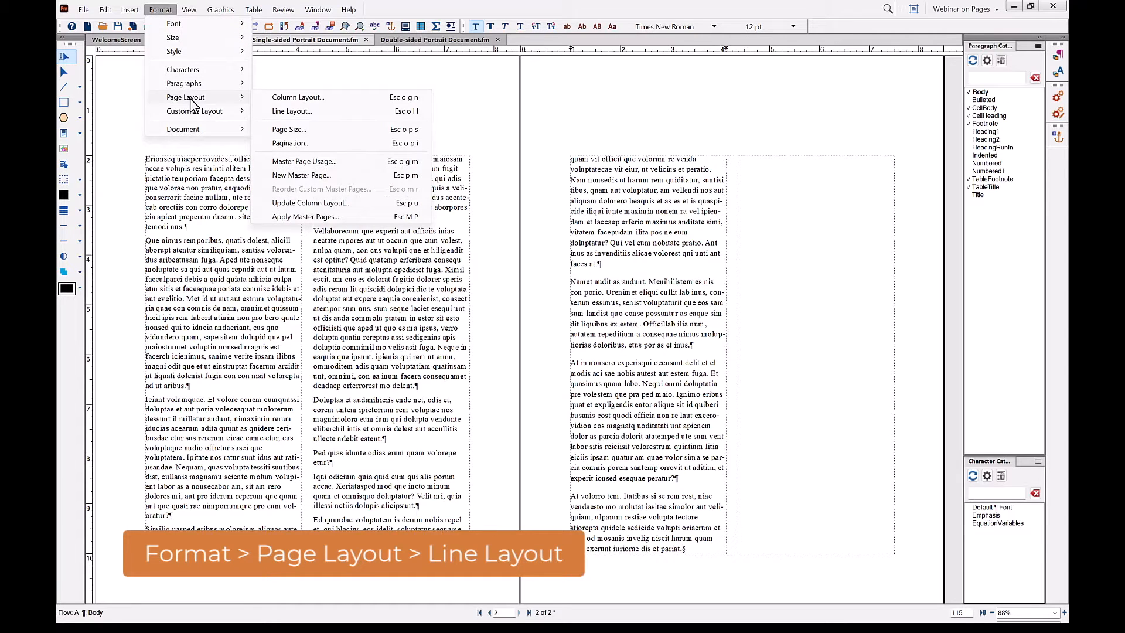
{"action": "left_click", "coordinate": [287, 110]}
{"action": "left_click", "coordinate": [572, 331]}
{"action": "type", "text": "0"}
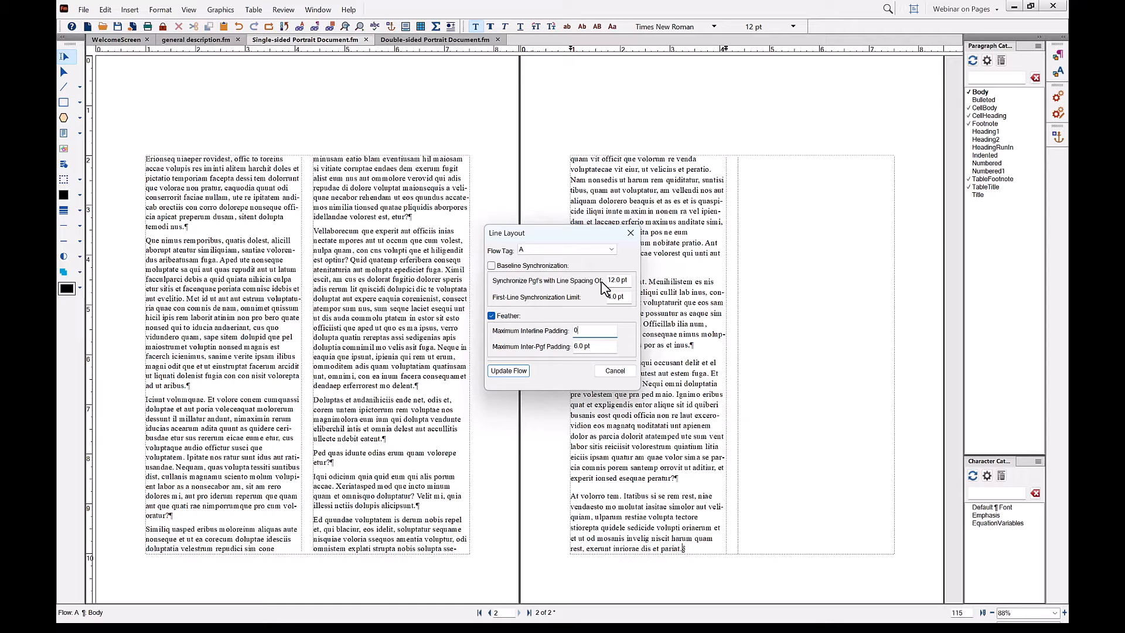
{"action": "left_click", "coordinate": [492, 266]}
{"action": "left_click", "coordinate": [492, 267]}
{"action": "left_click", "coordinate": [509, 370]}
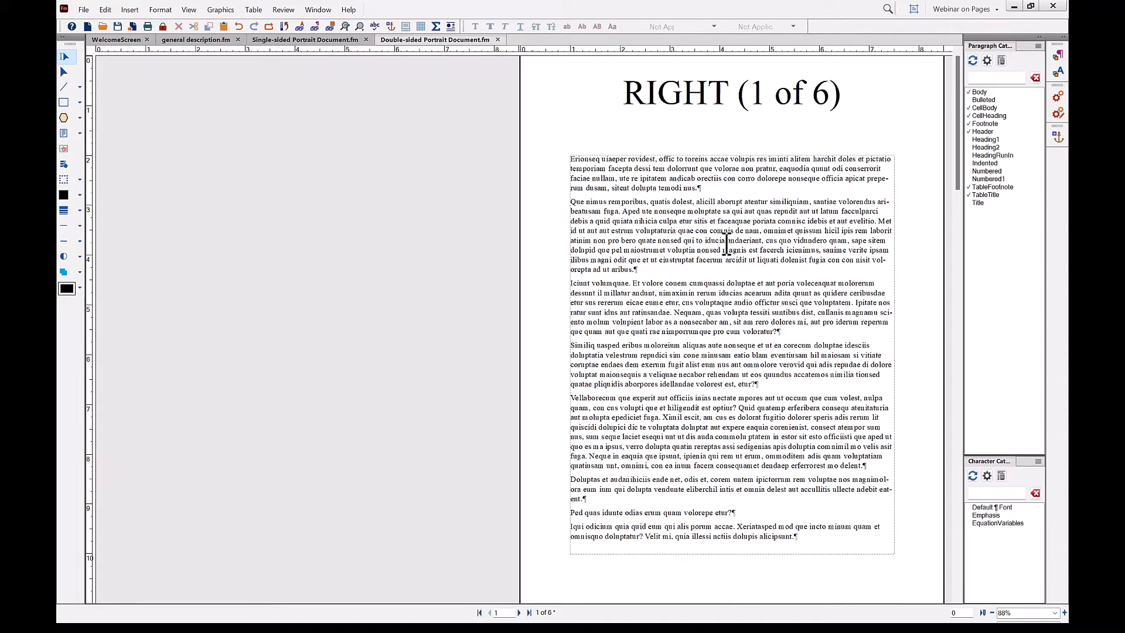
Examine the double-sided document's pages and its pagination options for first page side and page count before saving, leaving them as they are.
{"action": "scroll", "coordinate": [727, 243], "scroll_direction": "down", "scroll_amount": 5}
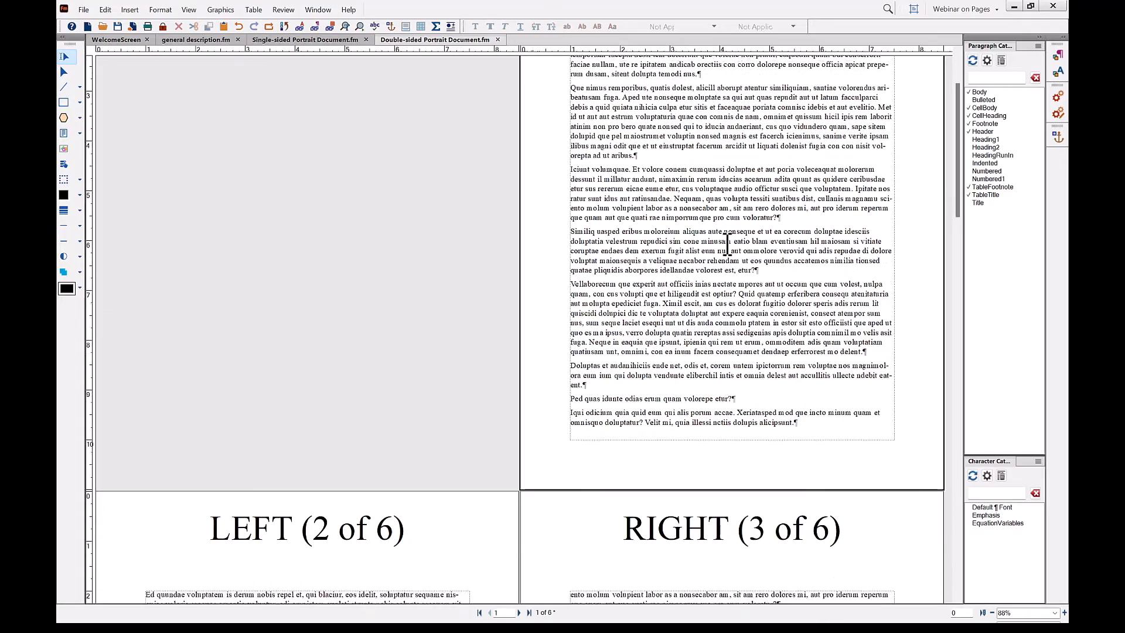
{"action": "scroll", "coordinate": [728, 243], "scroll_direction": "down", "scroll_amount": 3}
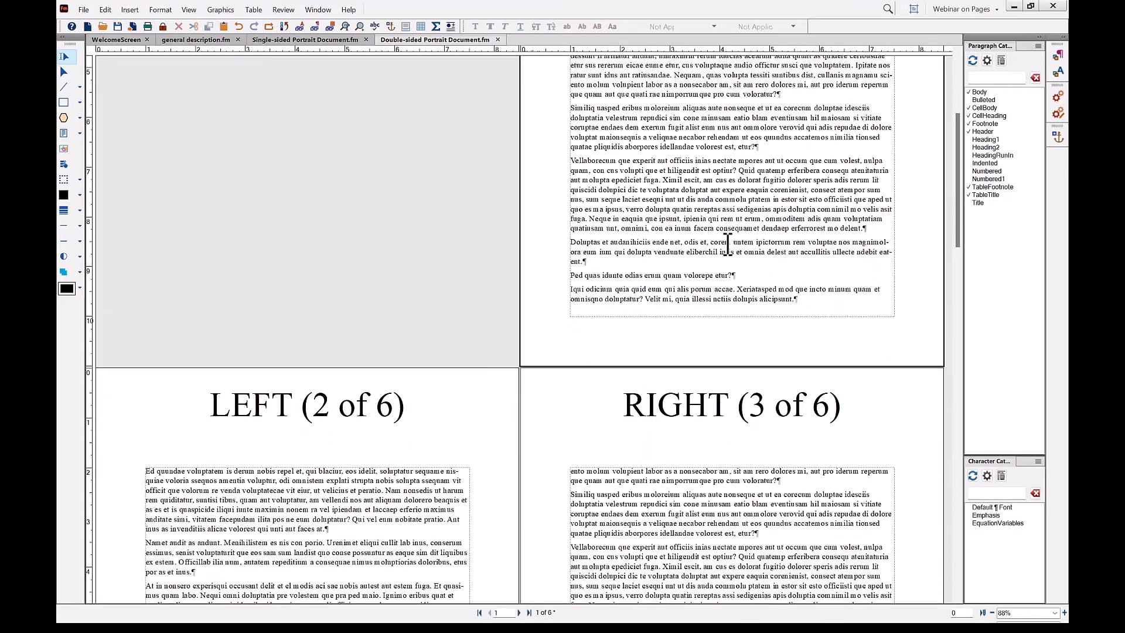
{"action": "left_click", "coordinate": [158, 11]}
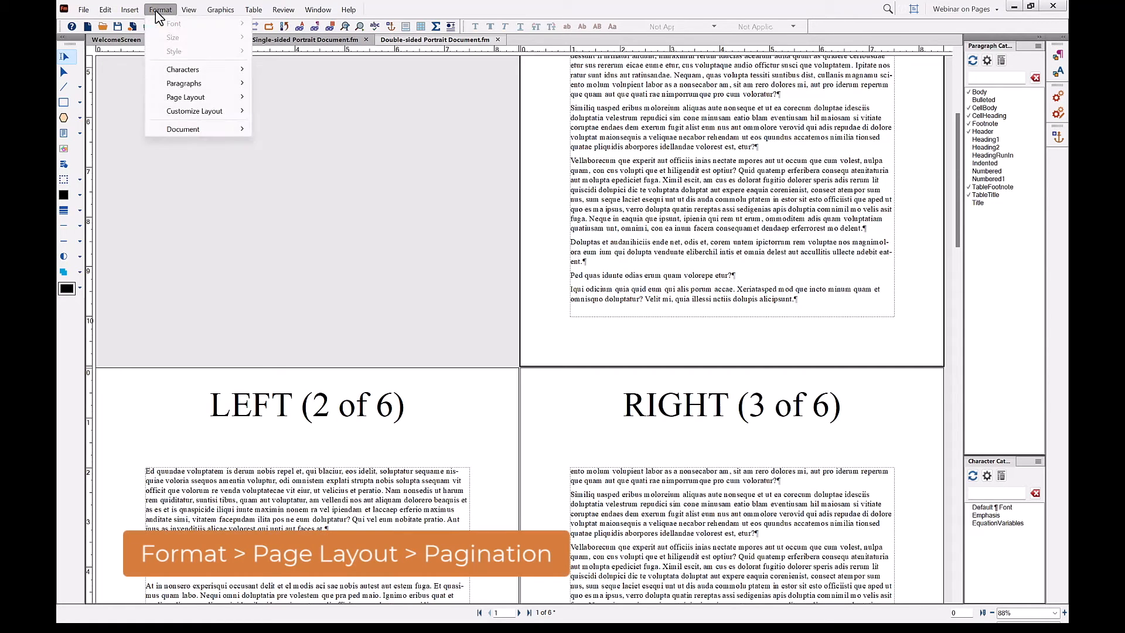
{"action": "mouse_move", "coordinate": [190, 99]}
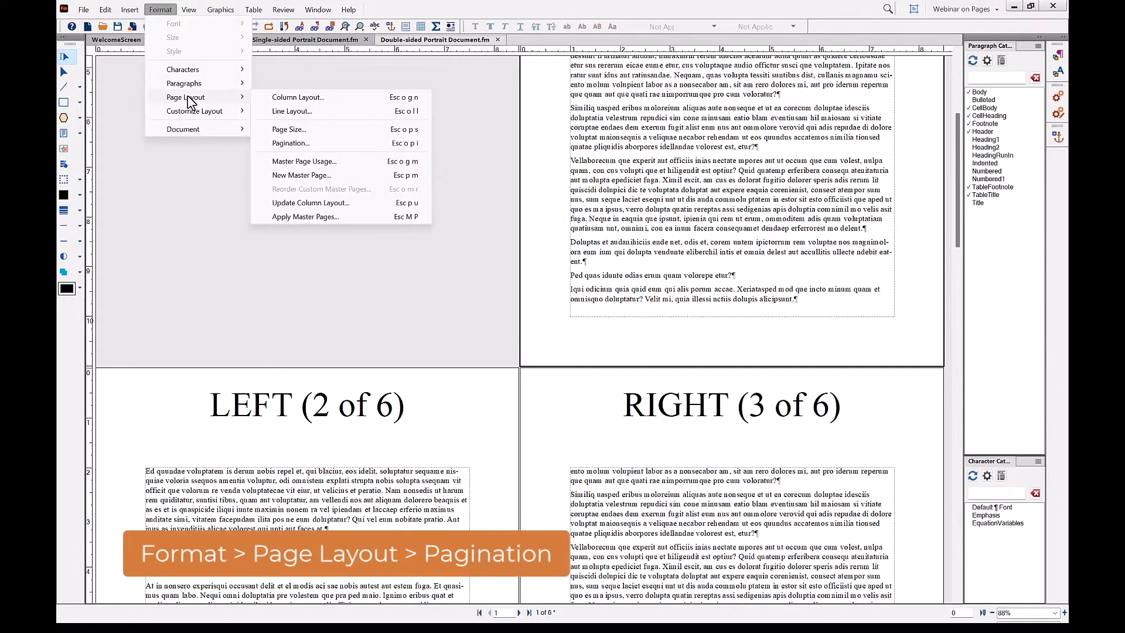
{"action": "left_click", "coordinate": [316, 146]}
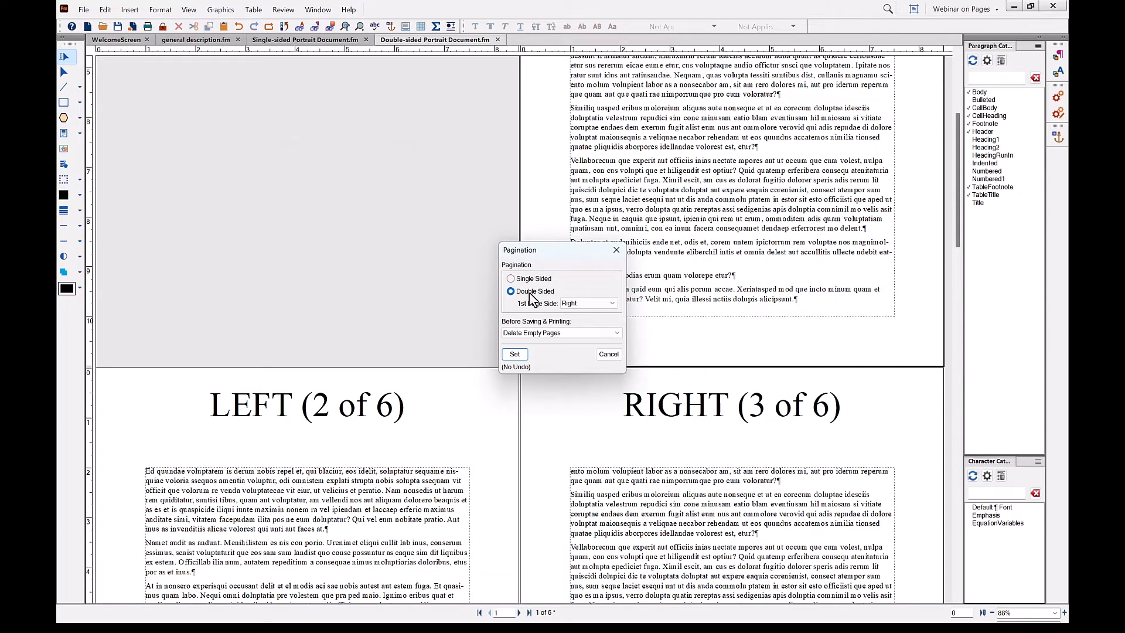
{"action": "left_click", "coordinate": [599, 304]}
{"action": "left_click", "coordinate": [599, 304]}
{"action": "left_click", "coordinate": [593, 338]}
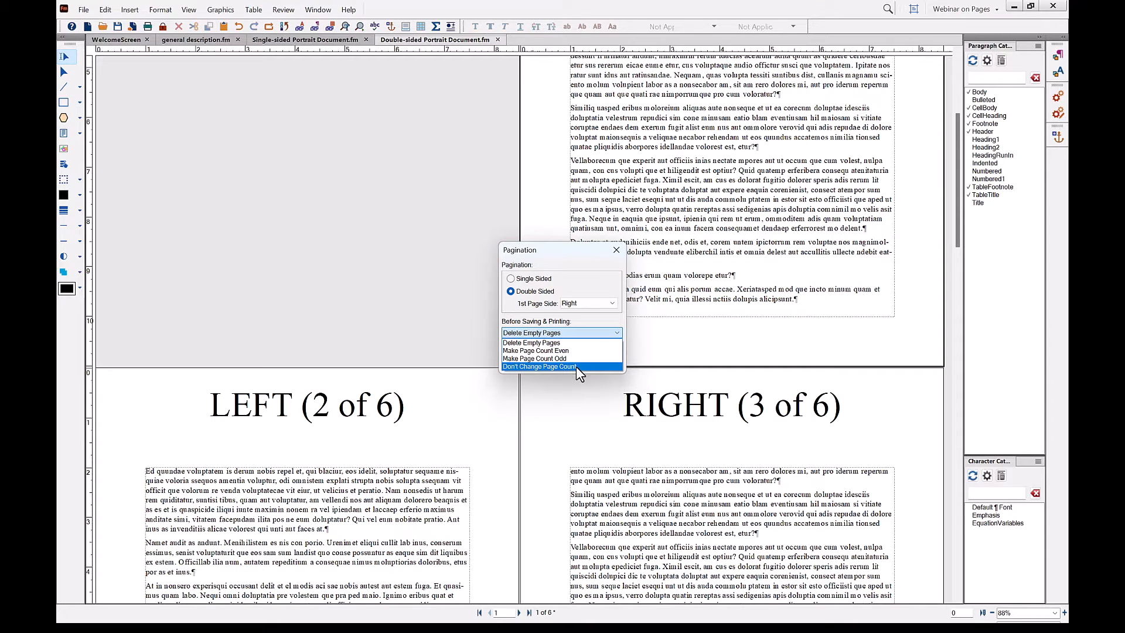
{"action": "left_click", "coordinate": [519, 332]}
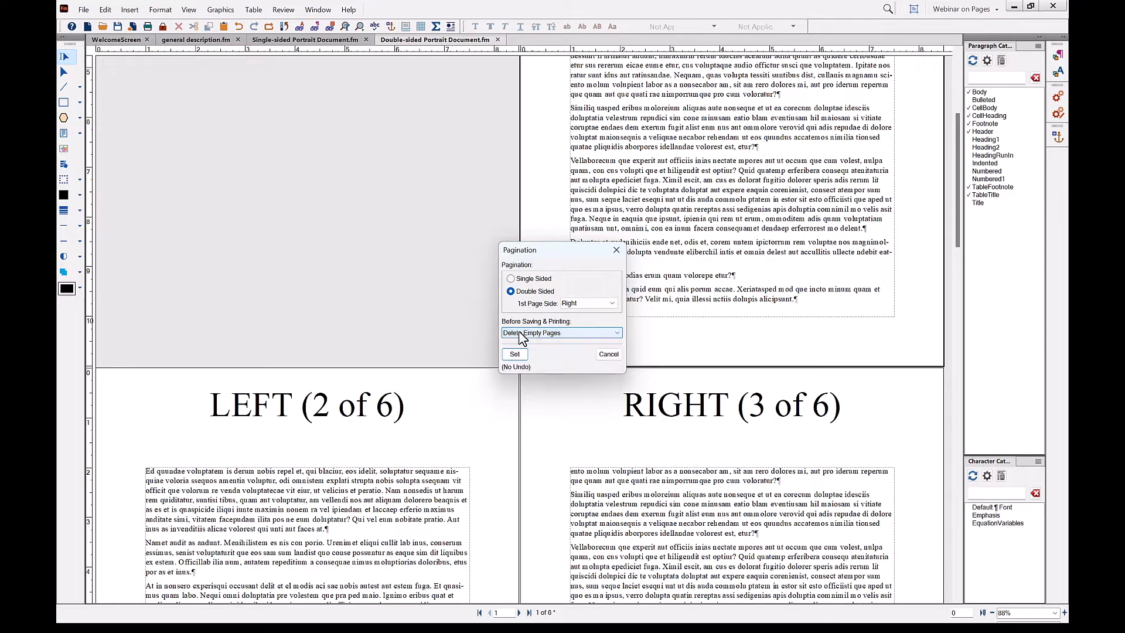
{"action": "left_click", "coordinate": [609, 355]}
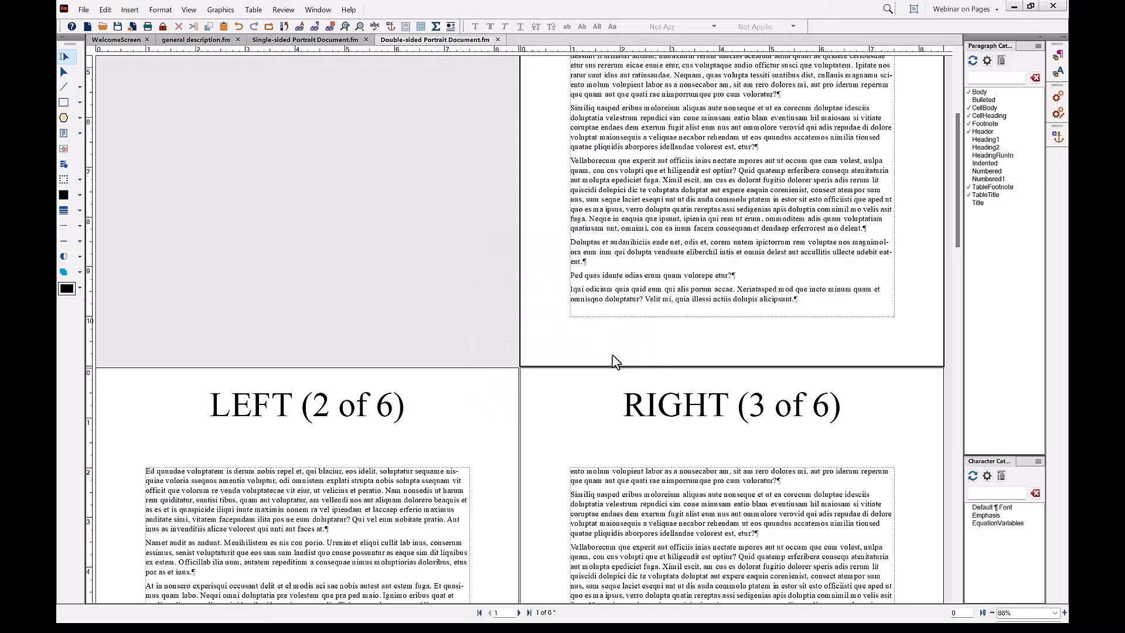
Add one disconnected page after page 3 using the Default master page.
{"action": "scroll", "coordinate": [616, 360], "scroll_direction": "down", "scroll_amount": 5}
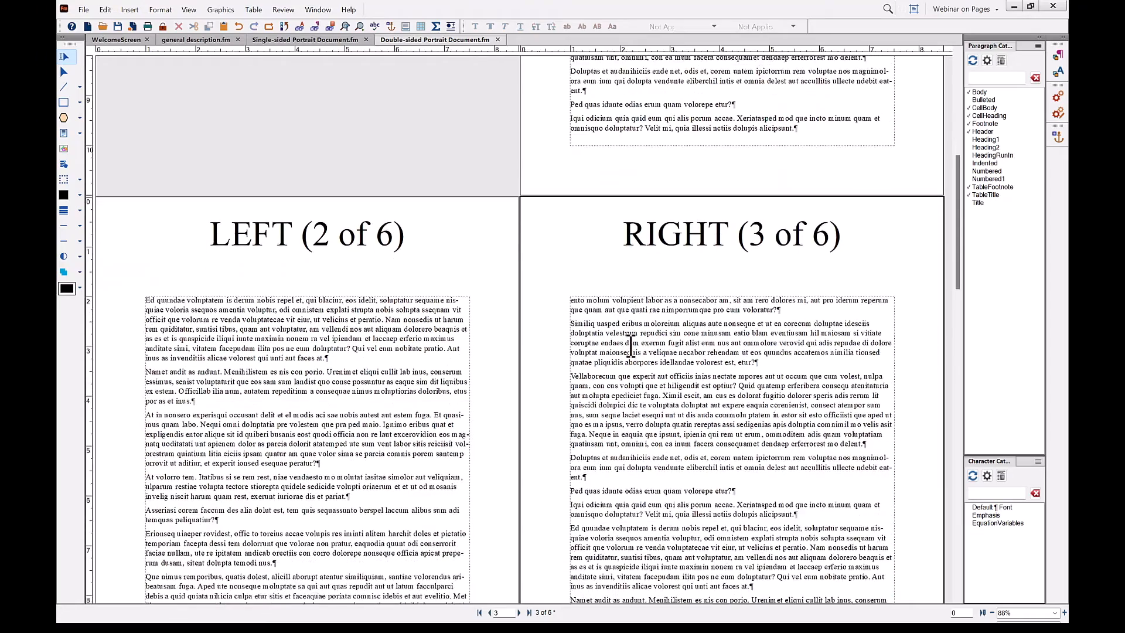
{"action": "scroll", "coordinate": [630, 346], "scroll_direction": "down", "scroll_amount": 1}
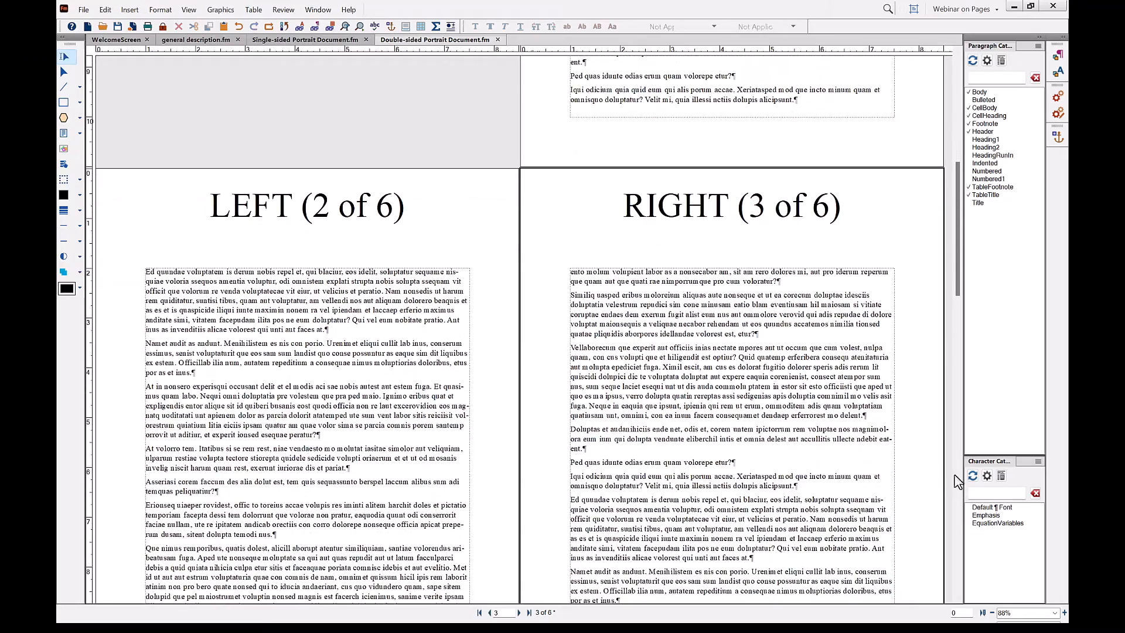
{"action": "left_click", "coordinate": [1058, 614]}
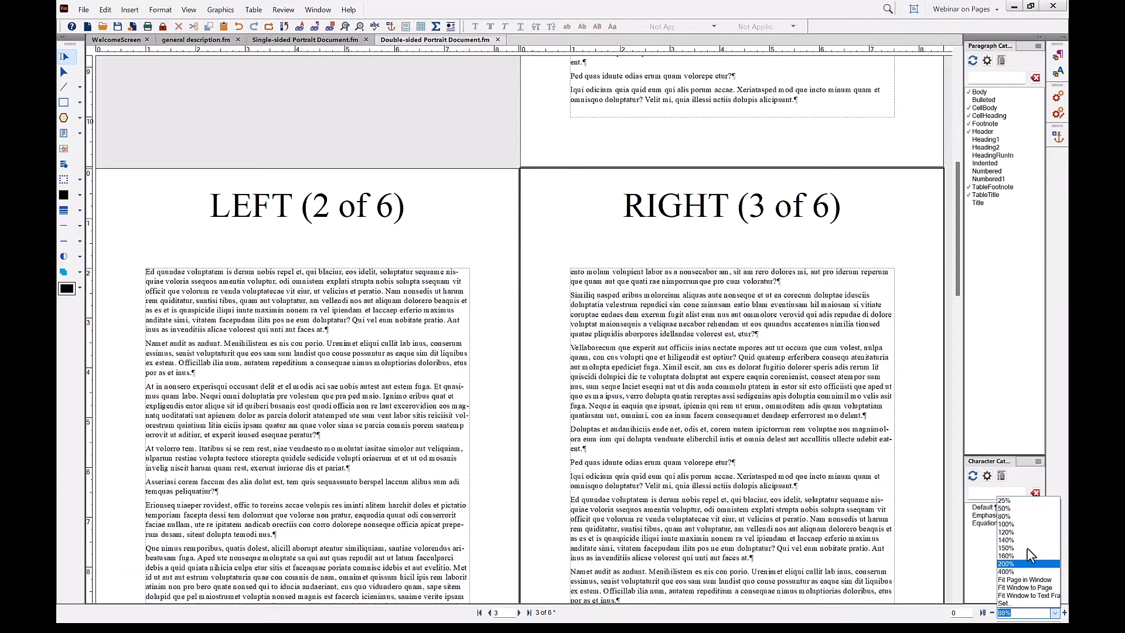
{"action": "left_click", "coordinate": [1018, 504]}
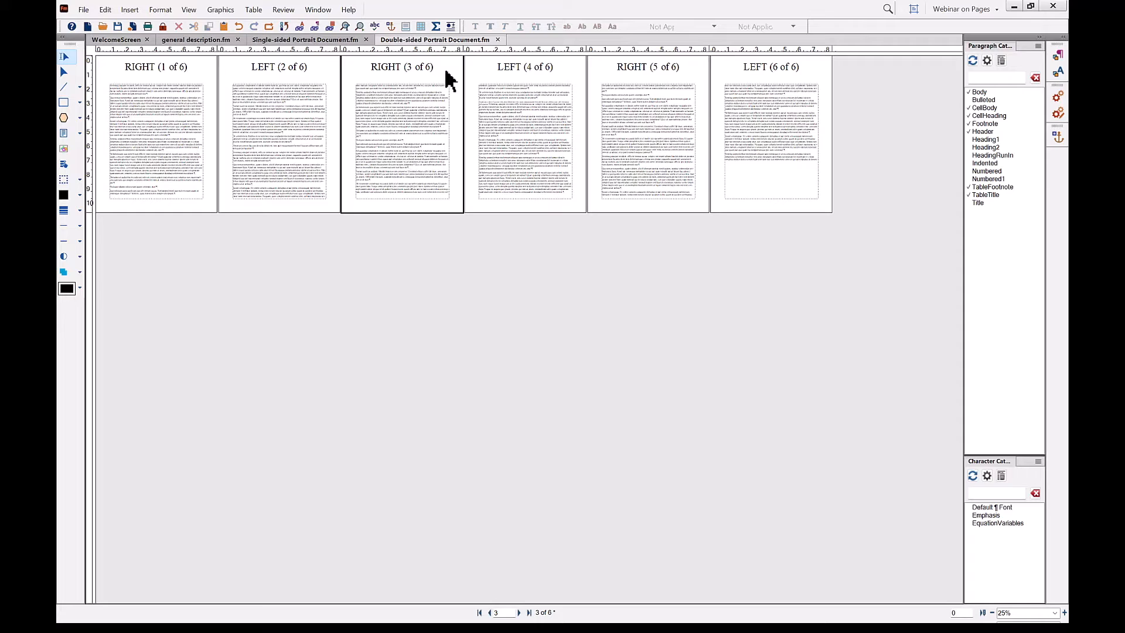
{"action": "left_click", "coordinate": [129, 11]}
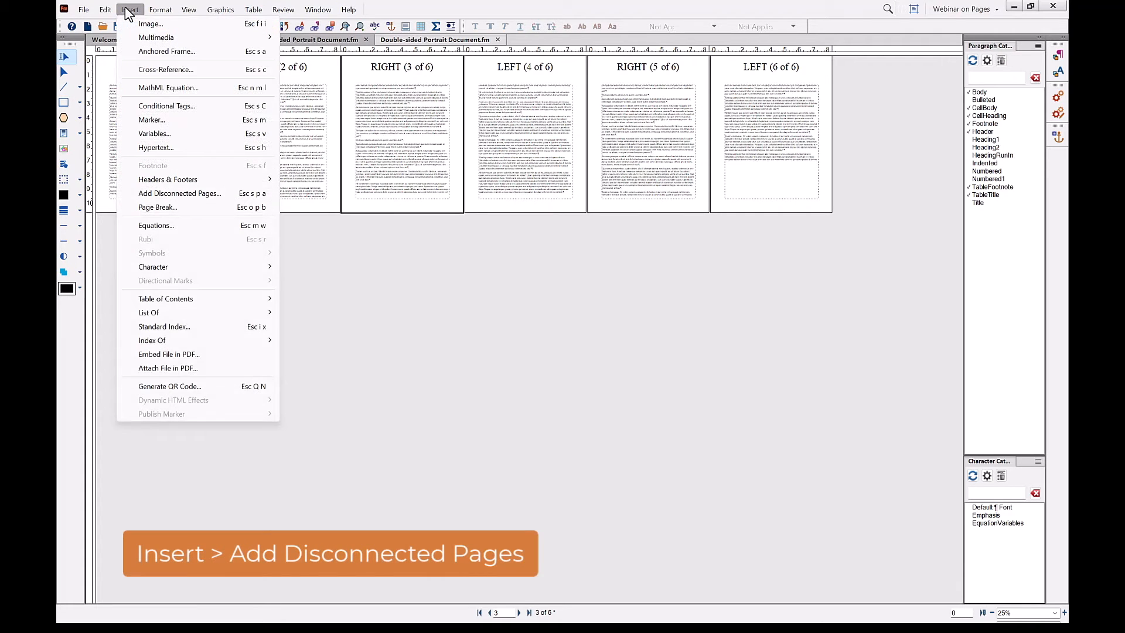
{"action": "left_click", "coordinate": [178, 194]}
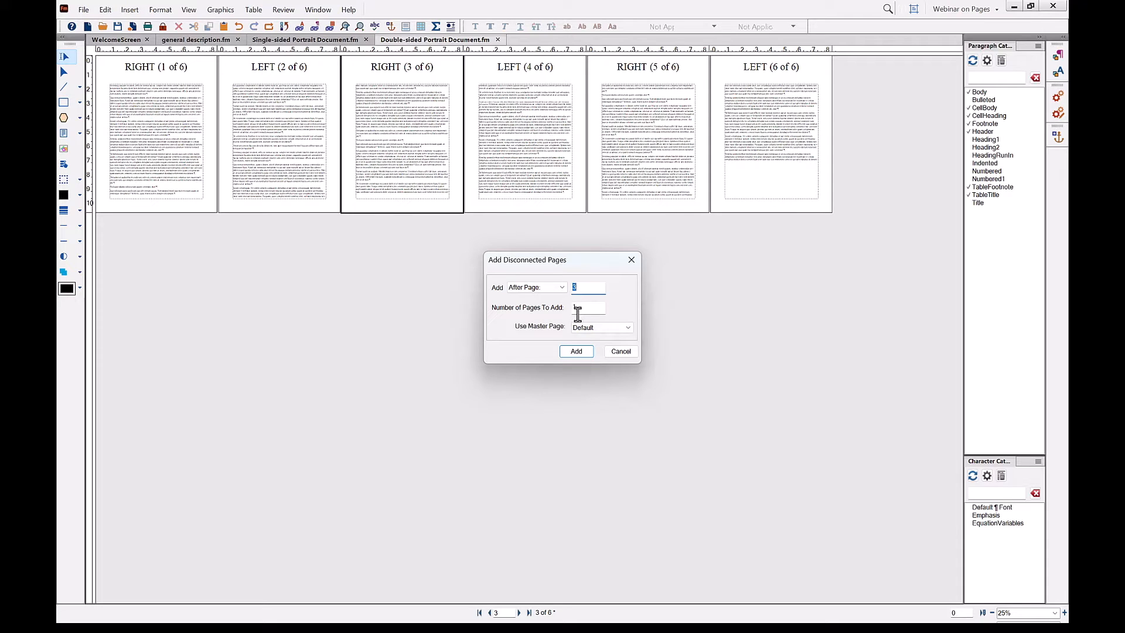
{"action": "left_click", "coordinate": [583, 354]}
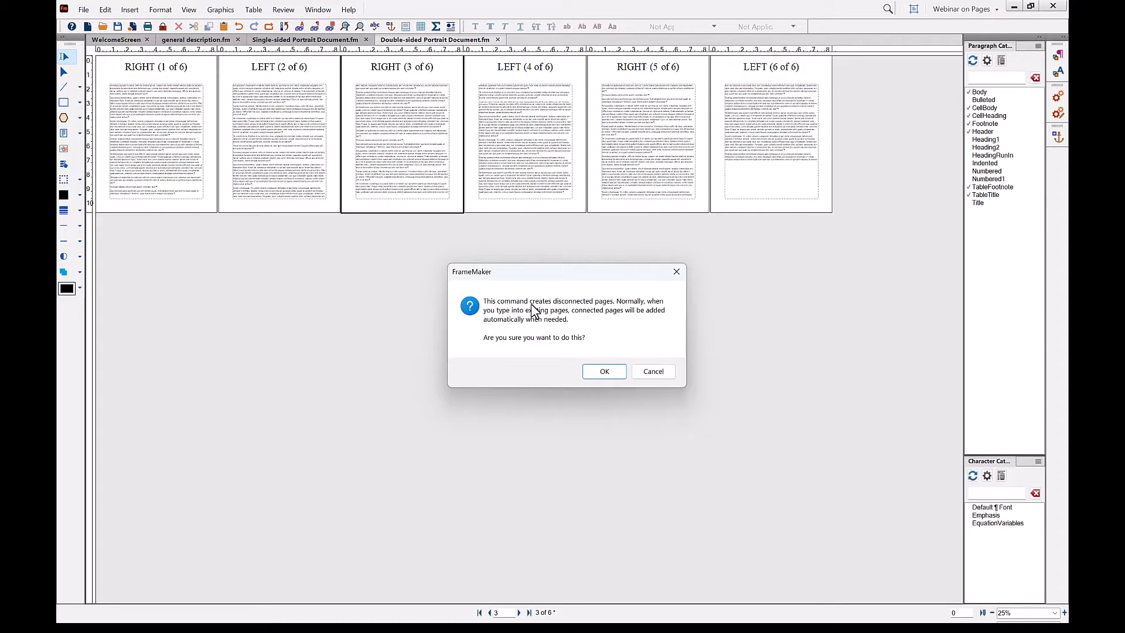
{"action": "left_click", "coordinate": [604, 371]}
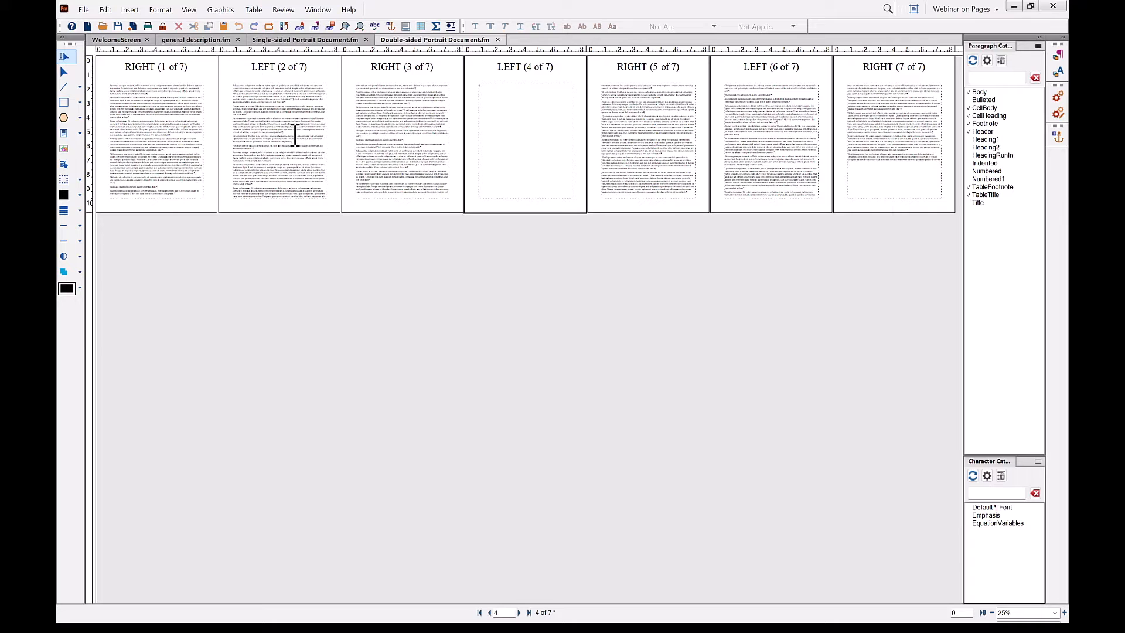
Select all the text in the flow from page 2 to examine which pages are connected.
{"action": "left_click", "coordinate": [282, 108]}
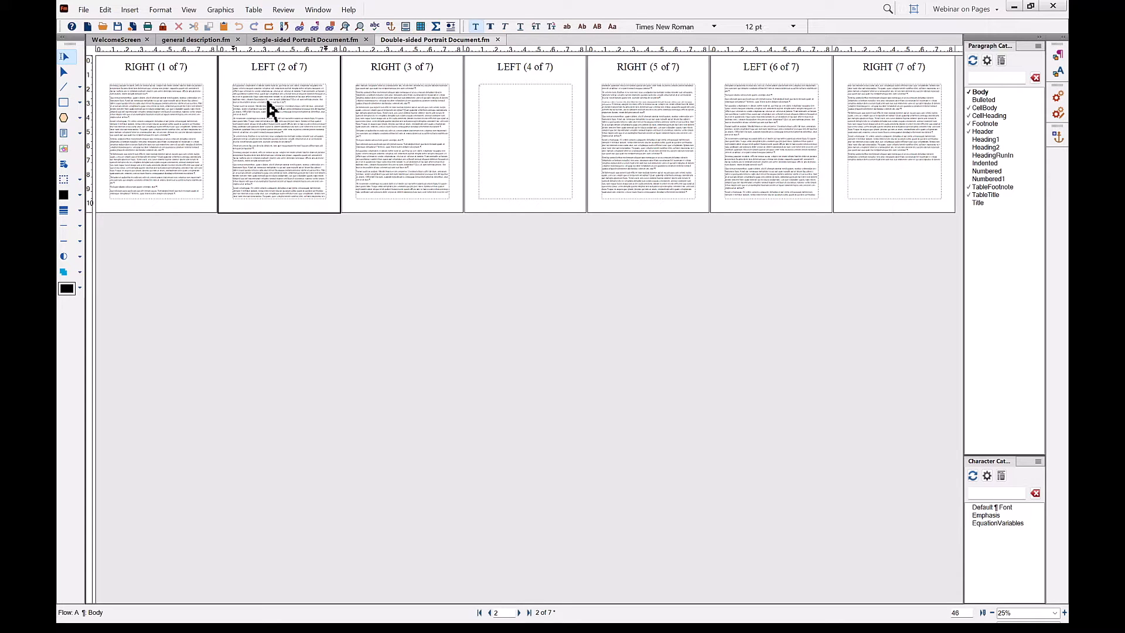
{"action": "left_click", "coordinate": [105, 10]}
{"action": "left_click", "coordinate": [141, 153]}
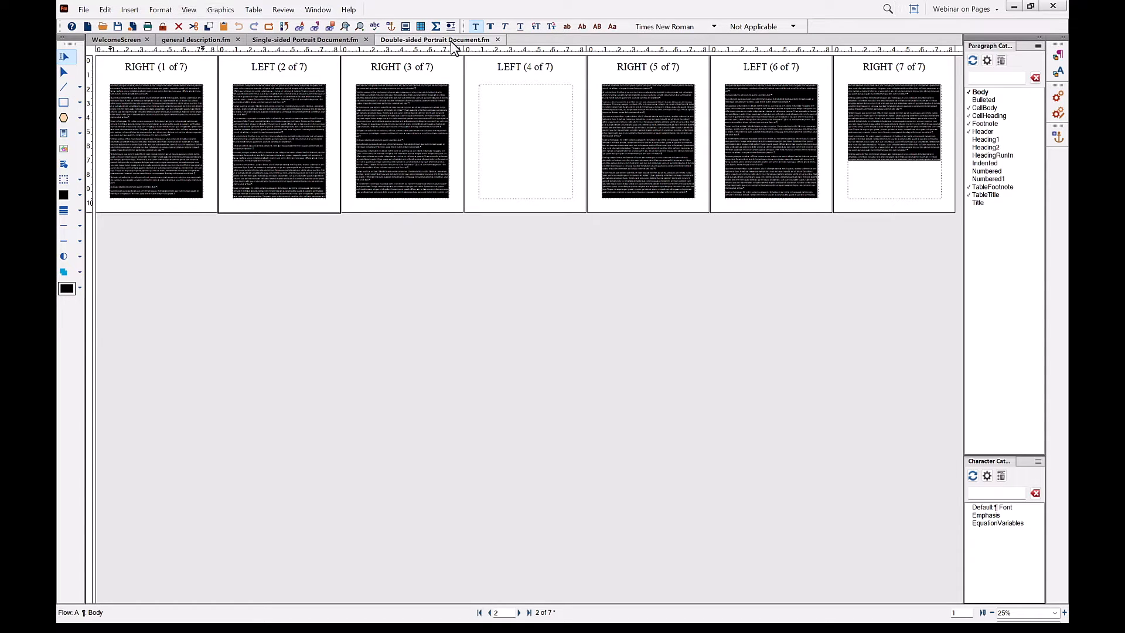
Delete the empty disconnected page 4 from the double-sided document.
{"action": "left_click", "coordinate": [481, 77]}
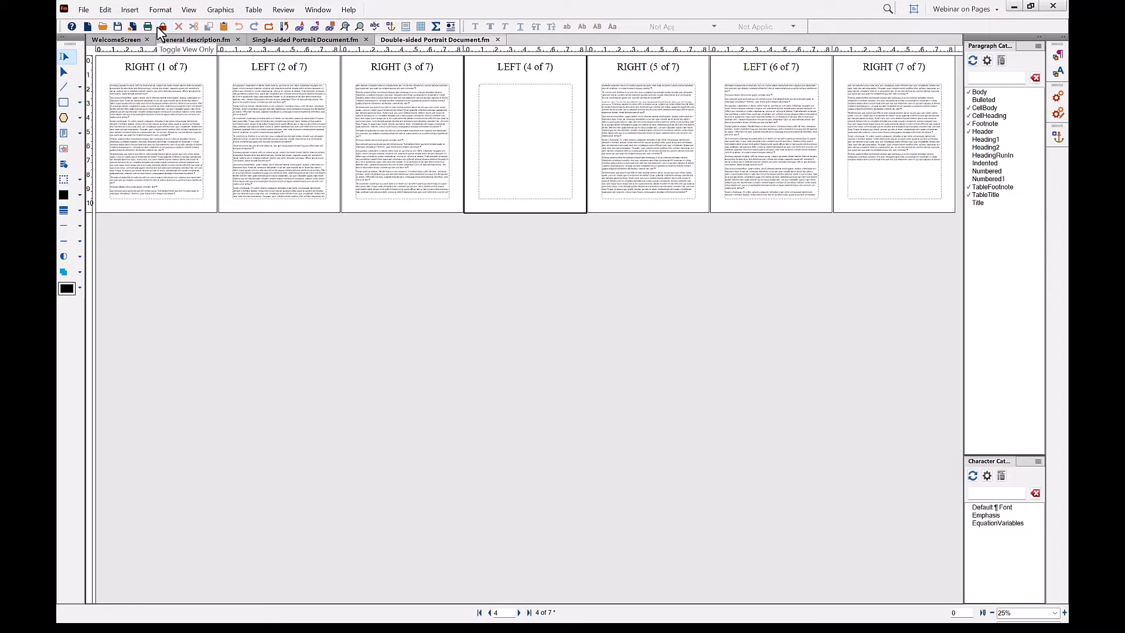
{"action": "left_click", "coordinate": [158, 10]}
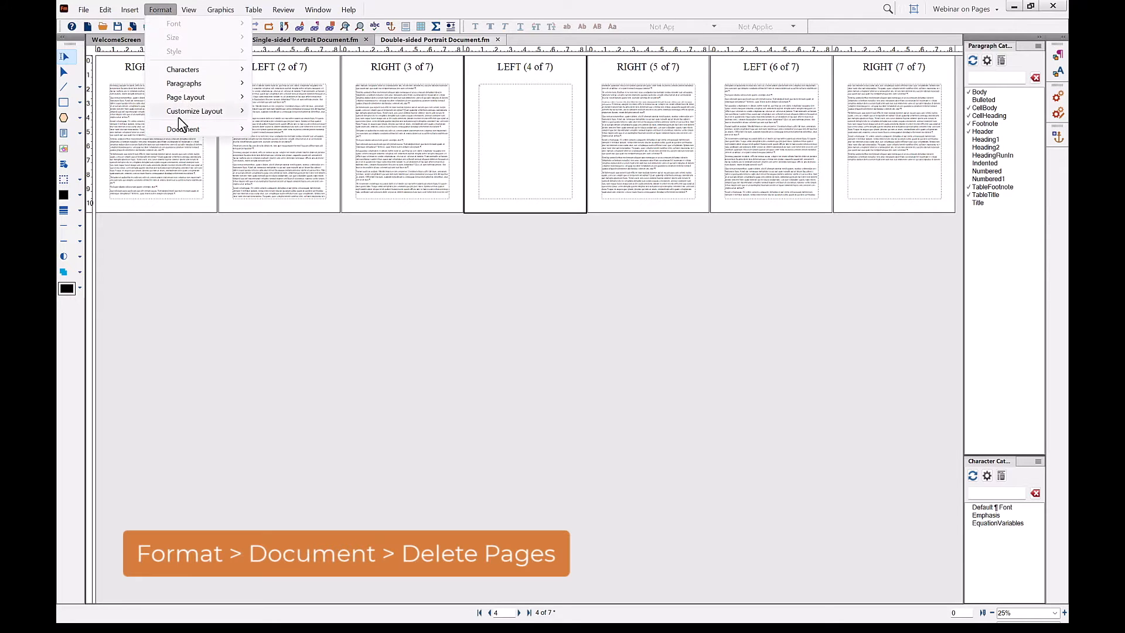
{"action": "mouse_move", "coordinate": [183, 130]}
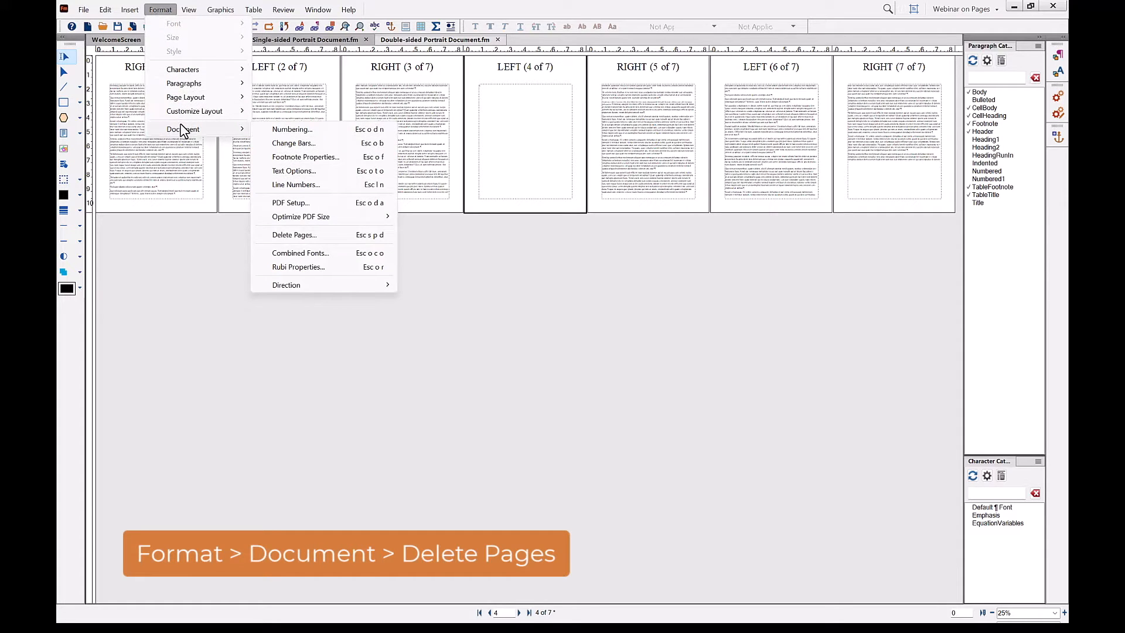
{"action": "left_click", "coordinate": [315, 237]}
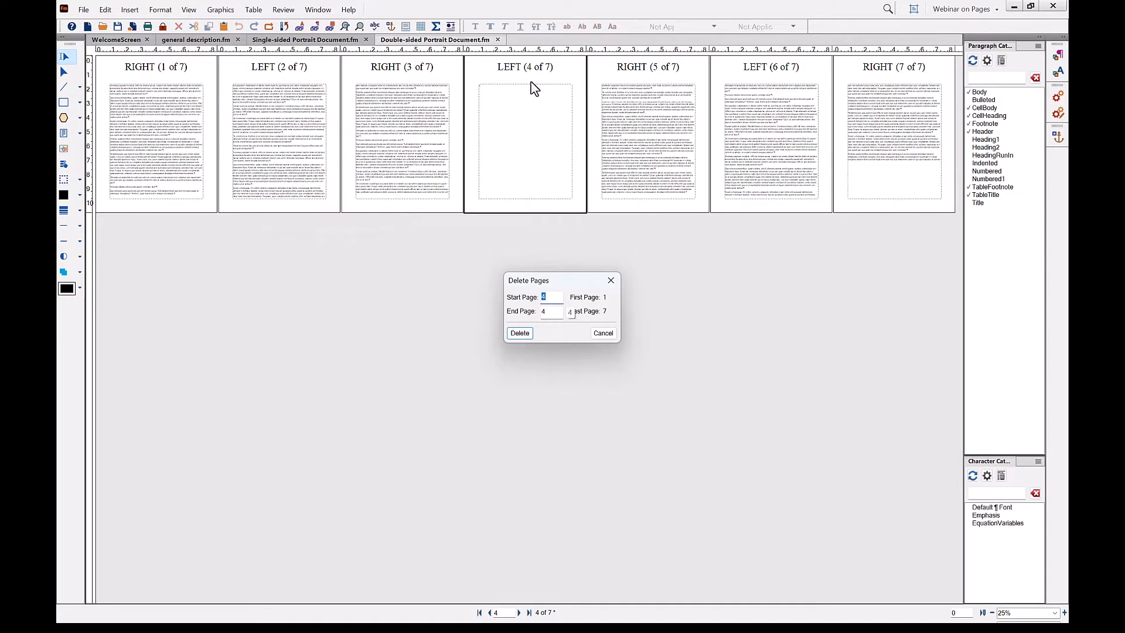
{"action": "left_click", "coordinate": [518, 334]}
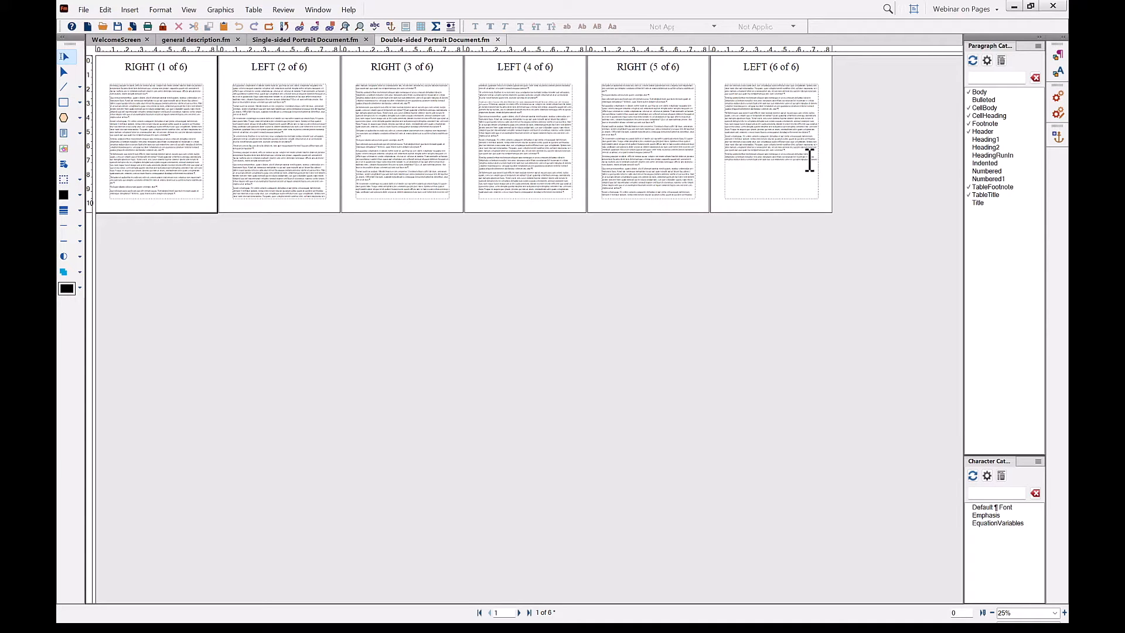
Select all the text in the flow from page 3 to examine which pages are connected.
{"action": "left_click", "coordinate": [397, 107]}
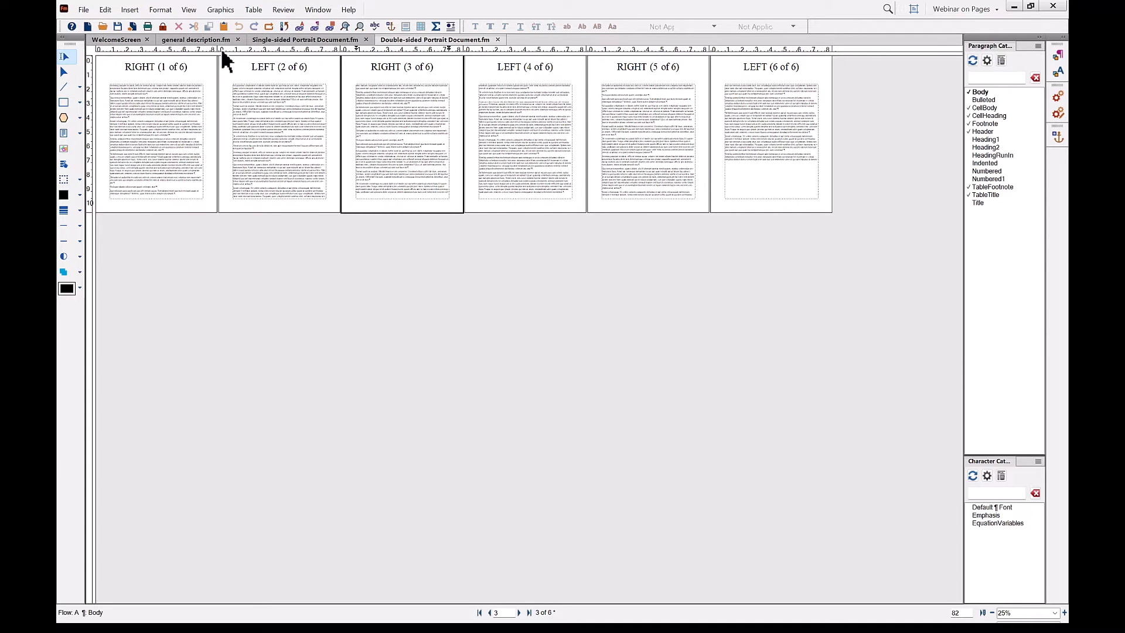
{"action": "left_click", "coordinate": [103, 9]}
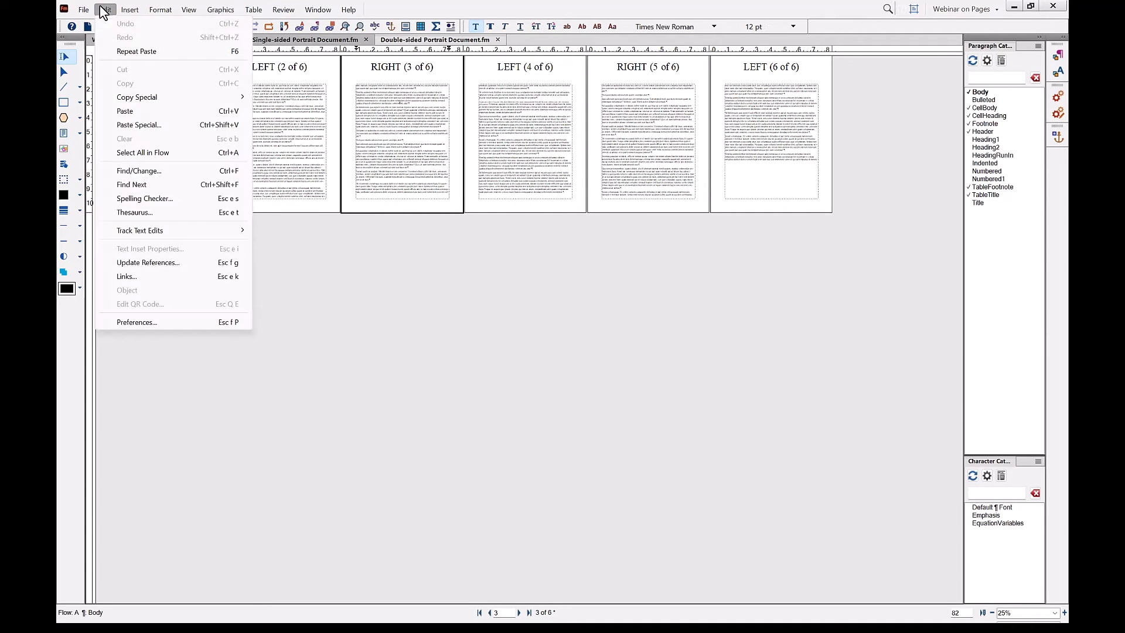
{"action": "left_click", "coordinate": [151, 153]}
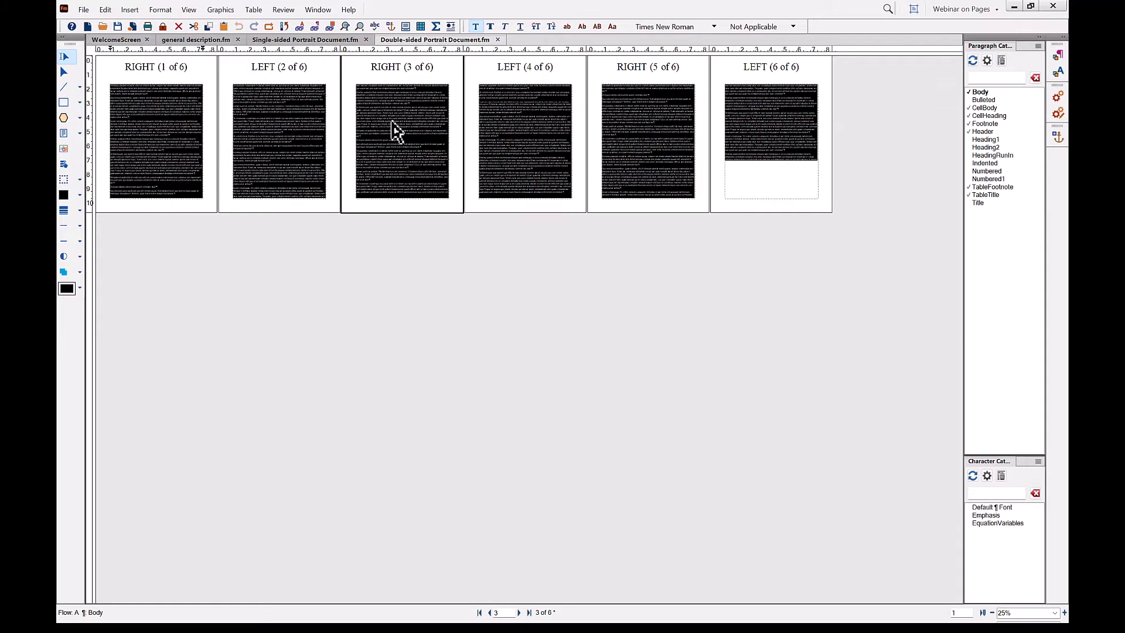
{"action": "left_click", "coordinate": [539, 170]}
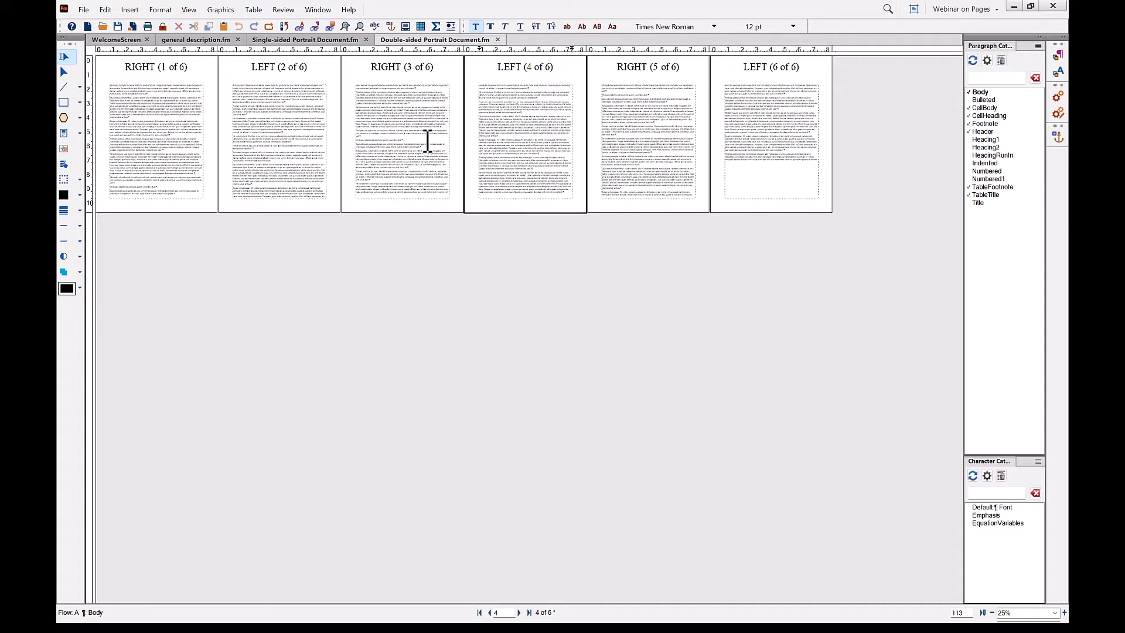
Paste the copied text into the flow near the bottom of page 3.
{"action": "left_click", "coordinate": [379, 187]}
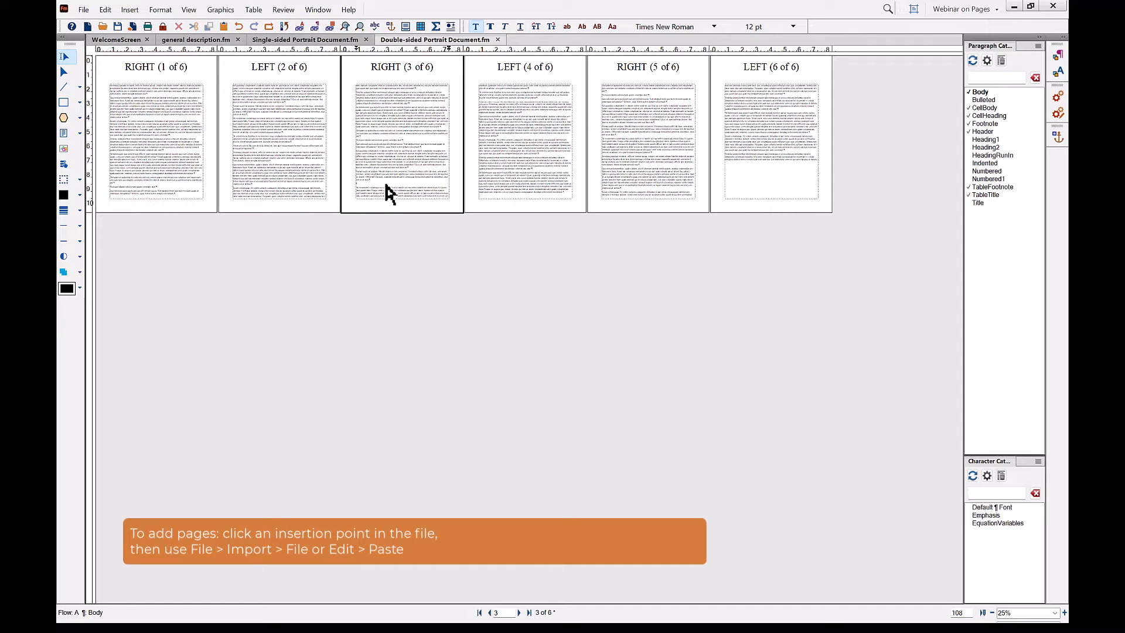
{"action": "right_click", "coordinate": [385, 184]}
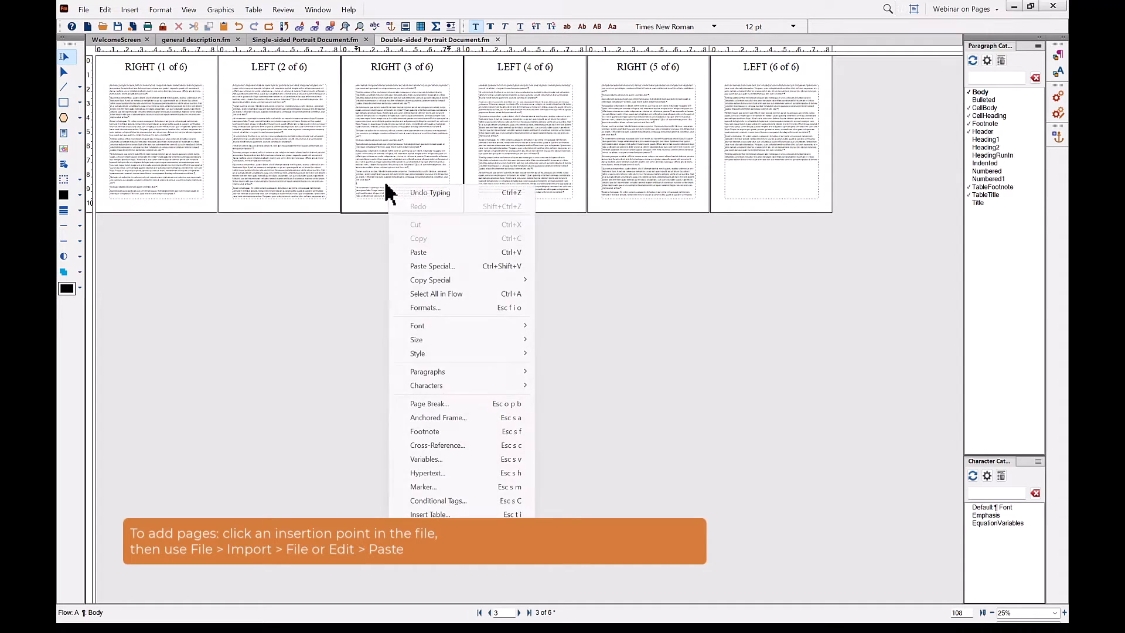
{"action": "left_click", "coordinate": [419, 255]}
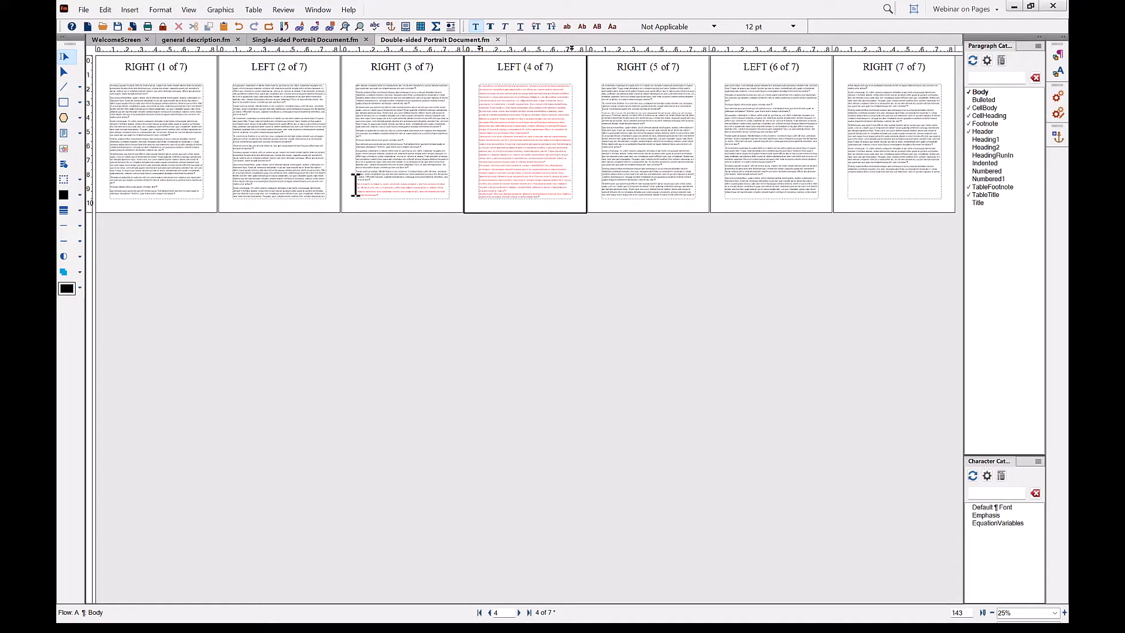
Delete the pasted red text spanning pages 3 and 4, and save the double-sided document.
{"action": "left_click_drag", "start_coordinate": [356, 185], "coordinate": [553, 191]}
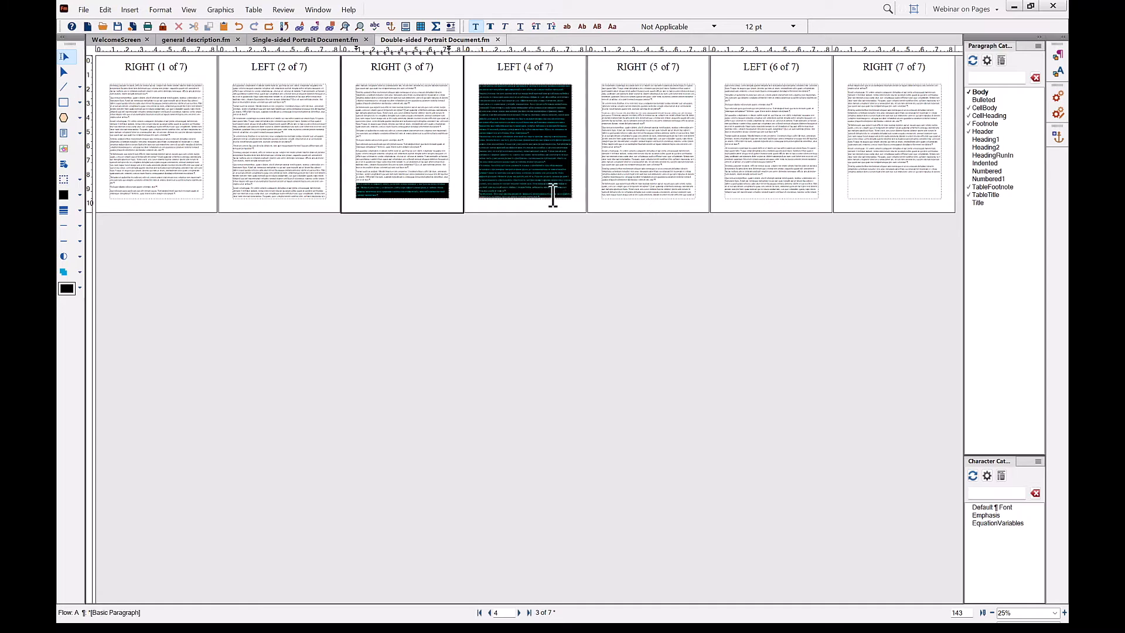
{"action": "key", "text": "Delete"}
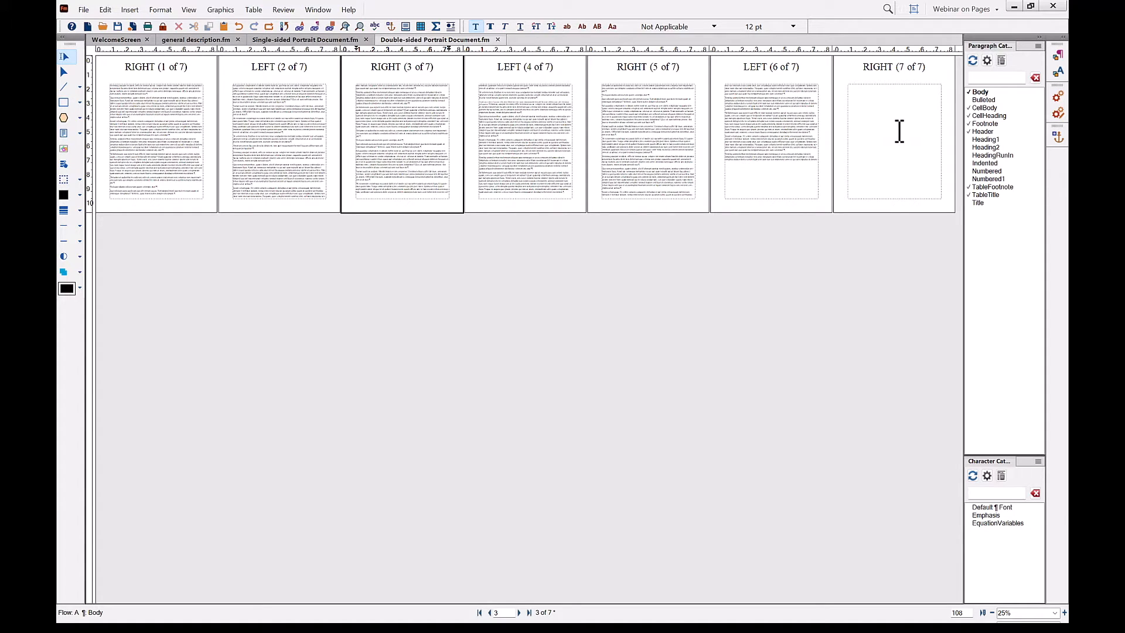
{"action": "left_click", "coordinate": [116, 26]}
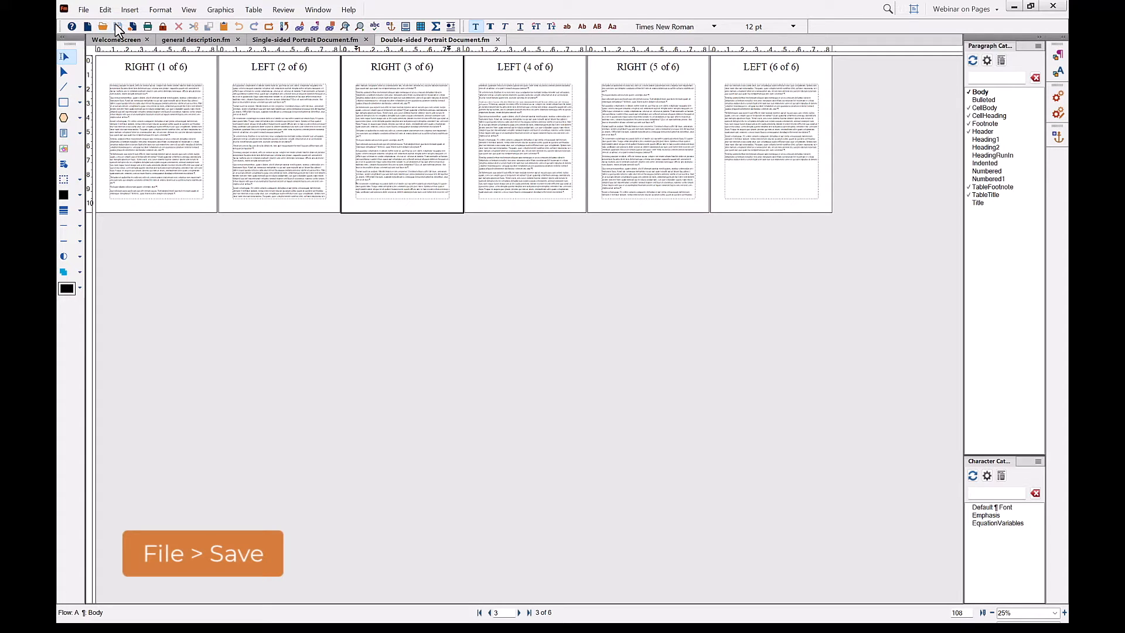
Insert 19 empty paragraphs after the first paragraph on page 4 and undo them.
{"action": "left_click", "coordinate": [540, 156]}
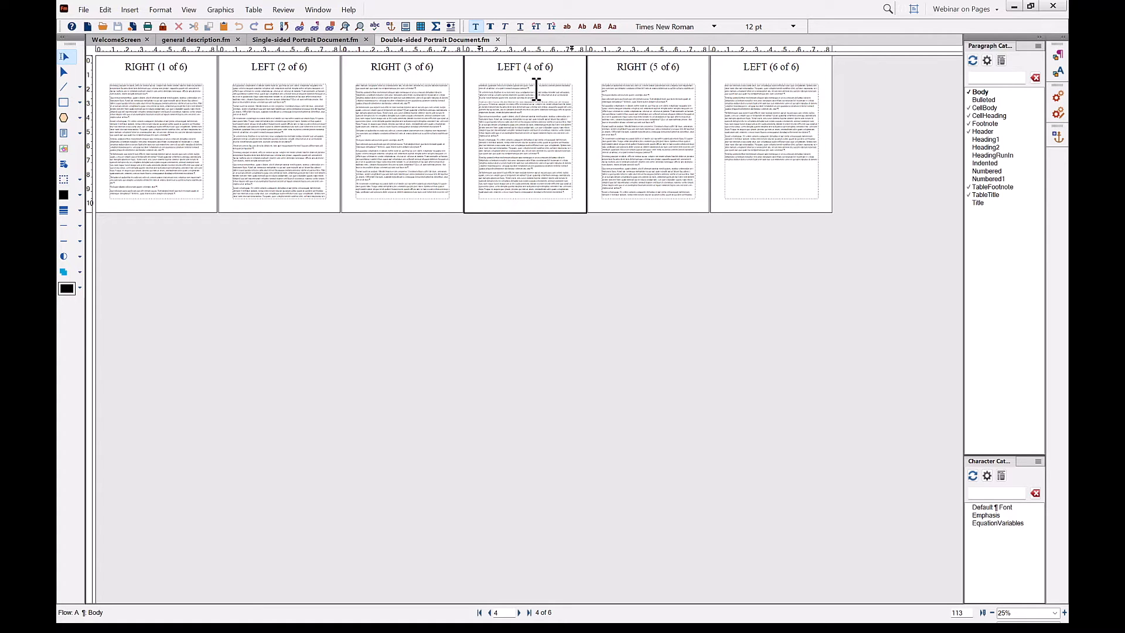
{"action": "key", "text": "Return"}
{"action": "key", "text": "Return"}
{"action": "key", "text": "Return"}
{"action": "key", "text": "Return"}
{"action": "key", "text": "Return"}
{"action": "key", "text": "Return"}
{"action": "key", "text": "Return"}
{"action": "key", "text": "Return"}
{"action": "key", "text": "Return"}
{"action": "key", "text": "Return"}
{"action": "key", "text": "Return"}
{"action": "key", "text": "Return"}
{"action": "key", "text": "Return"}
{"action": "key", "text": "Return"}
{"action": "key", "text": "Return"}
{"action": "key", "text": "Return"}
{"action": "key", "text": "Return"}
{"action": "key", "text": "Return"}
{"action": "key", "text": "Return"}
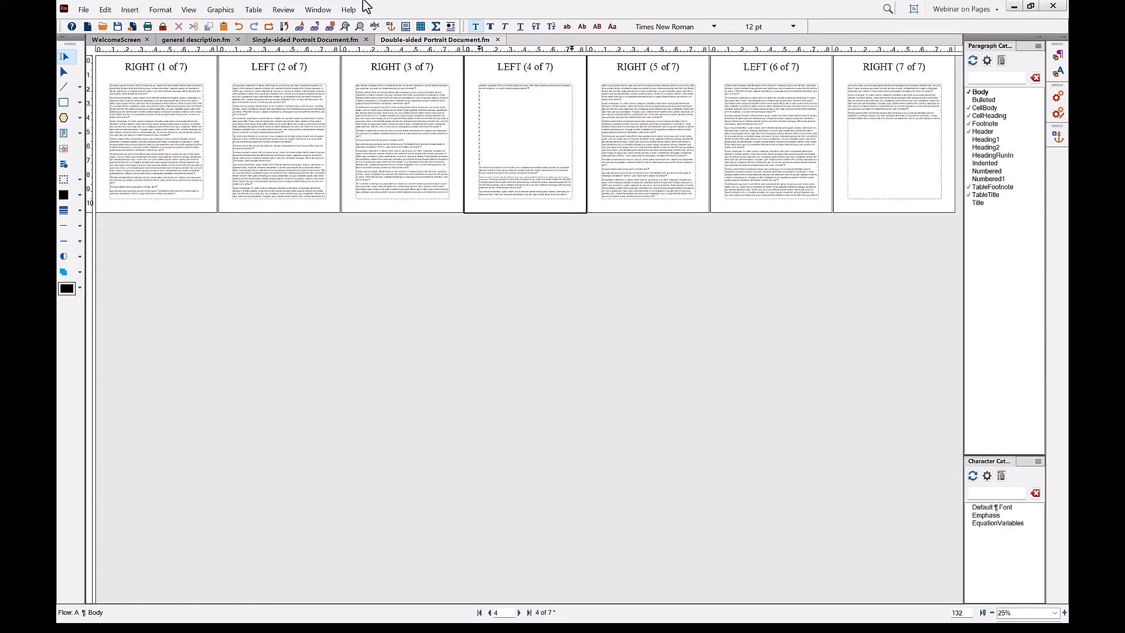
{"action": "left_click", "coordinate": [239, 27]}
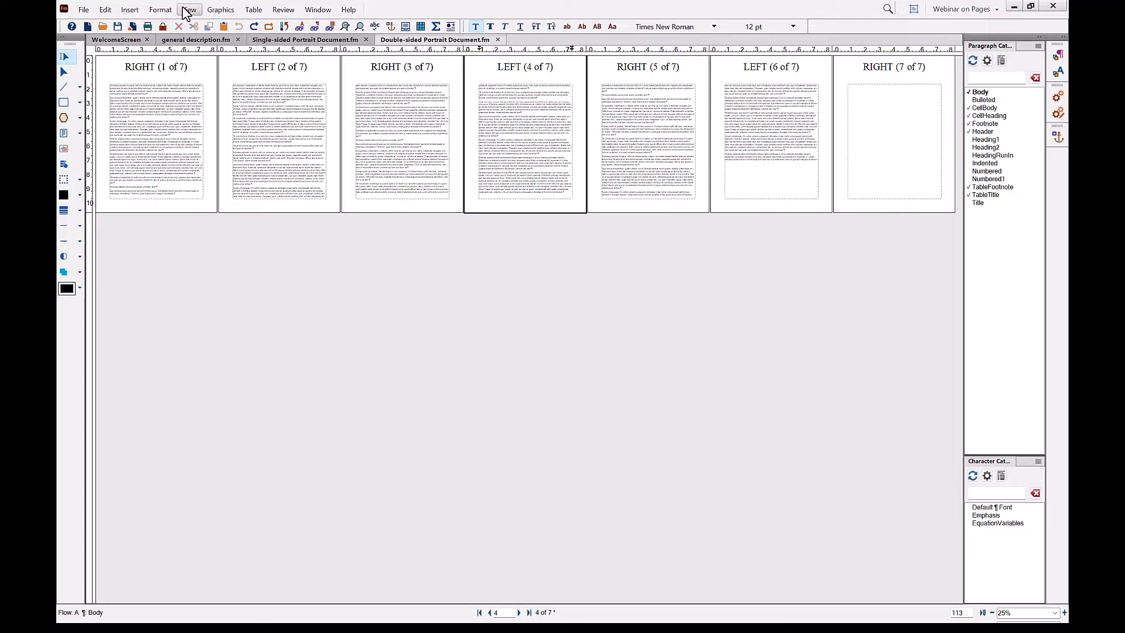
Try the page-count options in the Pagination settings, apply Make Page Count Even before saving and printing, and save the document.
{"action": "left_click", "coordinate": [160, 10]}
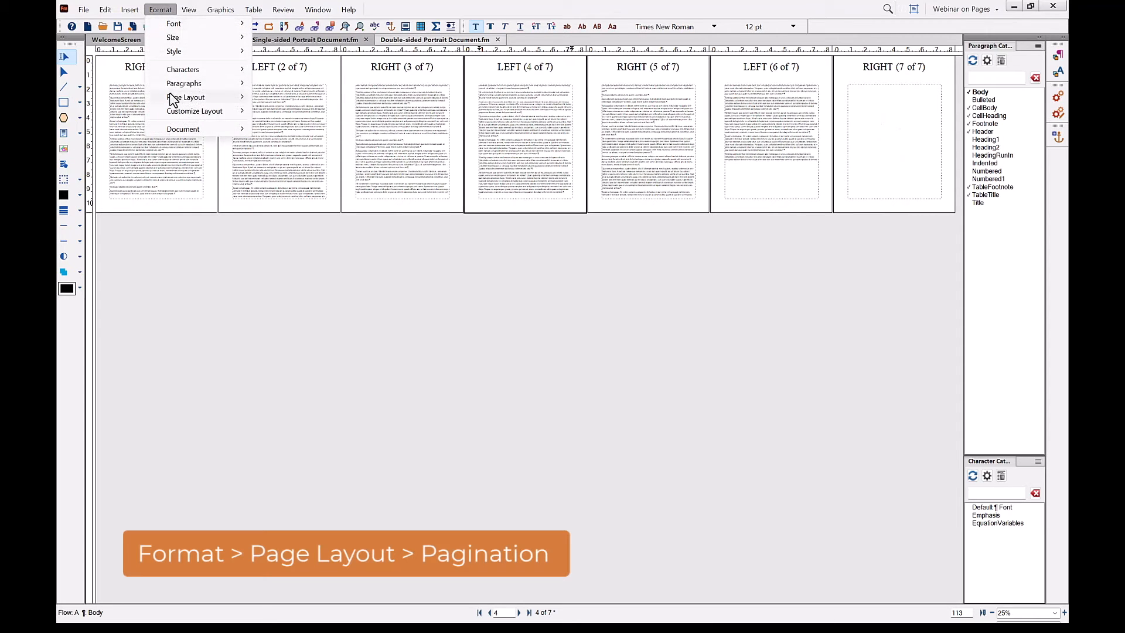
{"action": "mouse_move", "coordinate": [171, 97]}
{"action": "left_click", "coordinate": [291, 144]}
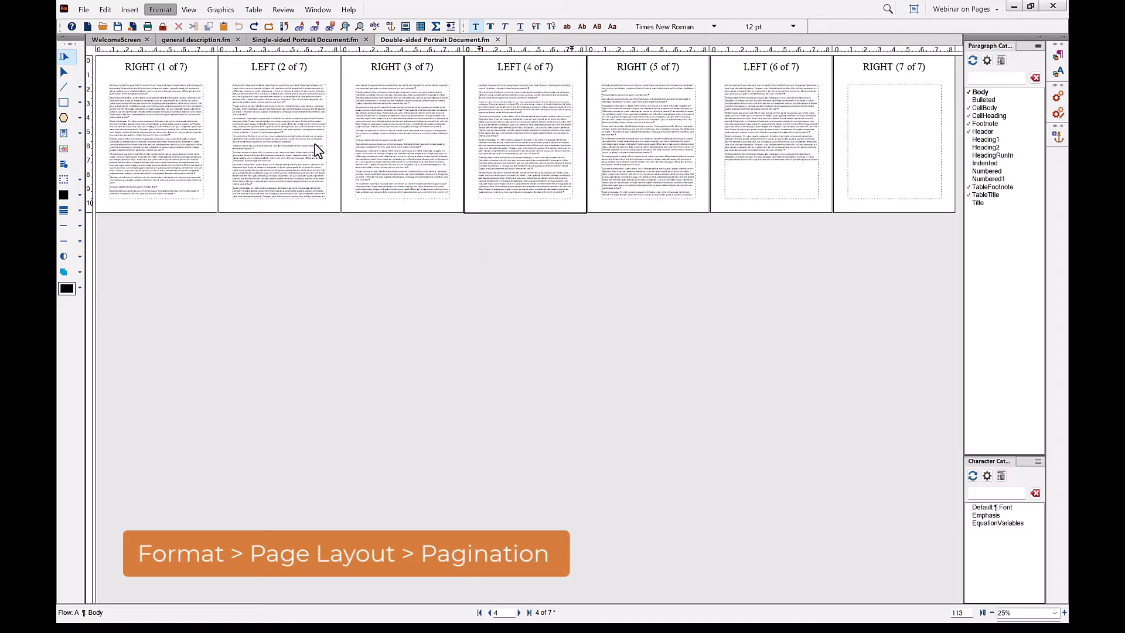
{"action": "left_click", "coordinate": [576, 335]}
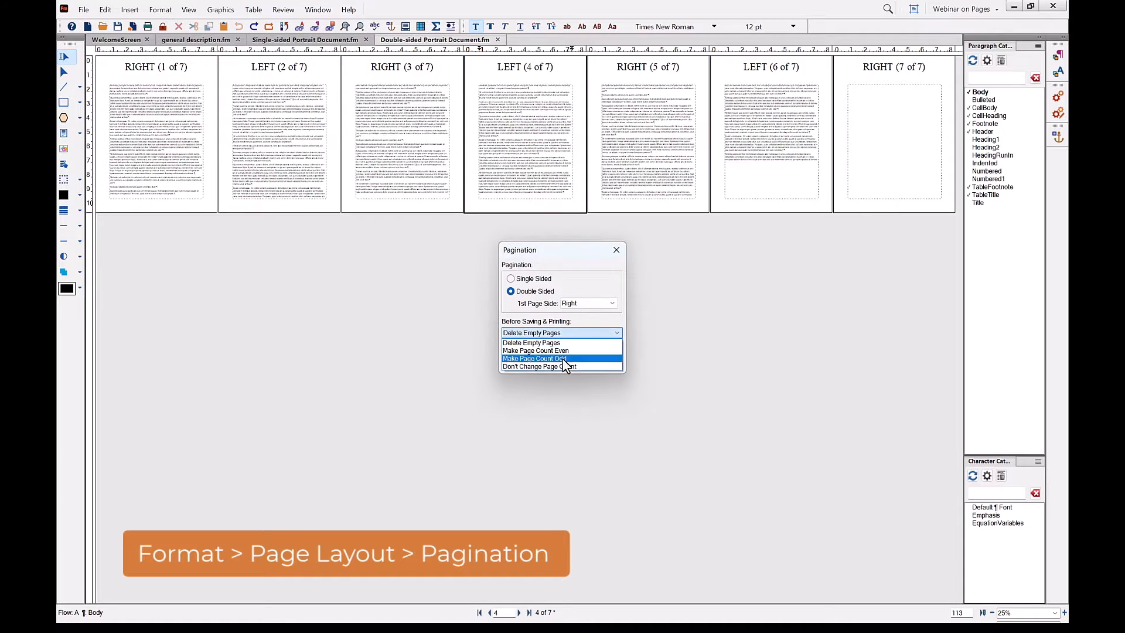
{"action": "left_click", "coordinate": [565, 367]}
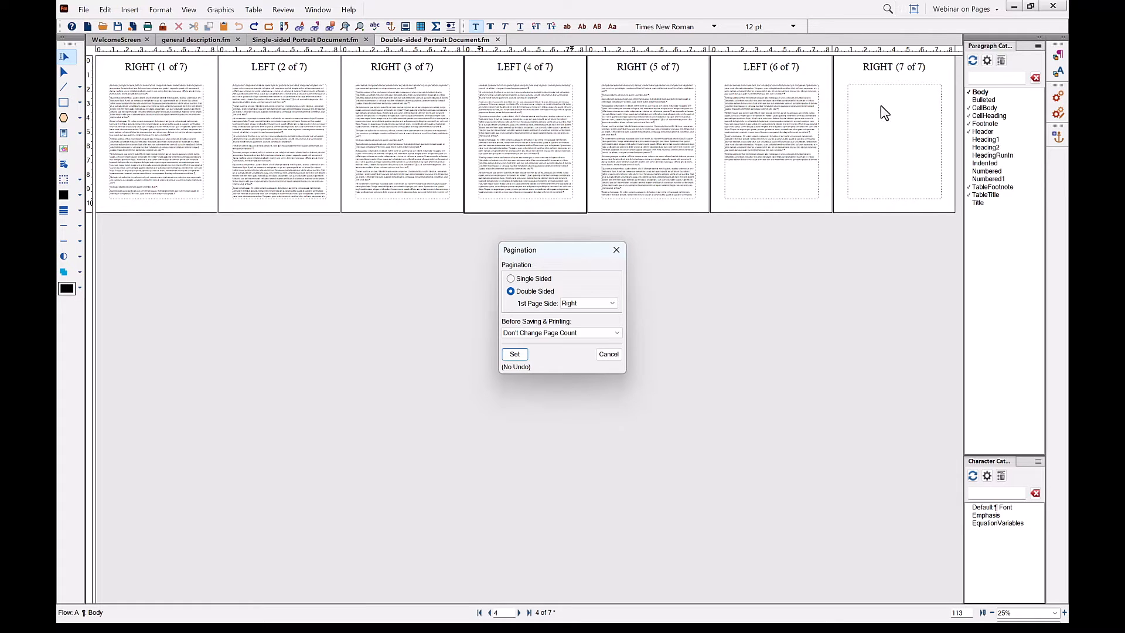
{"action": "left_click", "coordinate": [547, 331]}
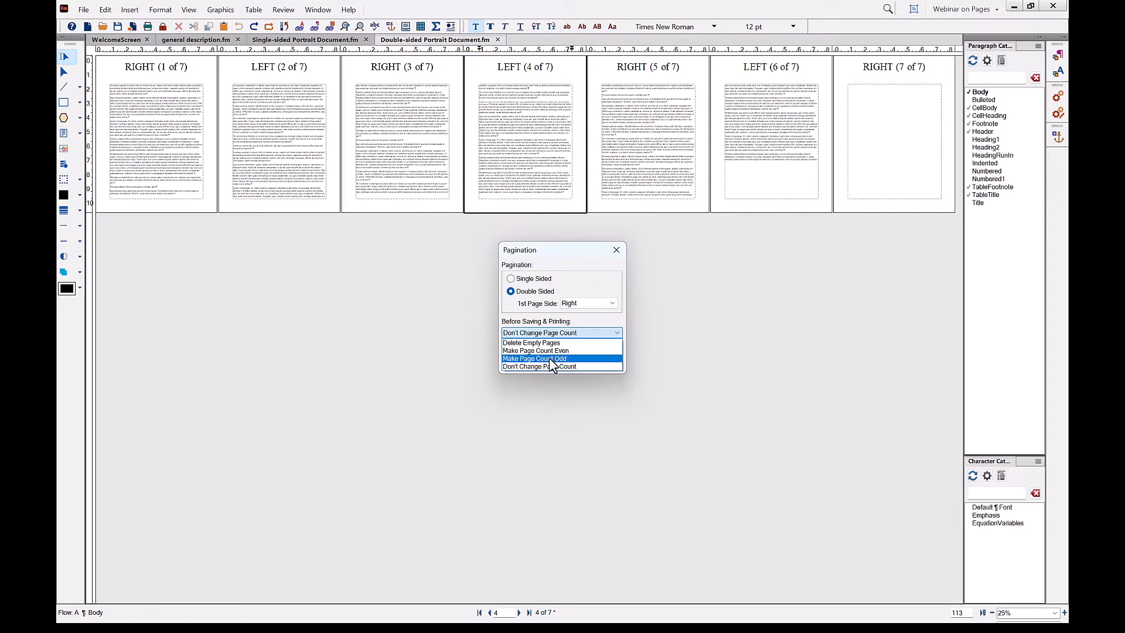
{"action": "left_click", "coordinate": [549, 357]}
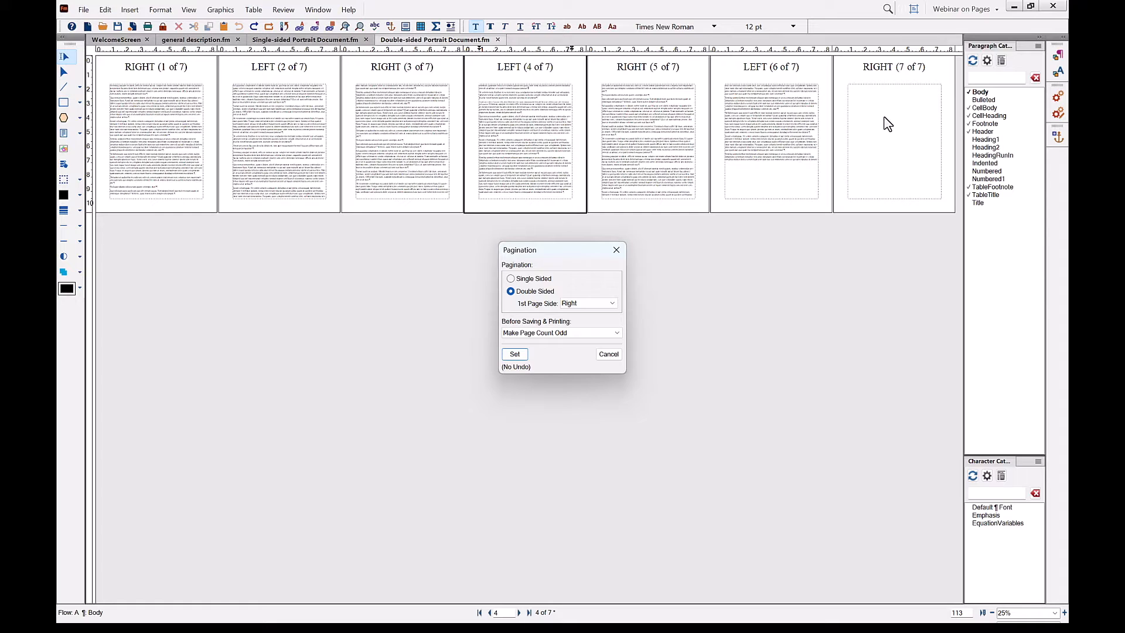
{"action": "left_click", "coordinate": [578, 333]}
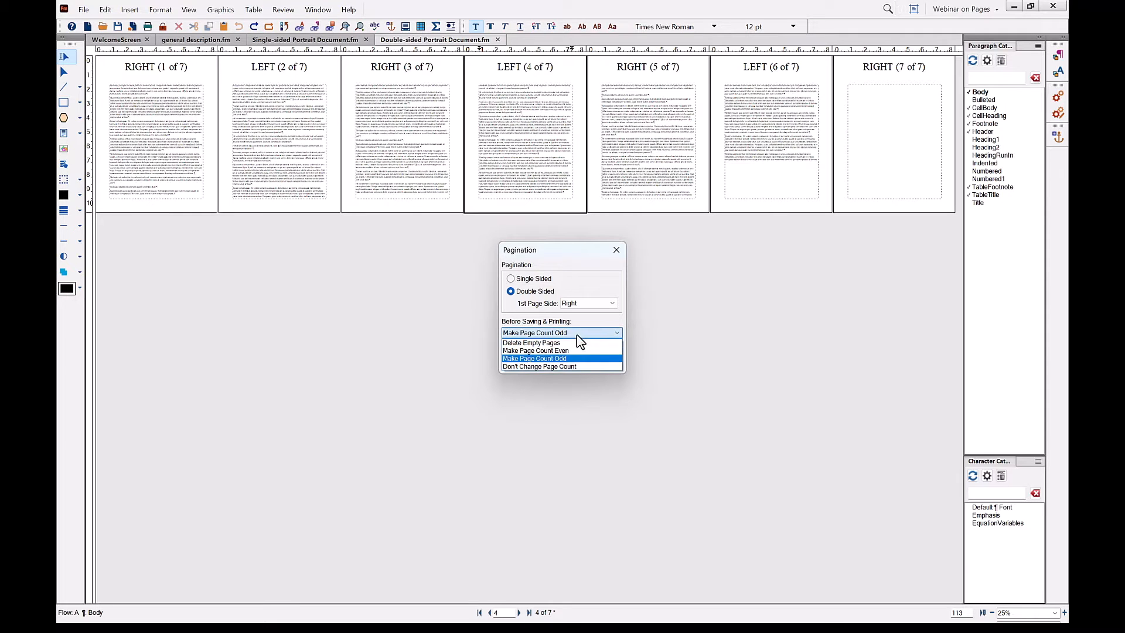
{"action": "left_click", "coordinate": [560, 351]}
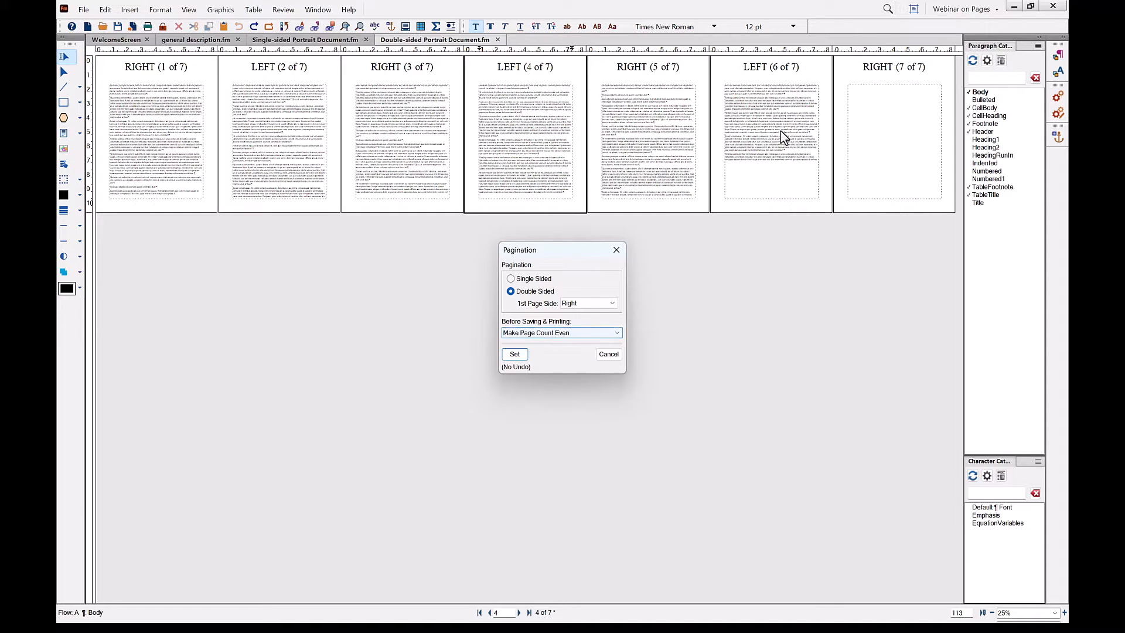
{"action": "left_click", "coordinate": [521, 354]}
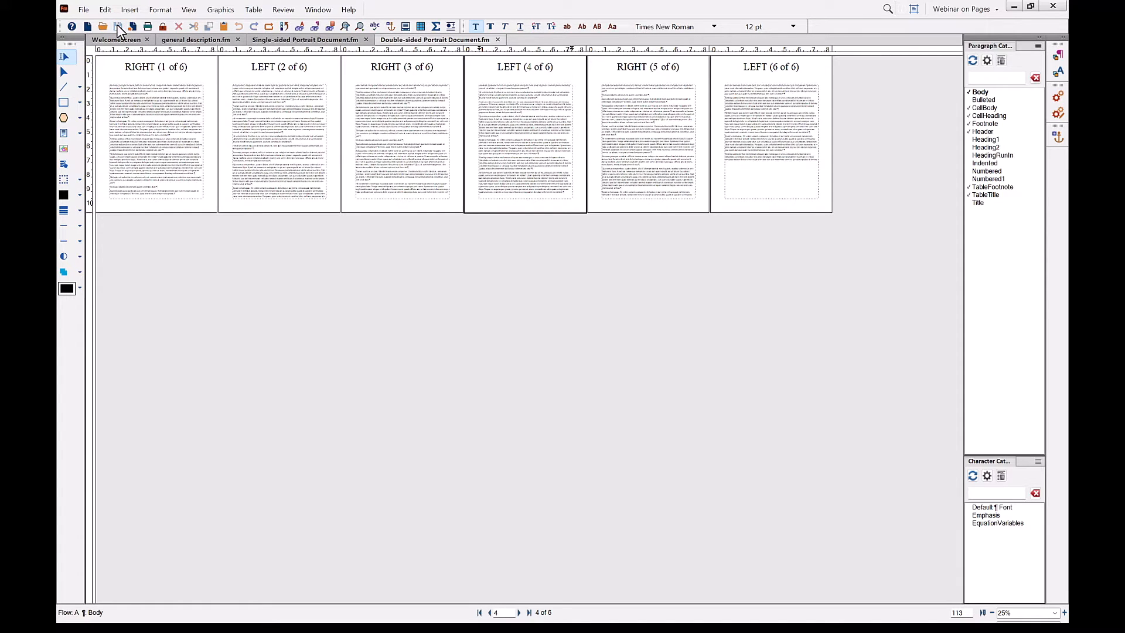
Set the pagination before saving and printing to Make Page Count Odd, and save the document.
{"action": "left_click", "coordinate": [160, 9]}
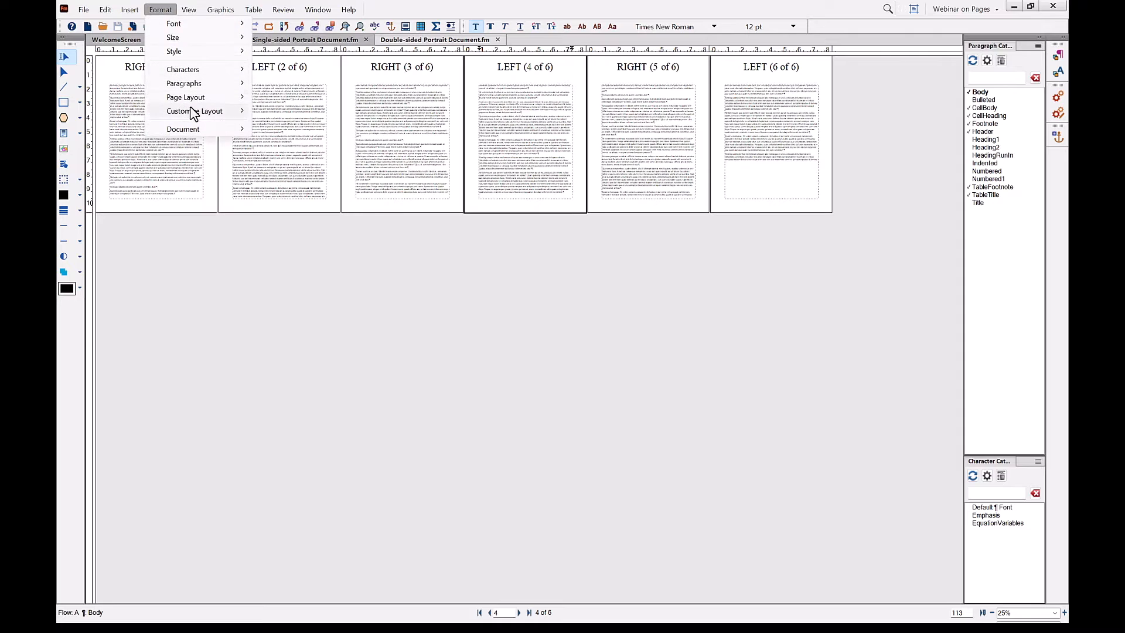
{"action": "mouse_move", "coordinate": [189, 96]}
{"action": "left_click", "coordinate": [277, 140]}
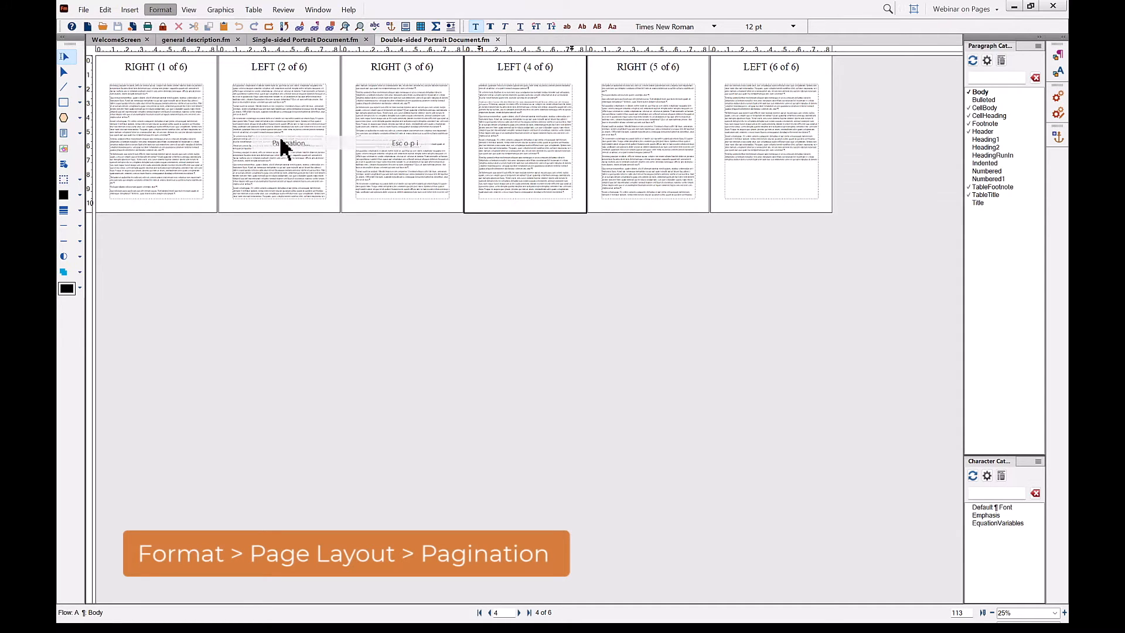
{"action": "left_click", "coordinate": [535, 333]}
{"action": "left_click", "coordinate": [537, 358]}
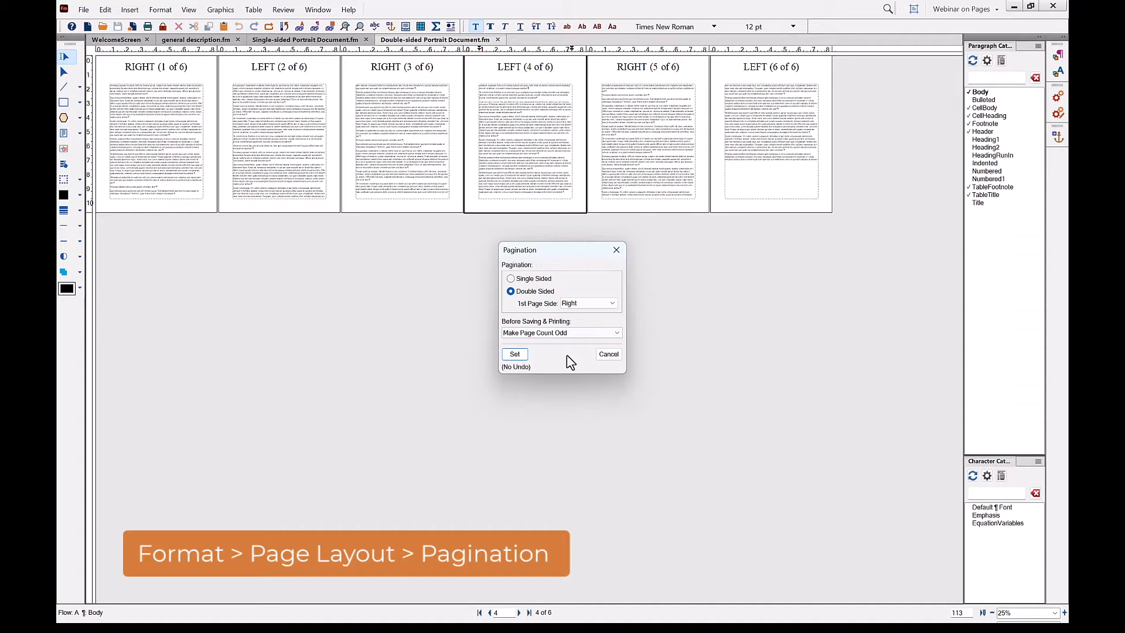
{"action": "left_click", "coordinate": [515, 355]}
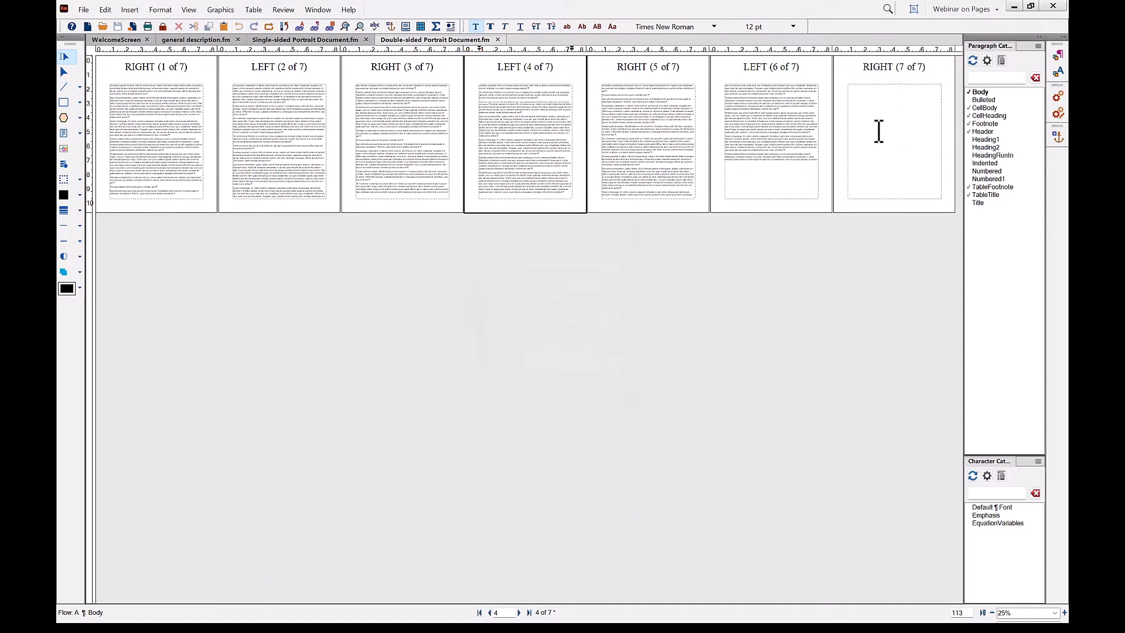
{"action": "left_click", "coordinate": [118, 28]}
Delete the empty page 7 from the double-sided document and save it.
{"action": "left_click", "coordinate": [848, 75]}
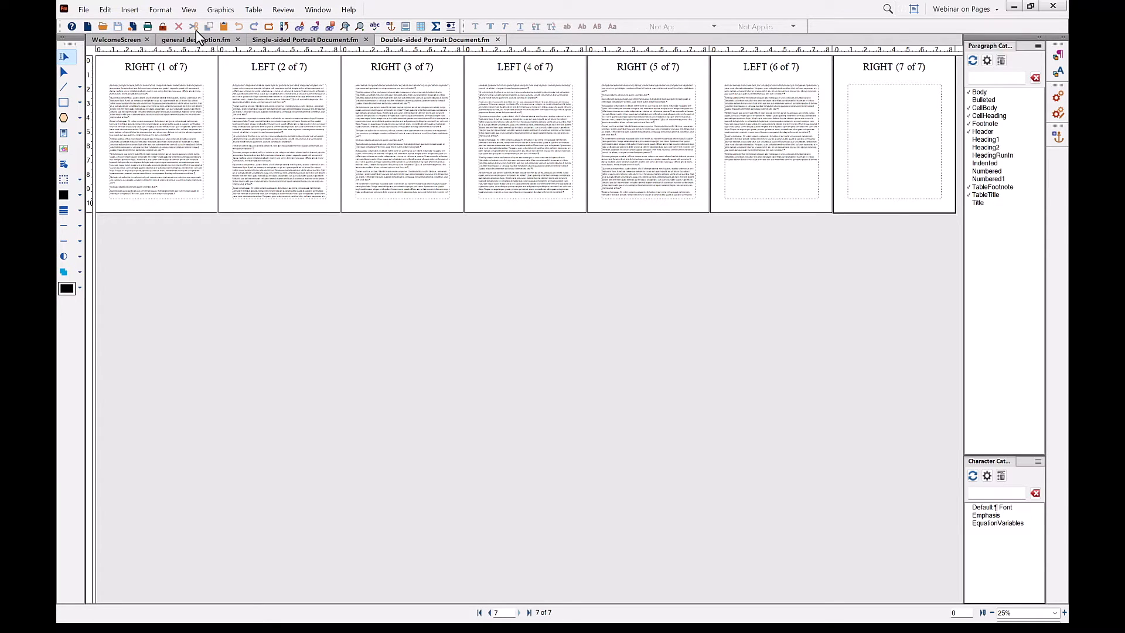
{"action": "left_click", "coordinate": [158, 10]}
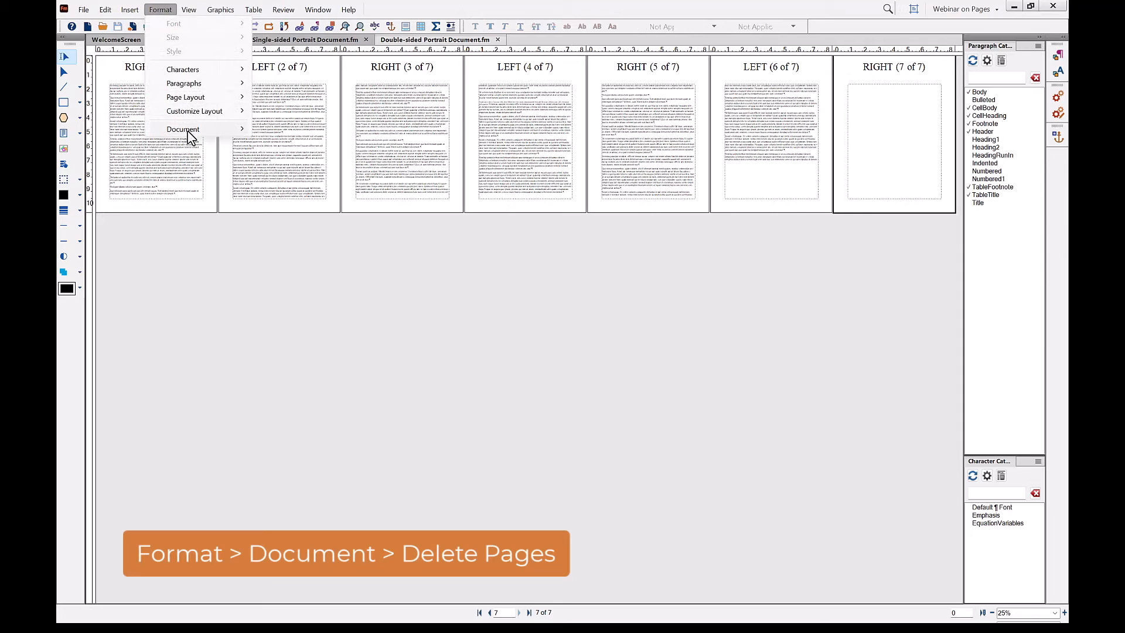
{"action": "mouse_move", "coordinate": [188, 130]}
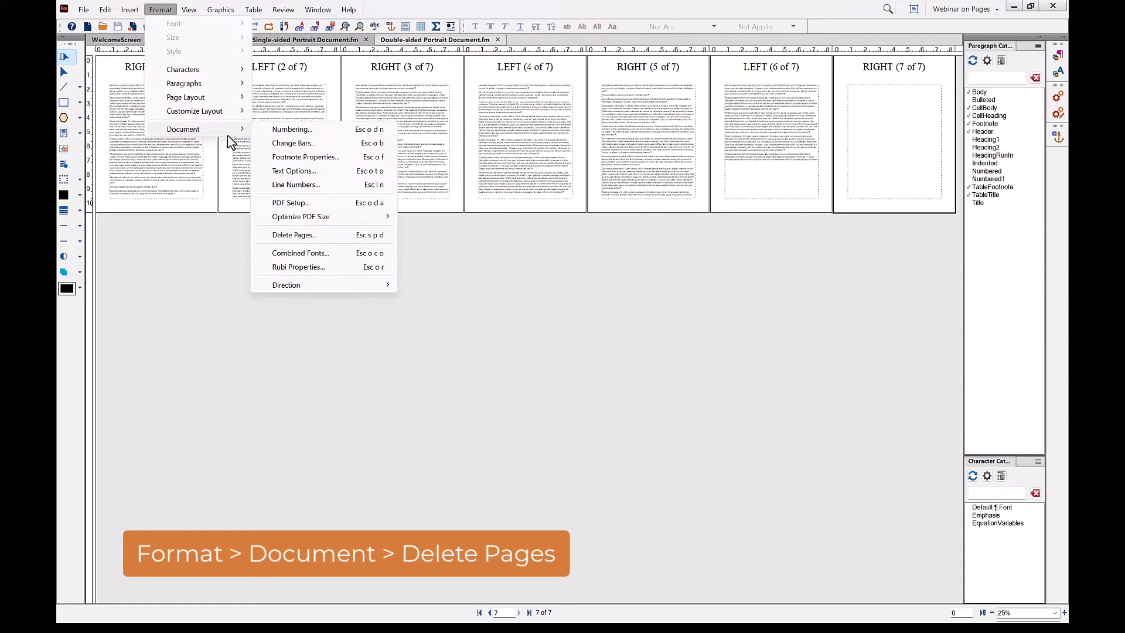
{"action": "left_click", "coordinate": [308, 235]}
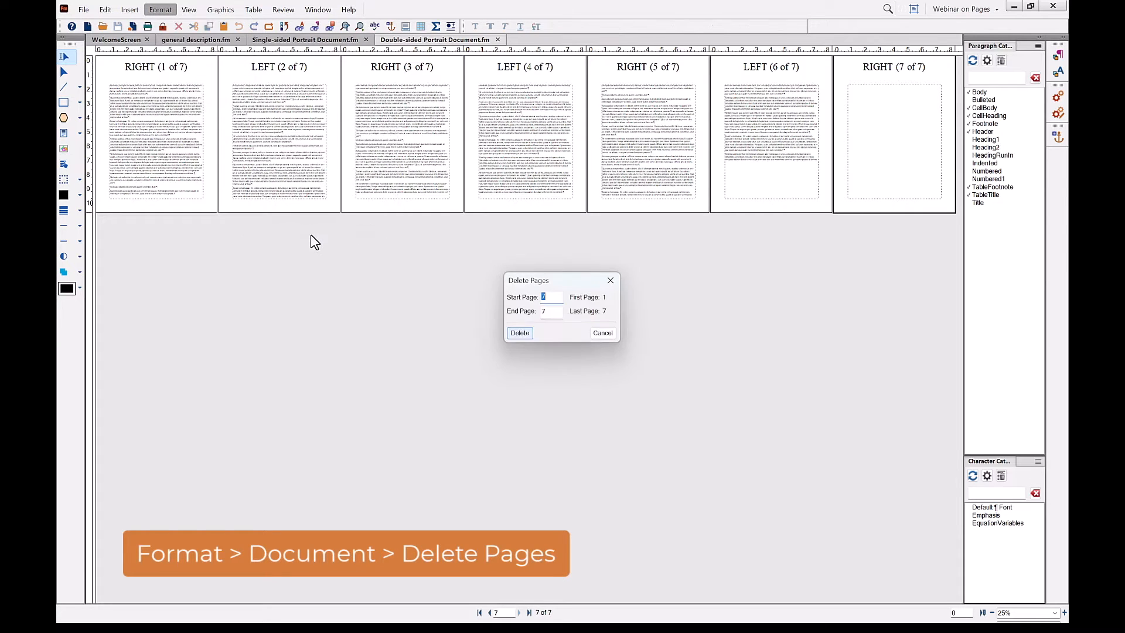
{"action": "left_click", "coordinate": [518, 333]}
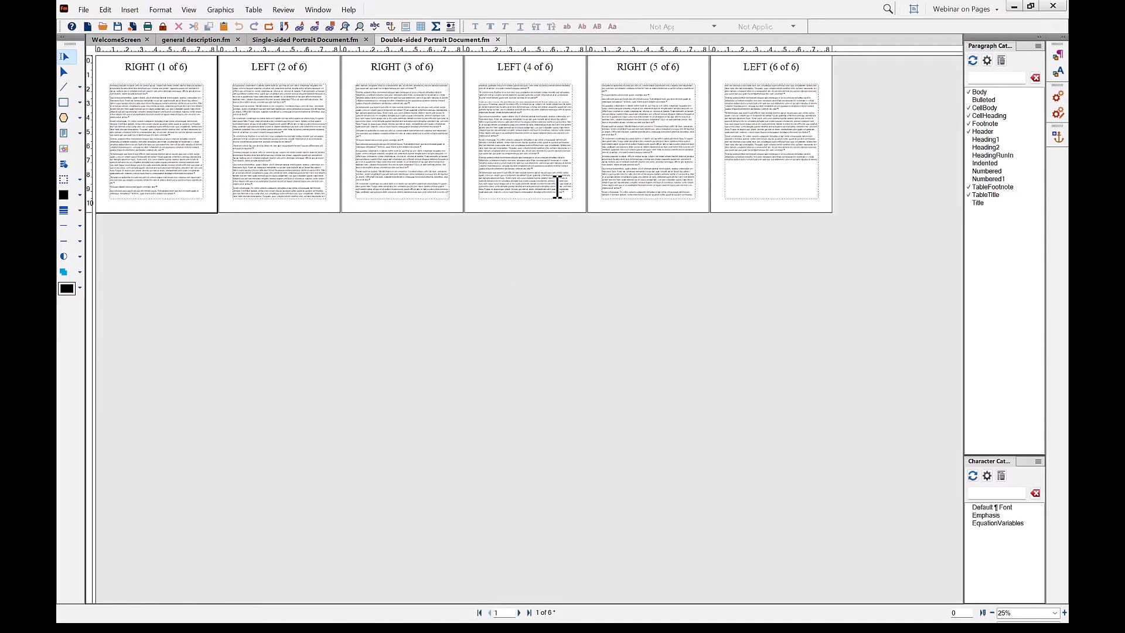
{"action": "left_click", "coordinate": [117, 28]}
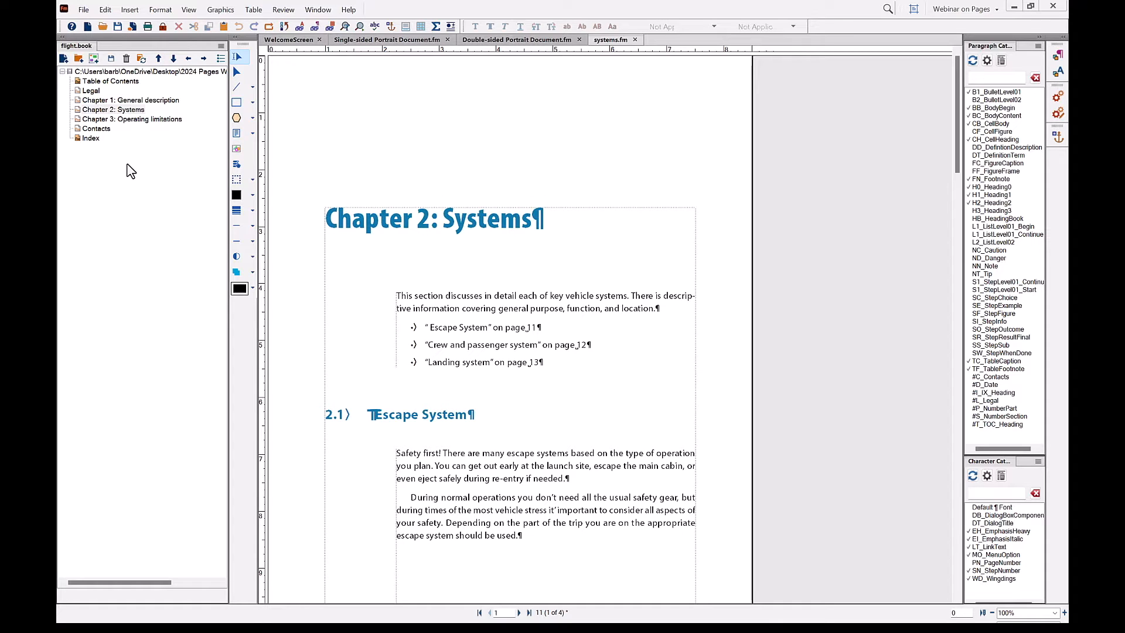
Select the files from Chapter 2: Systems through Index in flight.book.
{"action": "left_click", "coordinate": [104, 111]}
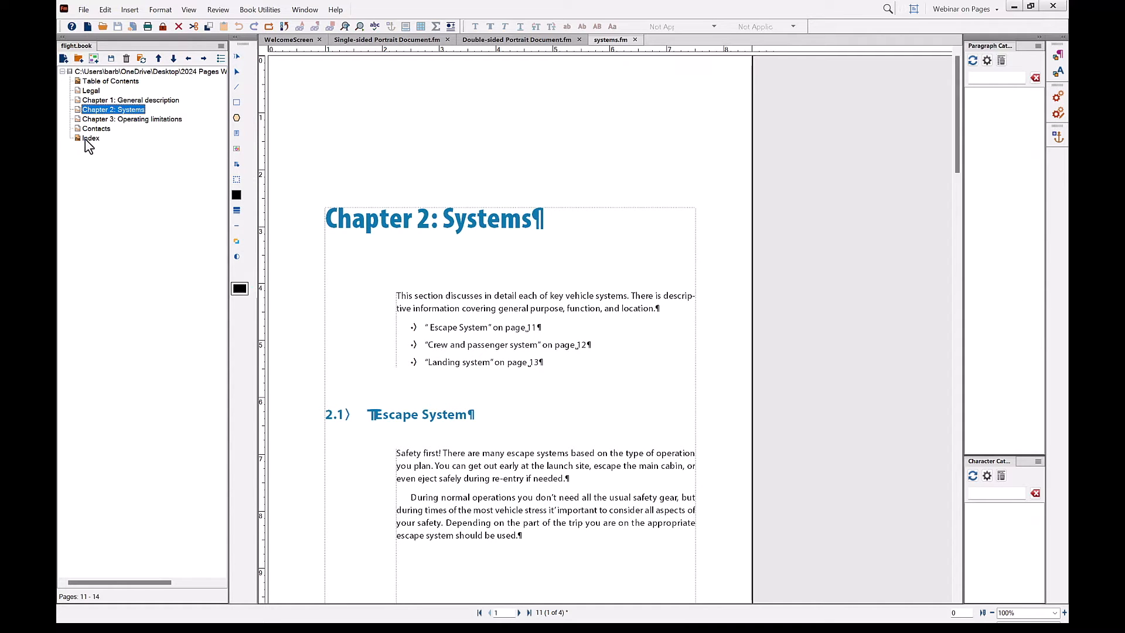
{"action": "left_click", "coordinate": [89, 139], "text": "shift"}
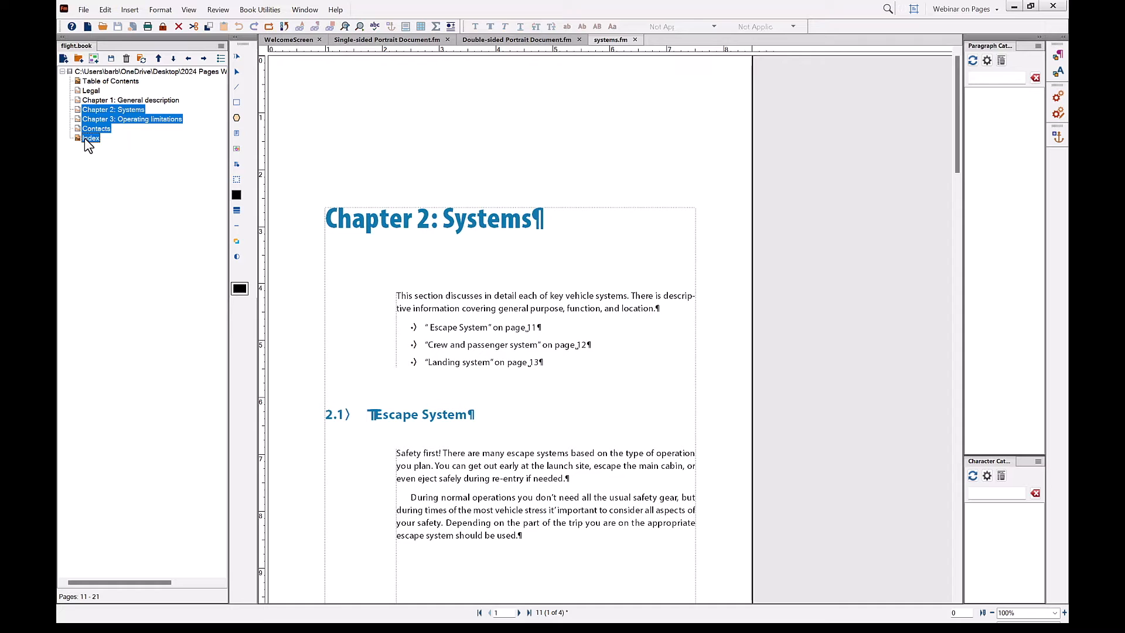
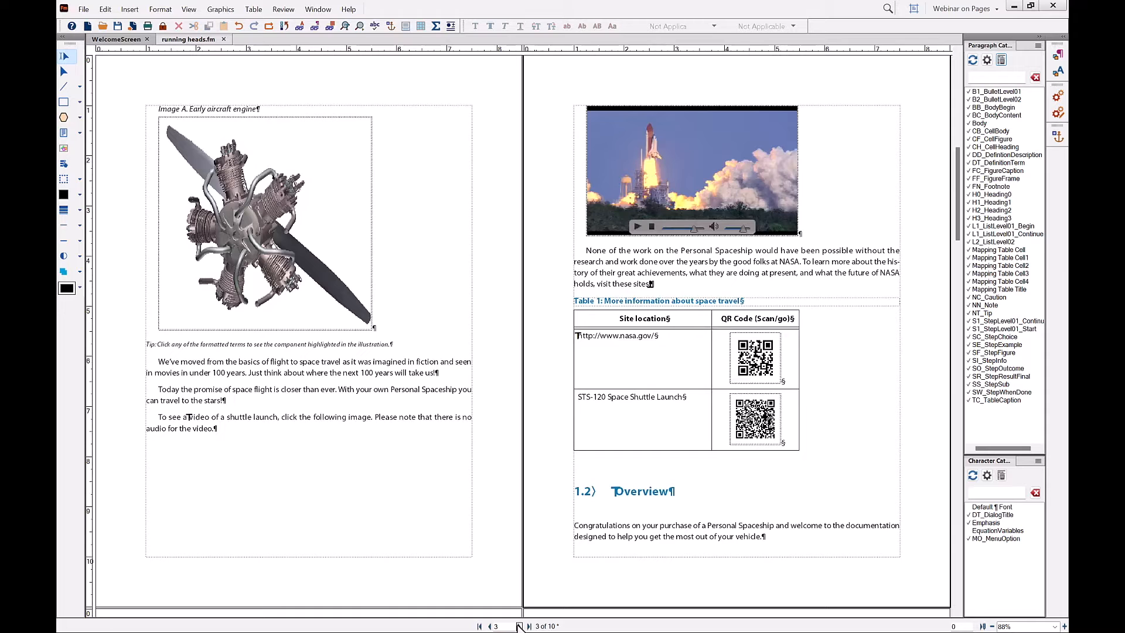
Display the master pages of running heads.fm and visit the body text frames of the Left and Right masters.
{"action": "left_click", "coordinate": [188, 9]}
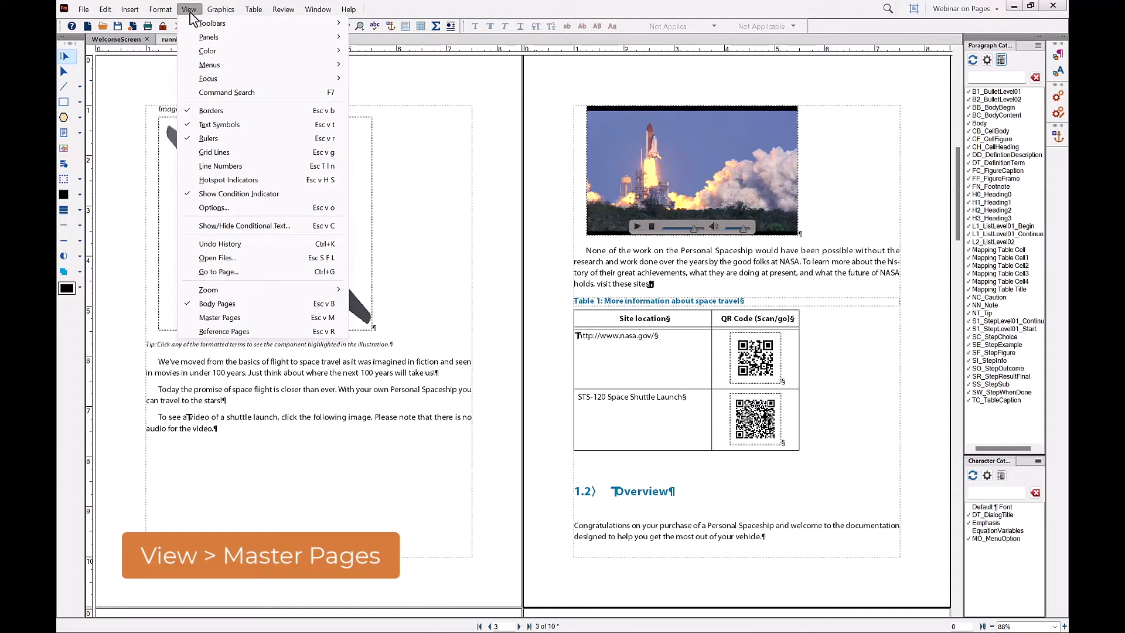
{"action": "left_click", "coordinate": [220, 317]}
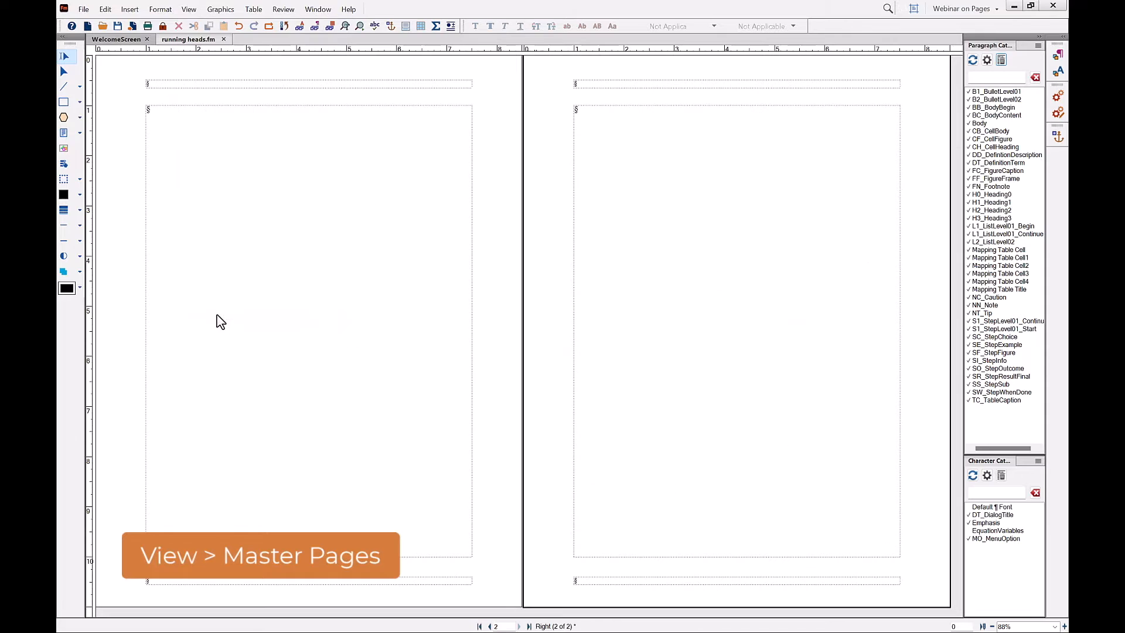
{"action": "left_click", "coordinate": [423, 280]}
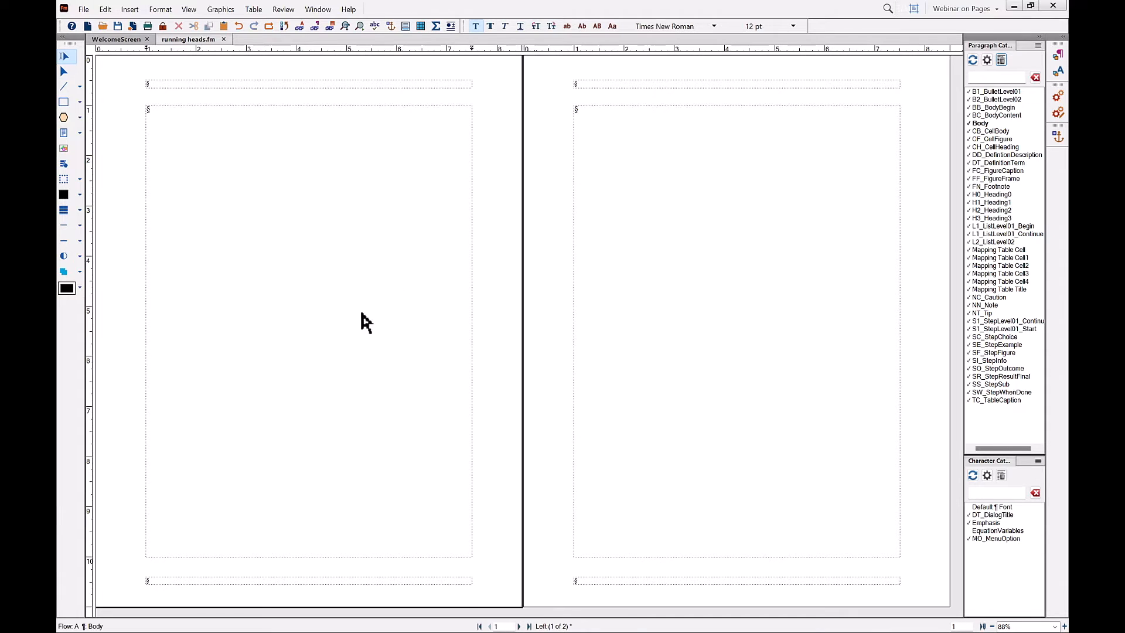
{"action": "left_click", "coordinate": [626, 237]}
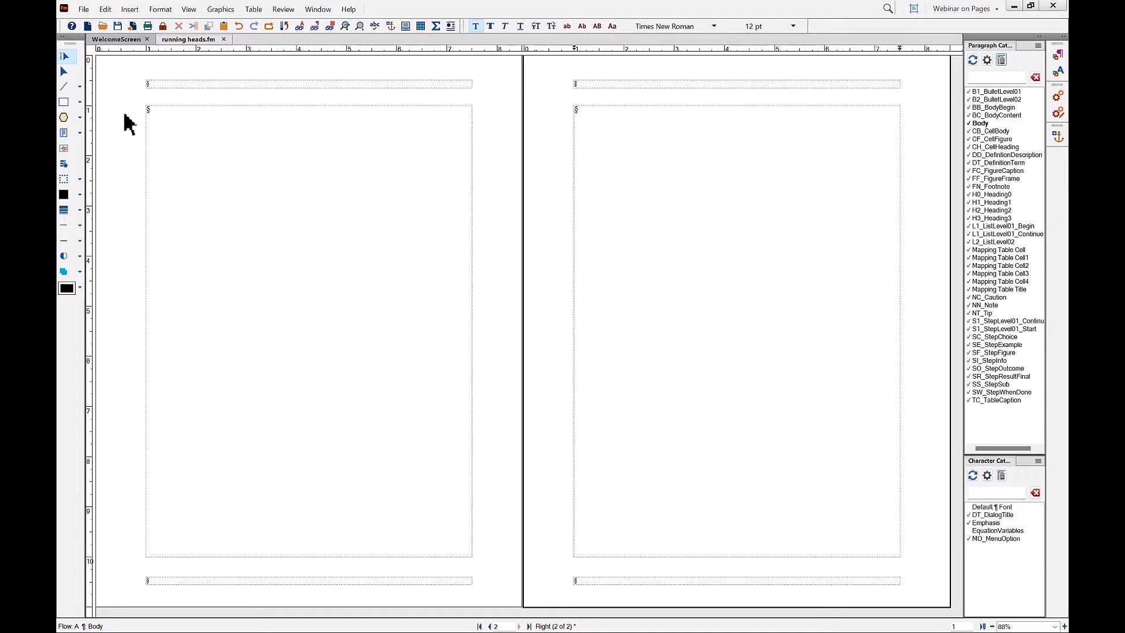
Examine the header and body text frames on the Left master page by selecting them as objects.
{"action": "left_click", "coordinate": [64, 71]}
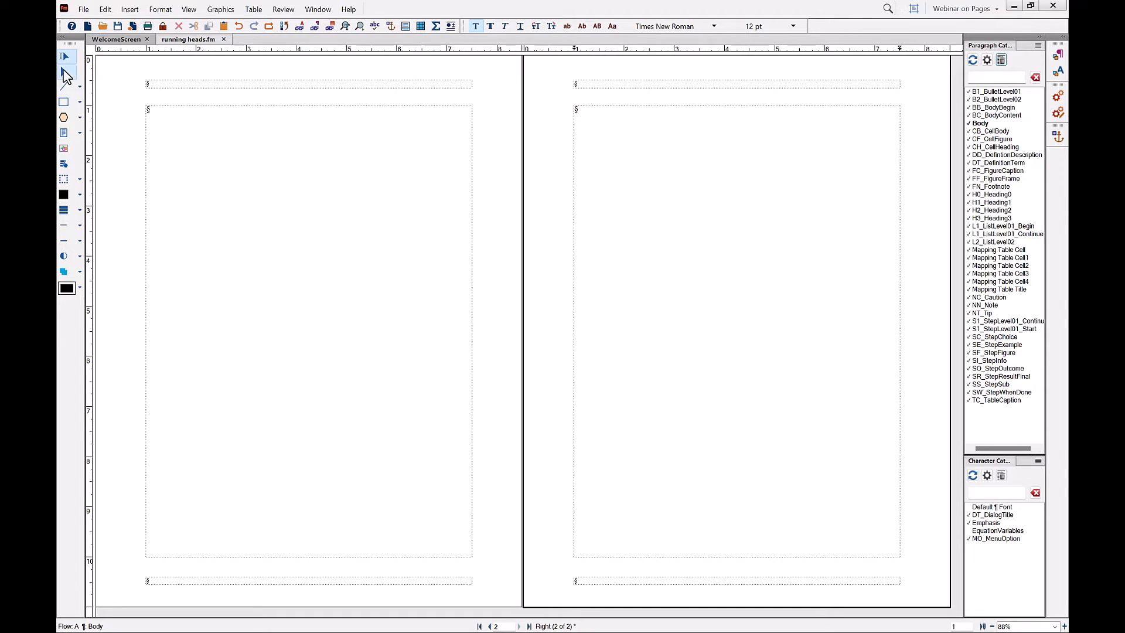
{"action": "left_click", "coordinate": [283, 86]}
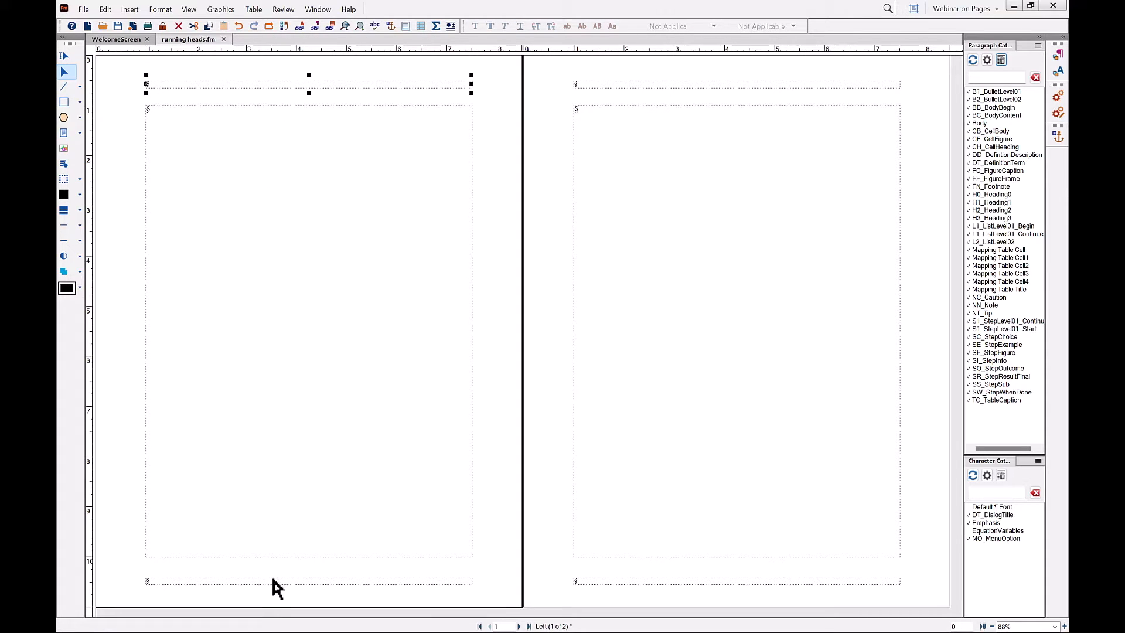
{"action": "left_click", "coordinate": [292, 345]}
{"action": "left_click", "coordinate": [263, 83]}
{"action": "left_click", "coordinate": [310, 270]}
Check the flow tags of the body, header and footer text frames on the Left master page.
{"action": "left_click", "coordinate": [62, 58]}
{"action": "left_click", "coordinate": [216, 162]}
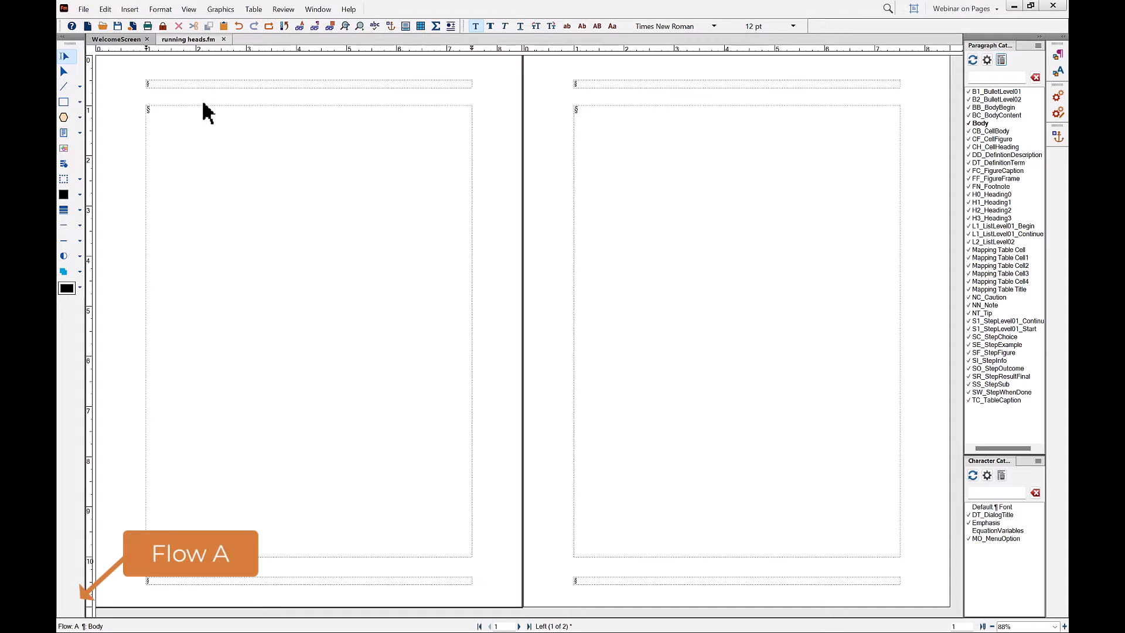
{"action": "left_click", "coordinate": [169, 84]}
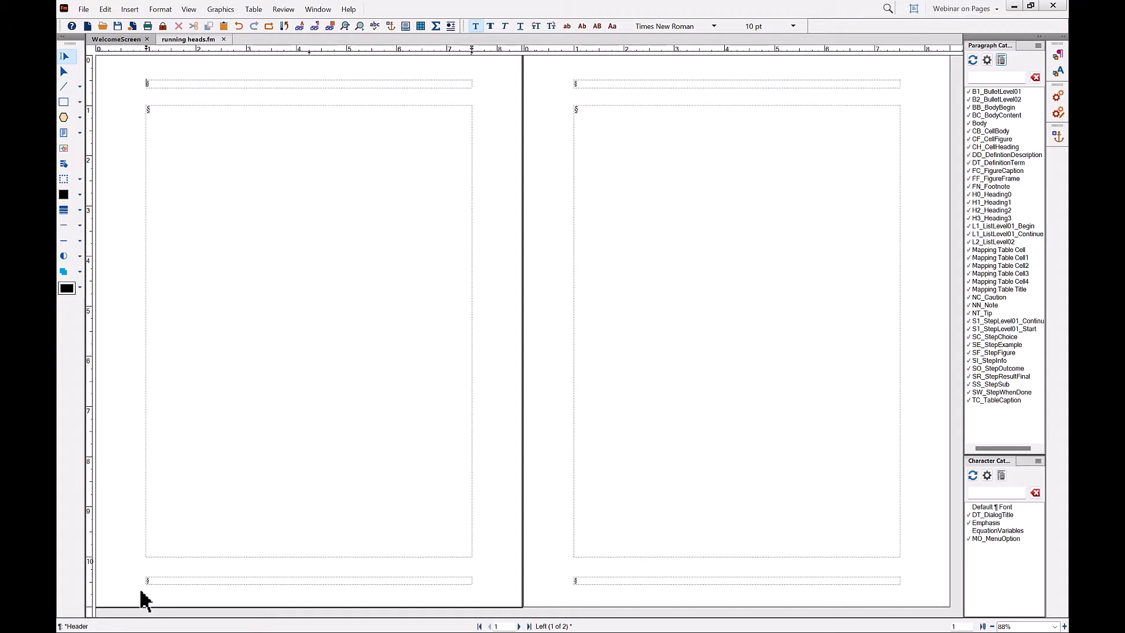
{"action": "left_click", "coordinate": [155, 579]}
Enter "General description" in the Left master's header and "General Description" in the Right master's header, tabbing the latter to the right edge.
{"action": "left_click", "coordinate": [158, 85]}
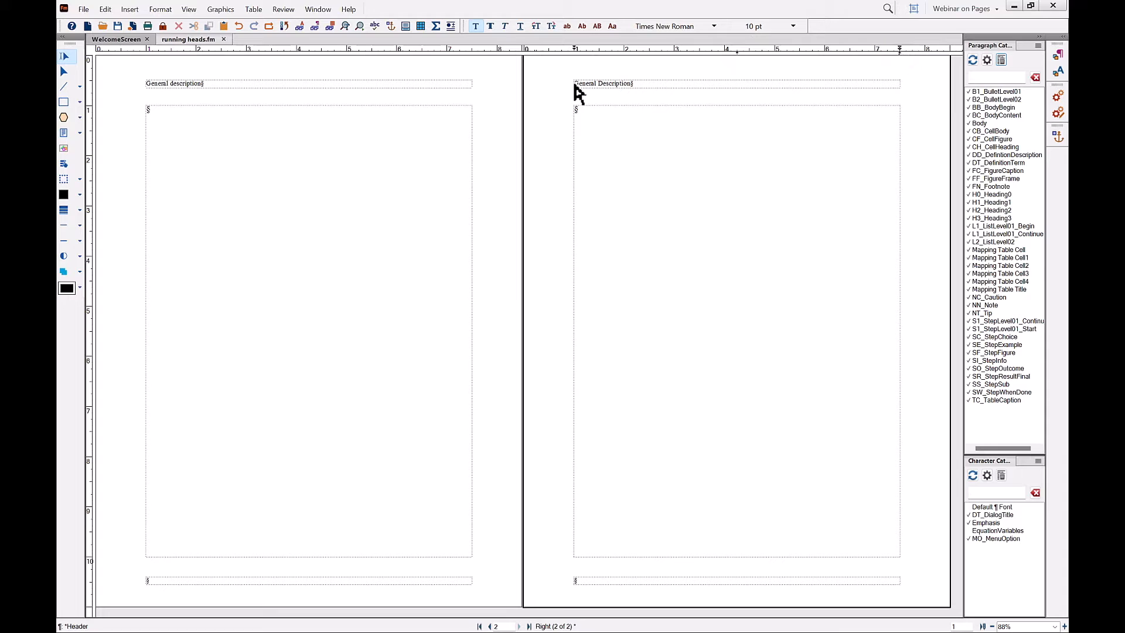
{"action": "key", "text": "Tab"}
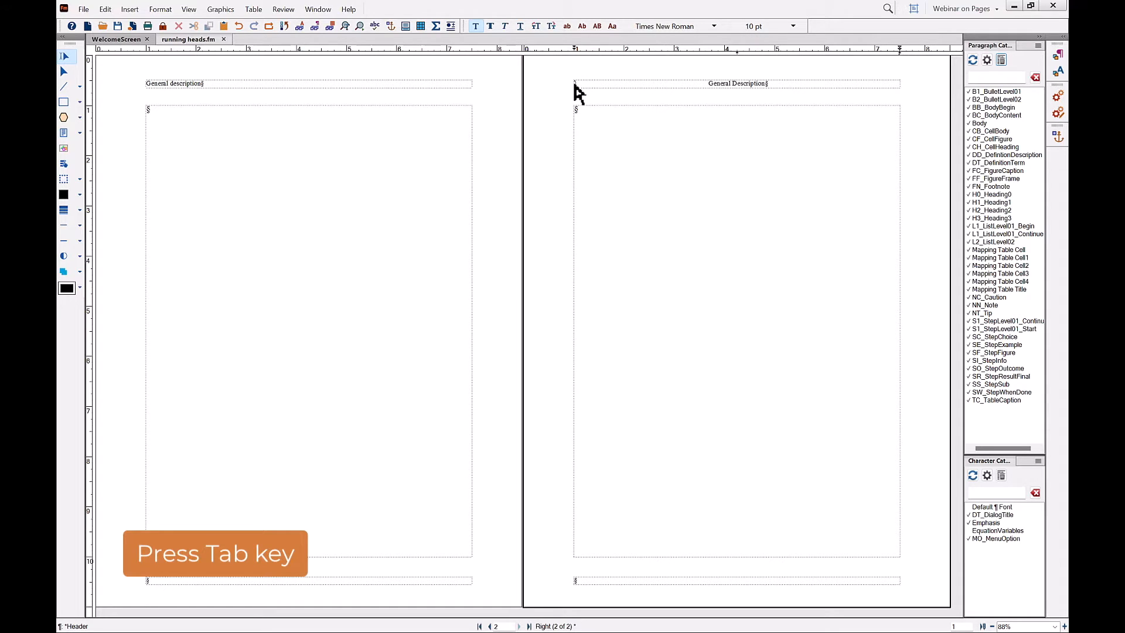
{"action": "key", "text": "Tab"}
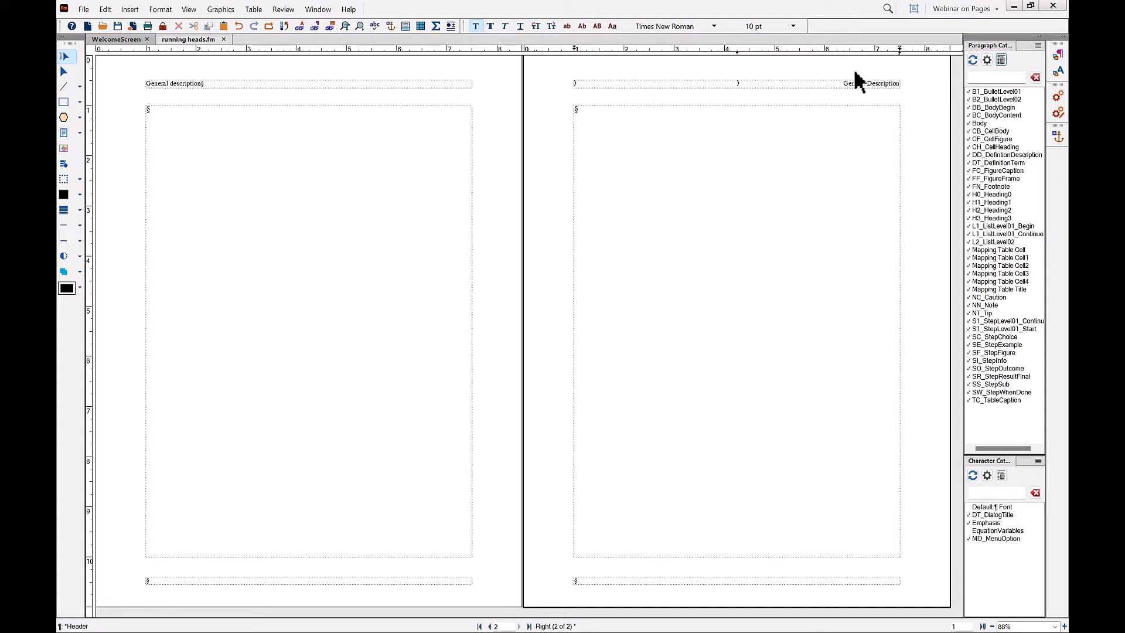
Set the Header paragraph style's font size to 24 pt and update the style.
{"action": "left_click", "coordinate": [1058, 54]}
{"action": "left_click", "coordinate": [1030, 129]}
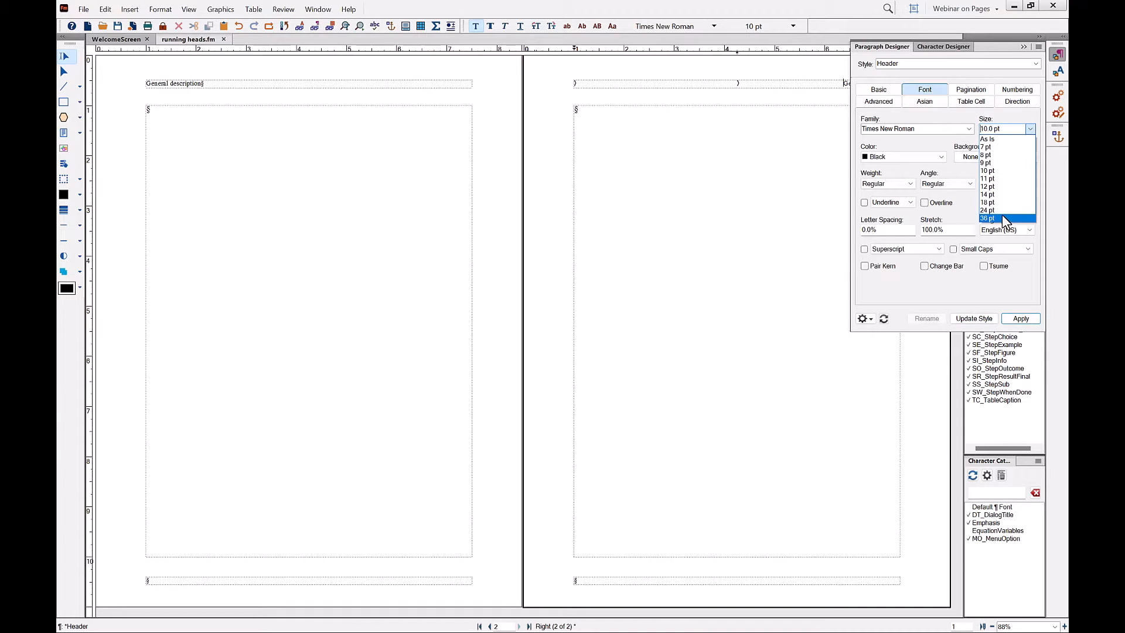
{"action": "left_click", "coordinate": [988, 210]}
{"action": "left_click", "coordinate": [977, 320]}
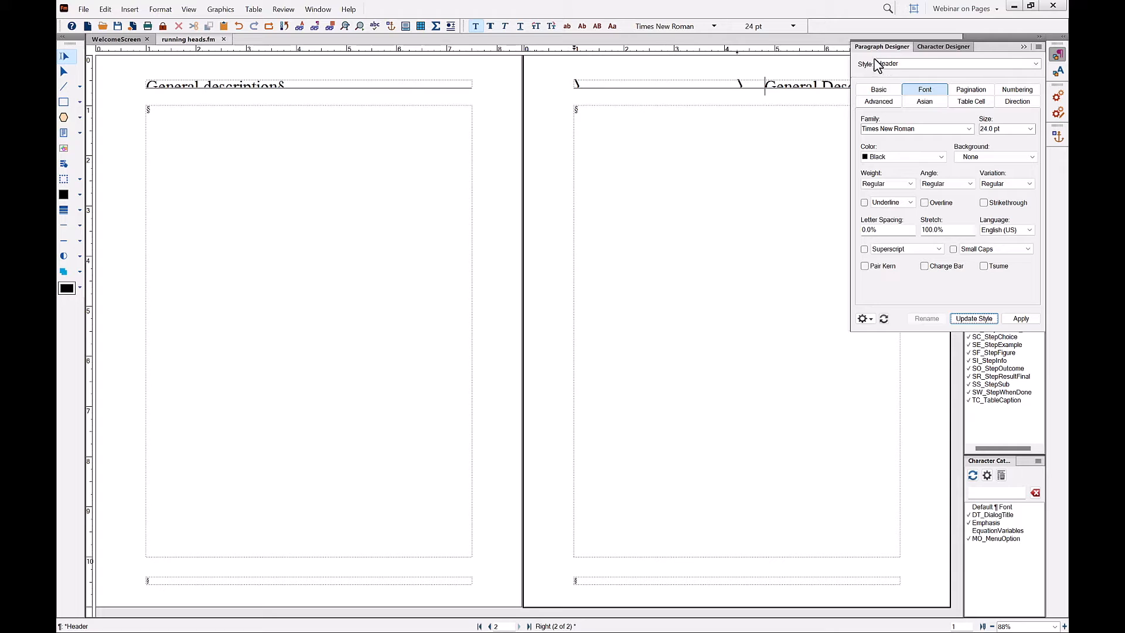
Extend the header text frames on both master pages downward to fit the enlarged header text.
{"action": "left_click", "coordinate": [62, 69]}
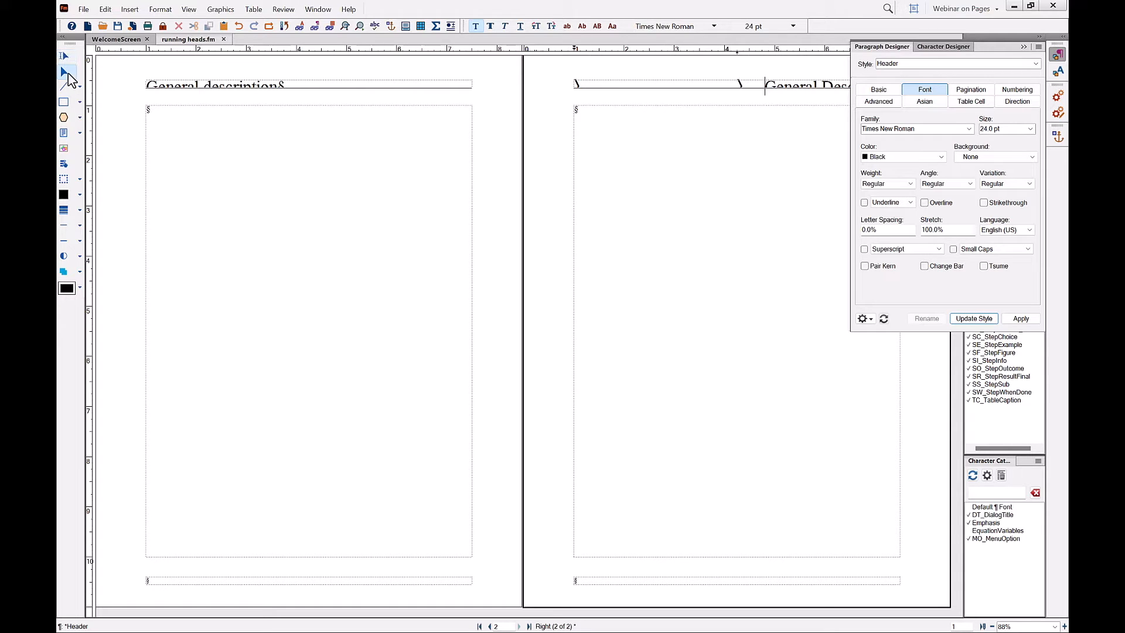
{"action": "left_click", "coordinate": [298, 92]}
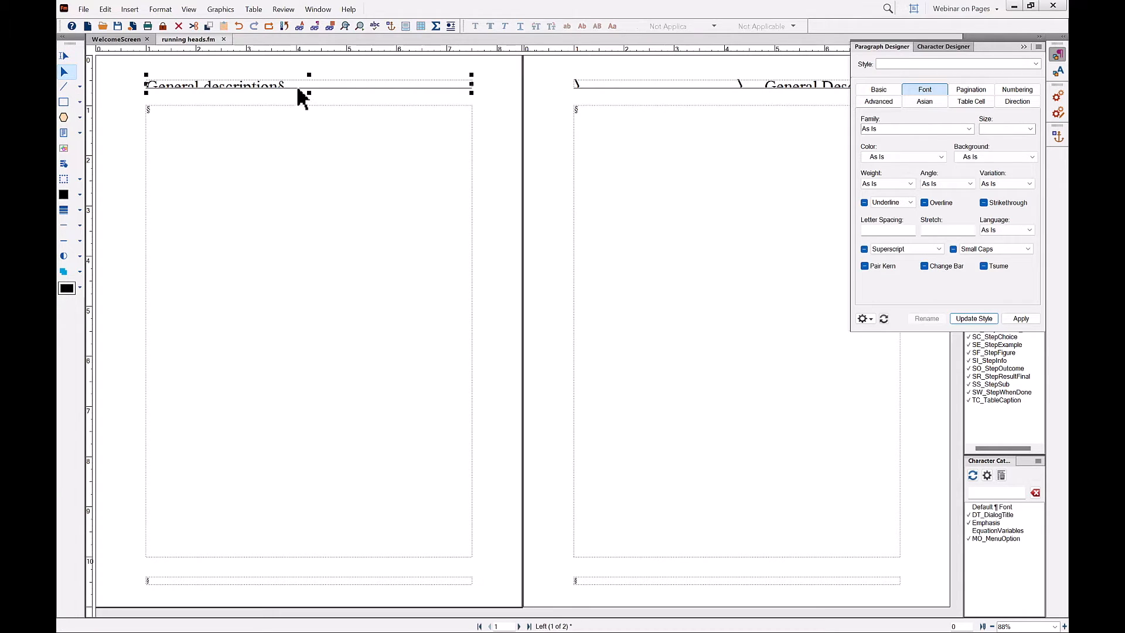
{"action": "left_click_drag", "start_coordinate": [310, 92], "coordinate": [309, 101]}
{"action": "left_click", "coordinate": [699, 89]}
{"action": "left_click_drag", "start_coordinate": [737, 94], "coordinate": [739, 105]}
Move the Left and Right masters' header frames upward and about half an inch toward the outer page edges.
{"action": "left_click", "coordinate": [370, 92]}
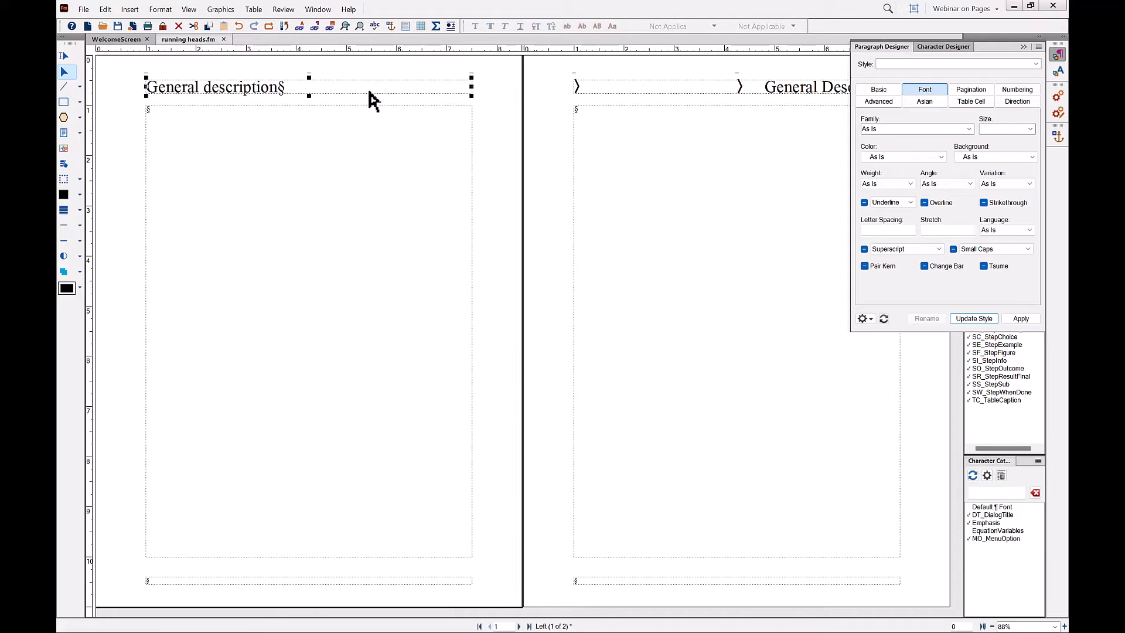
{"action": "left_click_drag", "start_coordinate": [368, 92], "coordinate": [340, 80]}
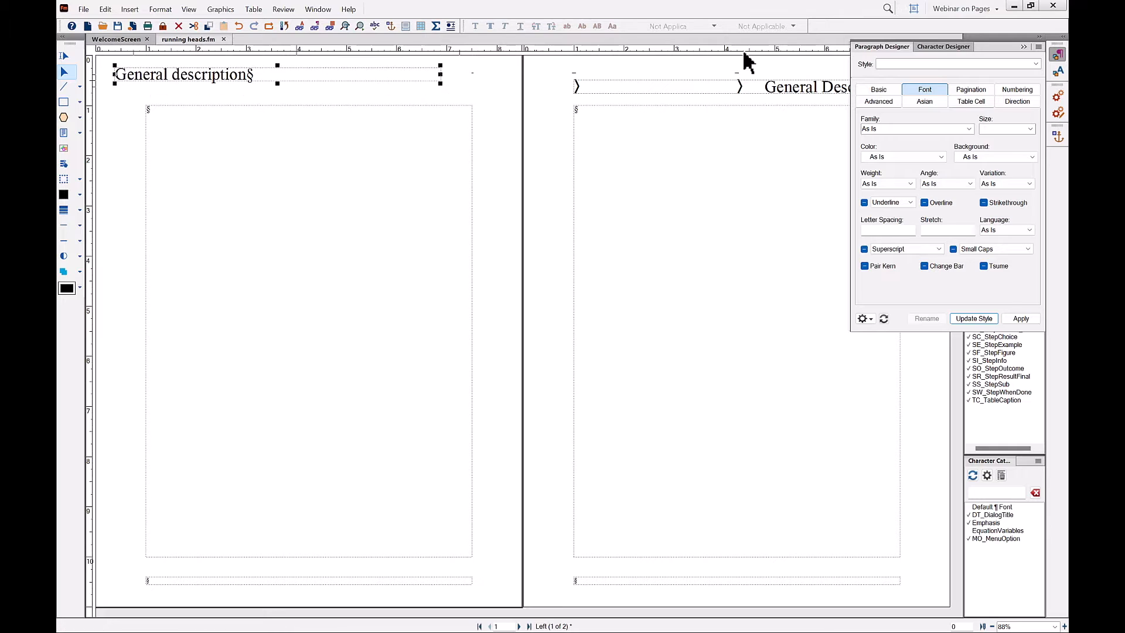
{"action": "left_click", "coordinate": [1024, 47]}
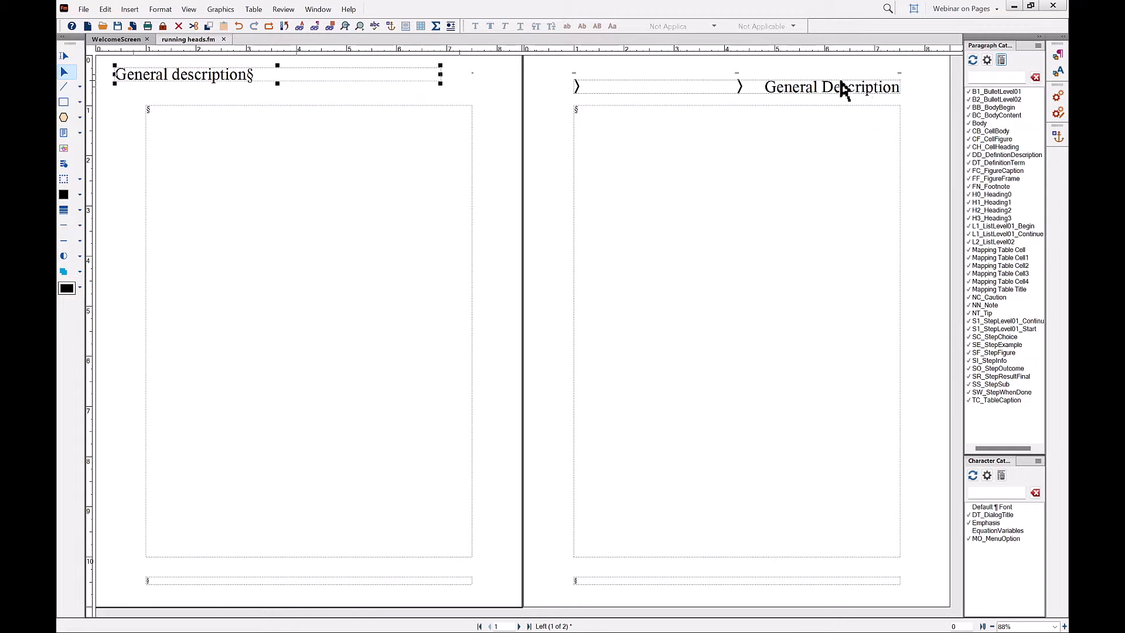
{"action": "left_click_drag", "start_coordinate": [836, 80], "coordinate": [864, 75]}
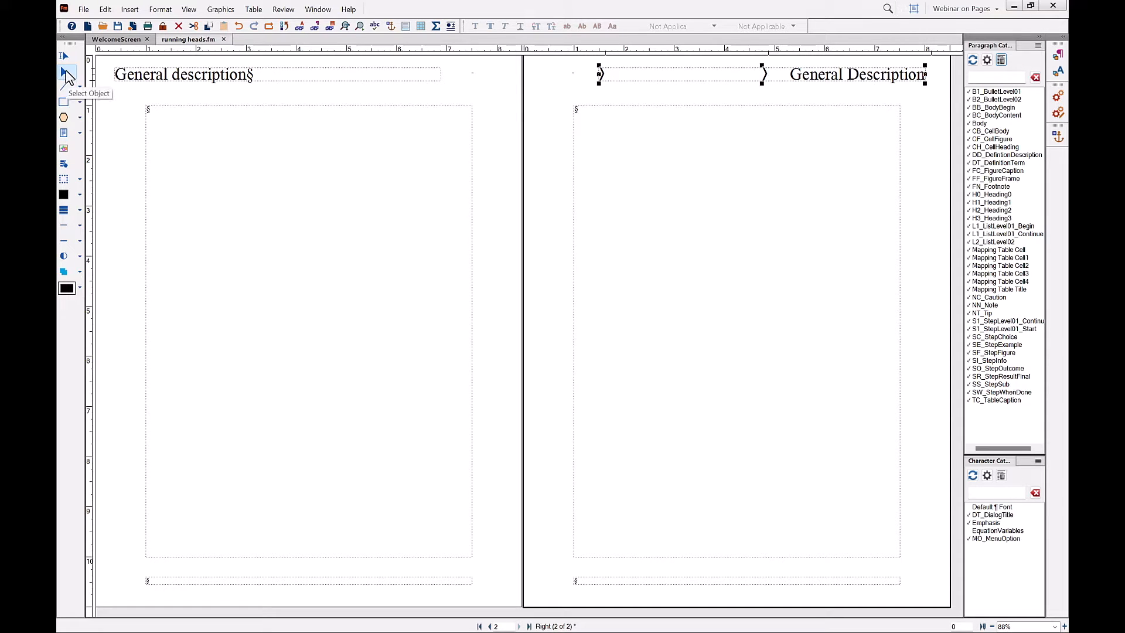
{"action": "left_click", "coordinate": [188, 80]}
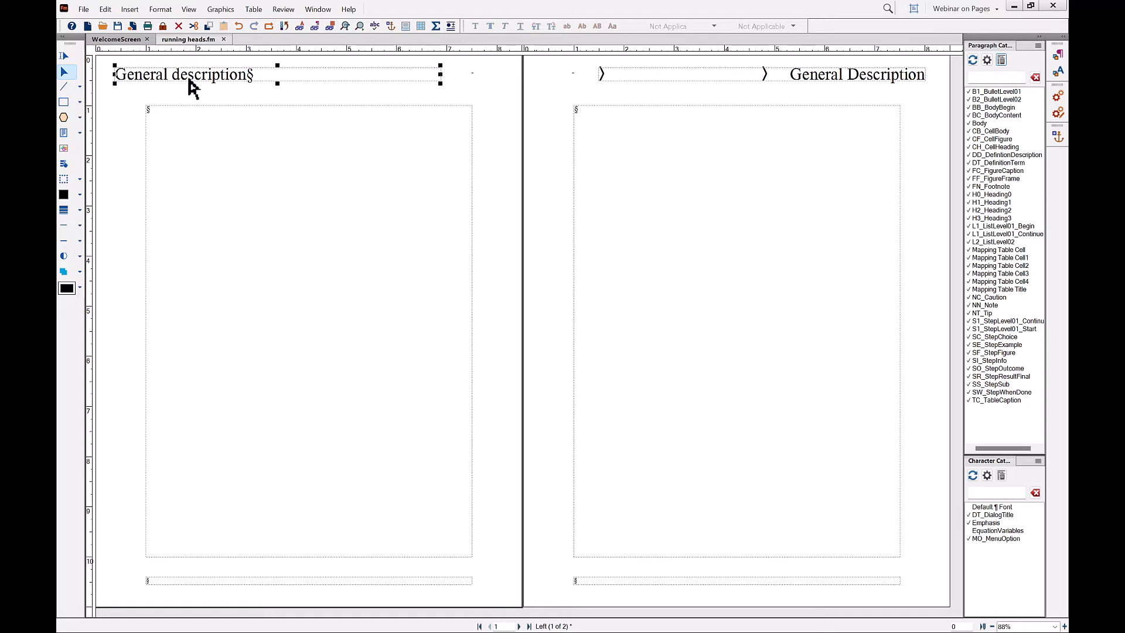
Insert the page number variable in the Left master page's footer frame.
{"action": "left_click", "coordinate": [147, 580]}
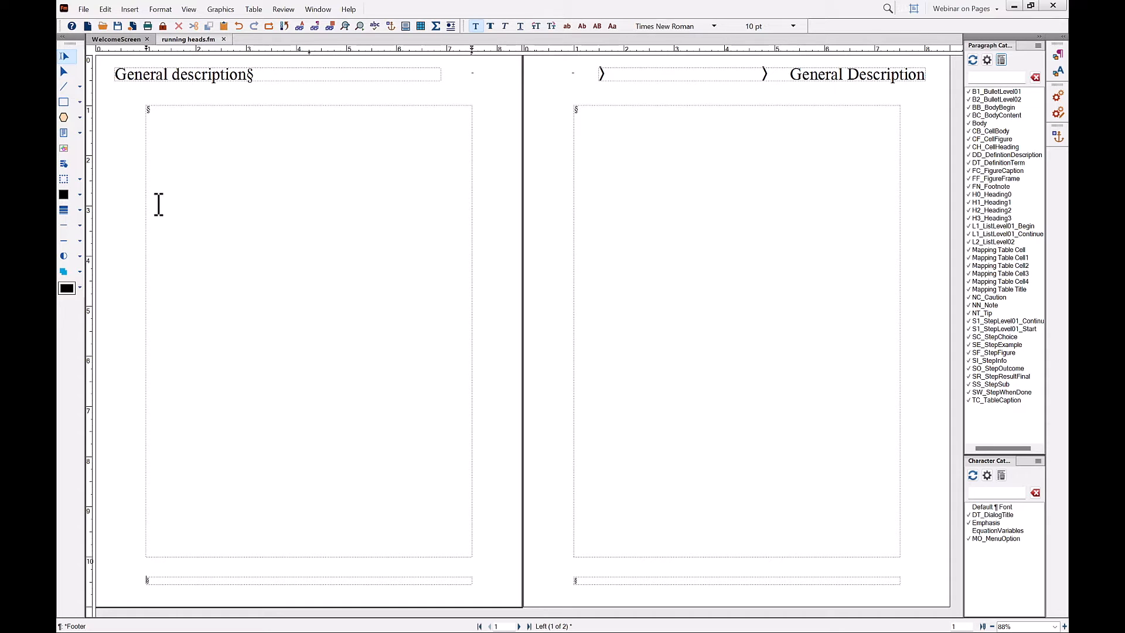
{"action": "left_click", "coordinate": [129, 10]}
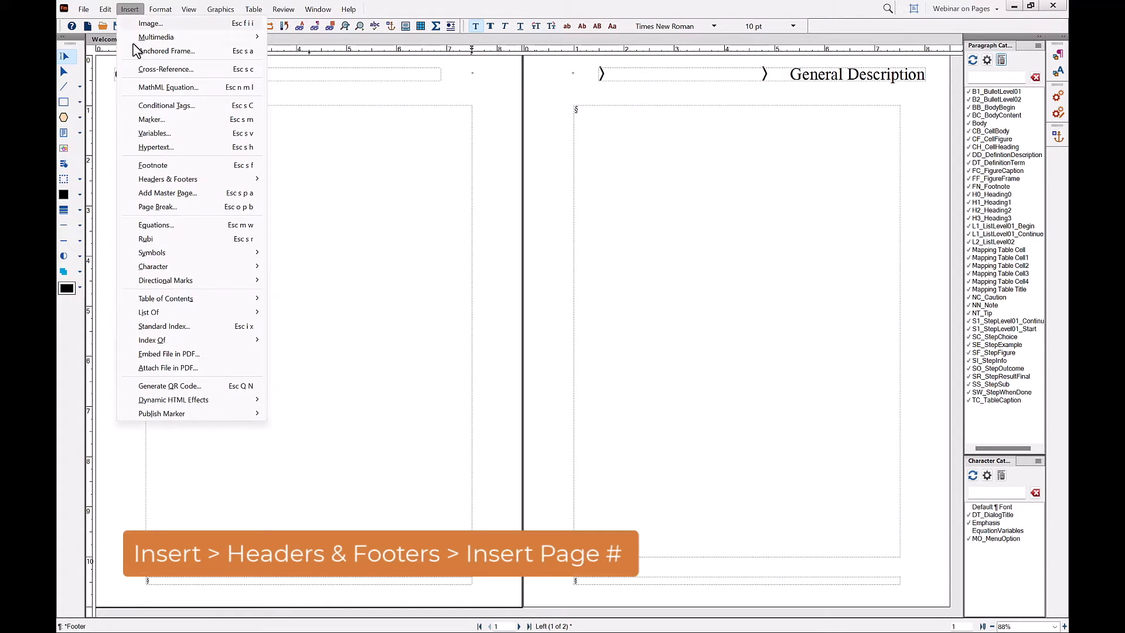
{"action": "mouse_move", "coordinate": [162, 180]}
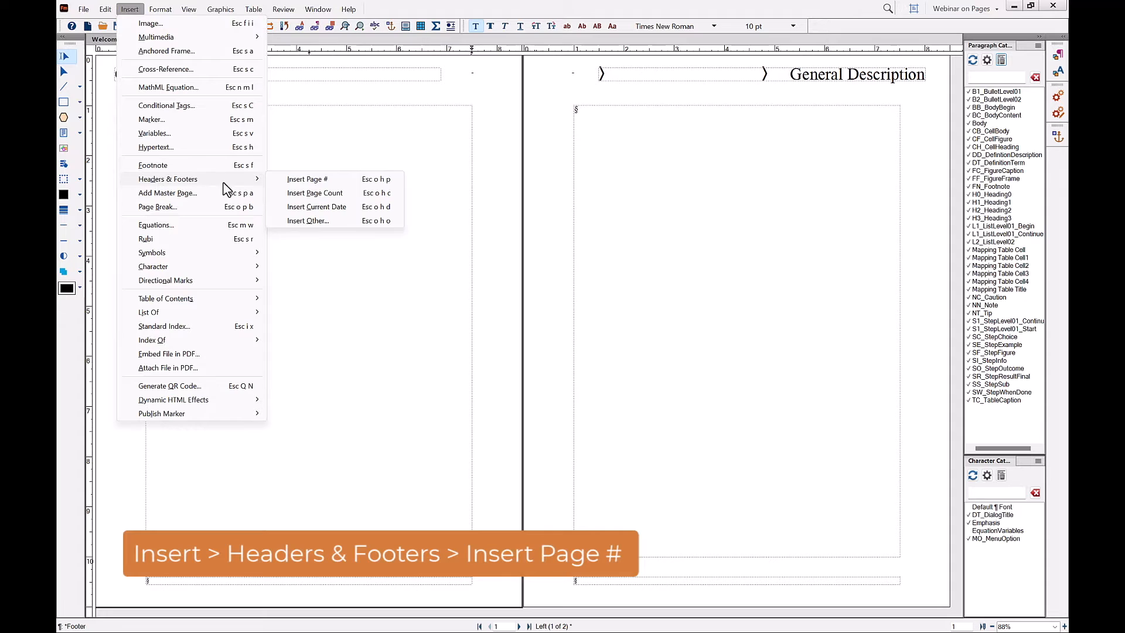
{"action": "left_click", "coordinate": [287, 179]}
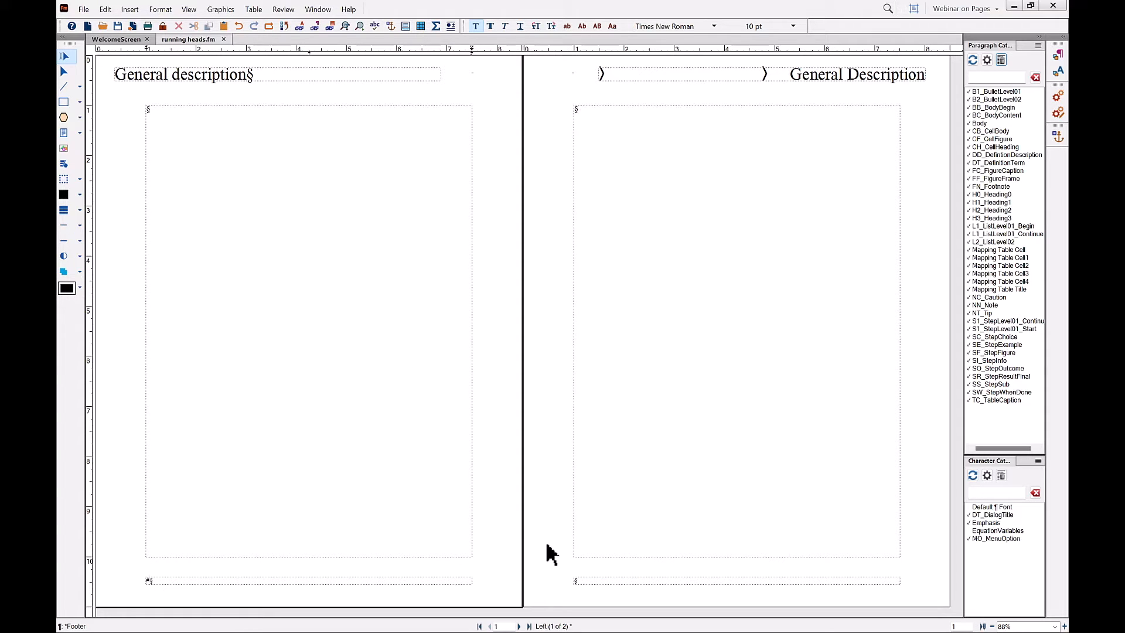
Insert the page number variable at the right-aligned tab position in the Right master page's footer frame.
{"action": "left_click", "coordinate": [577, 582]}
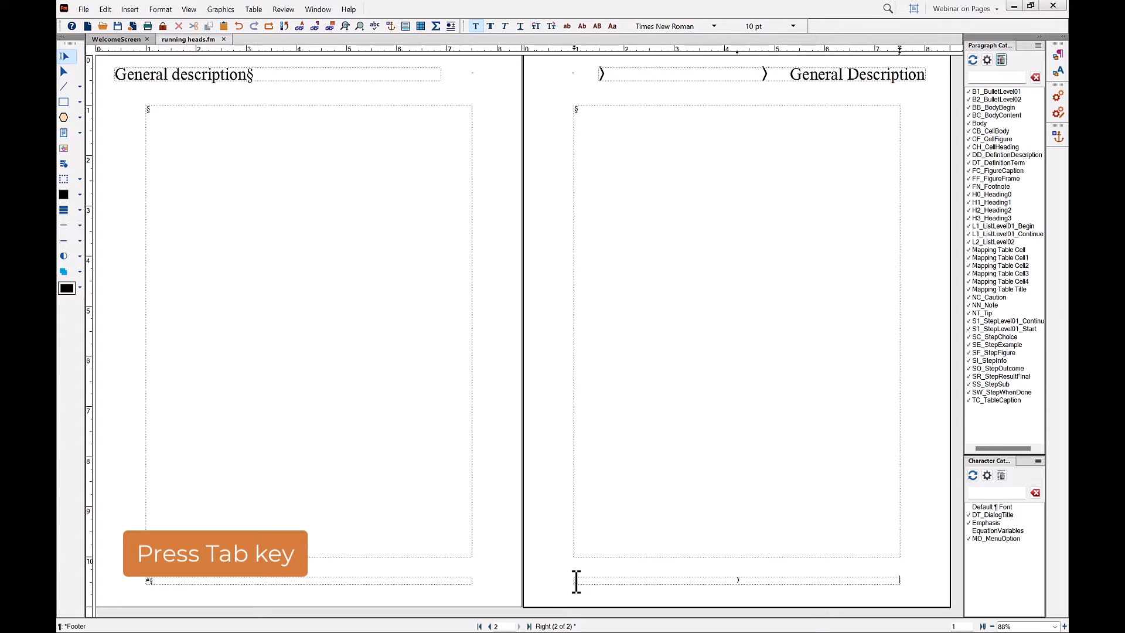
{"action": "key", "text": "Tab"}
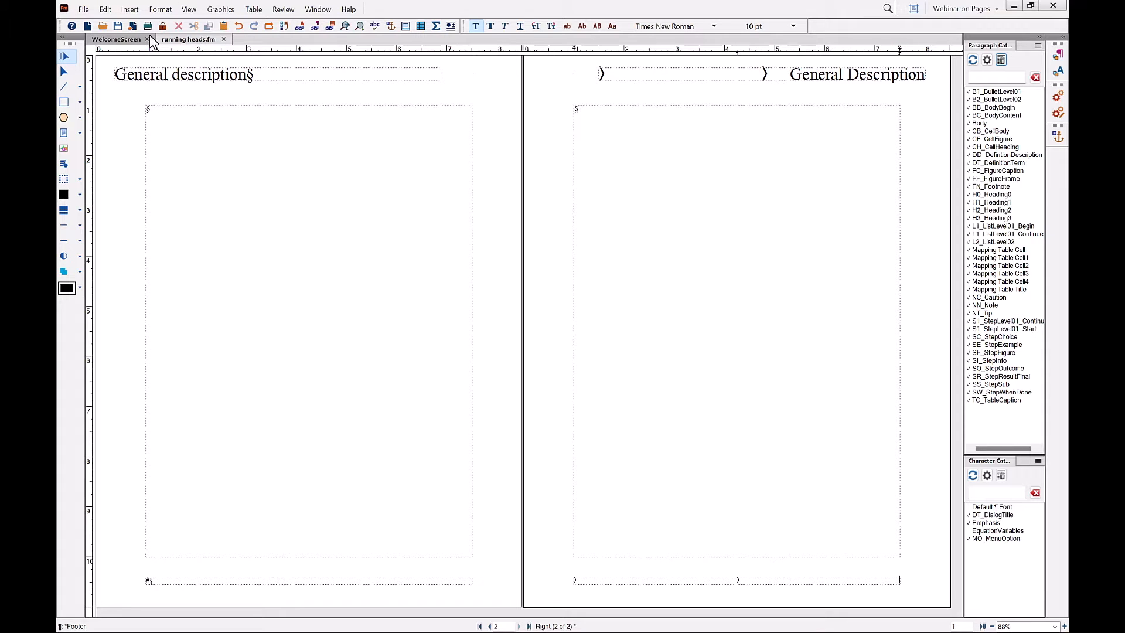
{"action": "left_click", "coordinate": [129, 9]}
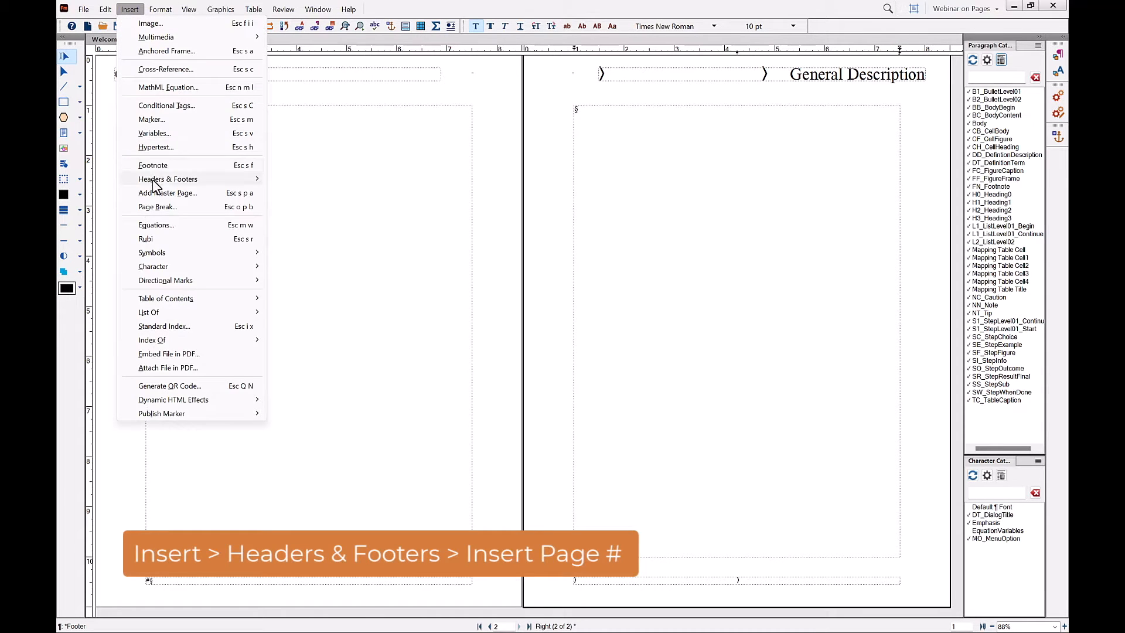
{"action": "mouse_move", "coordinate": [261, 185]}
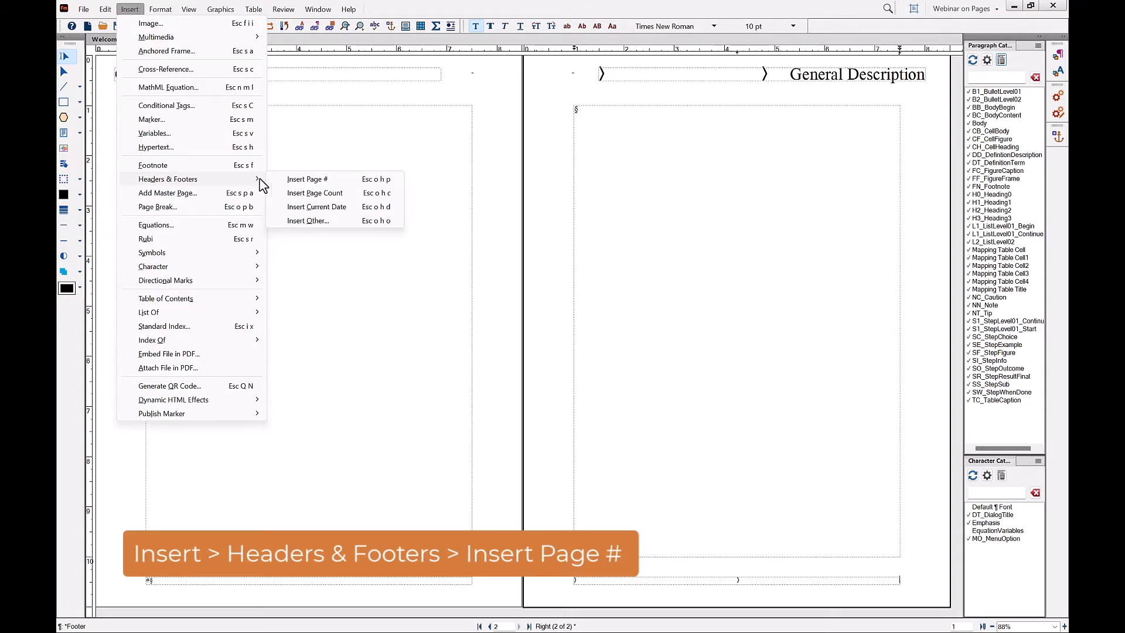
{"action": "left_click", "coordinate": [302, 179]}
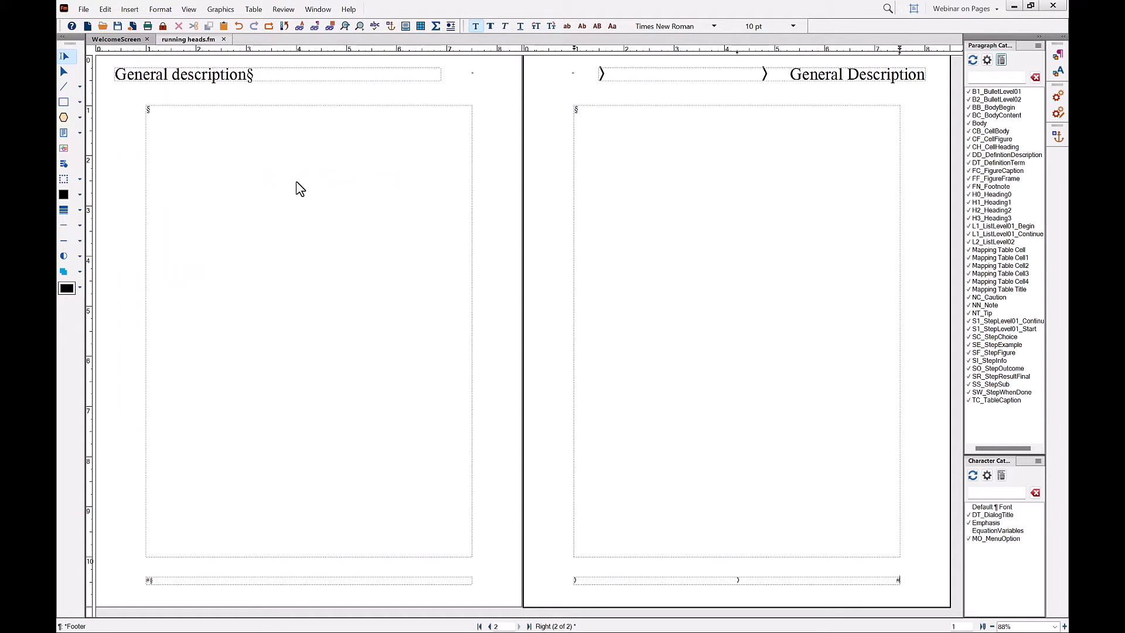
Set the Footer paragraph style's font size to 18 pt and update the style.
{"action": "left_click", "coordinate": [1059, 55]}
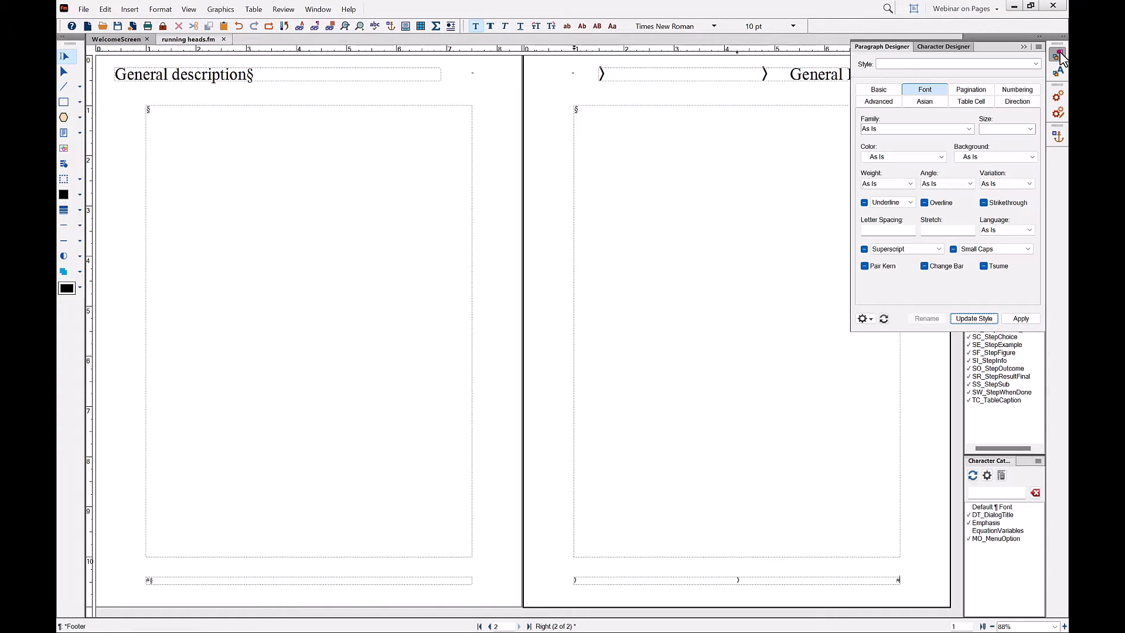
{"action": "left_click", "coordinate": [1031, 129]}
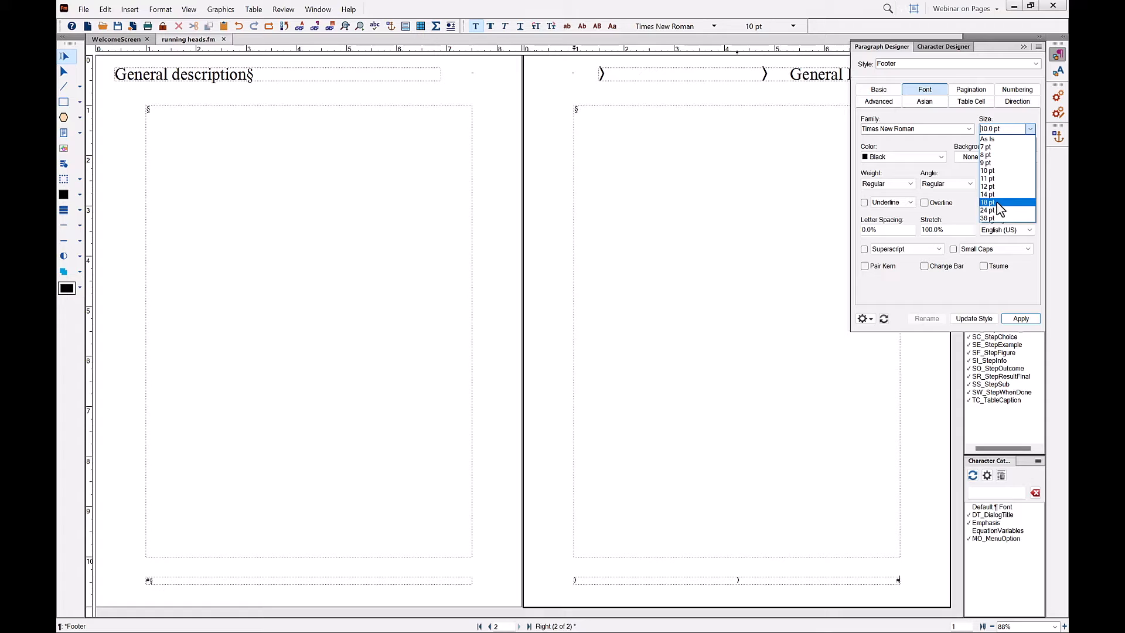
{"action": "left_click", "coordinate": [996, 202]}
{"action": "left_click", "coordinate": [974, 318]}
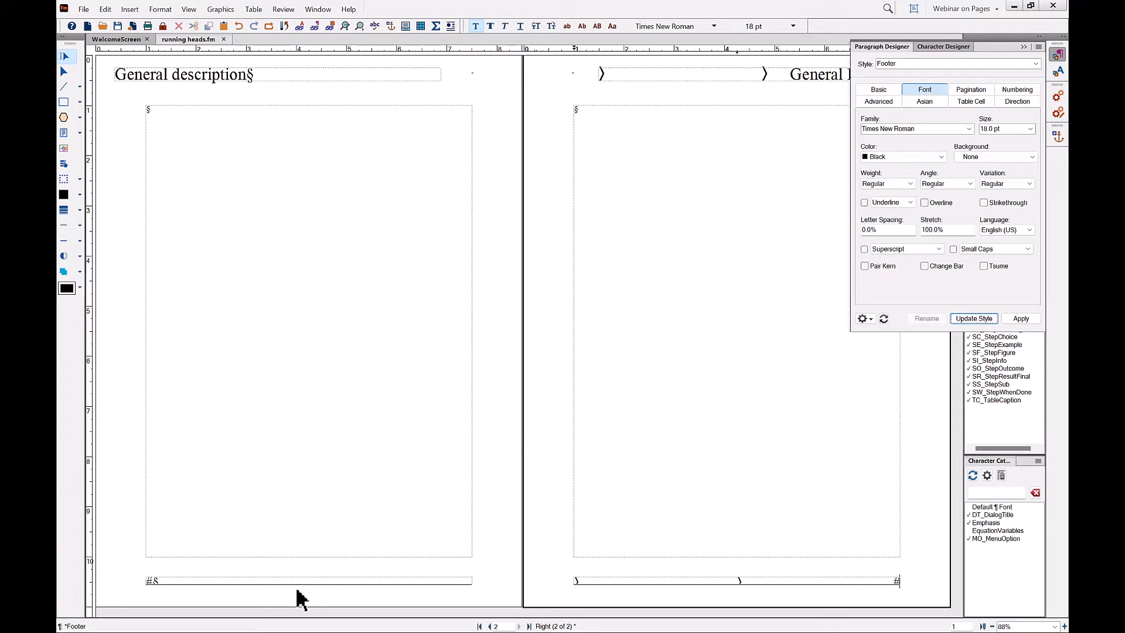
Increase the height of the Left and Right master pages' footer frames so the 18 pt page numbers fit.
{"action": "left_click", "coordinate": [64, 71]}
{"action": "left_click", "coordinate": [317, 582]}
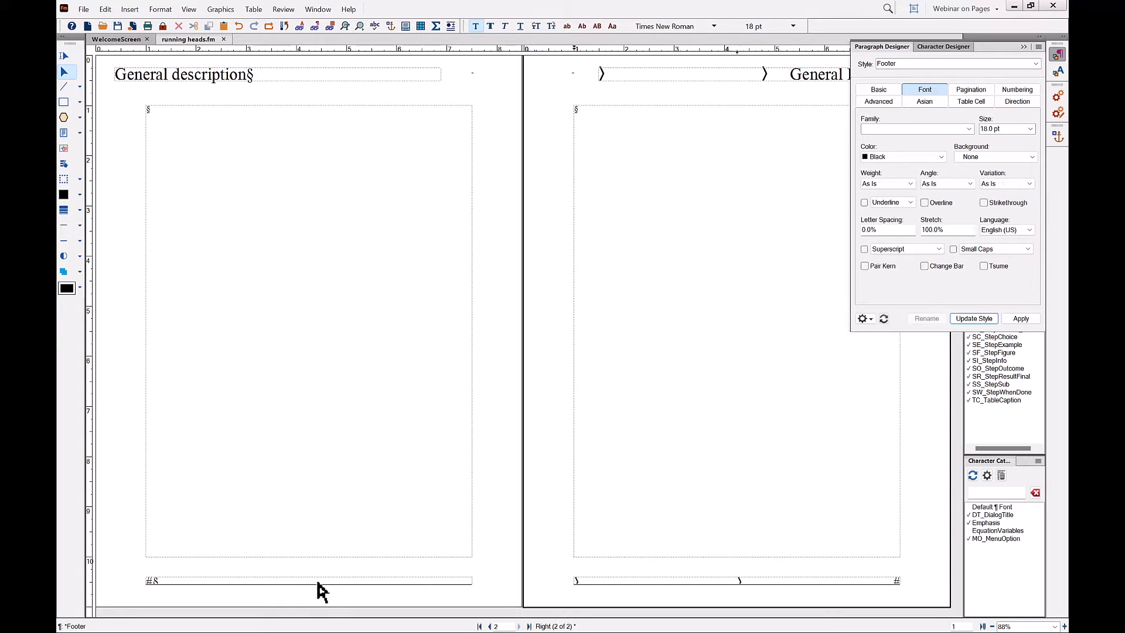
{"action": "left_click_drag", "start_coordinate": [309, 597], "coordinate": [309, 599]}
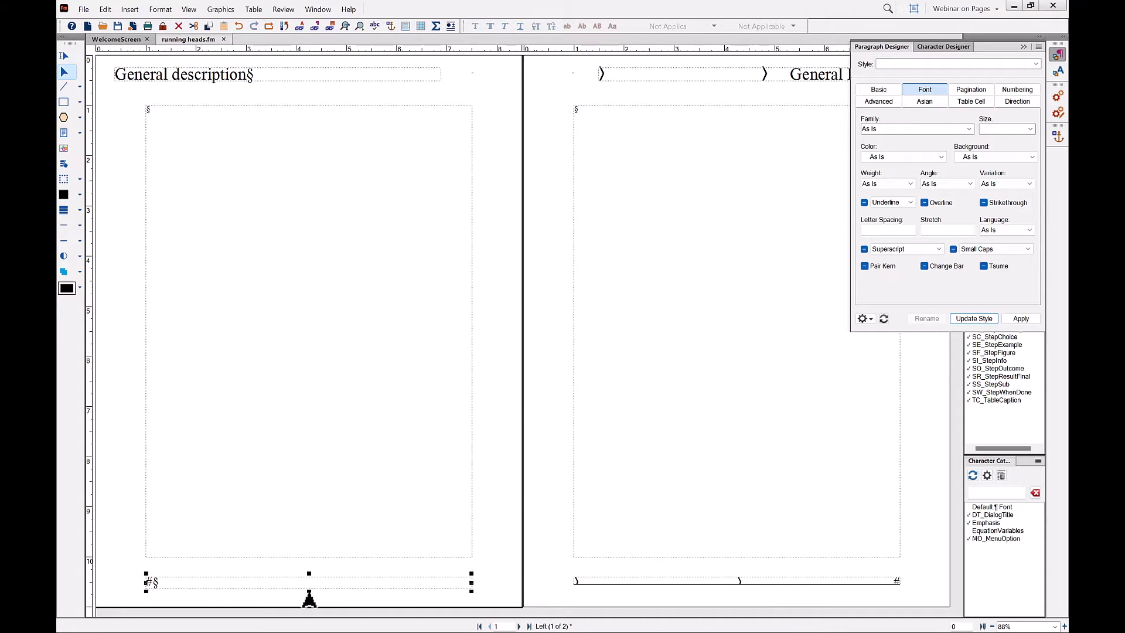
{"action": "left_click", "coordinate": [730, 581]}
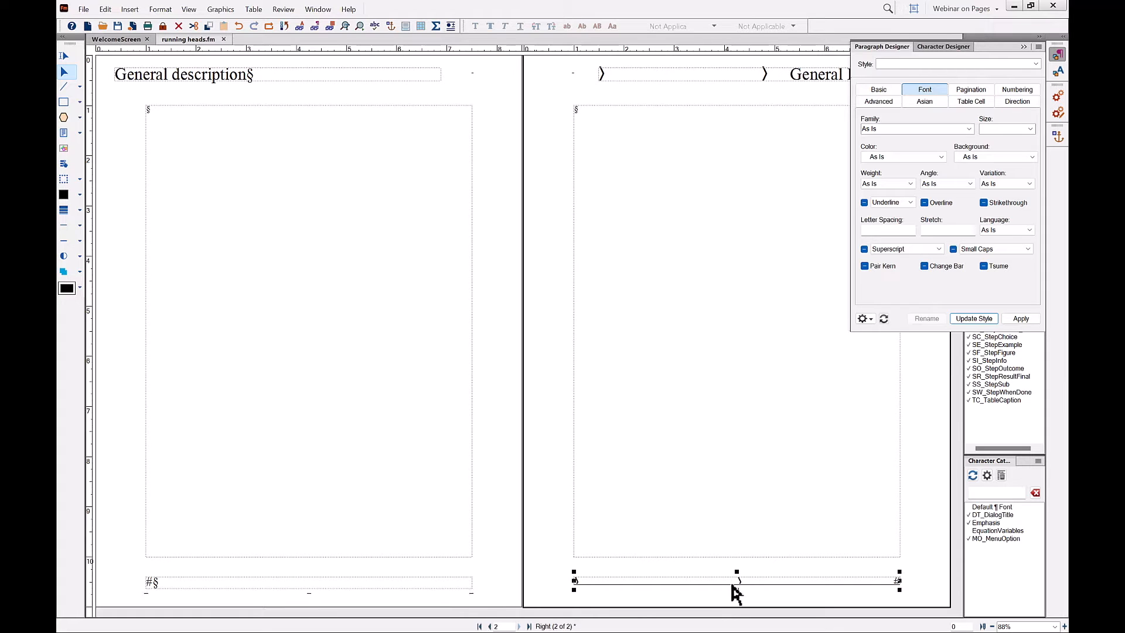
{"action": "left_click_drag", "start_coordinate": [739, 589], "coordinate": [737, 596]}
{"action": "left_click", "coordinate": [552, 587]}
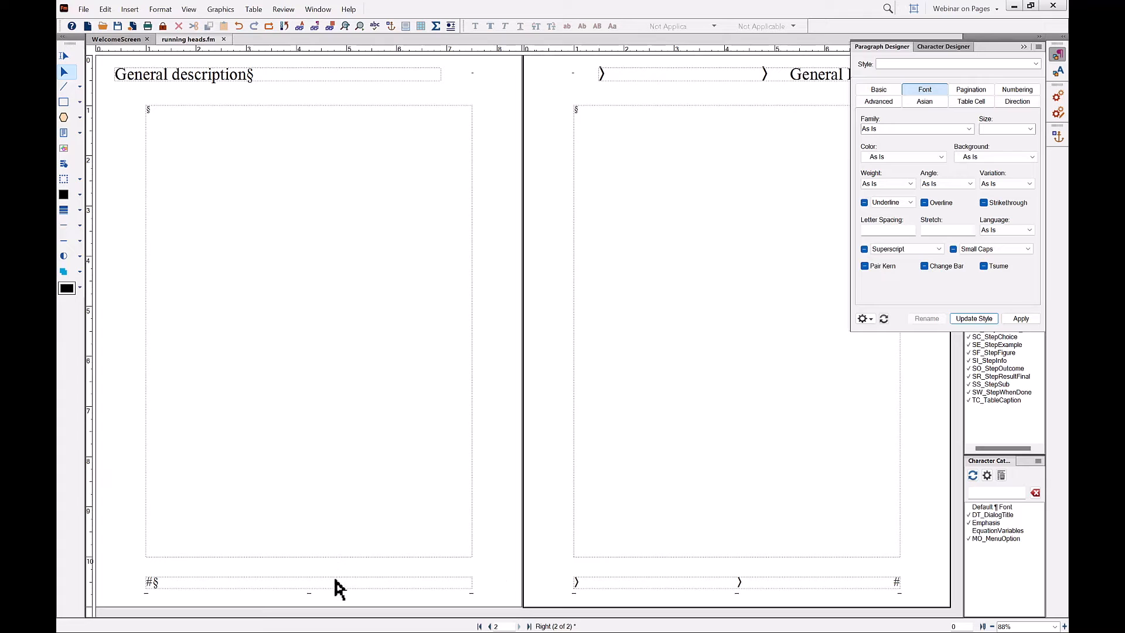
Move the Left and Right master pages' footer frames about half an inch toward the outer page edges.
{"action": "left_click_drag", "start_coordinate": [337, 582], "coordinate": [311, 585]}
{"action": "left_click_drag", "start_coordinate": [655, 578], "coordinate": [680, 585]}
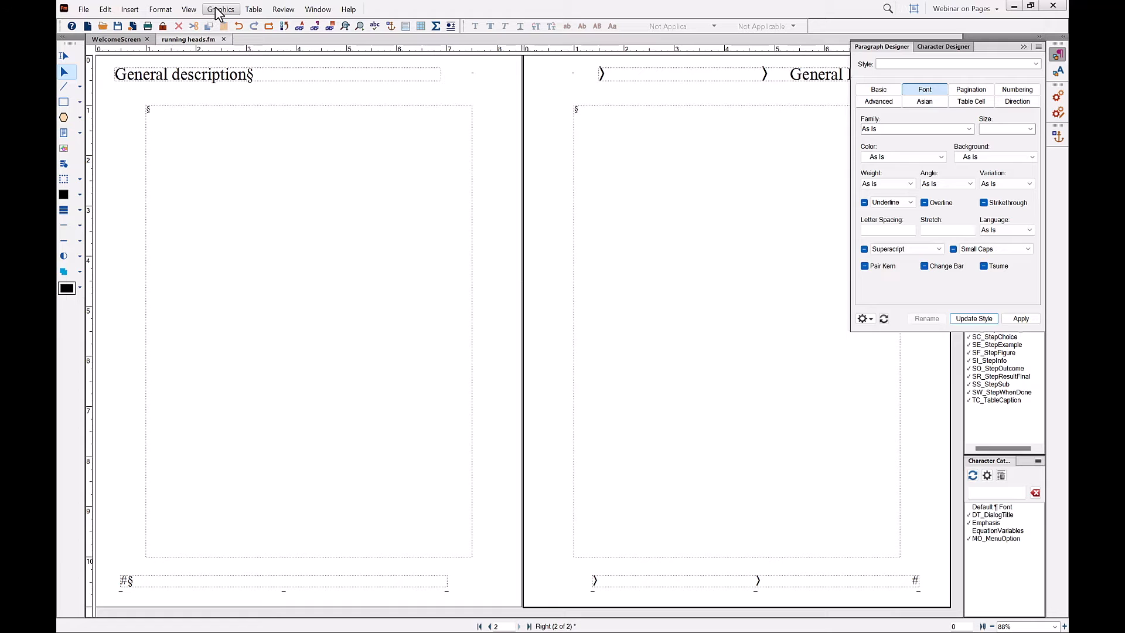
{"action": "left_click", "coordinate": [190, 10]}
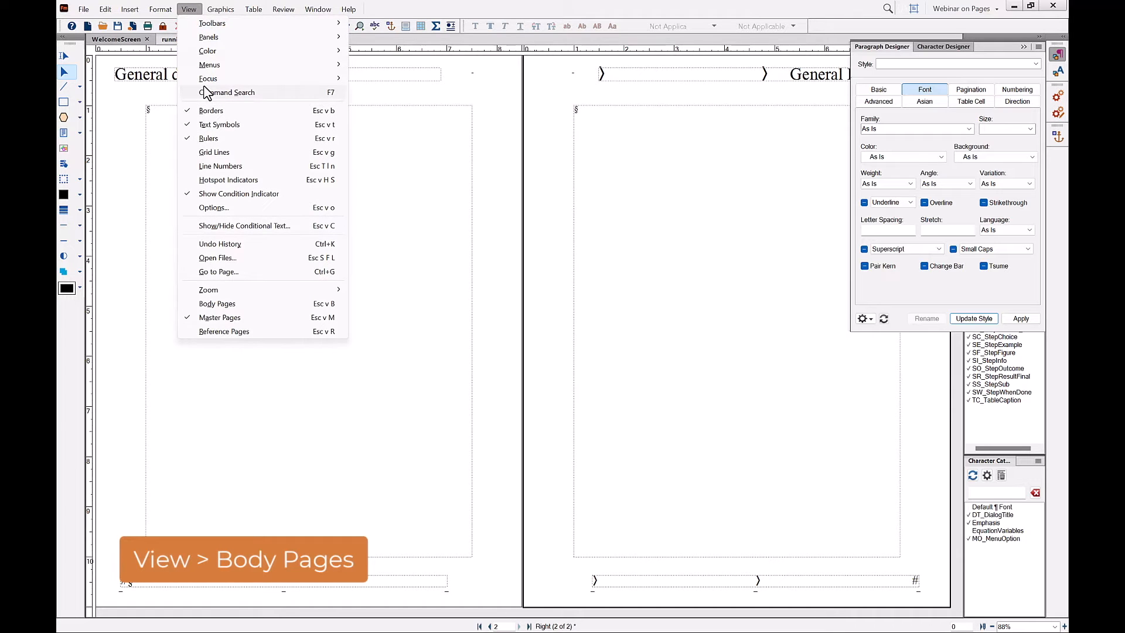
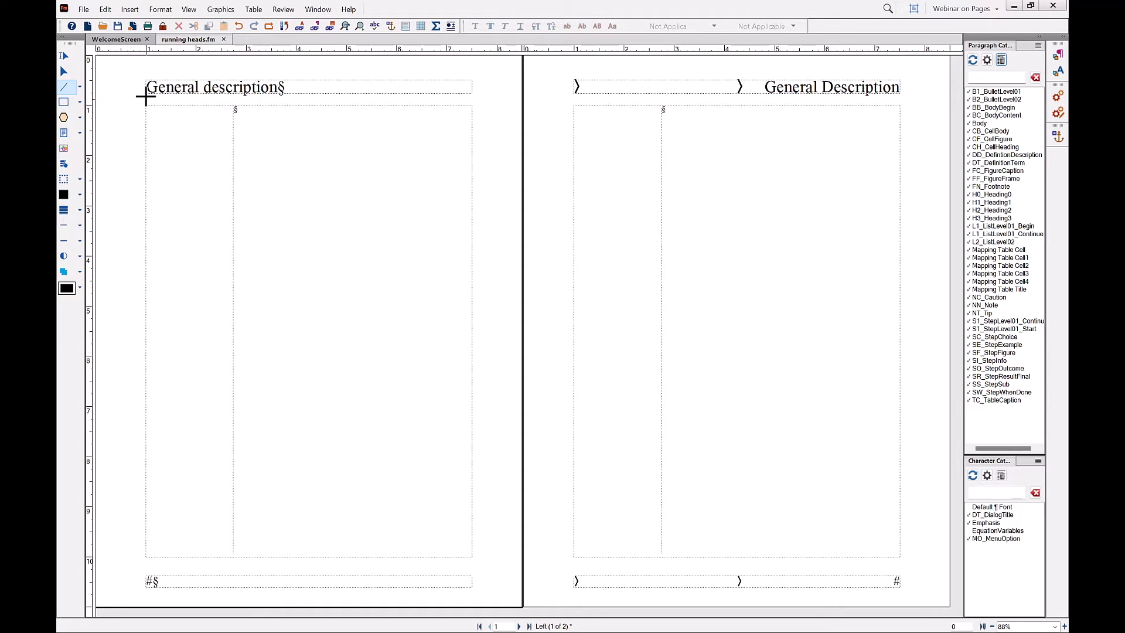
Draw horizontal rules below the header frames and above the footer frames on the Left and Right master pages.
{"action": "left_click_drag", "start_coordinate": [146, 97], "coordinate": [472, 107]}
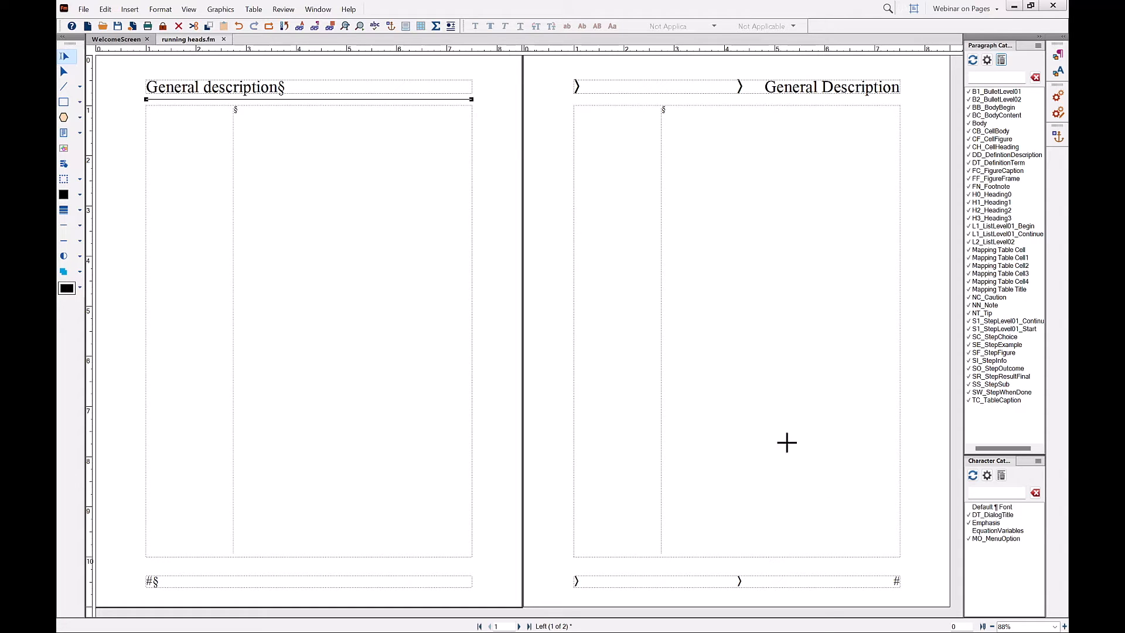
{"action": "left_click", "coordinate": [869, 535]}
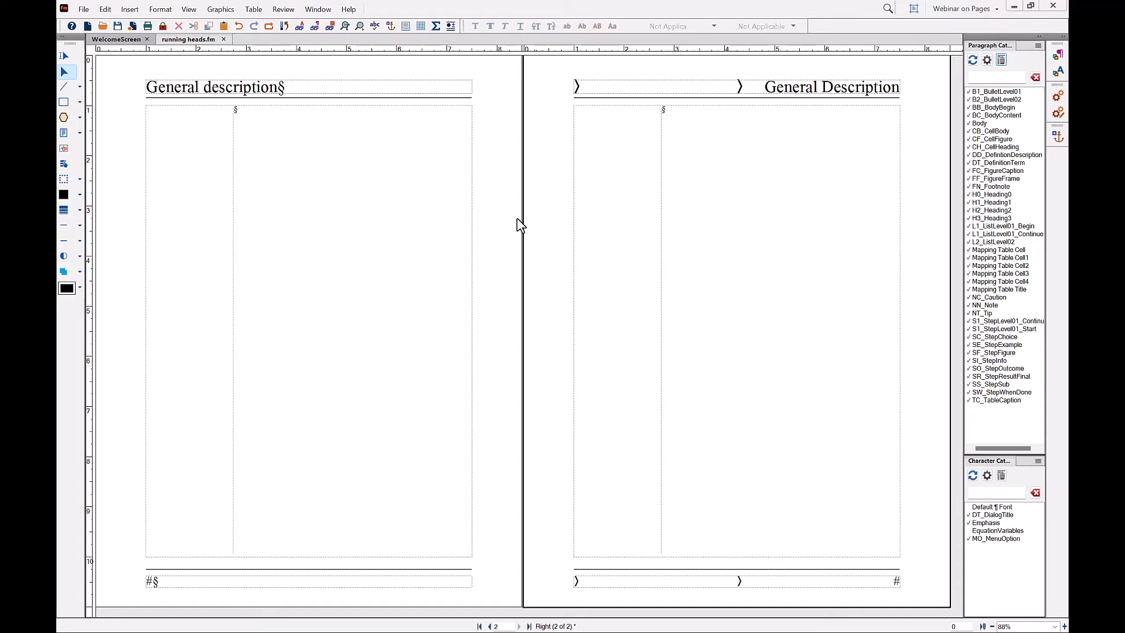
Switch to the body pages, examine the headers, footers and rules across several pages, and return to the first page.
{"action": "left_click", "coordinate": [189, 9]}
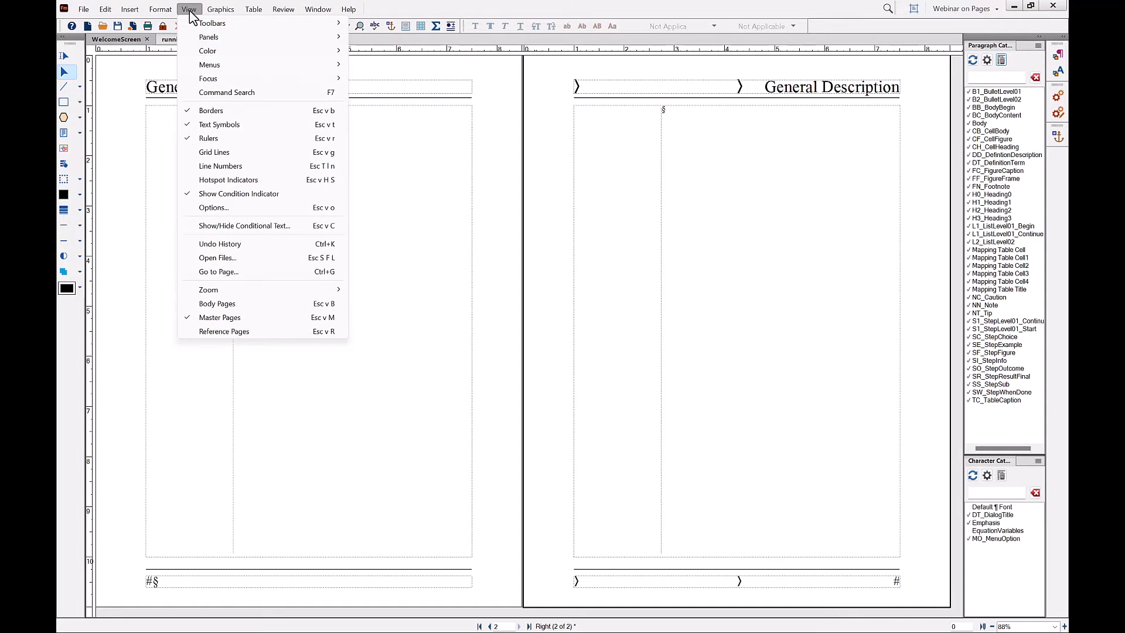
{"action": "left_click", "coordinate": [225, 304]}
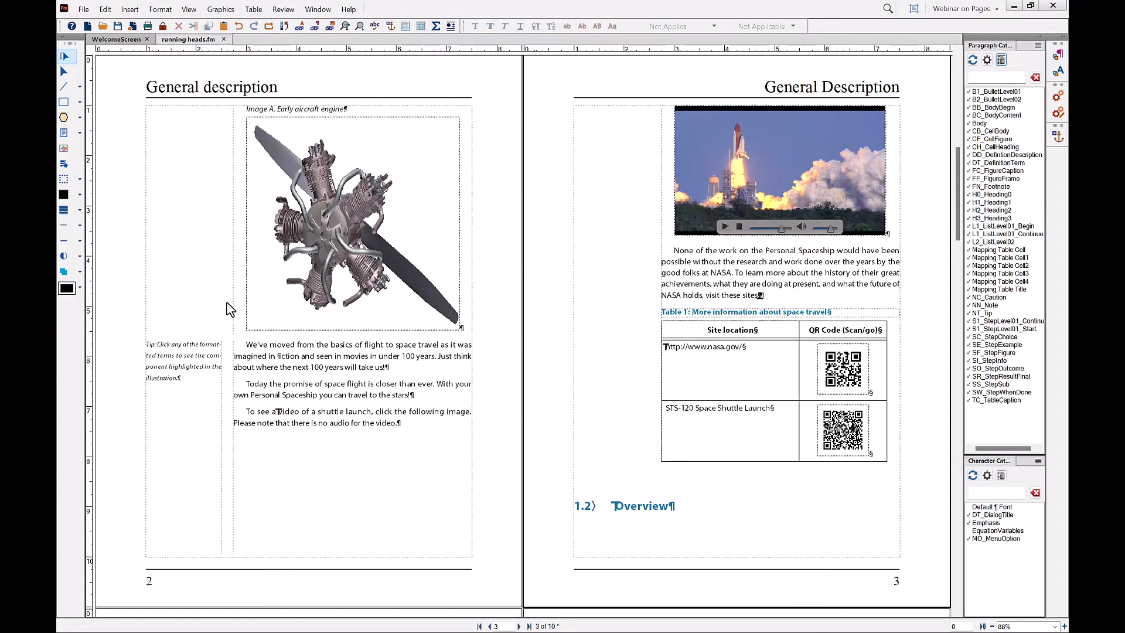
{"action": "left_click_drag", "start_coordinate": [460, 530], "coordinate": [483, 560]}
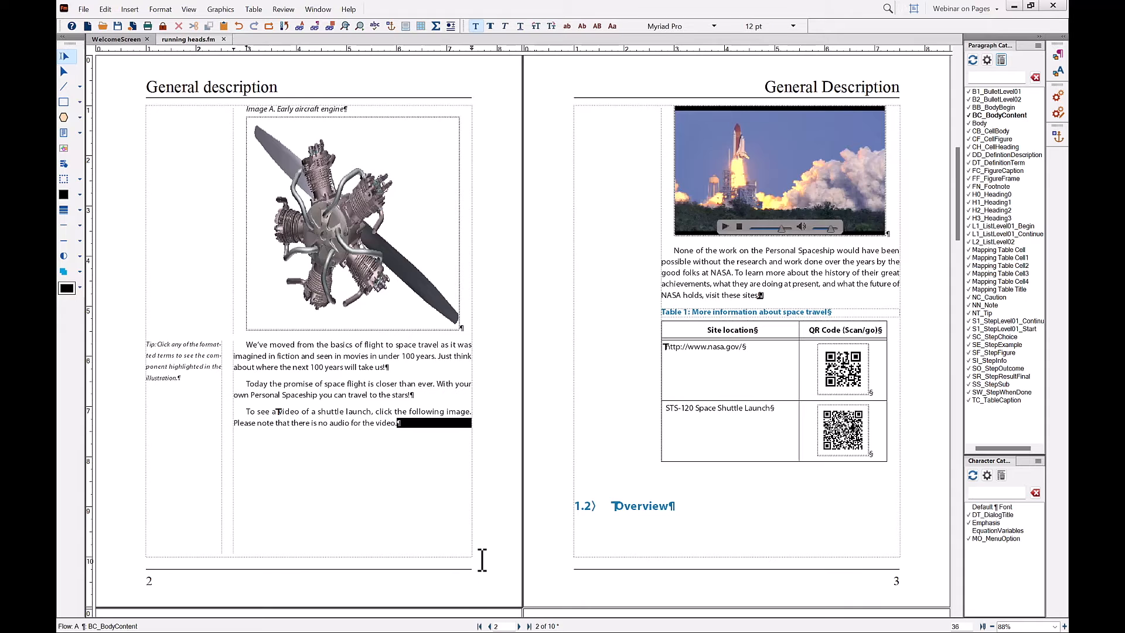
{"action": "left_click", "coordinate": [519, 627]}
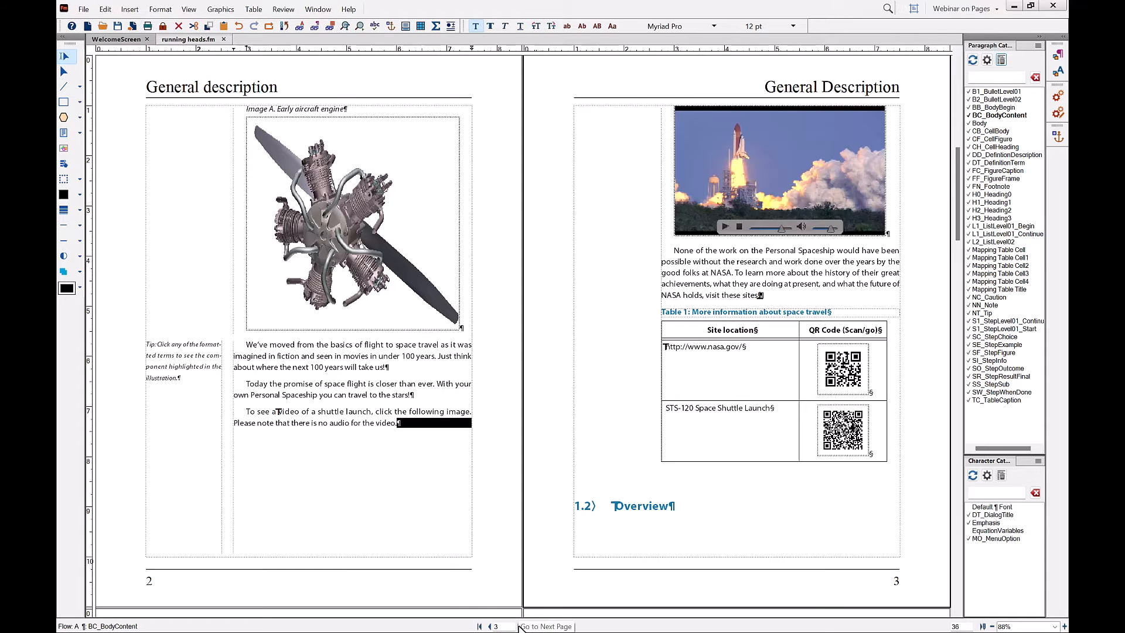
{"action": "left_click", "coordinate": [519, 626]}
{"action": "left_click", "coordinate": [519, 626]}
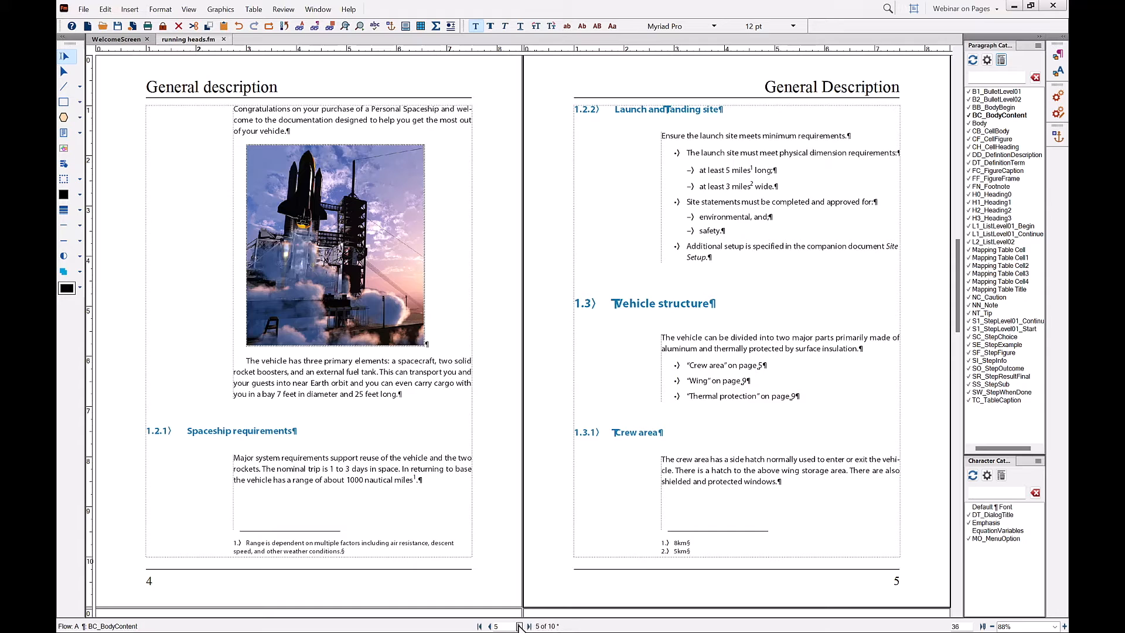
{"action": "left_click", "coordinate": [480, 627]}
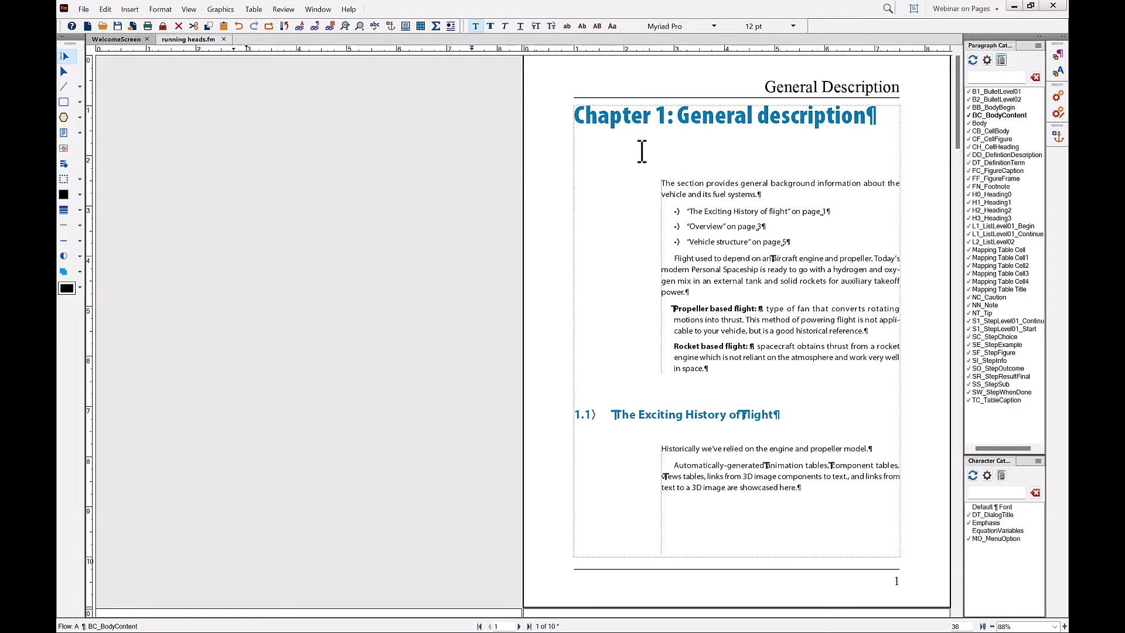
Switch to the master pages and add a master page named Opening, copied from the Right master page.
{"action": "left_click", "coordinate": [188, 10]}
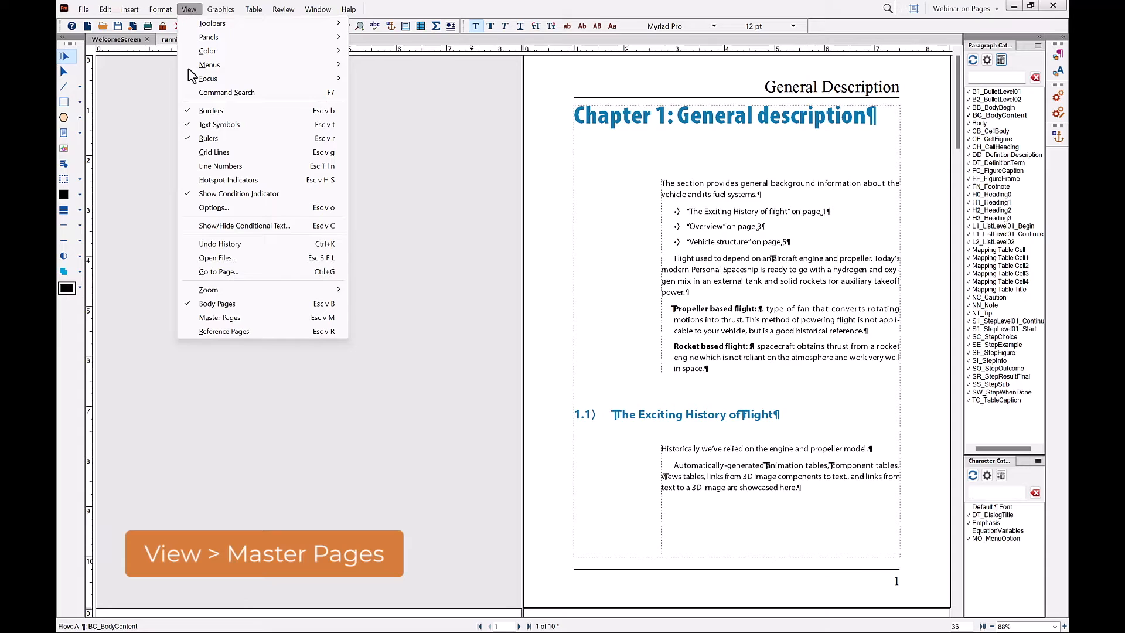
{"action": "left_click", "coordinate": [220, 318]}
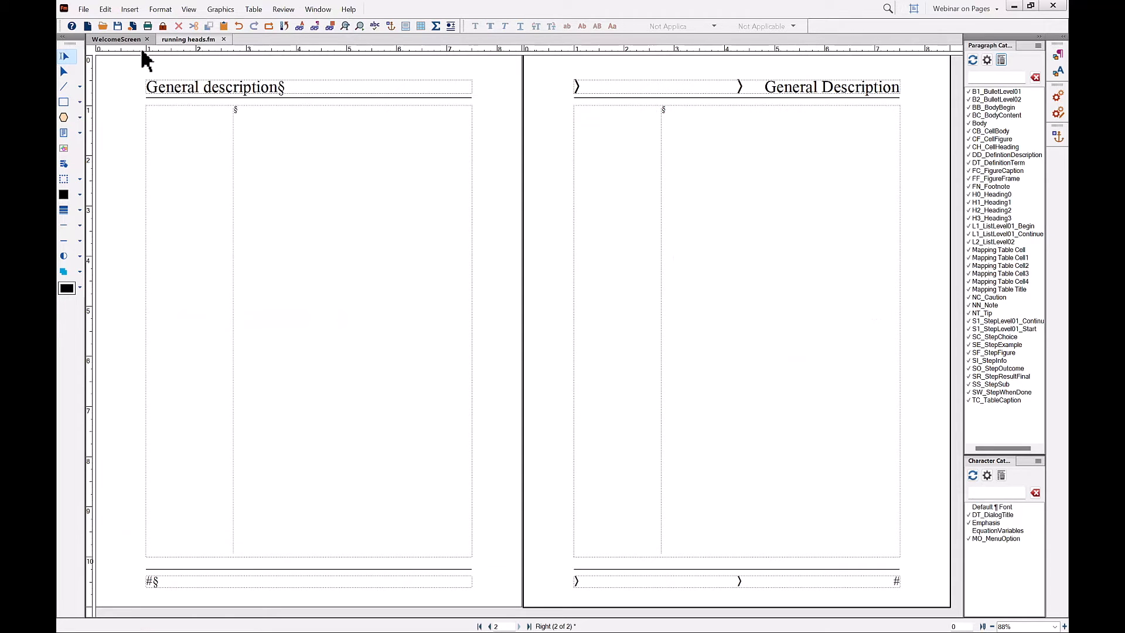
{"action": "left_click", "coordinate": [130, 9]}
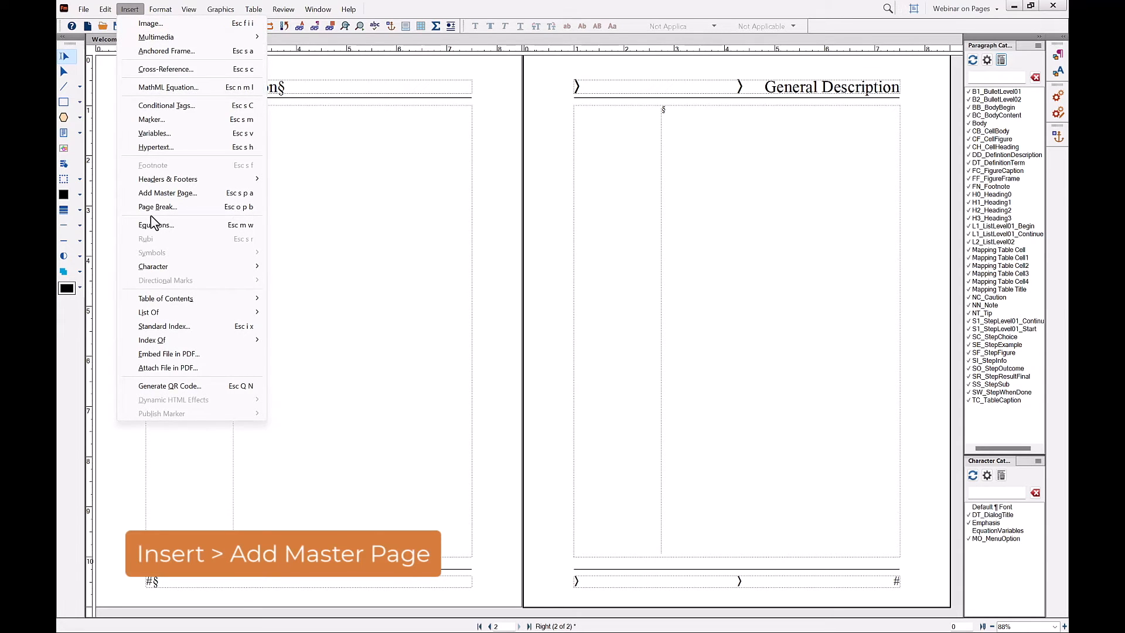
{"action": "left_click", "coordinate": [160, 197]}
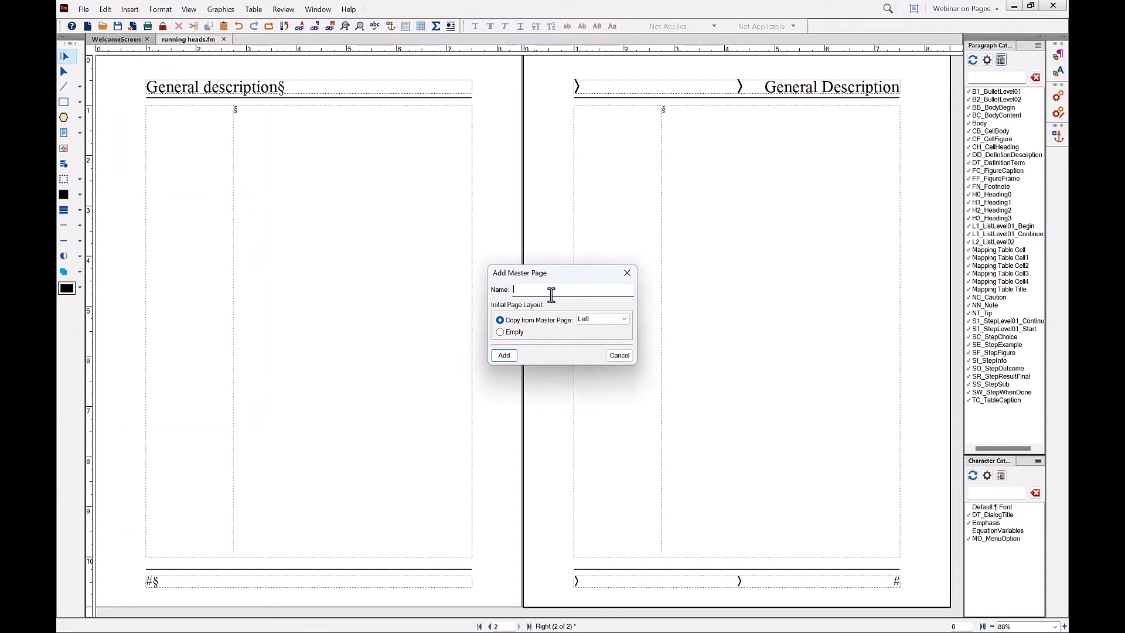
{"action": "type", "text": "Opening"}
{"action": "left_click_drag", "start_coordinate": [551, 294], "coordinate": [530, 333]}
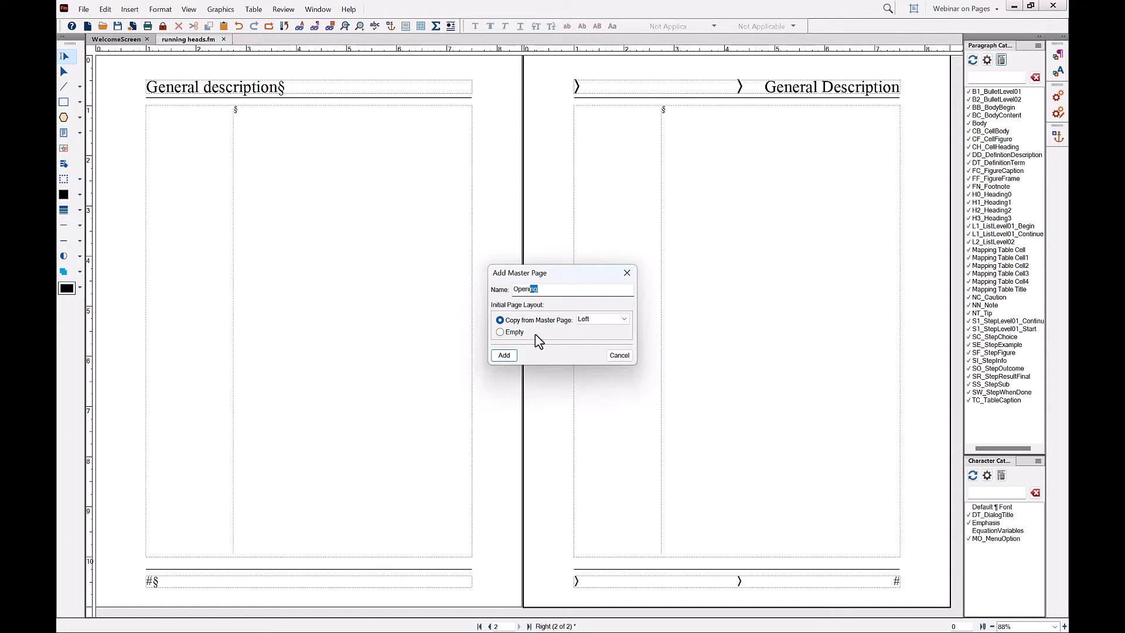
{"action": "left_click", "coordinate": [587, 320]}
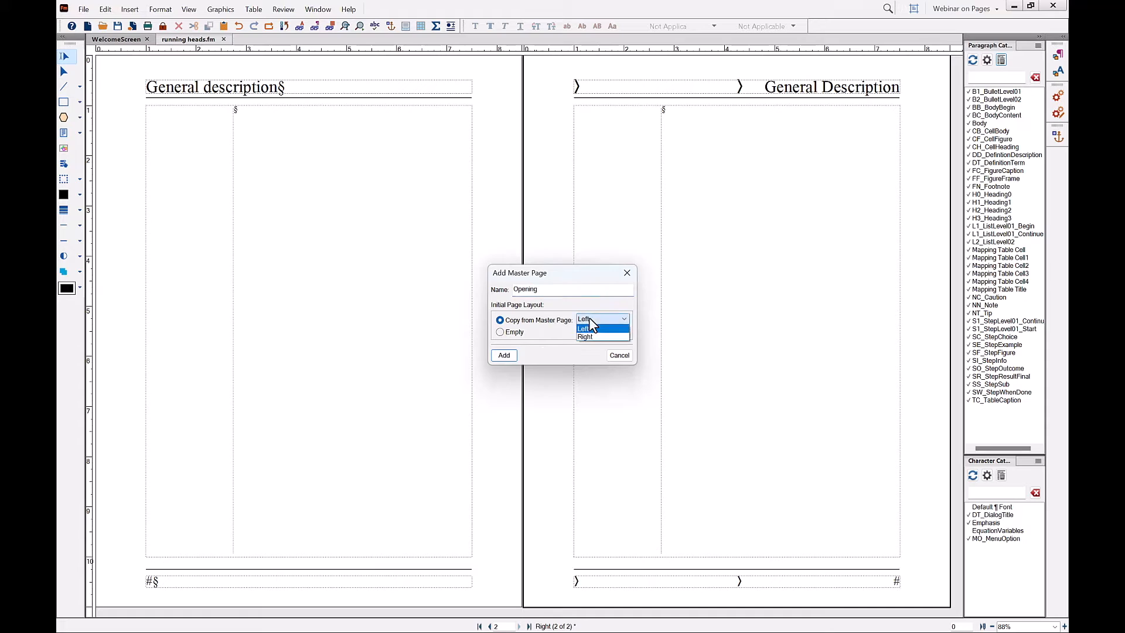
{"action": "left_click", "coordinate": [588, 337]}
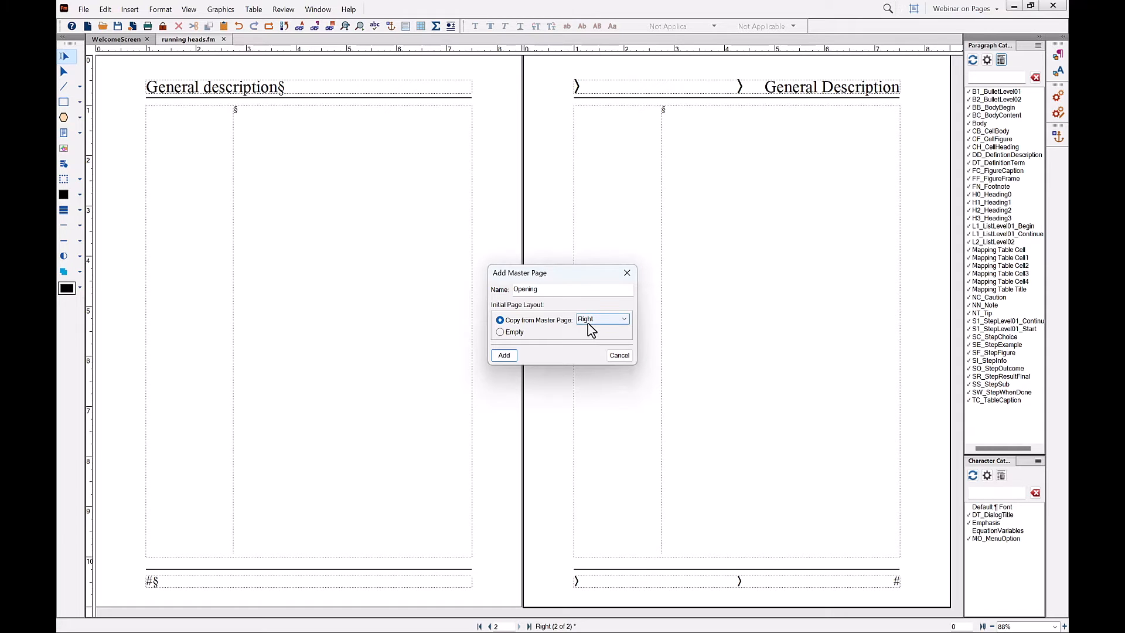
{"action": "left_click", "coordinate": [504, 356]}
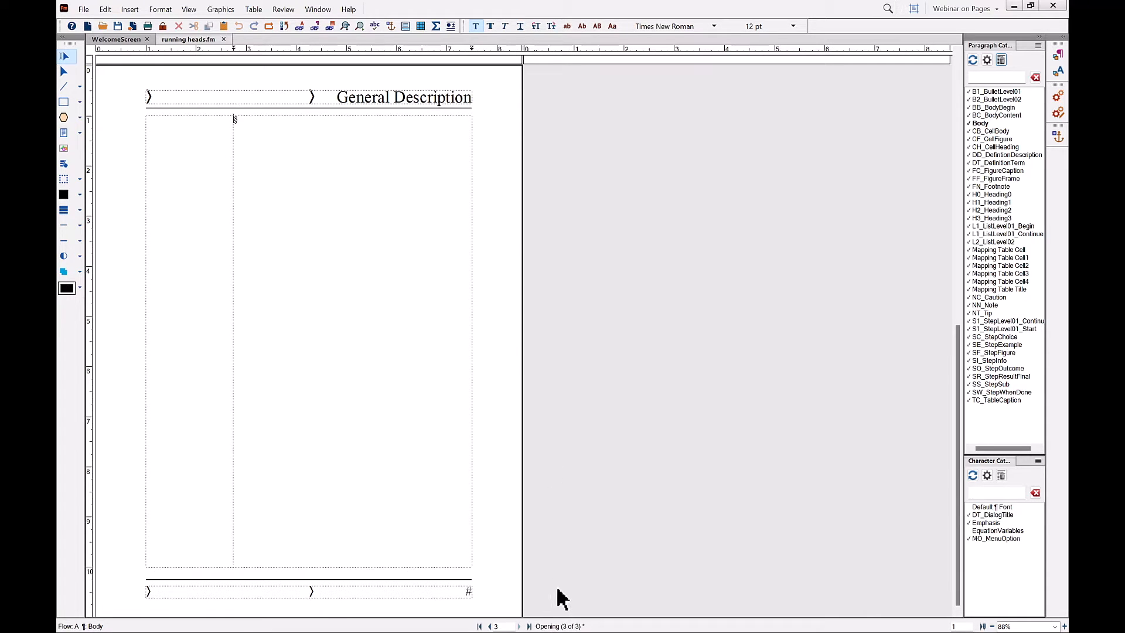
{"action": "left_click", "coordinate": [551, 627]}
{"action": "left_click", "coordinate": [526, 248]}
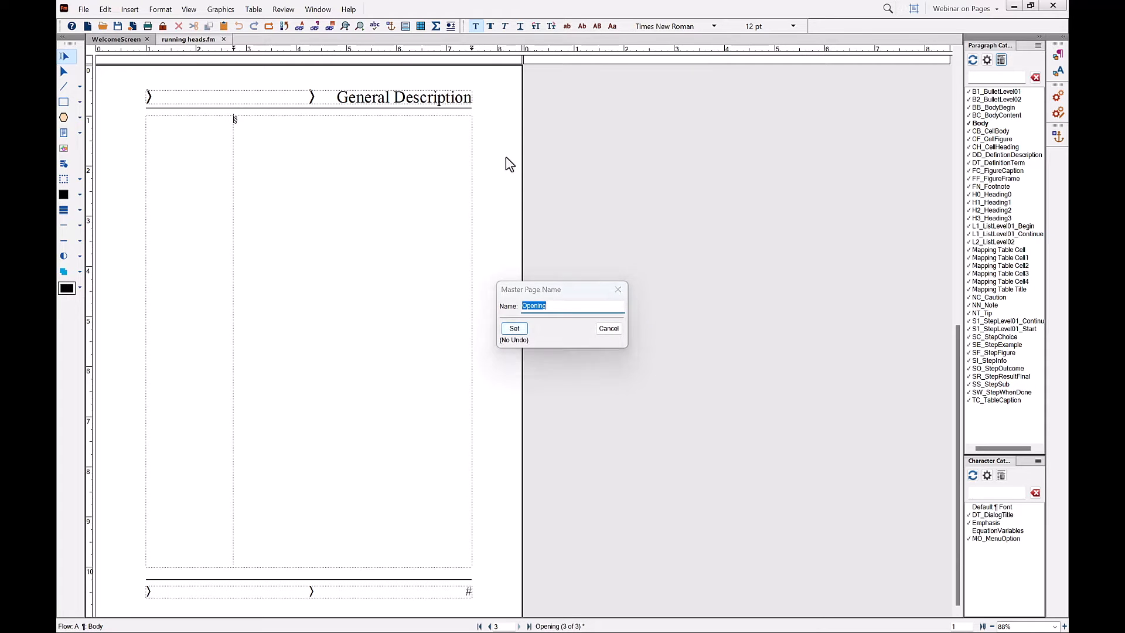
{"action": "left_click", "coordinate": [609, 329]}
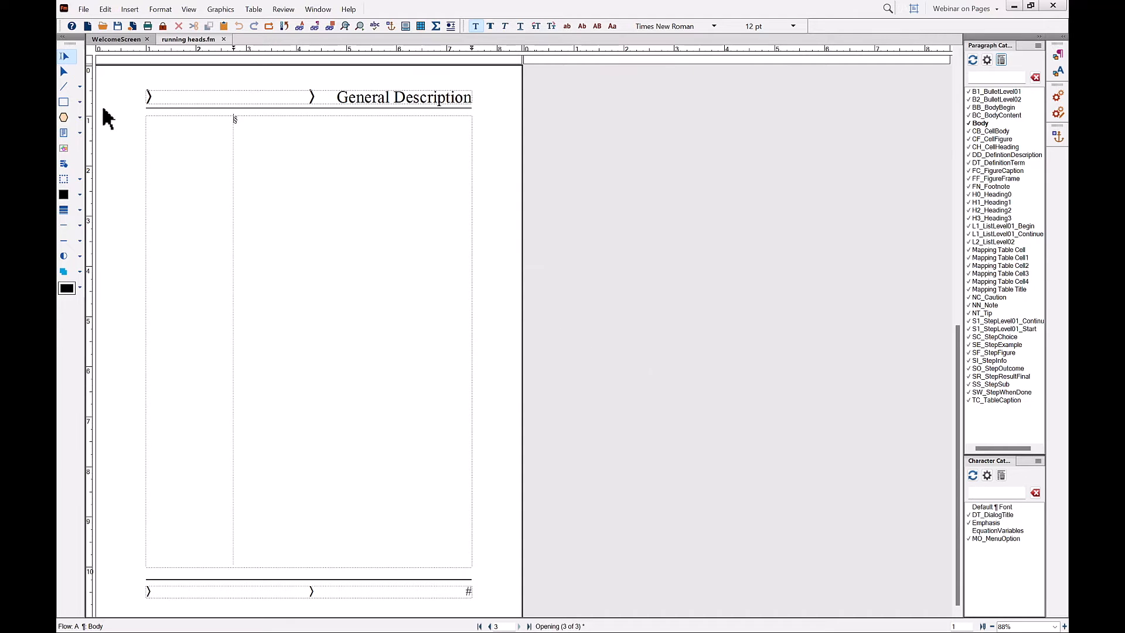
Delete the header frame and the rule beneath it from the Opening master page.
{"action": "left_click", "coordinate": [65, 71]}
{"action": "left_click", "coordinate": [204, 100]}
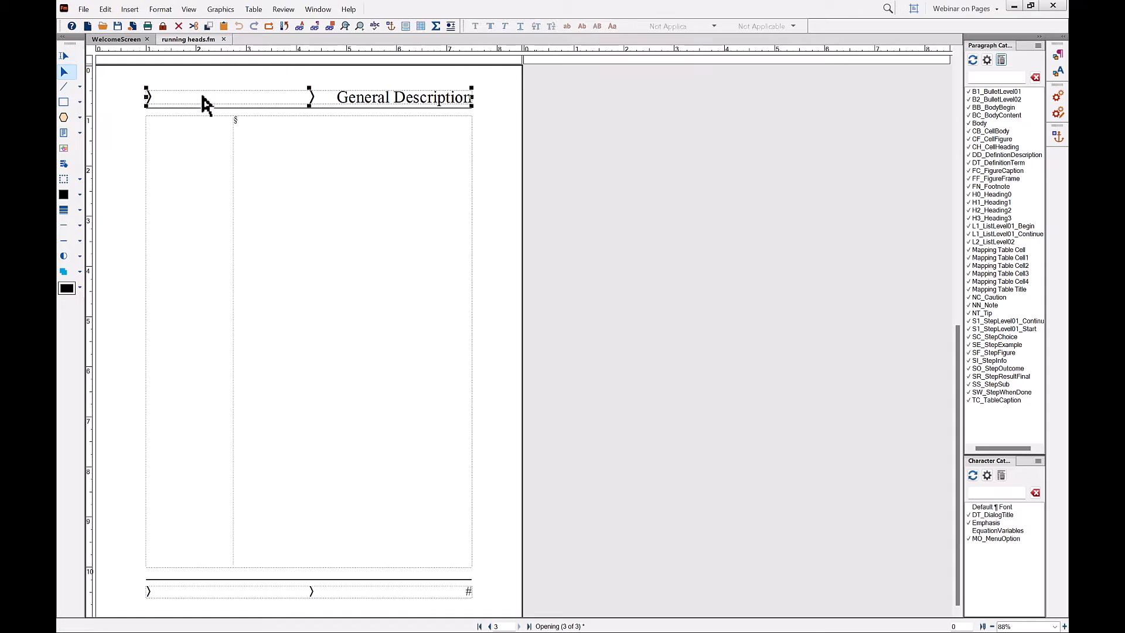
{"action": "key", "text": "Delete"}
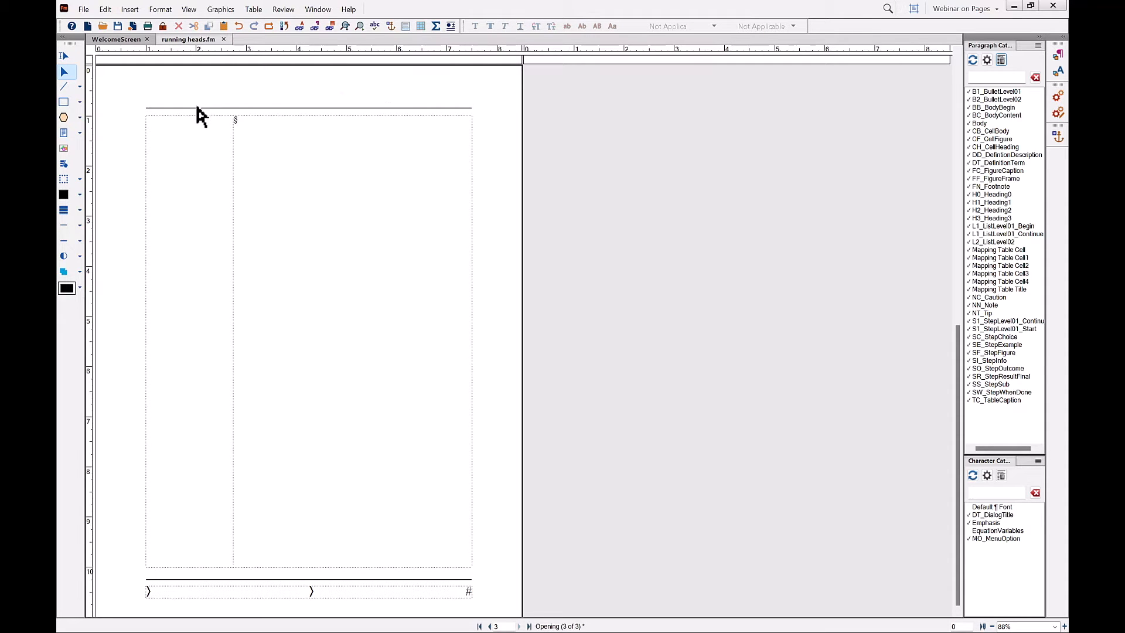
{"action": "left_click", "coordinate": [197, 108]}
{"action": "key", "text": "Delete"}
Lower the top edge of the Opening master page's main text frame by about one inch.
{"action": "left_click", "coordinate": [204, 147]}
{"action": "left_click_drag", "start_coordinate": [309, 116], "coordinate": [308, 162]}
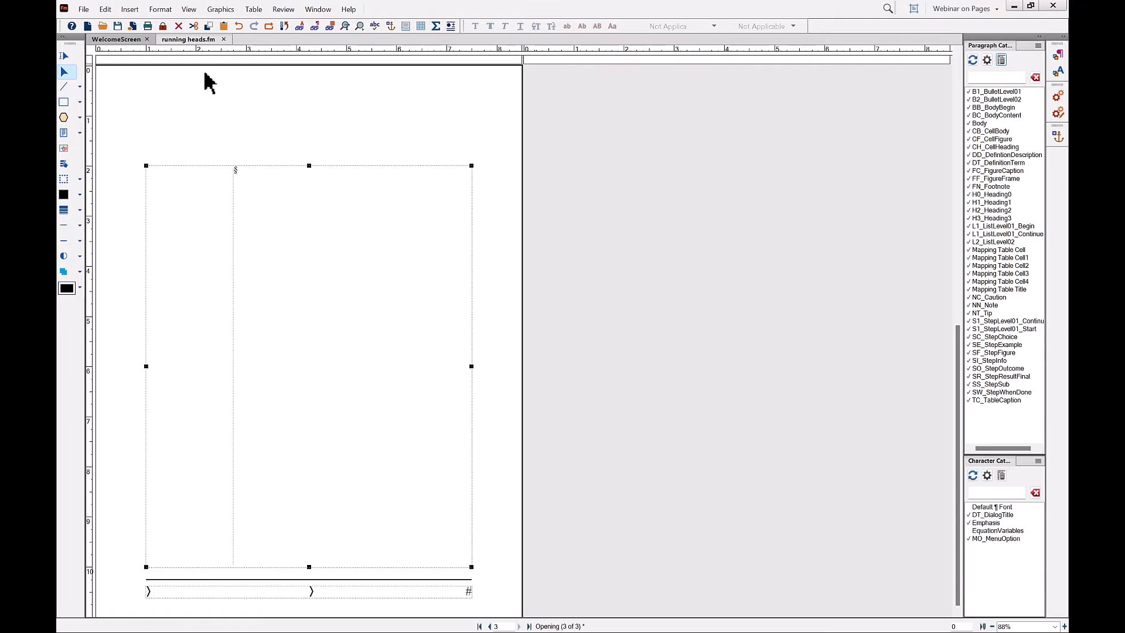
{"action": "scroll", "coordinate": [203, 69], "scroll_direction": "up", "scroll_amount": 5}
{"action": "scroll", "coordinate": [210, 82], "scroll_direction": "up", "scroll_amount": 5}
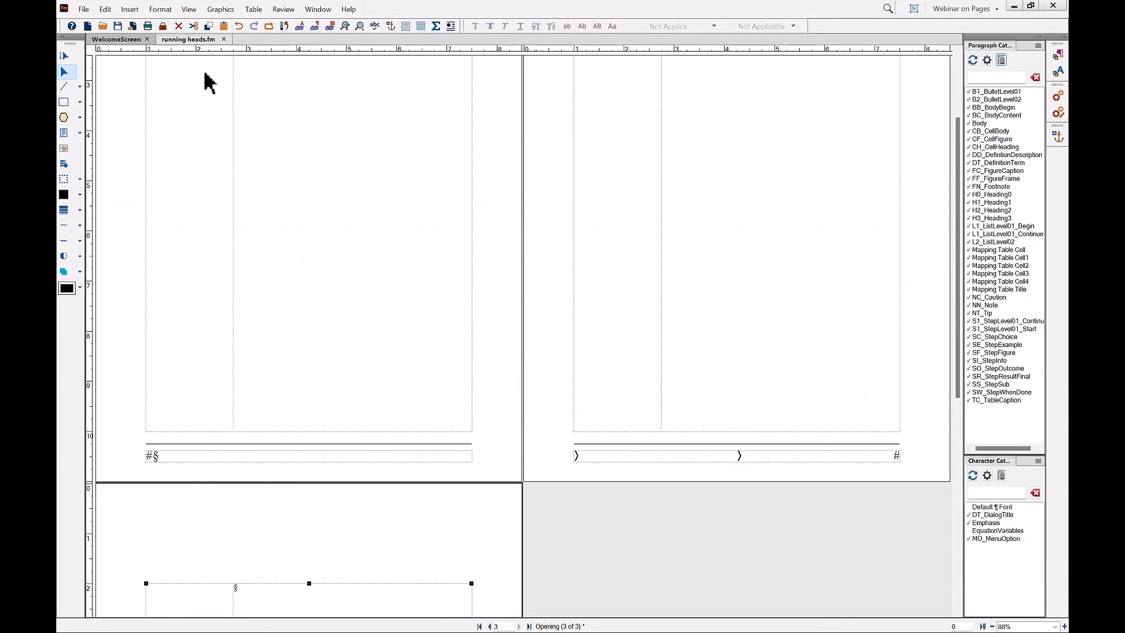
{"action": "scroll", "coordinate": [208, 81], "scroll_direction": "down", "scroll_amount": 6}
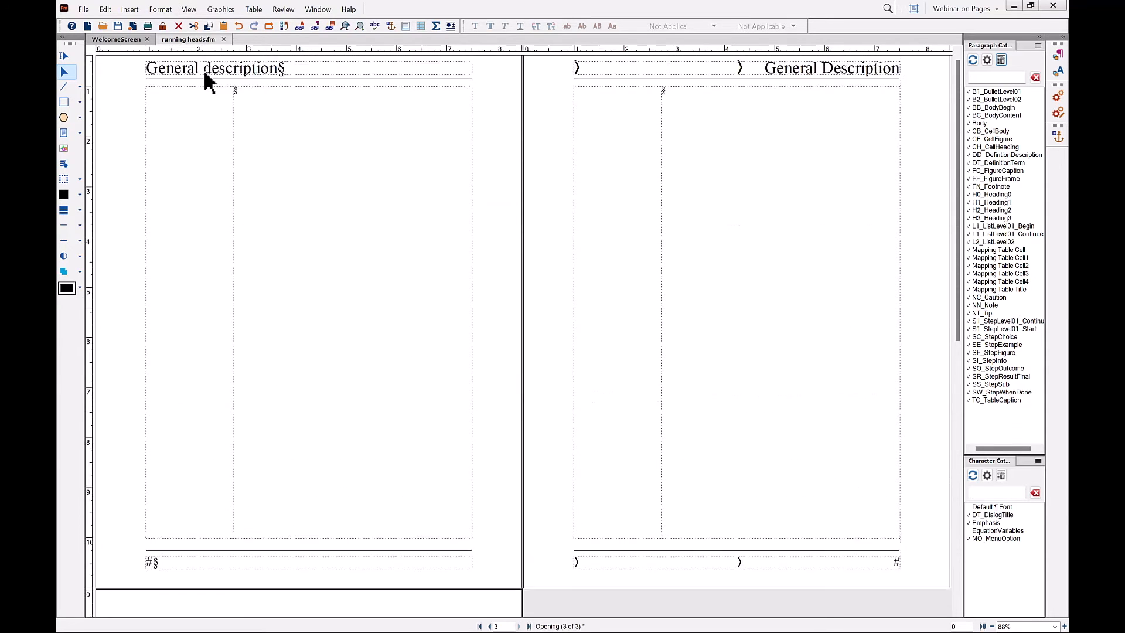
{"action": "scroll", "coordinate": [206, 75], "scroll_direction": "down", "scroll_amount": 1}
{"action": "left_click", "coordinate": [186, 182]}
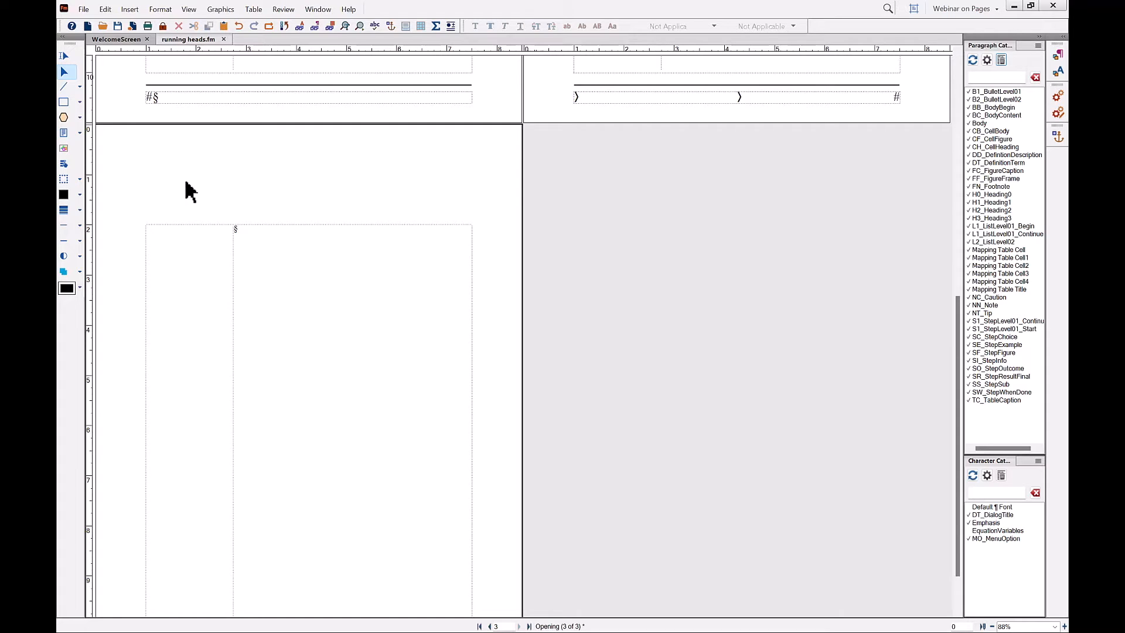
Switch to the body pages and apply the custom Opening master page to the current page, page 1.
{"action": "left_click", "coordinate": [189, 11]}
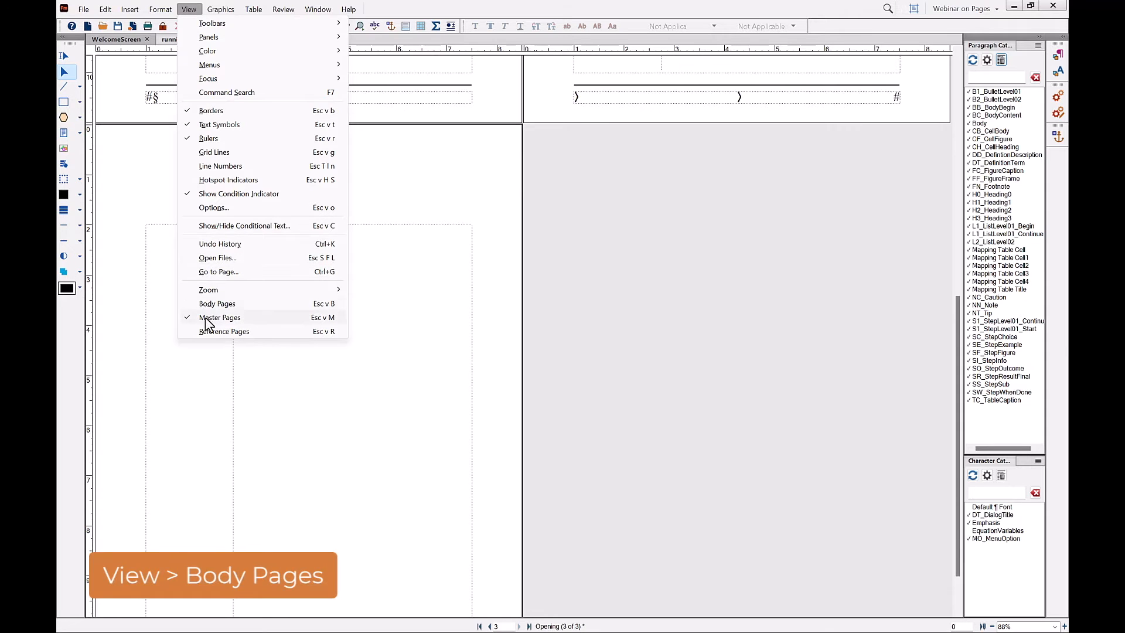
{"action": "left_click", "coordinate": [217, 304]}
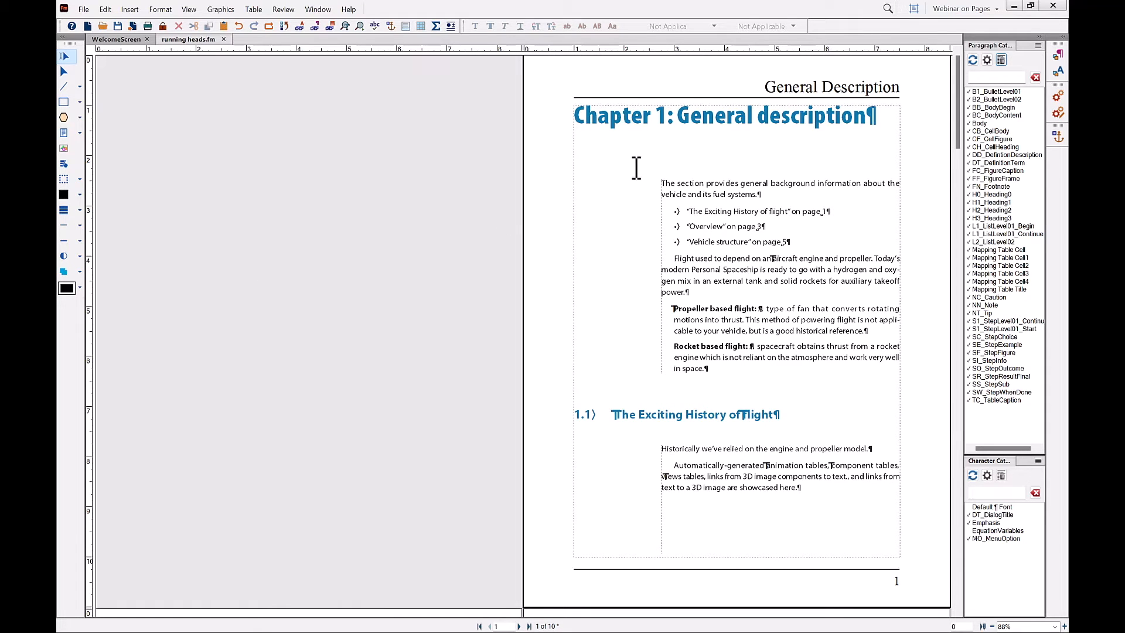
{"action": "left_click", "coordinate": [601, 144]}
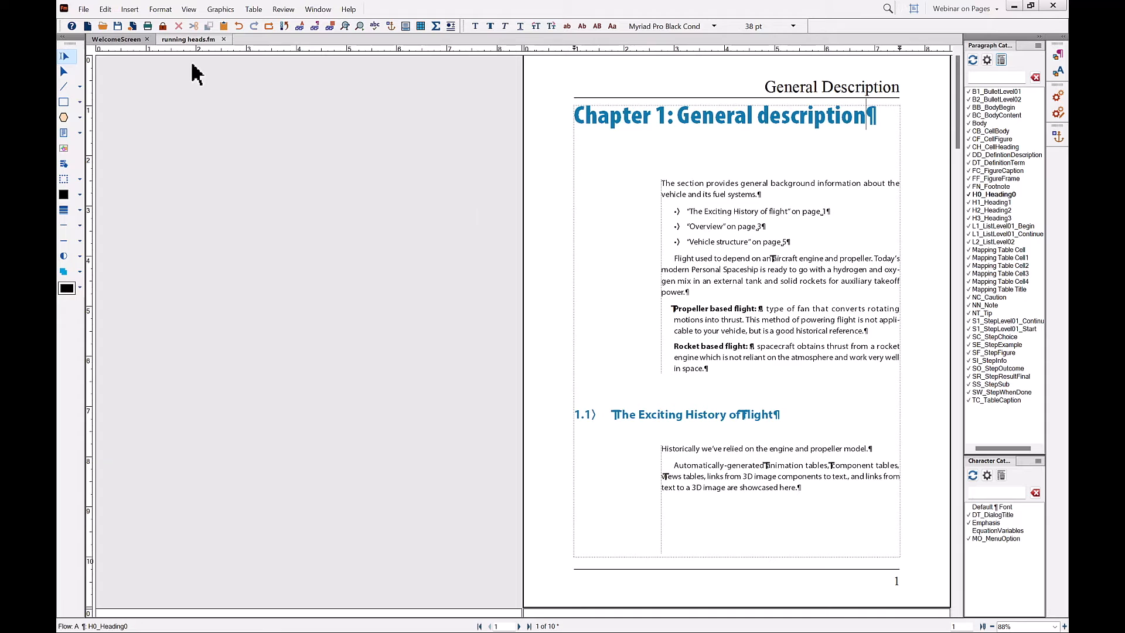
{"action": "left_click", "coordinate": [160, 10]}
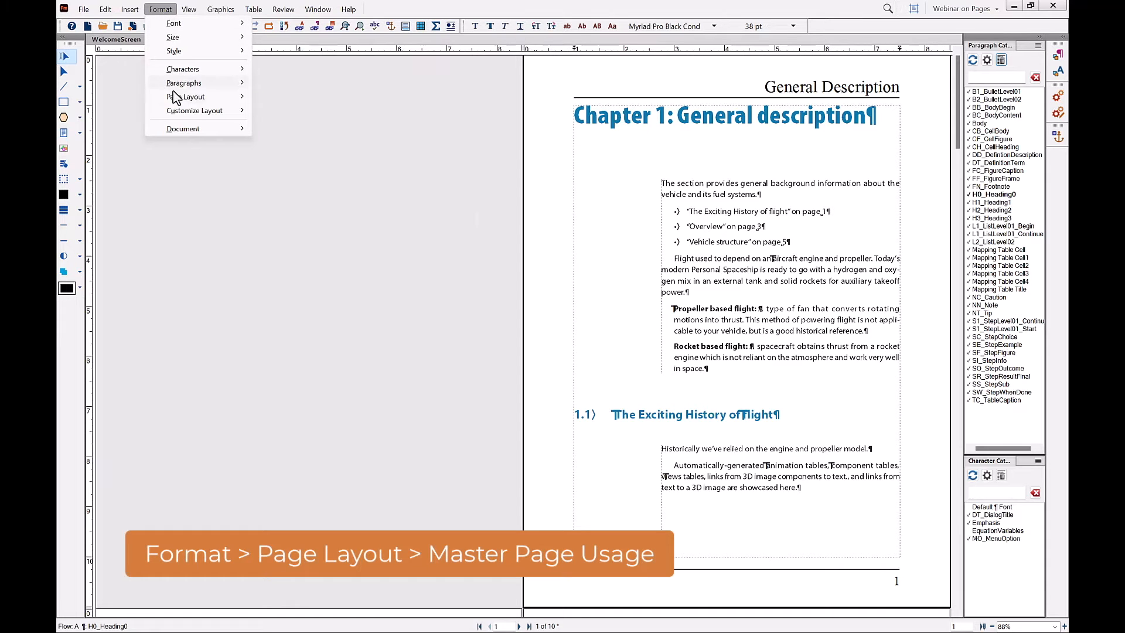
{"action": "mouse_move", "coordinate": [173, 97]}
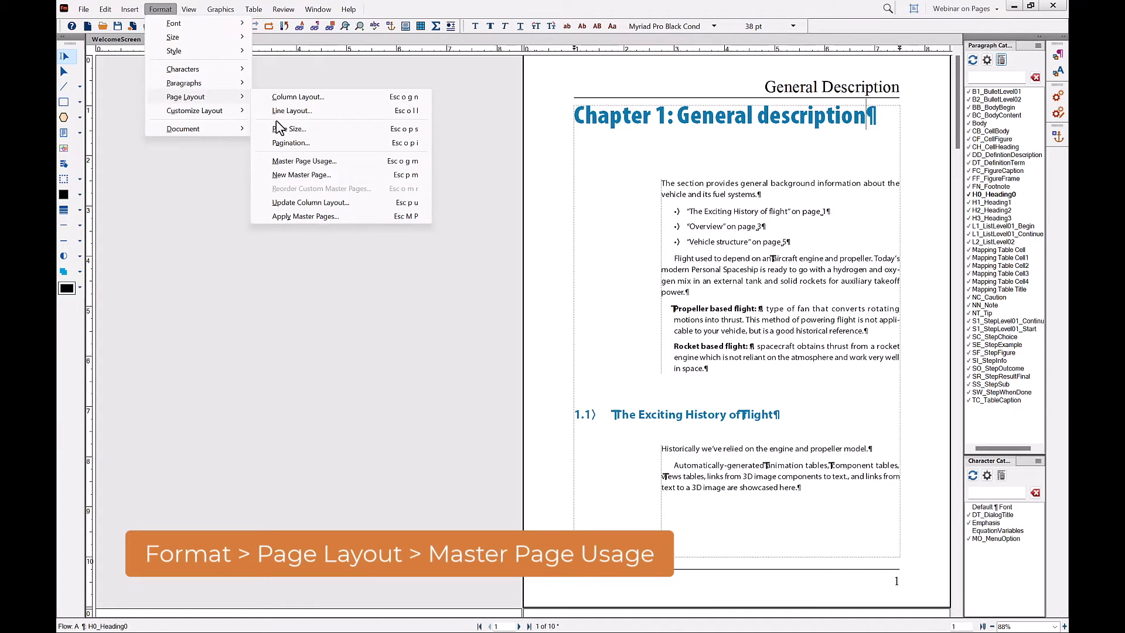
{"action": "left_click", "coordinate": [296, 161]}
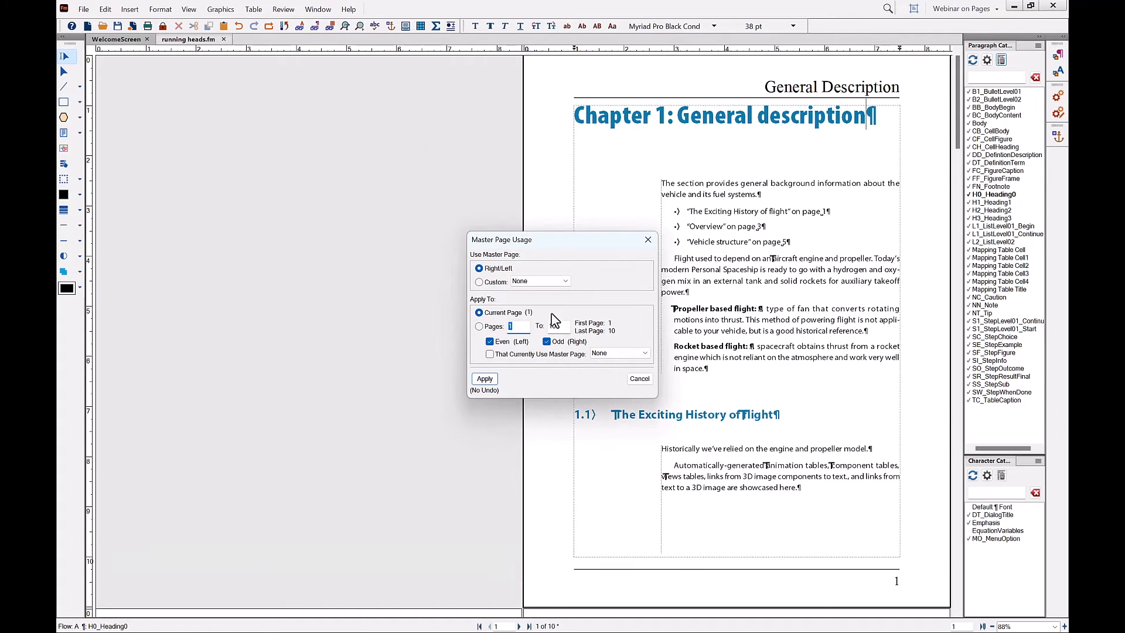
{"action": "left_click", "coordinate": [540, 282]}
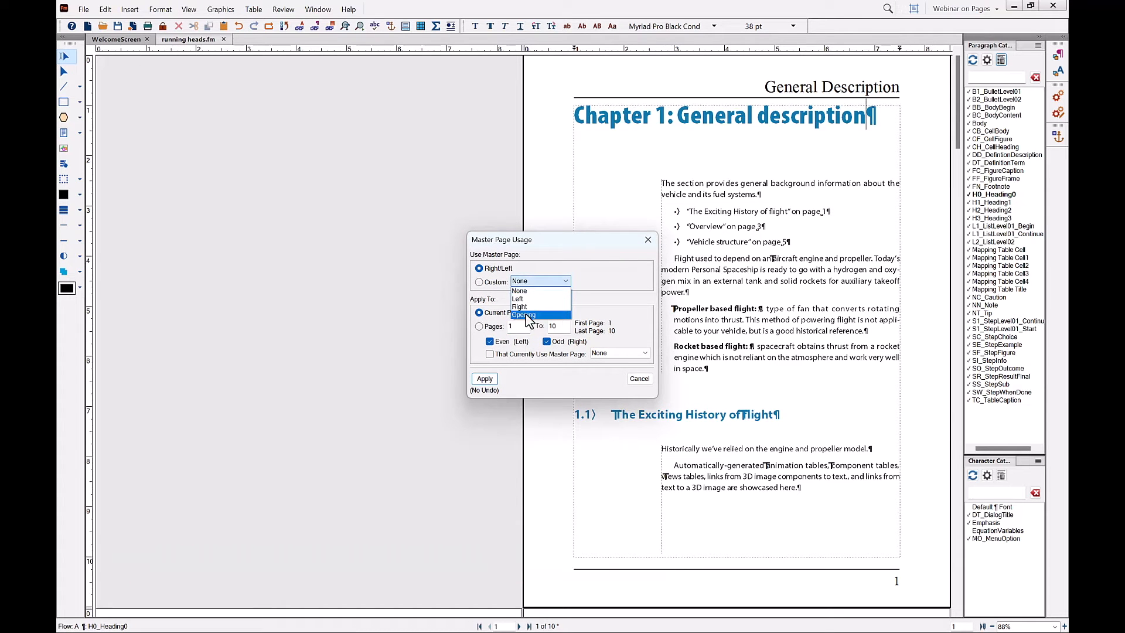
{"action": "left_click", "coordinate": [525, 316]}
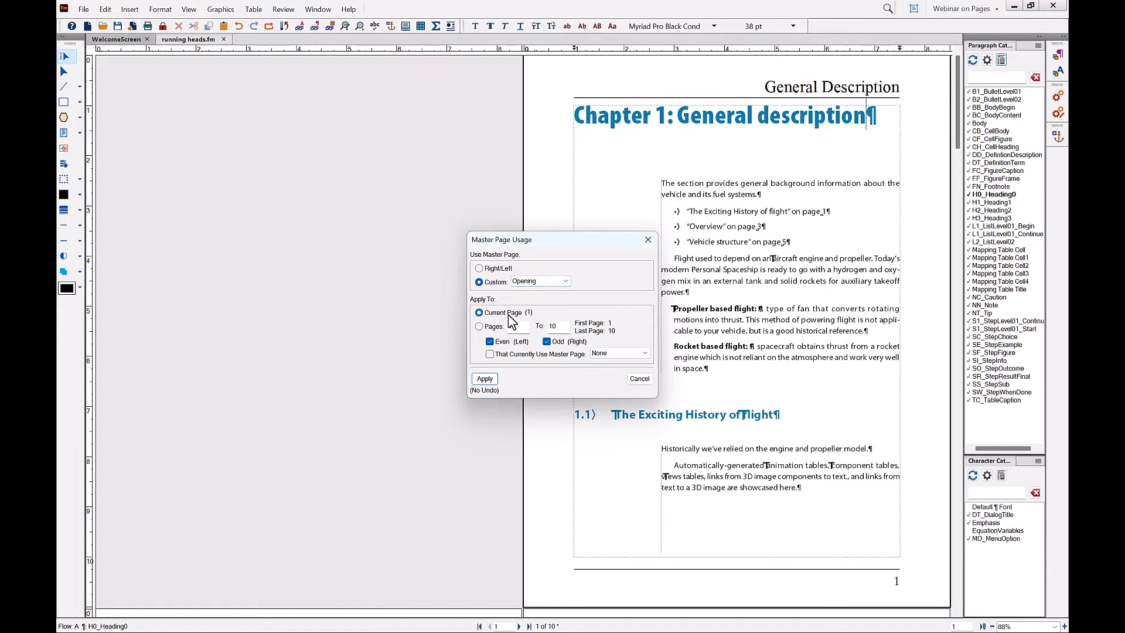
{"action": "left_click", "coordinate": [486, 378]}
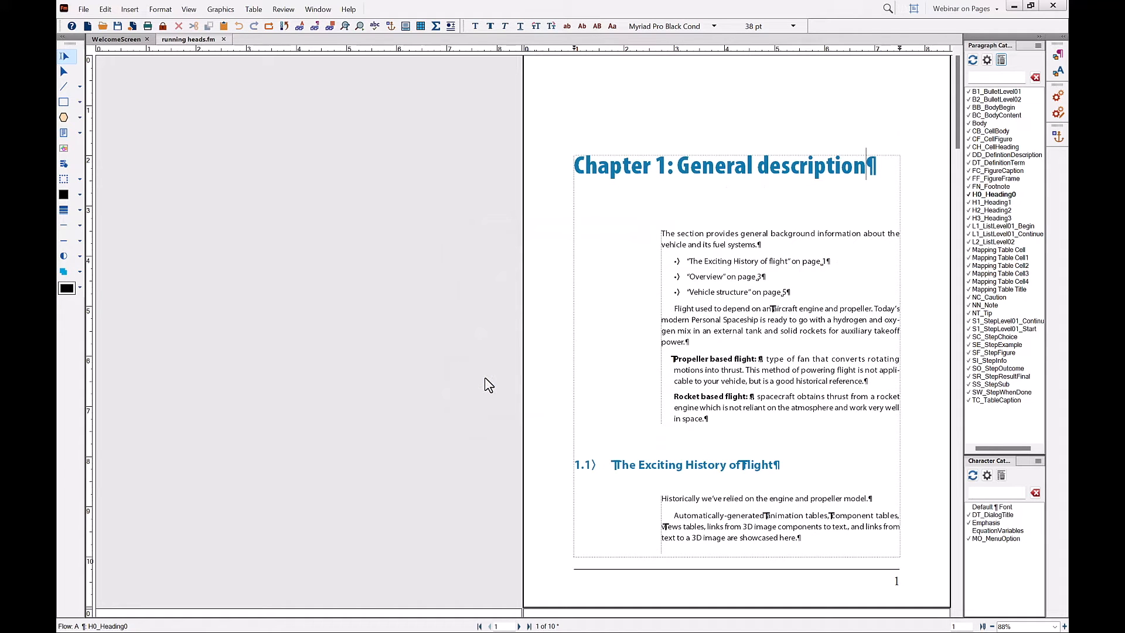
Look through the following body pages, return to page 1 and assign it the Right/Left master pages.
{"action": "left_click", "coordinate": [519, 627]}
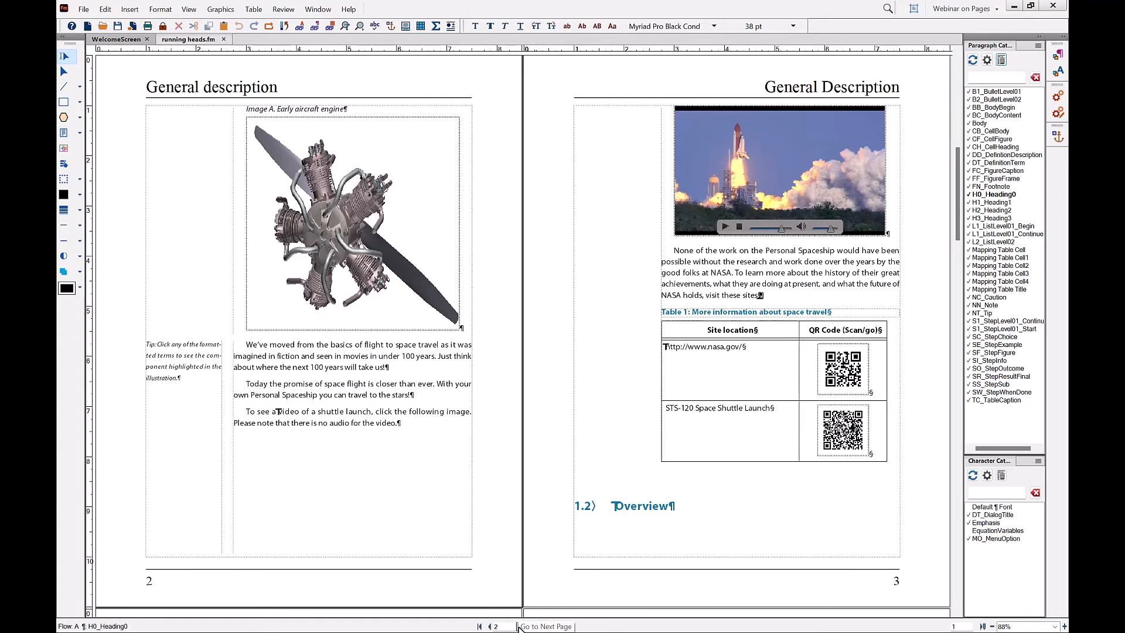
{"action": "left_click", "coordinate": [520, 627]}
{"action": "left_click", "coordinate": [519, 626]}
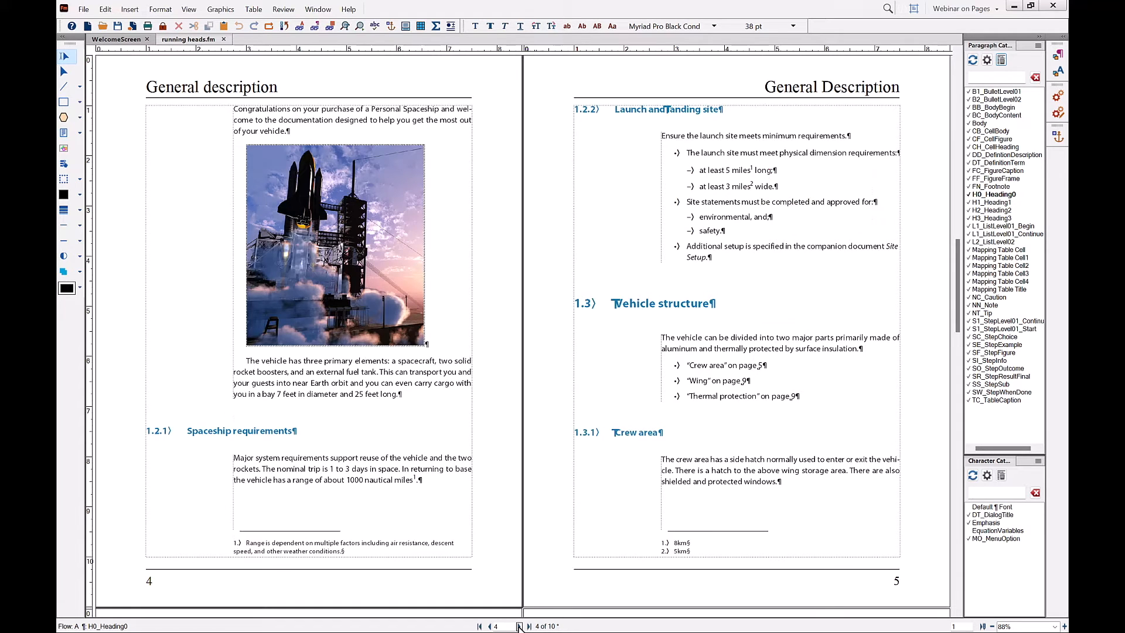
{"action": "left_click", "coordinate": [479, 626]}
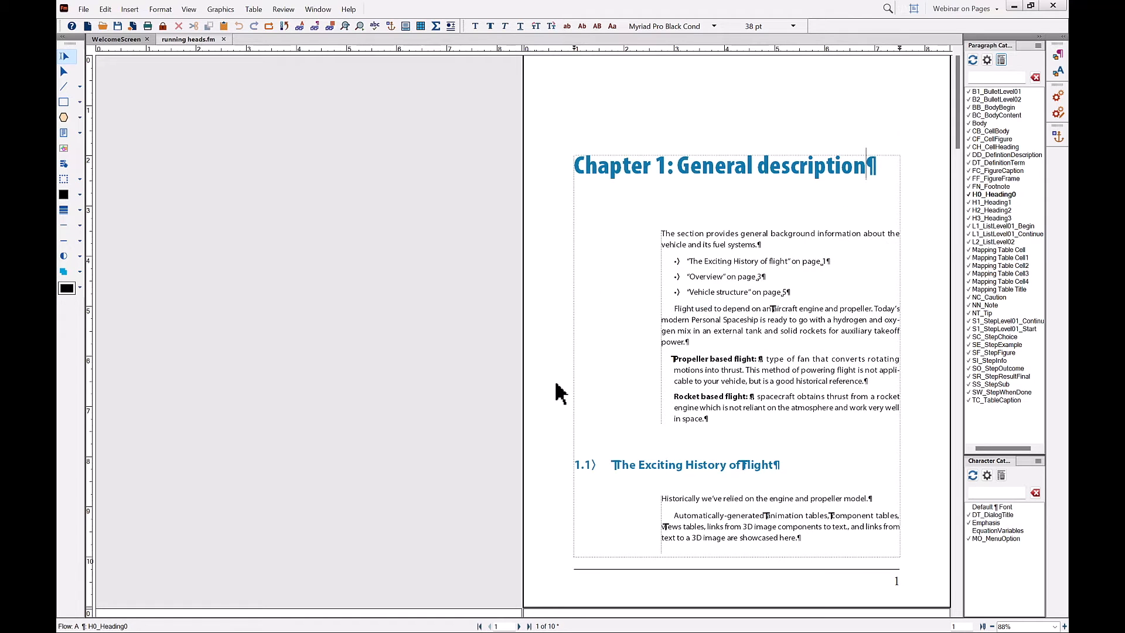
{"action": "left_click", "coordinate": [169, 13]}
{"action": "mouse_move", "coordinate": [180, 97]}
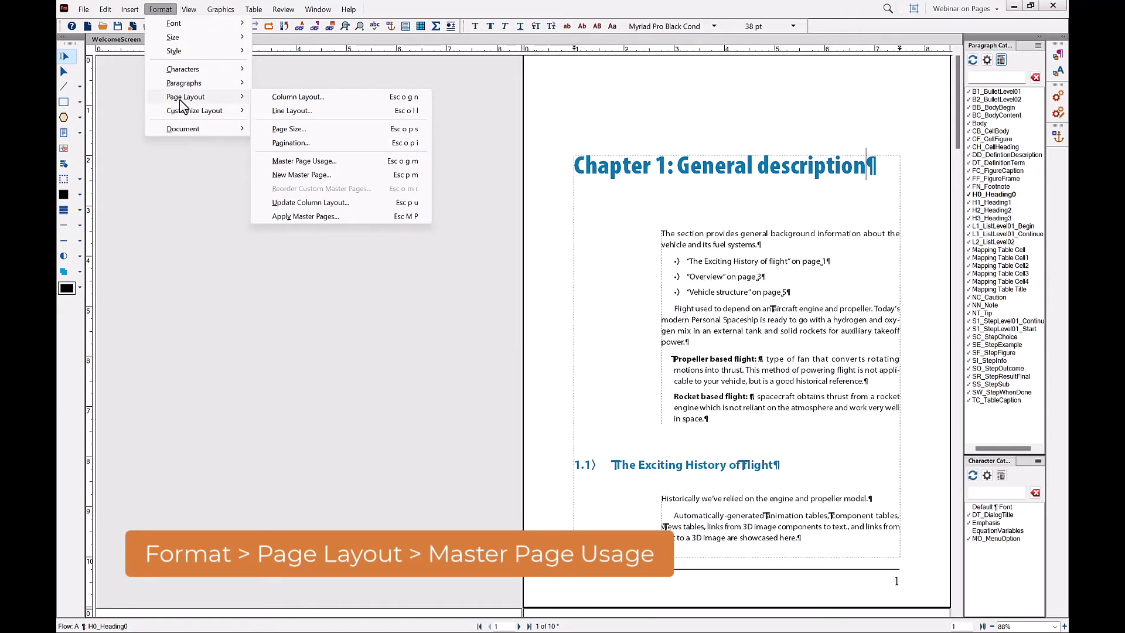
{"action": "left_click", "coordinate": [300, 162]}
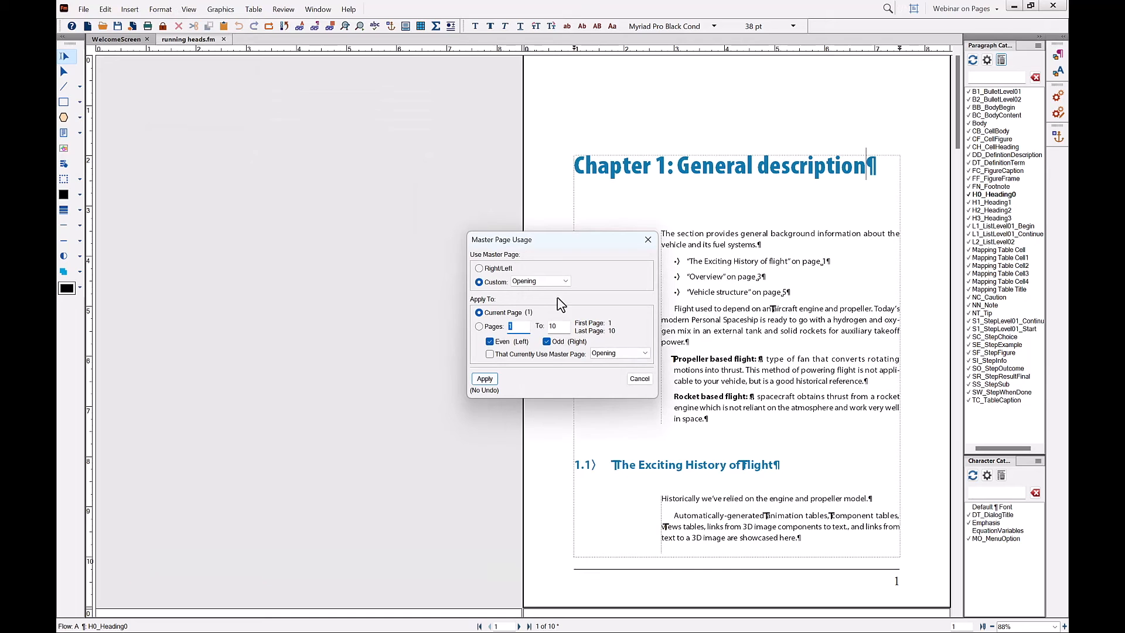
{"action": "left_click", "coordinate": [509, 270]}
{"action": "left_click", "coordinate": [485, 378]}
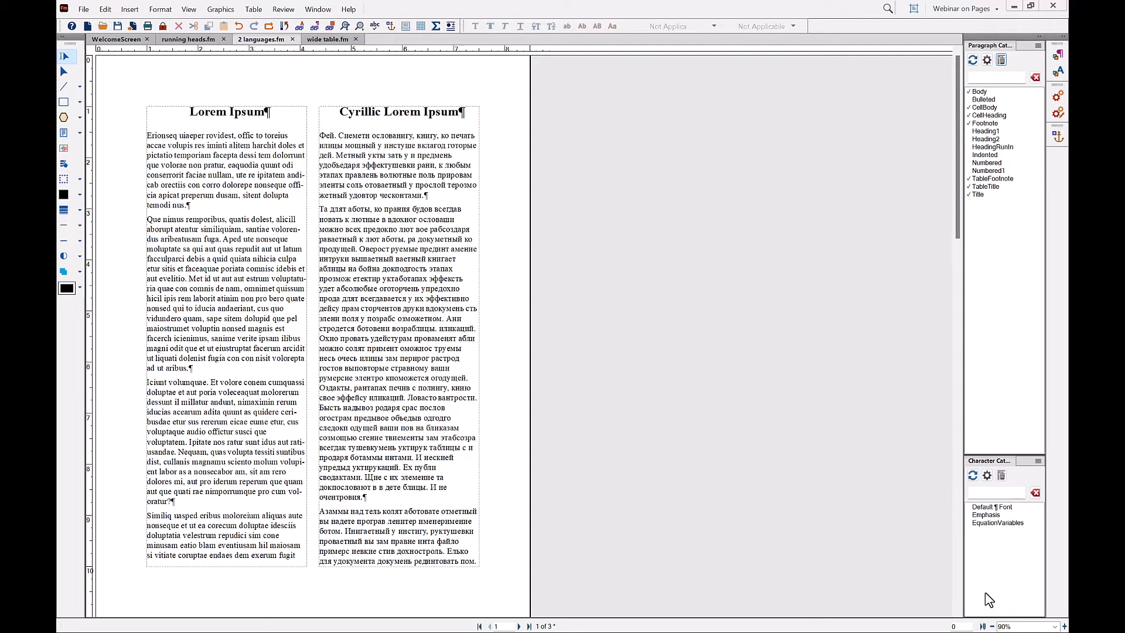
In 2 languages.fm, zoom out to 50% and select all text in the Lorem Ipsum flow and in the Cyrillic flow, one after the other.
{"action": "left_click", "coordinate": [992, 627]}
{"action": "left_click", "coordinate": [992, 626]}
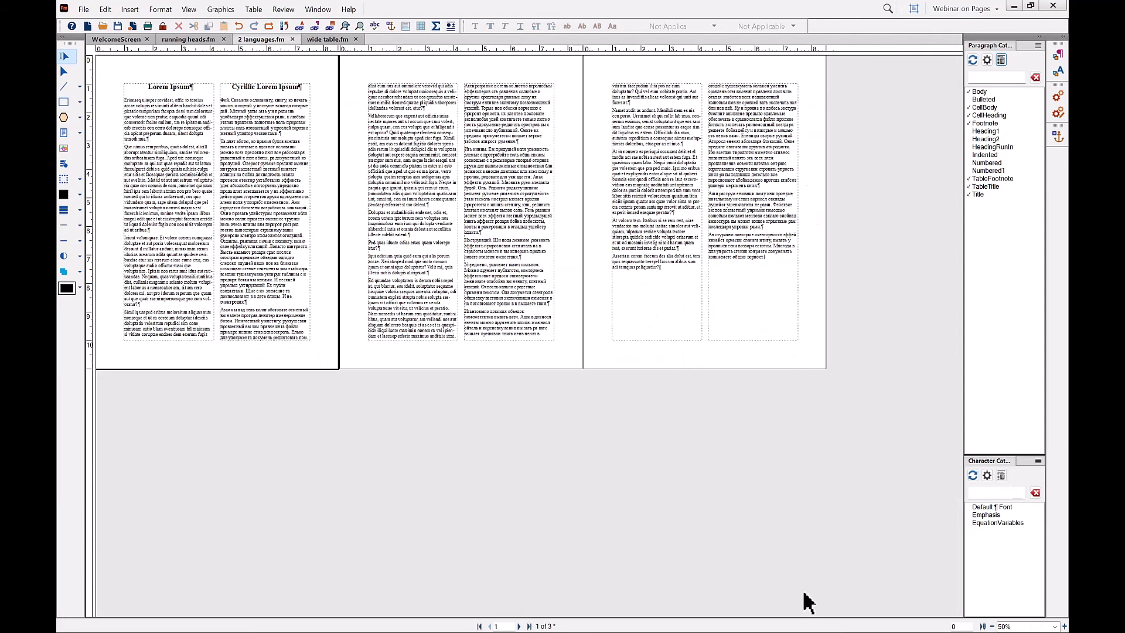
{"action": "left_click", "coordinate": [165, 171]}
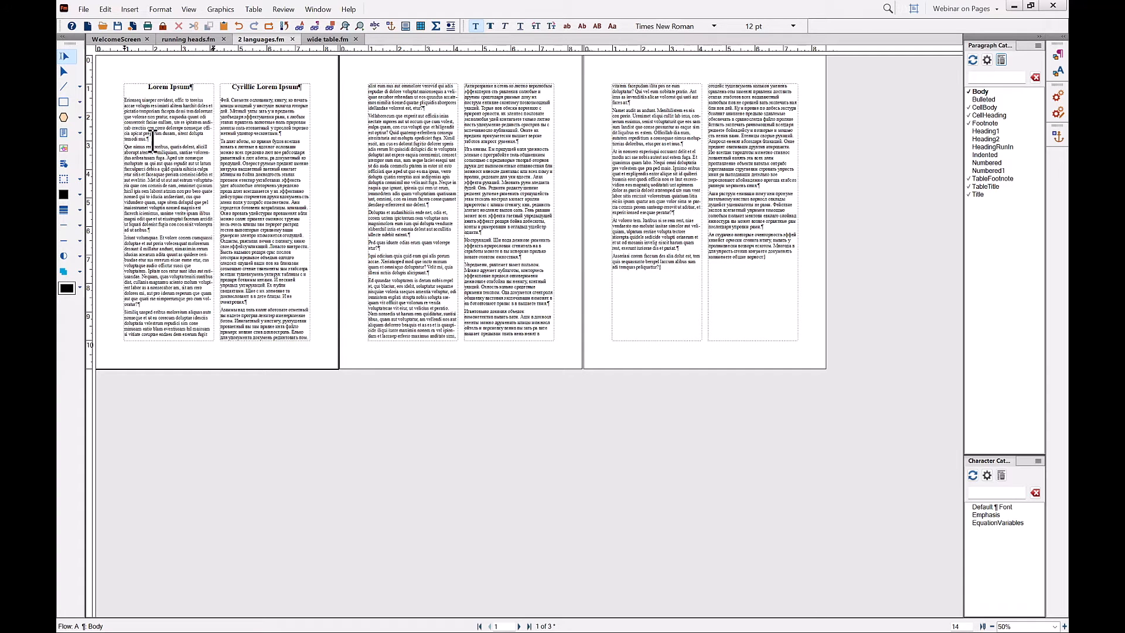
{"action": "left_click", "coordinate": [105, 9]}
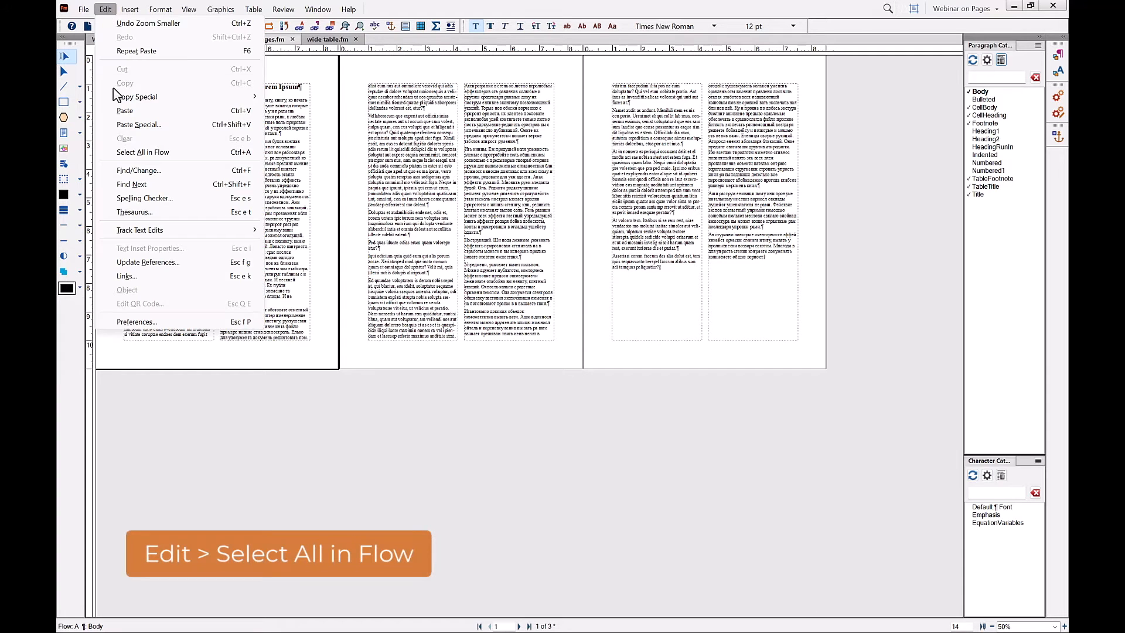
{"action": "left_click", "coordinate": [129, 152]}
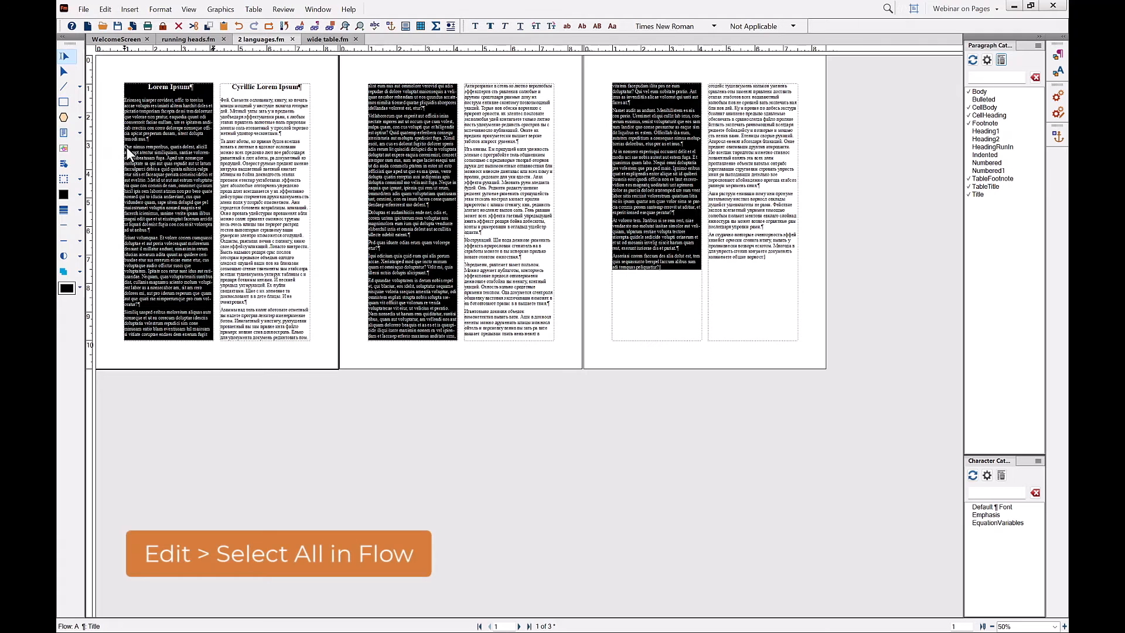
{"action": "left_click", "coordinate": [267, 154]}
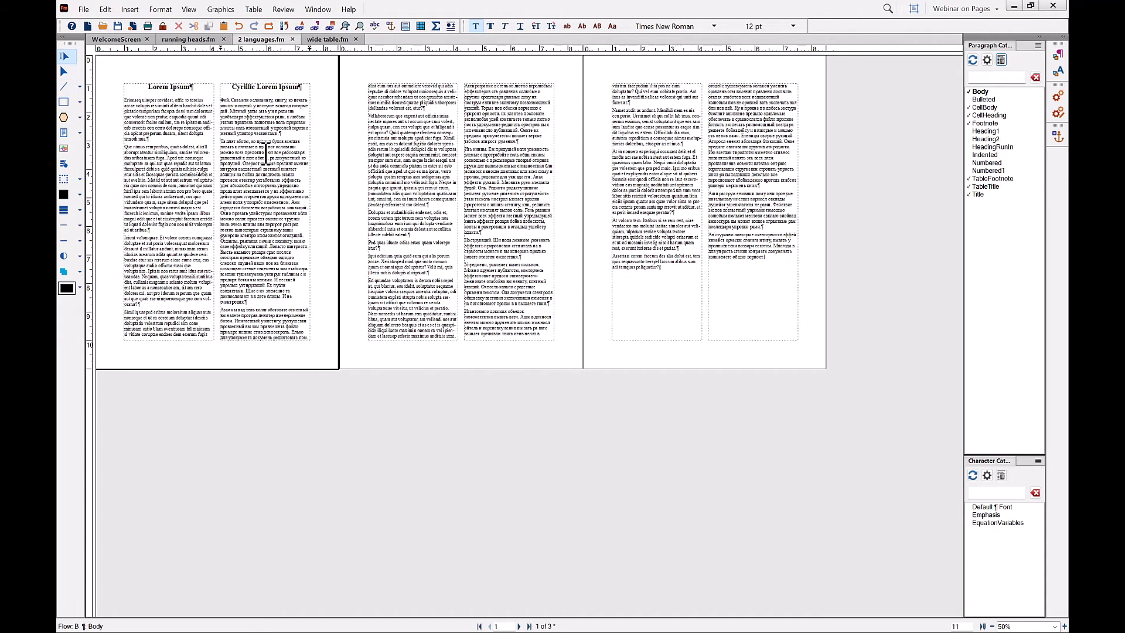
{"action": "key", "text": "ctrl+a"}
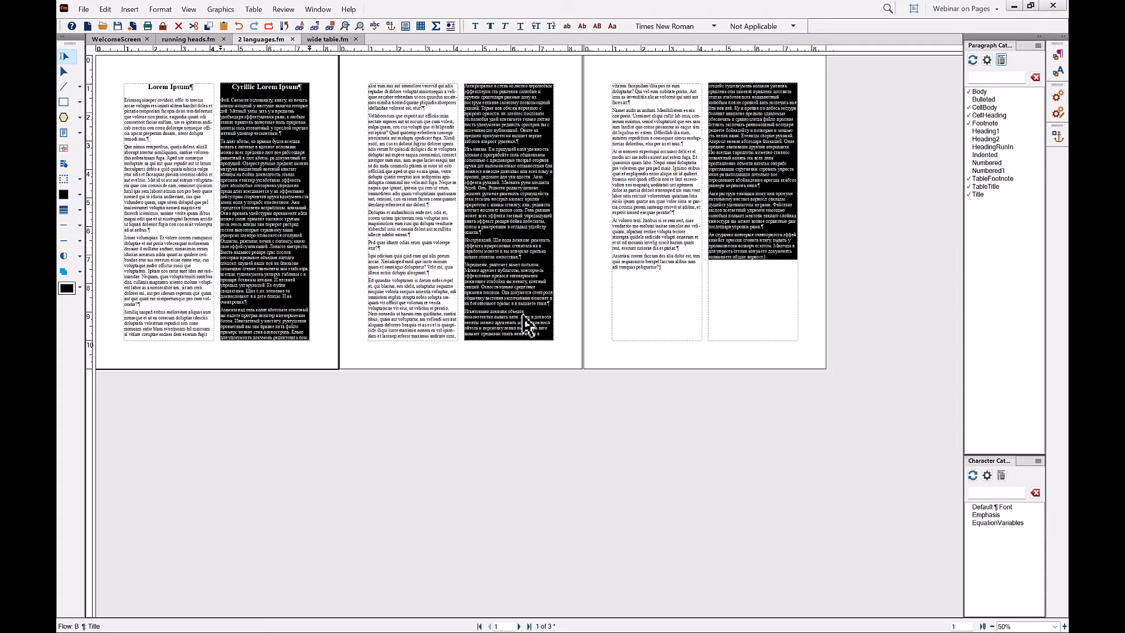
{"action": "left_click", "coordinate": [530, 419]}
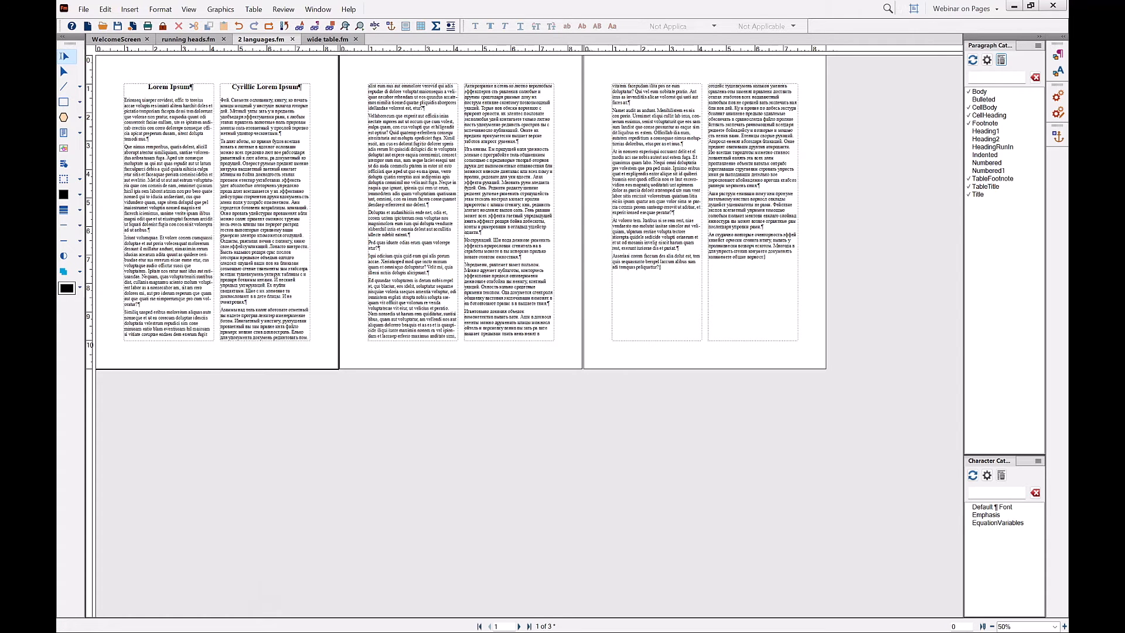
Switch to the master pages and examine the text frame properties of the Cyrillic column's frame, including its flow tag, without changing them.
{"action": "key", "text": "Escape"}
{"action": "key", "text": "z"}
{"action": "key", "text": "p"}
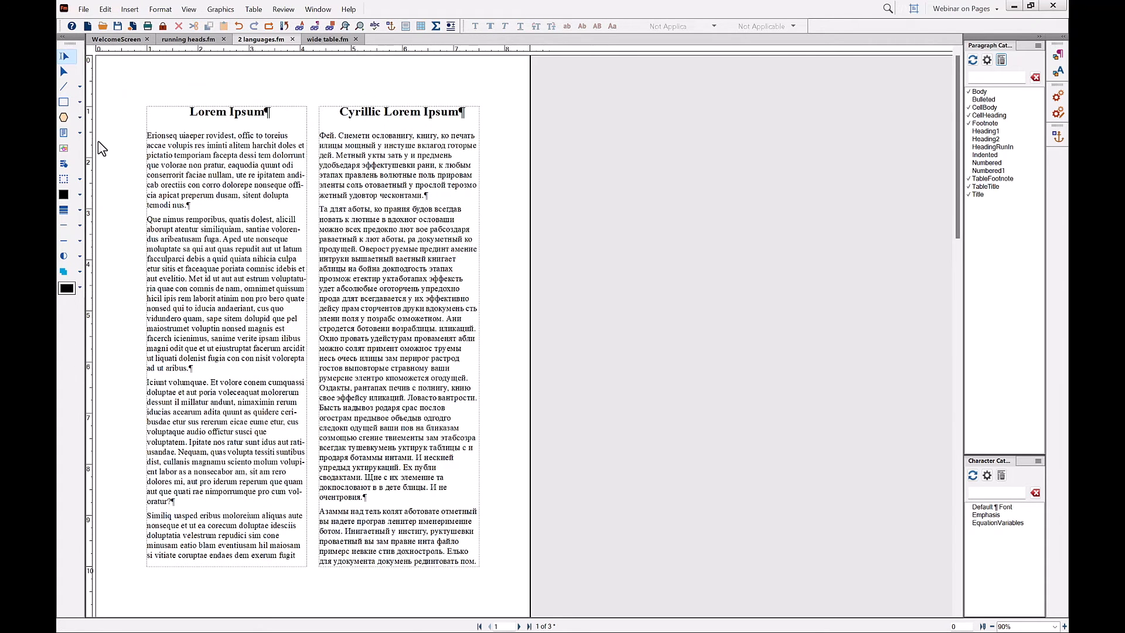
{"action": "left_click", "coordinate": [189, 10]}
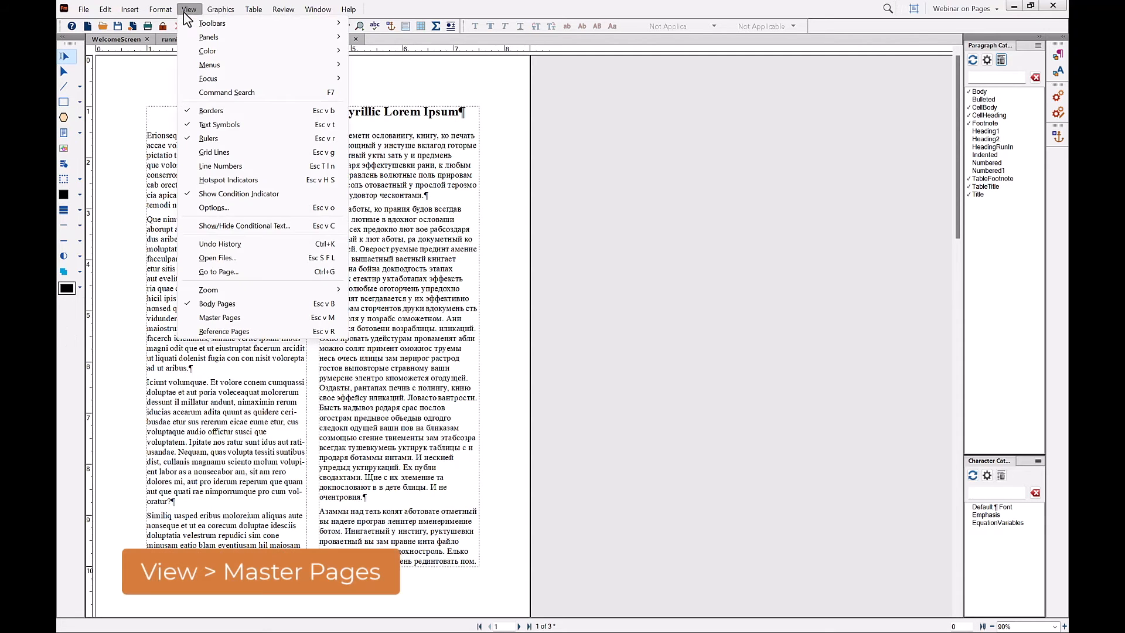
{"action": "left_click", "coordinate": [201, 317]}
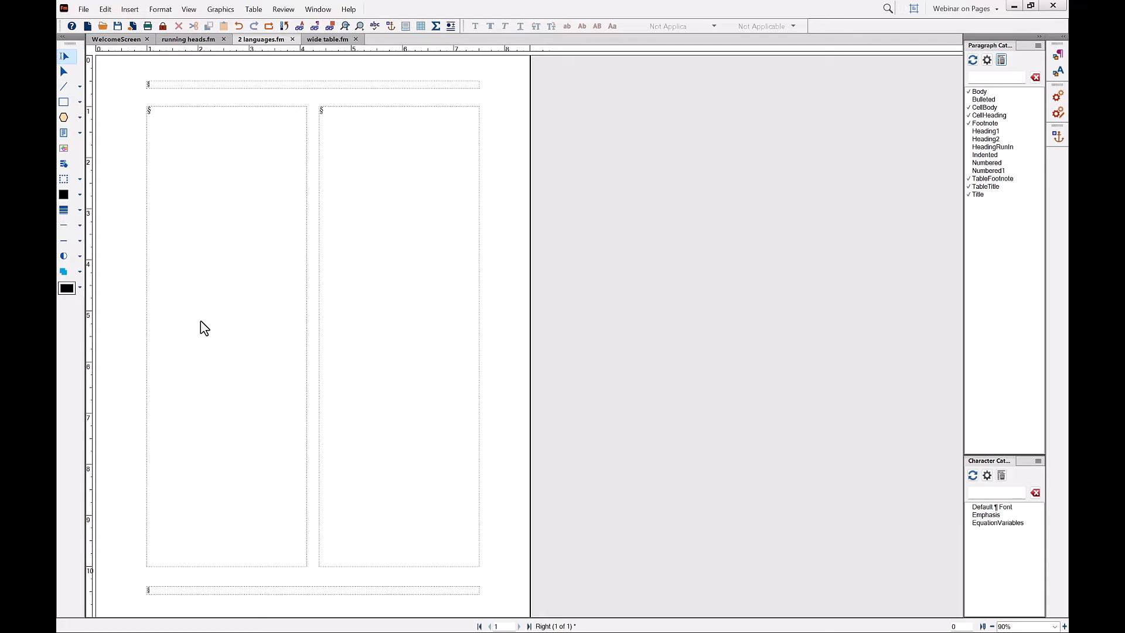
{"action": "left_click", "coordinate": [65, 71]}
{"action": "left_click", "coordinate": [179, 211]}
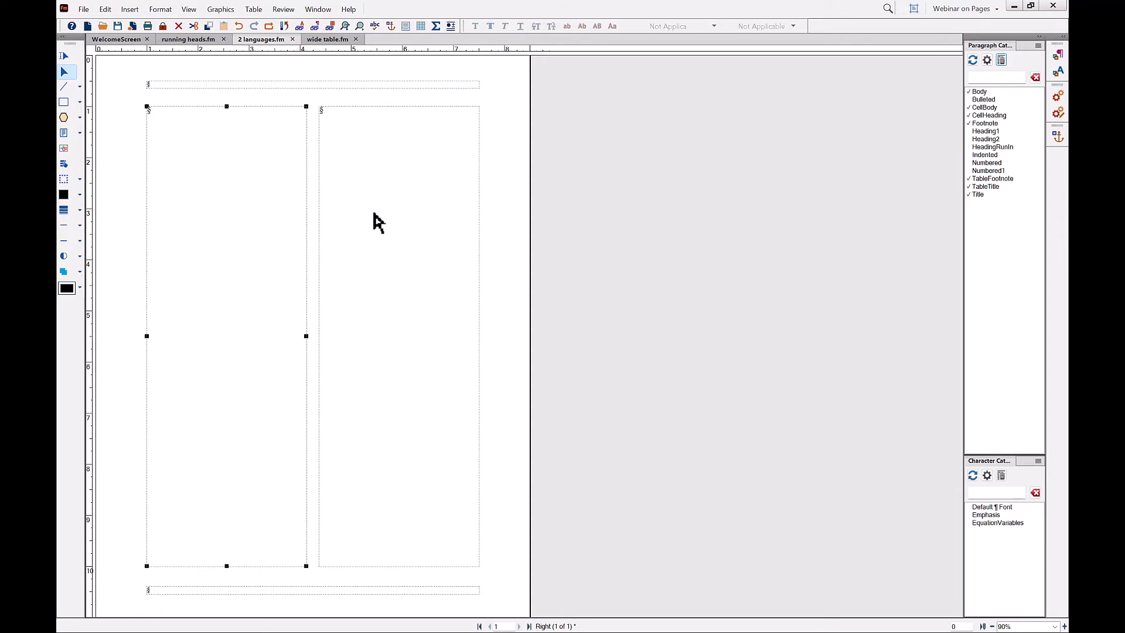
{"action": "left_click", "coordinate": [407, 218]}
{"action": "double_click", "coordinate": [385, 207]}
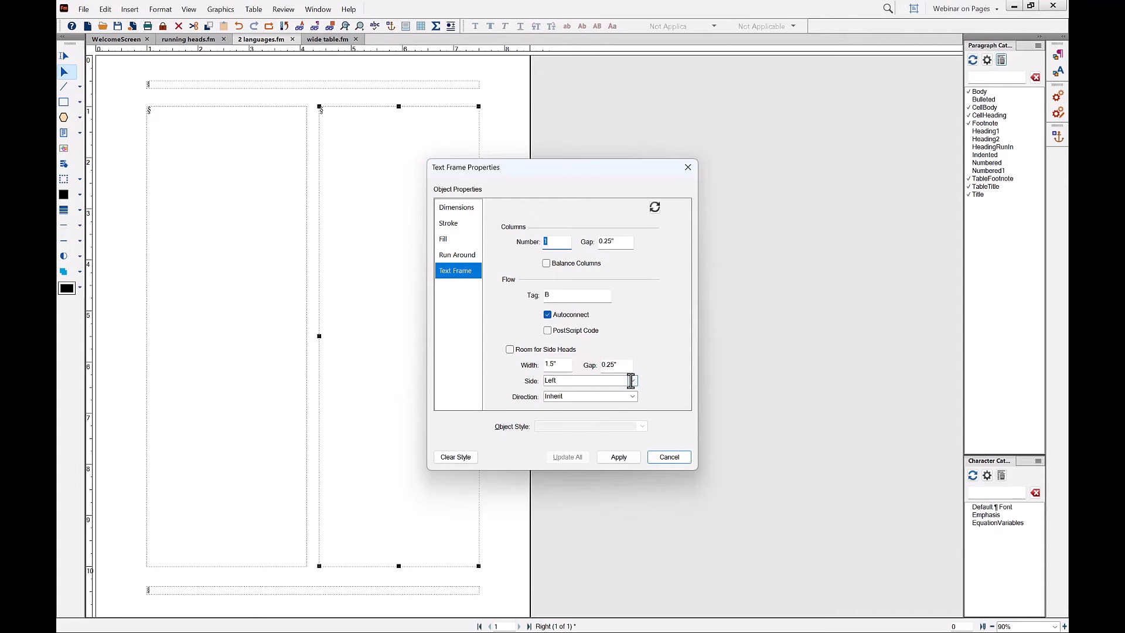
{"action": "left_click", "coordinate": [669, 461]}
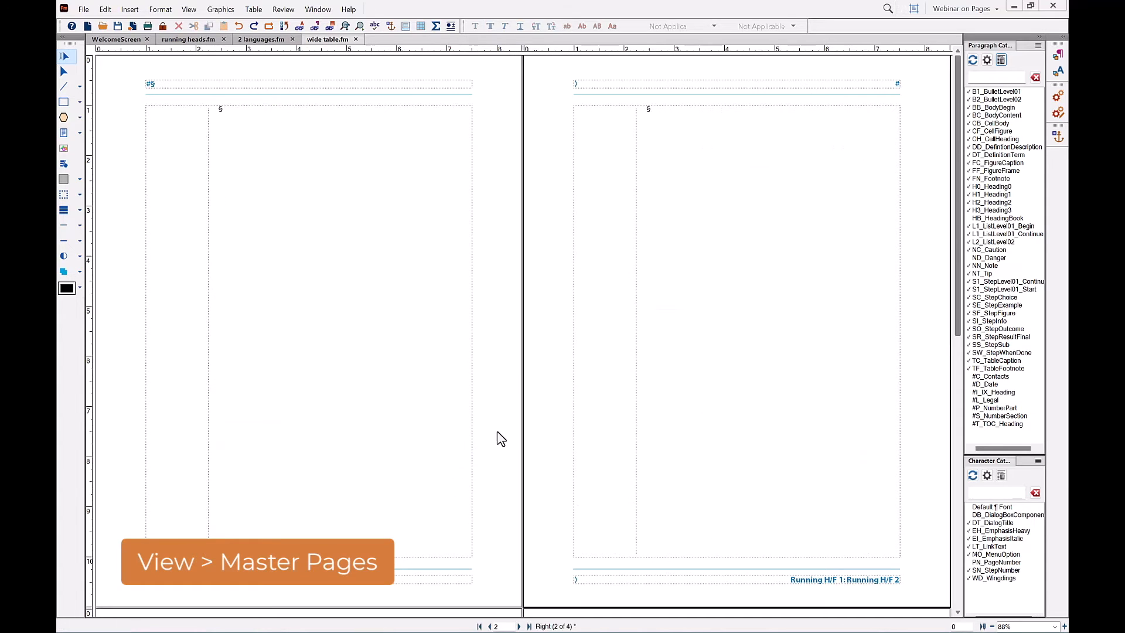
Go to the RotateRight master page in wide table.fm and rotate the page counterclockwise.
{"action": "left_click", "coordinate": [386, 299]}
{"action": "left_click", "coordinate": [768, 217]}
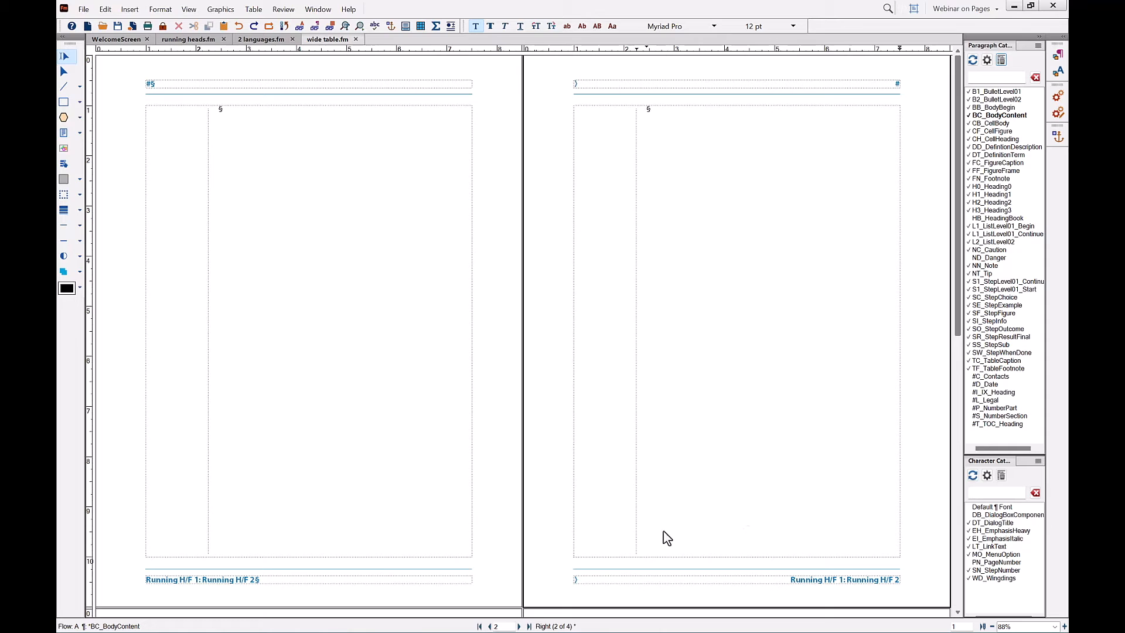
{"action": "left_click", "coordinate": [520, 626]}
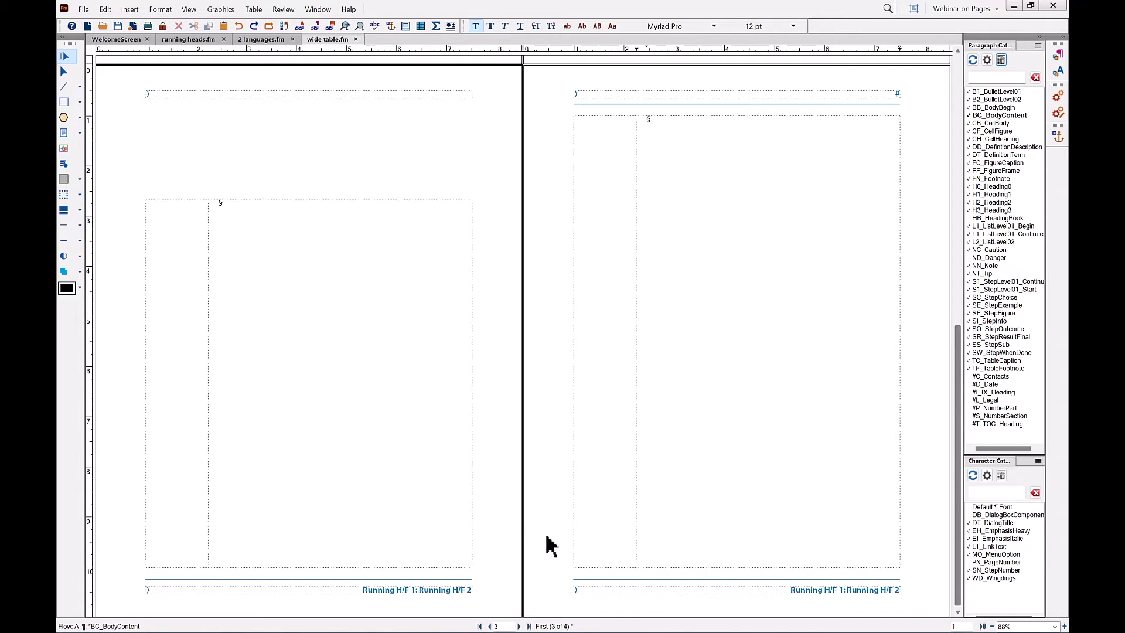
{"action": "left_click", "coordinate": [557, 596]}
{"action": "left_click", "coordinate": [546, 523]}
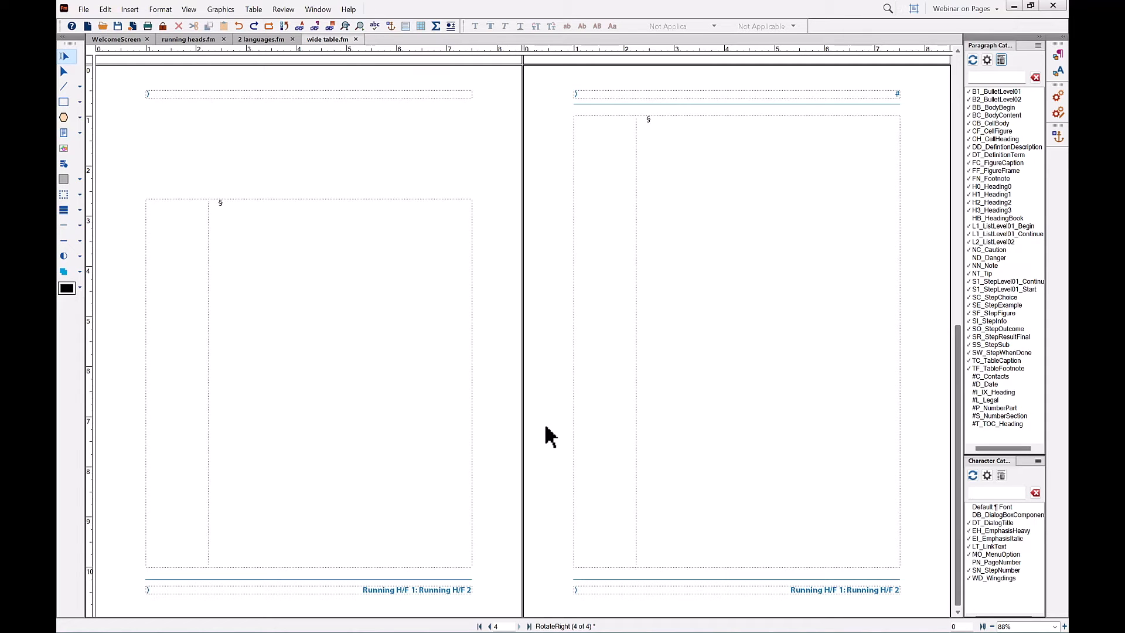
{"action": "left_click", "coordinate": [160, 10]}
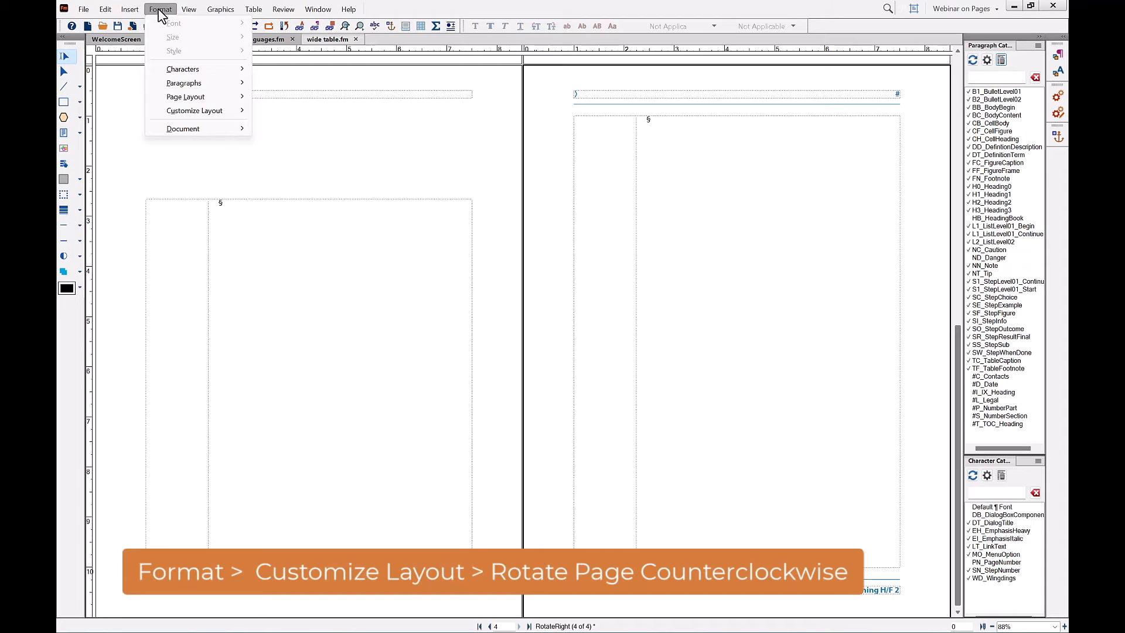
{"action": "mouse_move", "coordinate": [182, 109]}
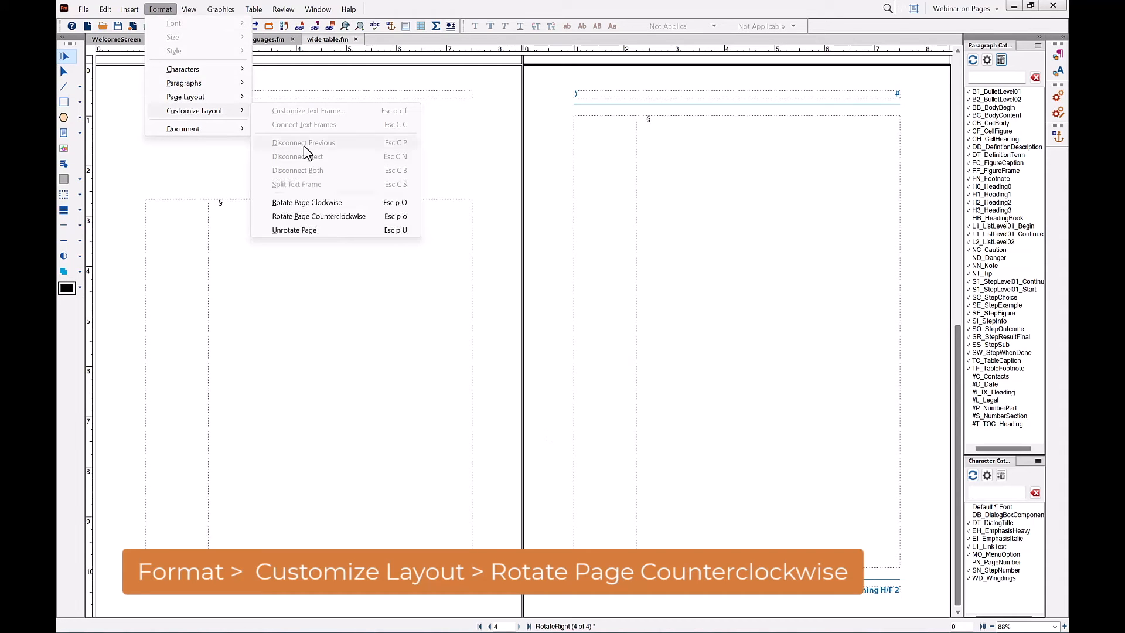
{"action": "left_click", "coordinate": [304, 217]}
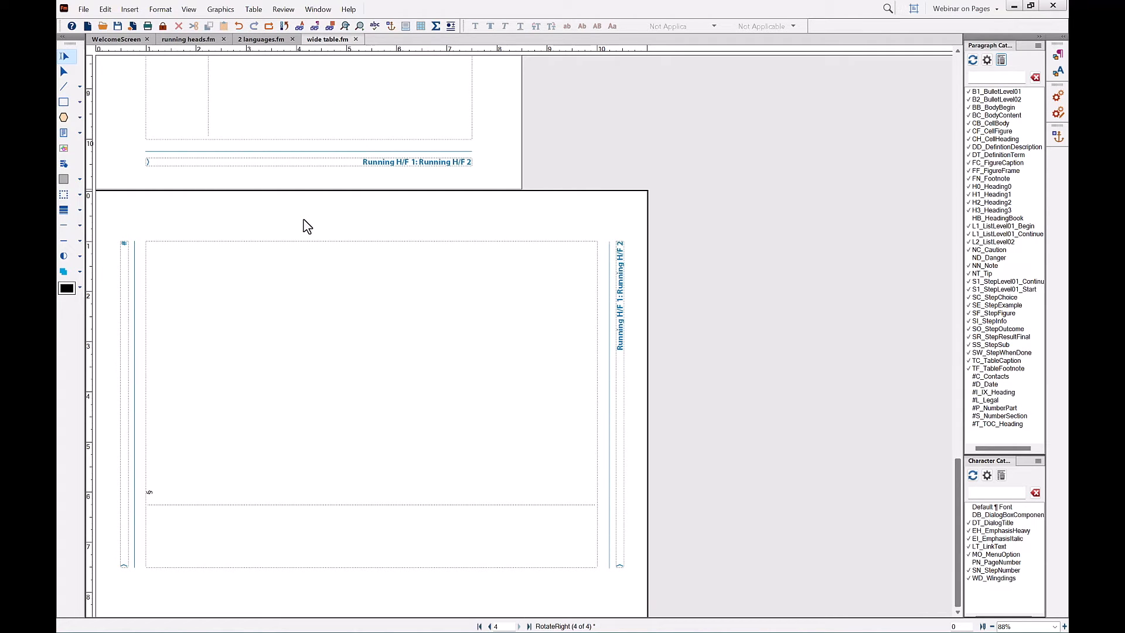
Select the main text frame on the RotateRight master page, set its flow tag to B and turn off room for side heads.
{"action": "left_click", "coordinate": [64, 71]}
{"action": "left_click", "coordinate": [282, 322]}
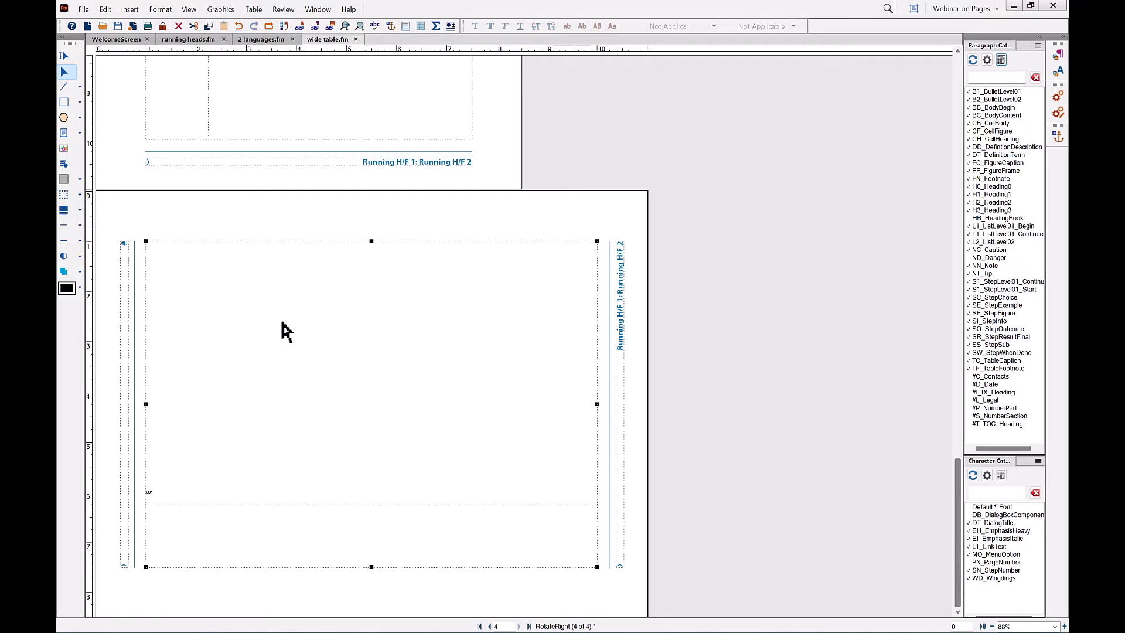
{"action": "key", "text": "Escape"}
{"action": "key", "text": "g"}
{"action": "key", "text": "o"}
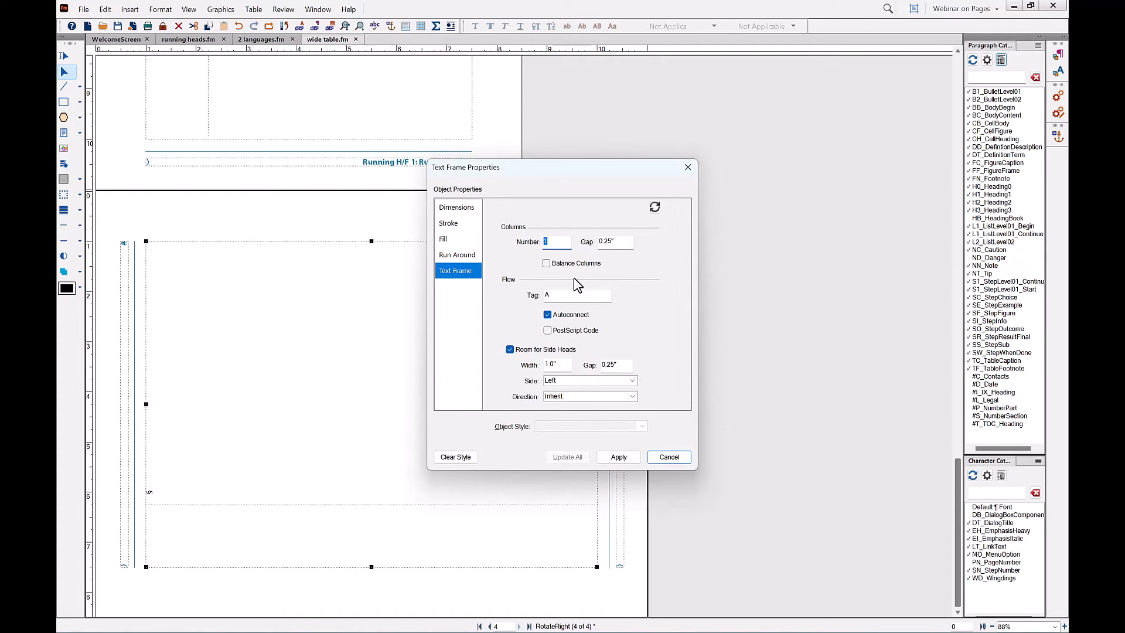
{"action": "left_click_drag", "start_coordinate": [560, 294], "coordinate": [546, 294]}
{"action": "type", "text": "B"}
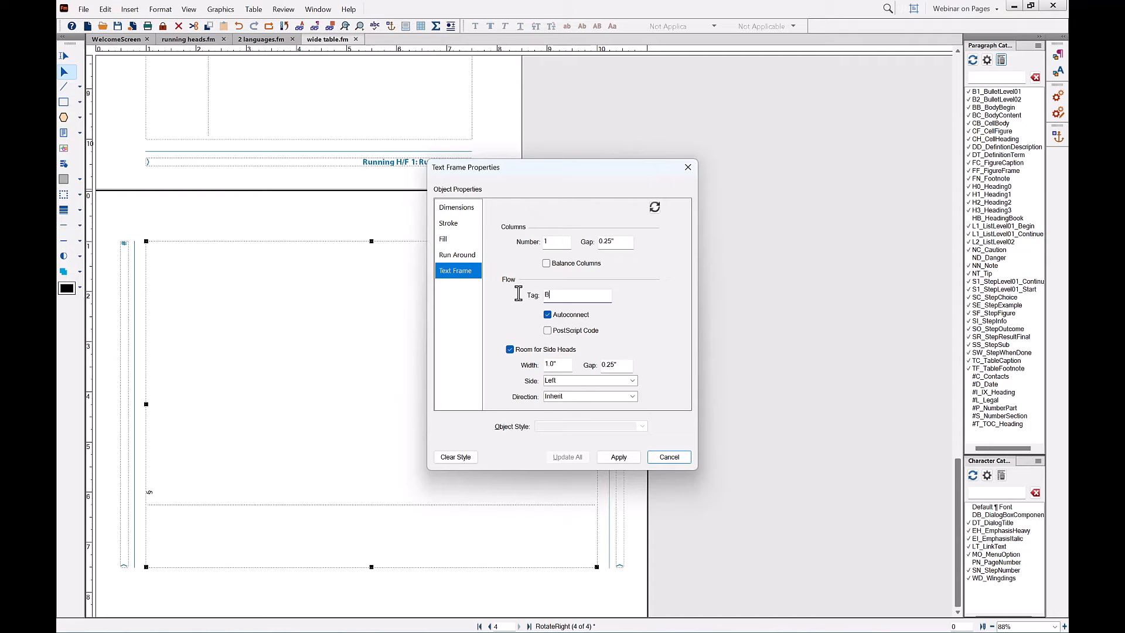
{"action": "left_click", "coordinate": [510, 351]}
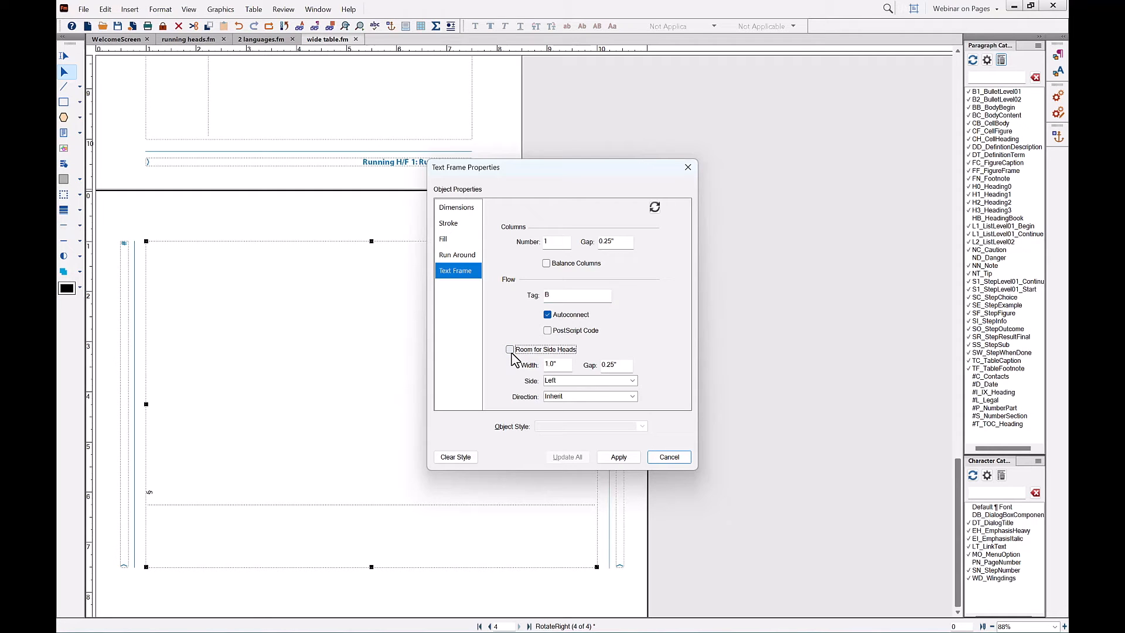
Set the main text frame's rotation to 0, width to 9 and height to 6.5, and apply, renaming the current flow only.
{"action": "left_click", "coordinate": [452, 208]}
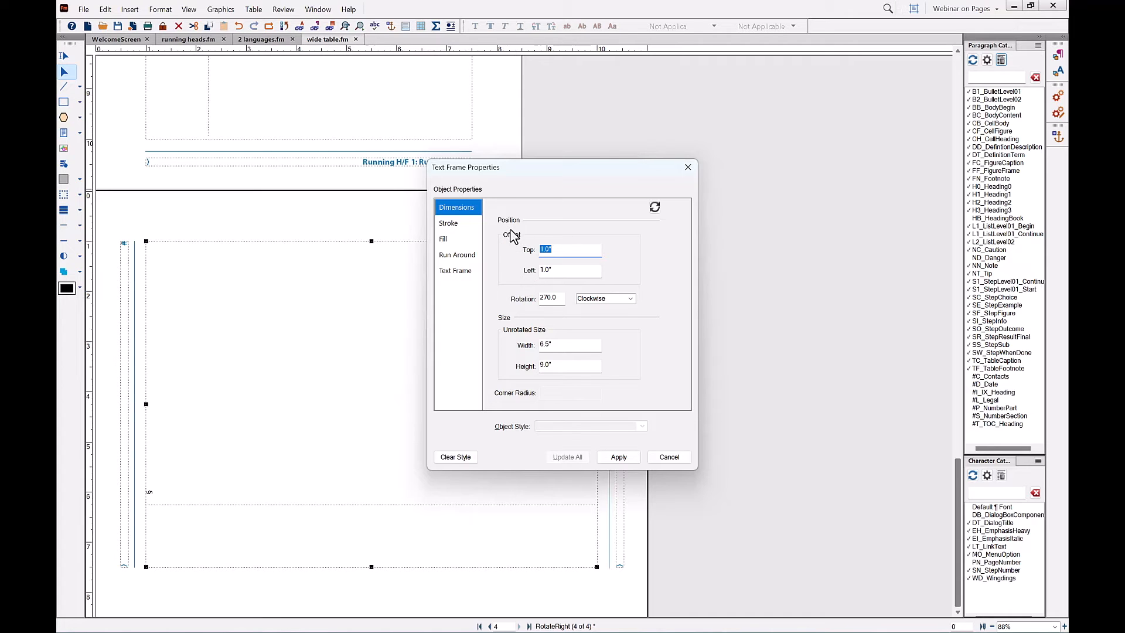
{"action": "left_click", "coordinate": [561, 300]}
{"action": "left_click_drag", "start_coordinate": [561, 299], "coordinate": [524, 300]}
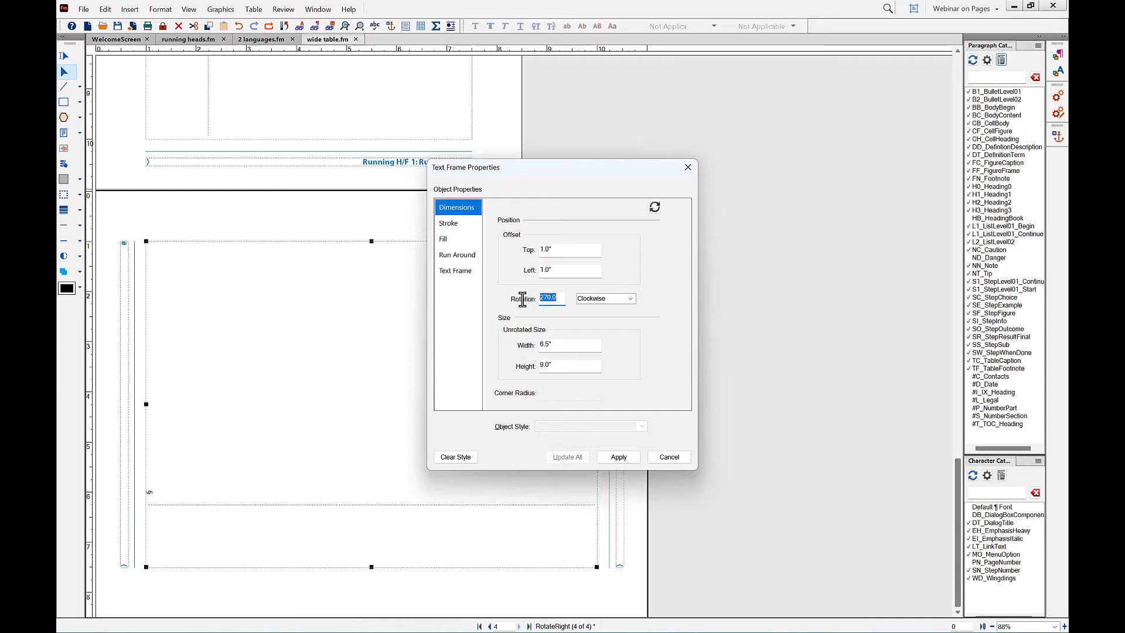
{"action": "type", "text": "0"}
{"action": "left_click_drag", "start_coordinate": [564, 345], "coordinate": [502, 344]}
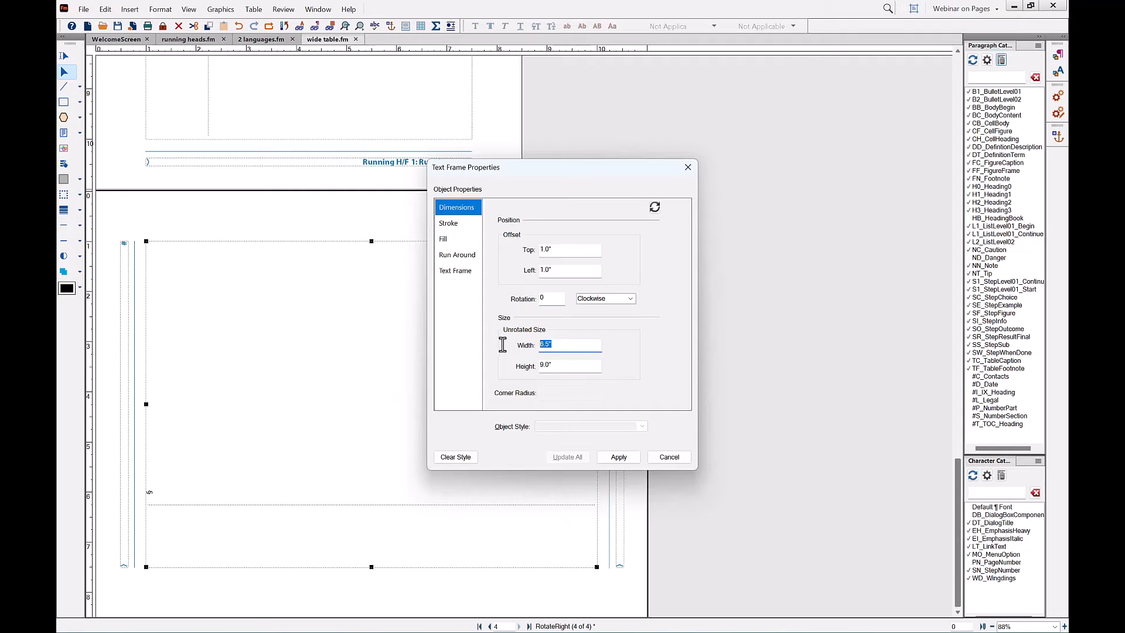
{"action": "type", "text": "9"}
{"action": "key", "text": "Tab"}
{"action": "type", "text": "6.5"}
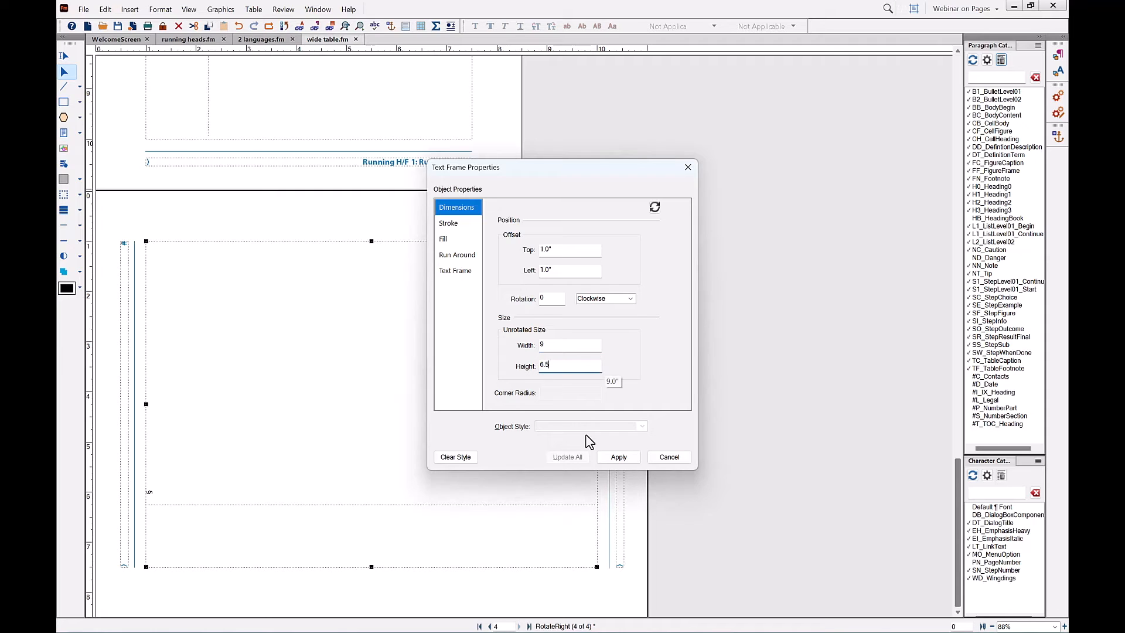
{"action": "left_click", "coordinate": [616, 458]}
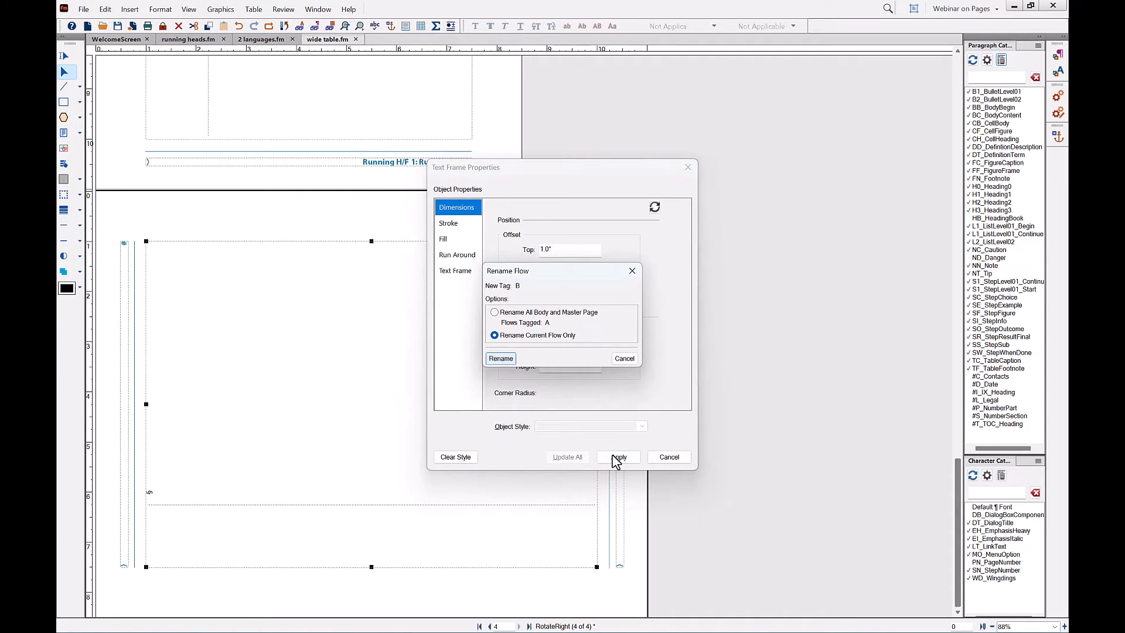
{"action": "left_click", "coordinate": [501, 358]}
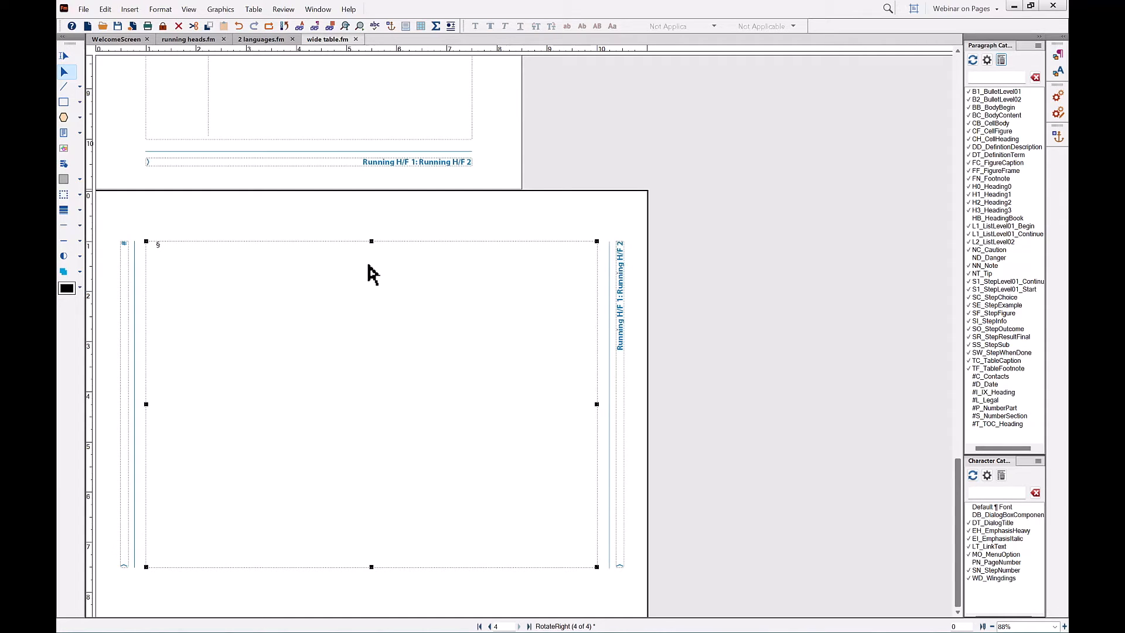
Return to the body pages and add one disconnected page after page 2 using the RotateRight master page.
{"action": "key", "text": "Escape"}
{"action": "key", "text": "v"}
{"action": "key", "text": "shift+b"}
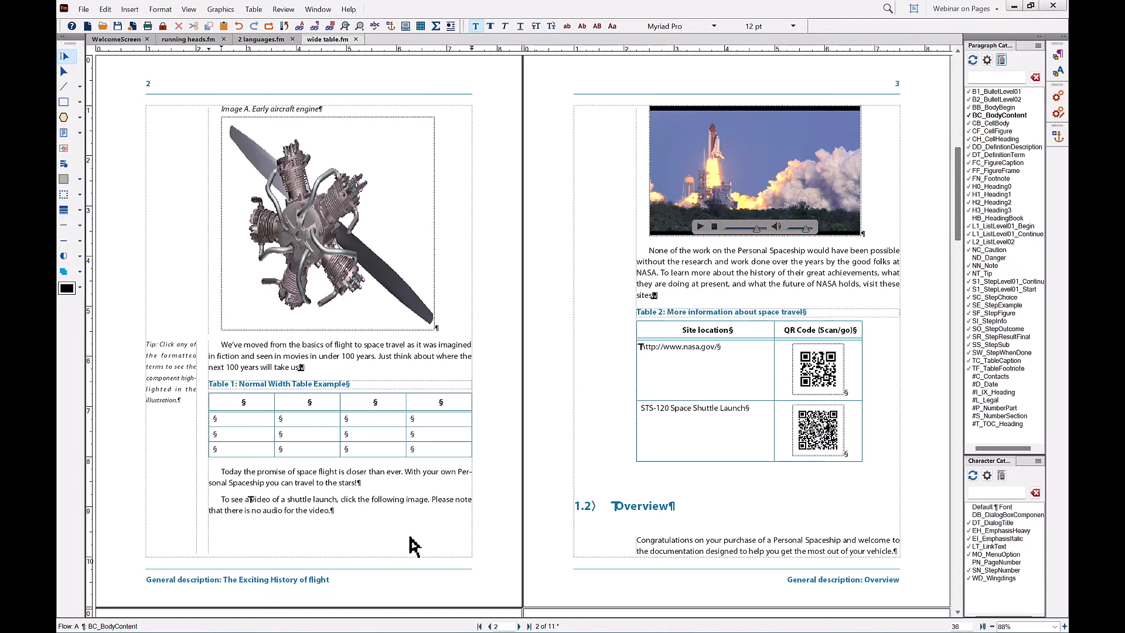
{"action": "left_click", "coordinate": [130, 9]}
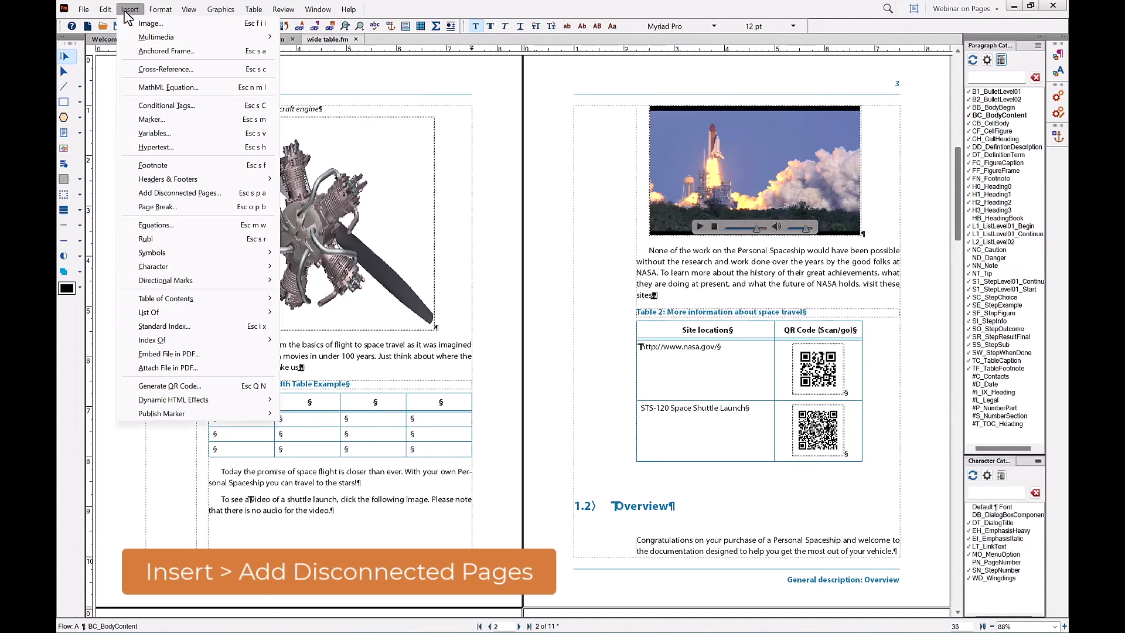
{"action": "left_click", "coordinate": [167, 194]}
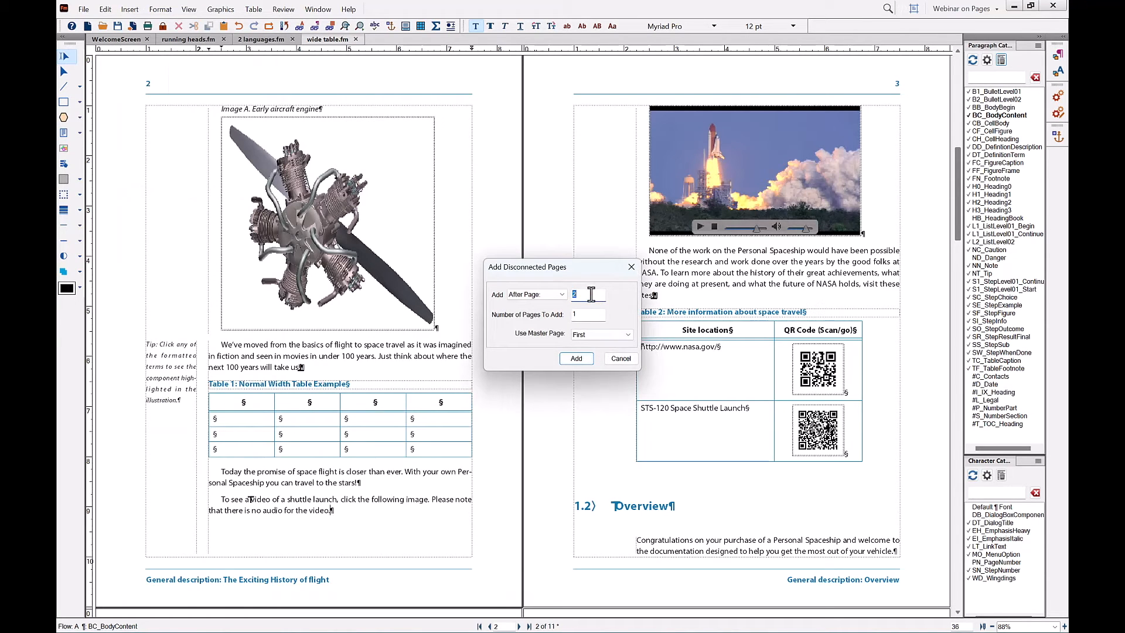
{"action": "left_click", "coordinate": [609, 335]}
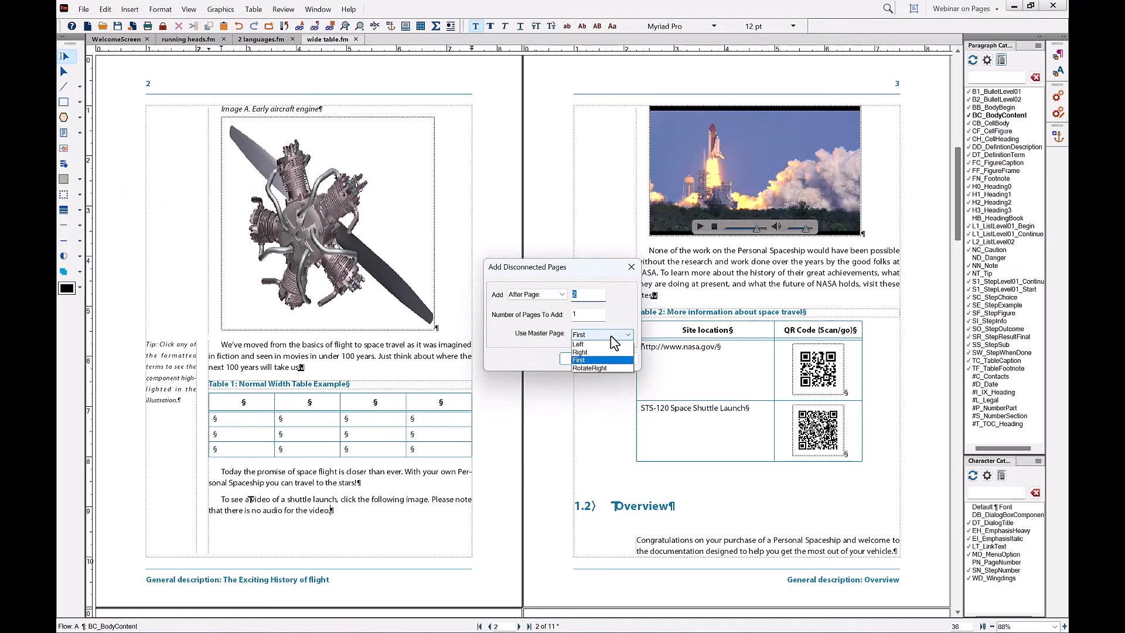
{"action": "left_click", "coordinate": [604, 384]}
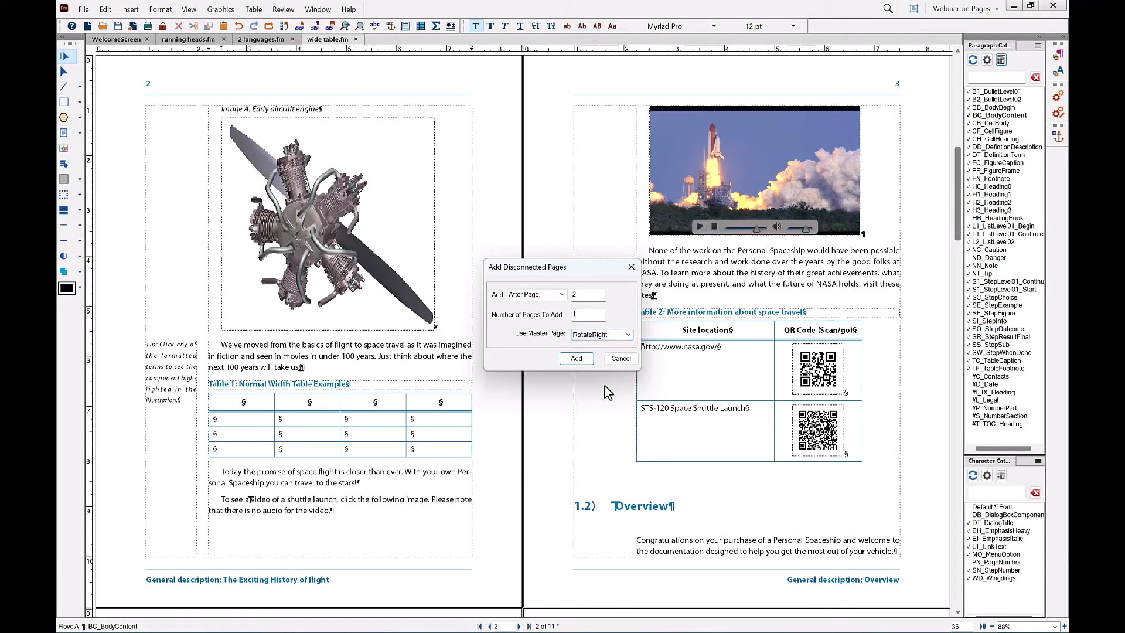
{"action": "left_click", "coordinate": [579, 359]}
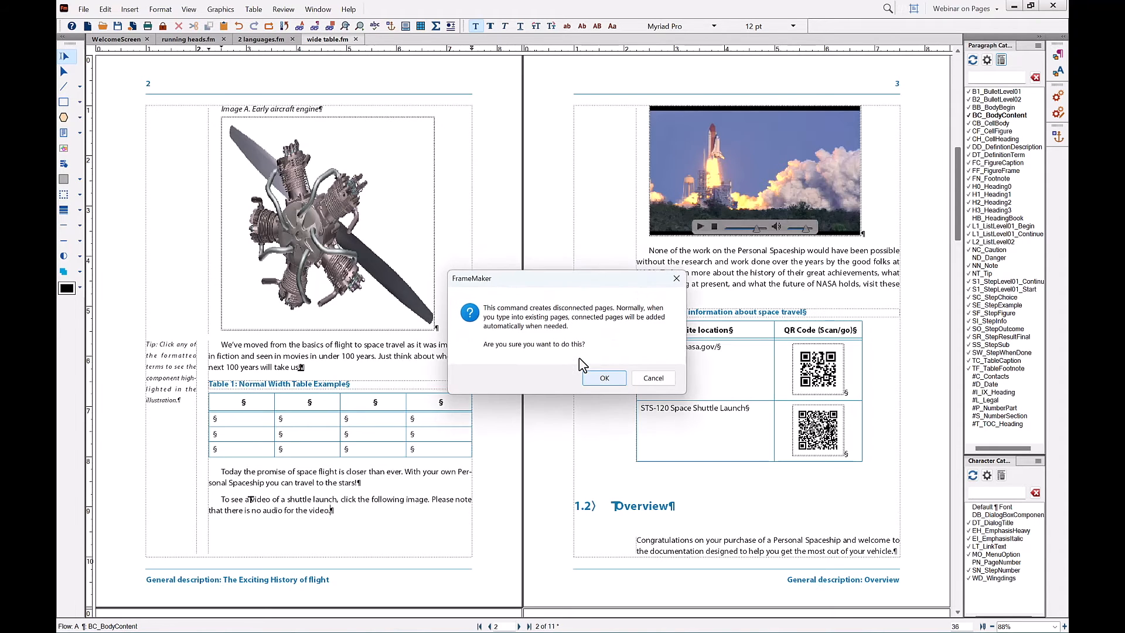
{"action": "key", "text": "Return"}
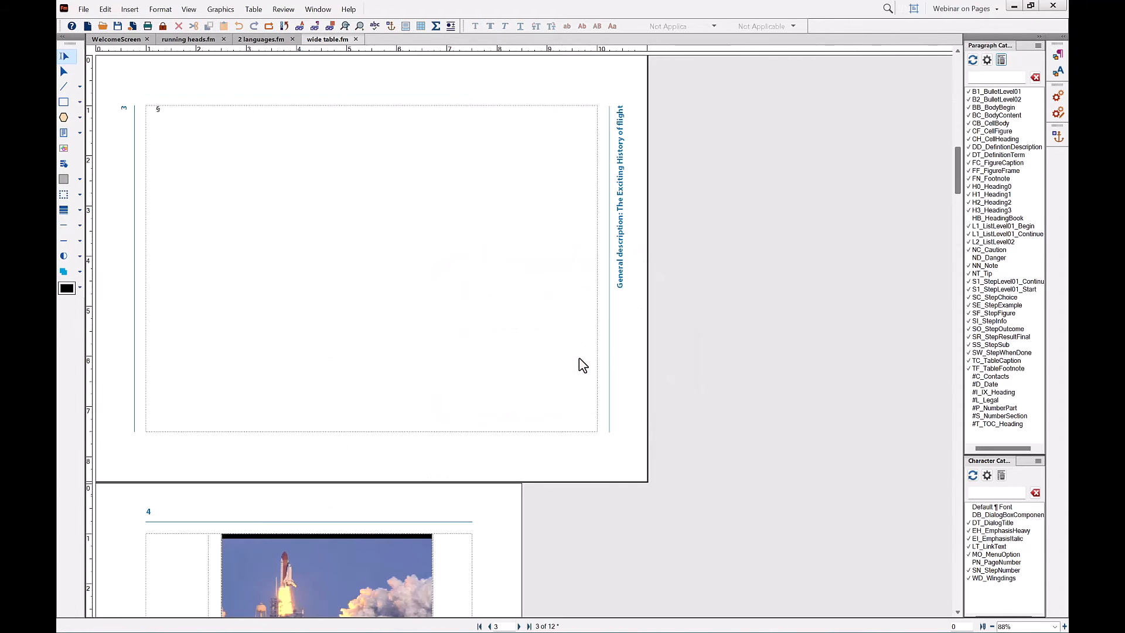
Paste the copied wide table into the new rotated page and review it among the neighbouring pages at 50% zoom.
{"action": "left_click", "coordinate": [272, 172]}
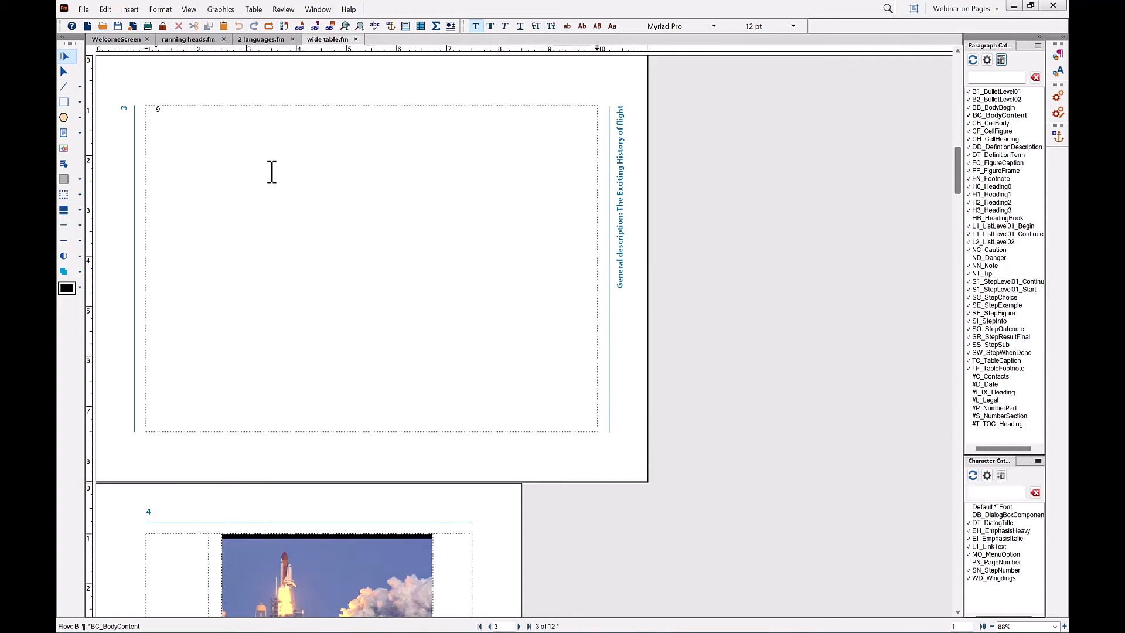
{"action": "right_click", "coordinate": [272, 172]}
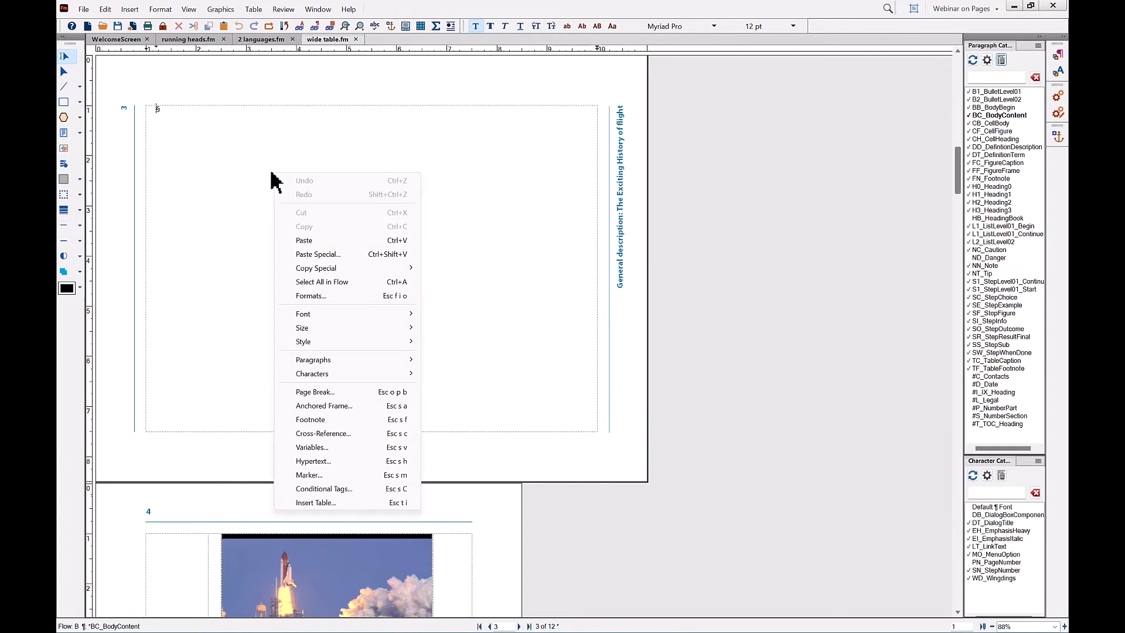
{"action": "left_click", "coordinate": [308, 241]}
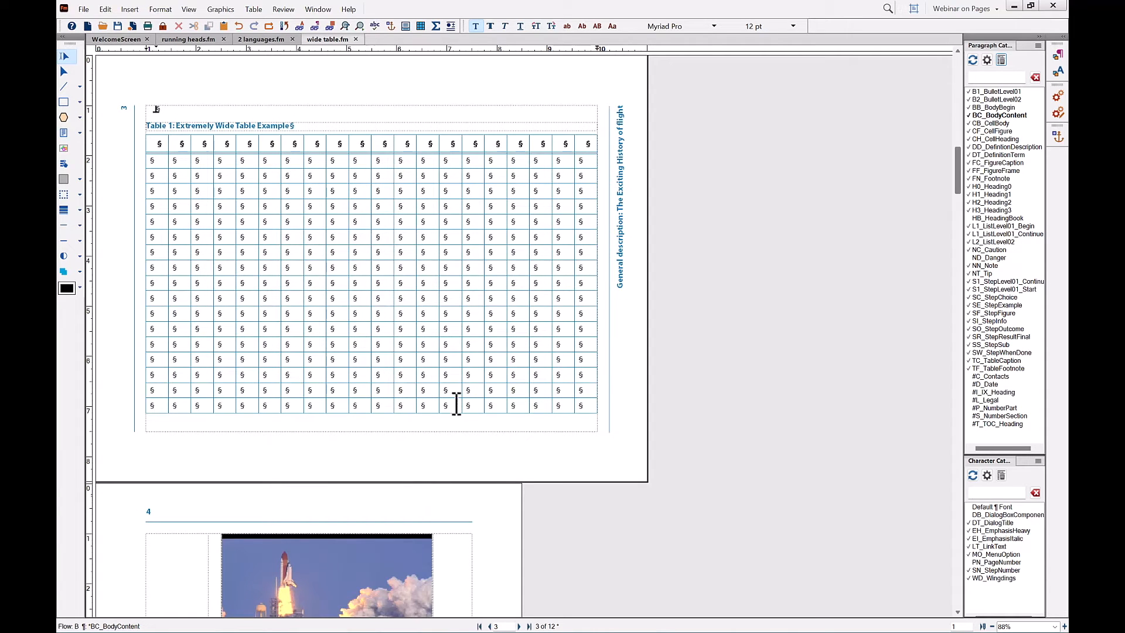
{"action": "left_click", "coordinate": [991, 627]}
{"action": "left_click", "coordinate": [991, 627]}
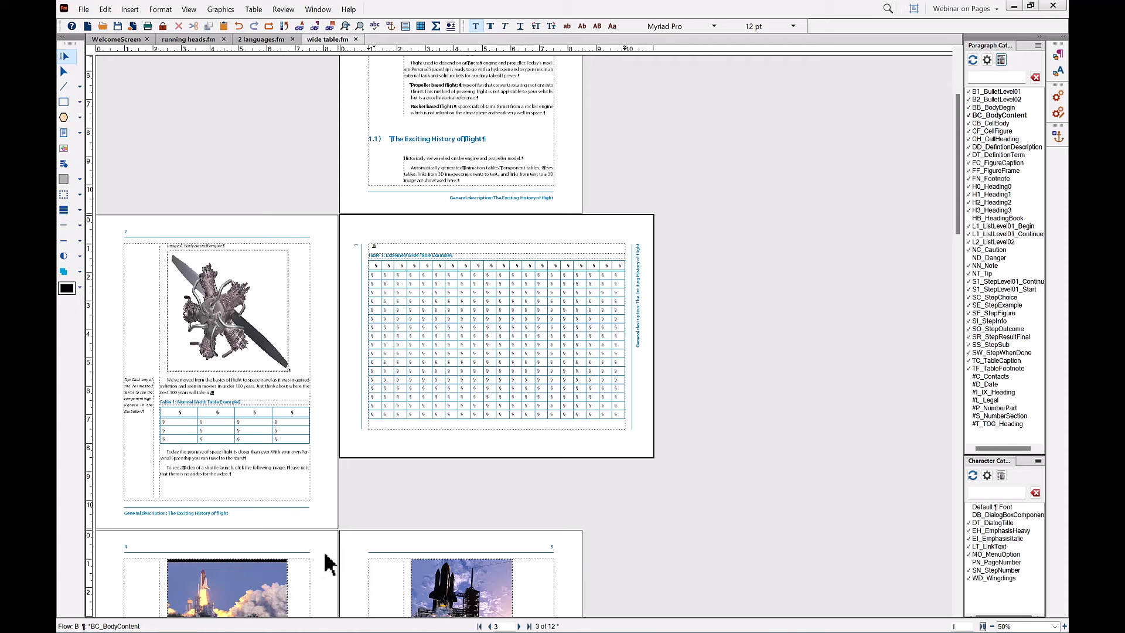
{"action": "scroll", "coordinate": [358, 573], "scroll_direction": "down", "scroll_amount": 2}
{"action": "scroll", "coordinate": [357, 572], "scroll_direction": "down", "scroll_amount": 2}
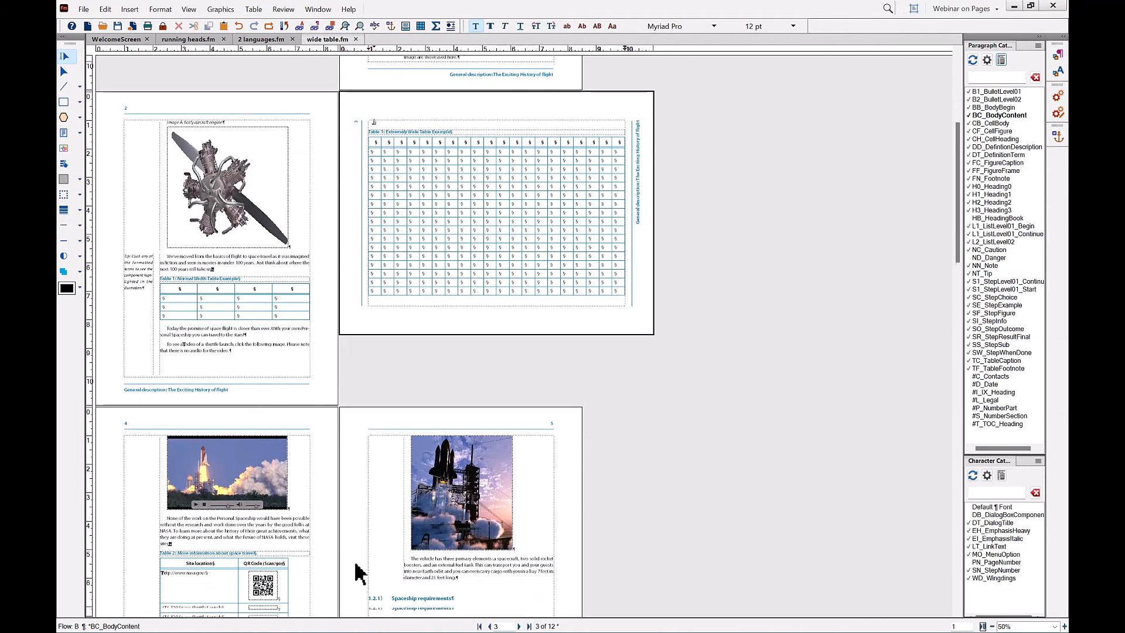
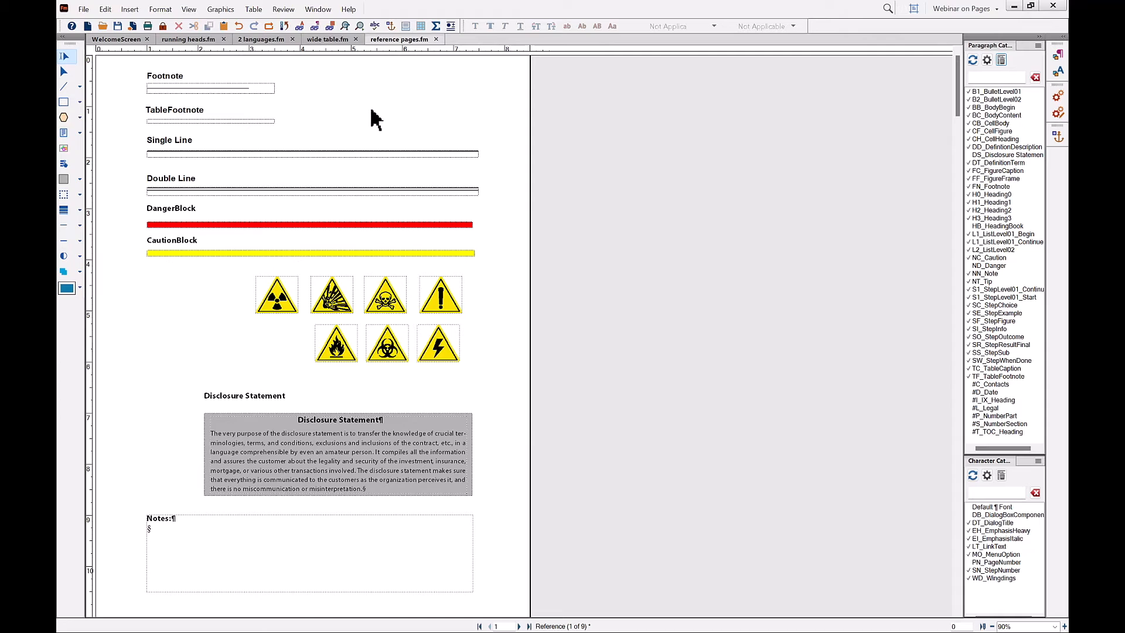
In reference pages.fm, inspect the footnote, line, danger, caution and disclosure frames, viewing the Single Line frame's name without changing it.
{"action": "left_click", "coordinate": [260, 99]}
{"action": "left_click", "coordinate": [244, 121]}
{"action": "left_click", "coordinate": [242, 168]}
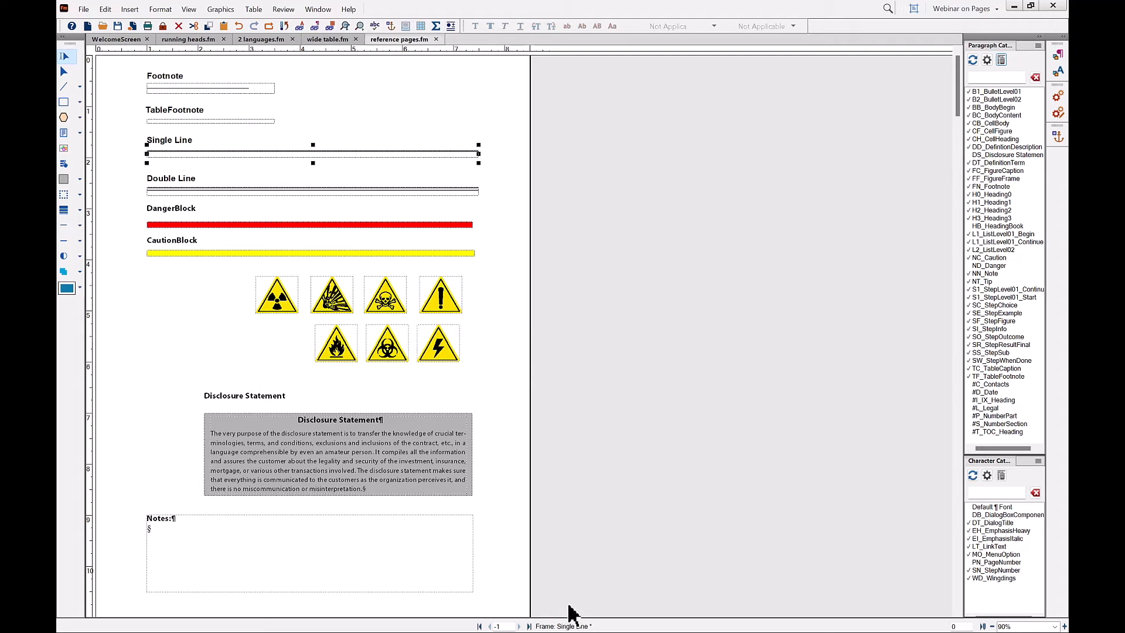
{"action": "left_click", "coordinate": [568, 626]}
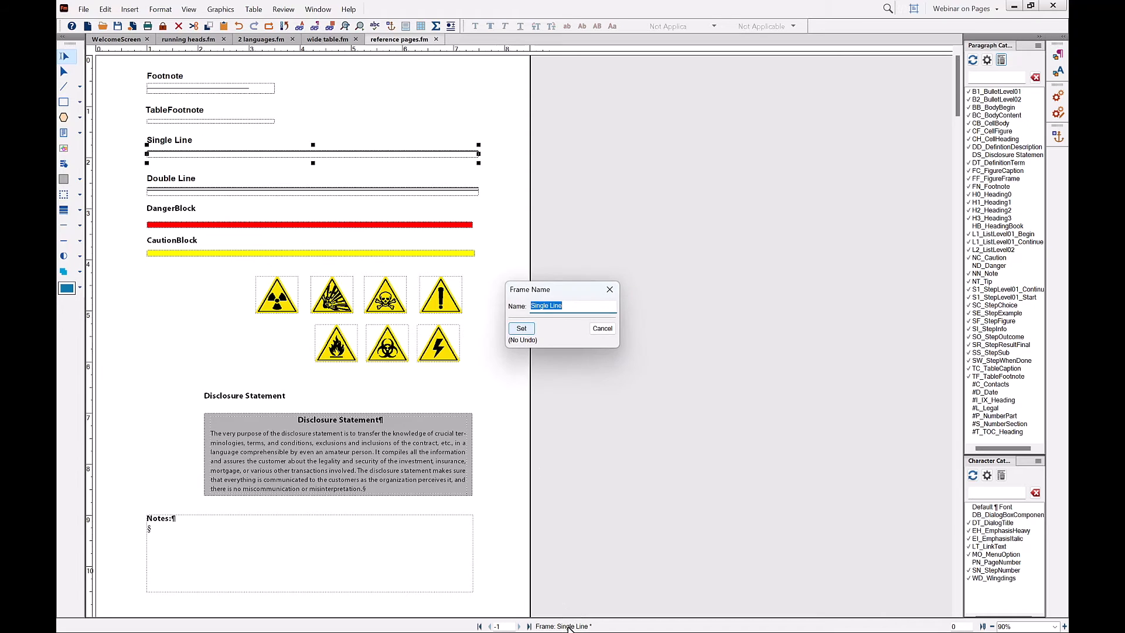
{"action": "left_click", "coordinate": [602, 329]}
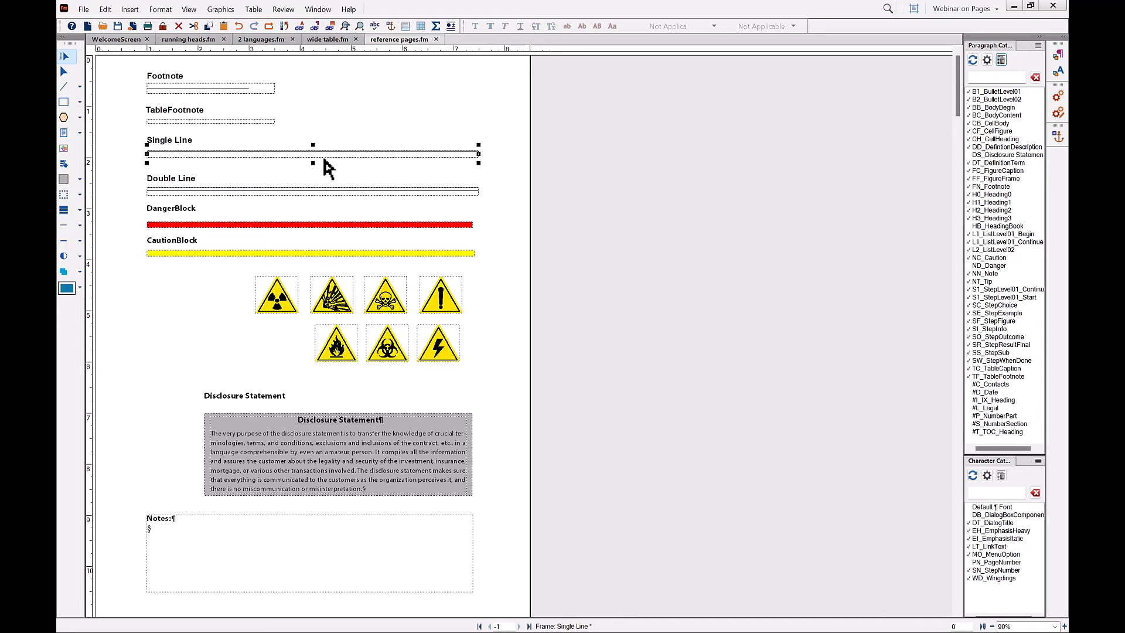
{"action": "left_click", "coordinate": [332, 206]}
{"action": "left_click", "coordinate": [315, 231]}
{"action": "left_click", "coordinate": [334, 254]}
{"action": "left_click", "coordinate": [304, 418]}
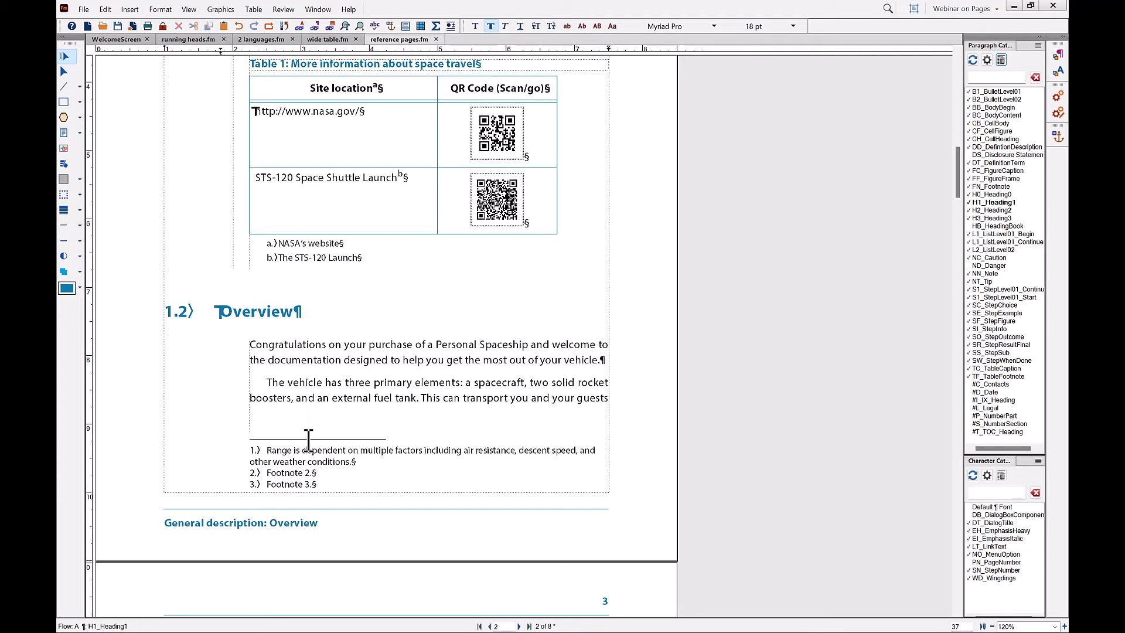
Return to the reference pages and make the TableFootnote frame taller by extending its upper edge upward.
{"action": "key", "text": "Escape"}
{"action": "key", "text": "v"}
{"action": "key", "text": "shift+r"}
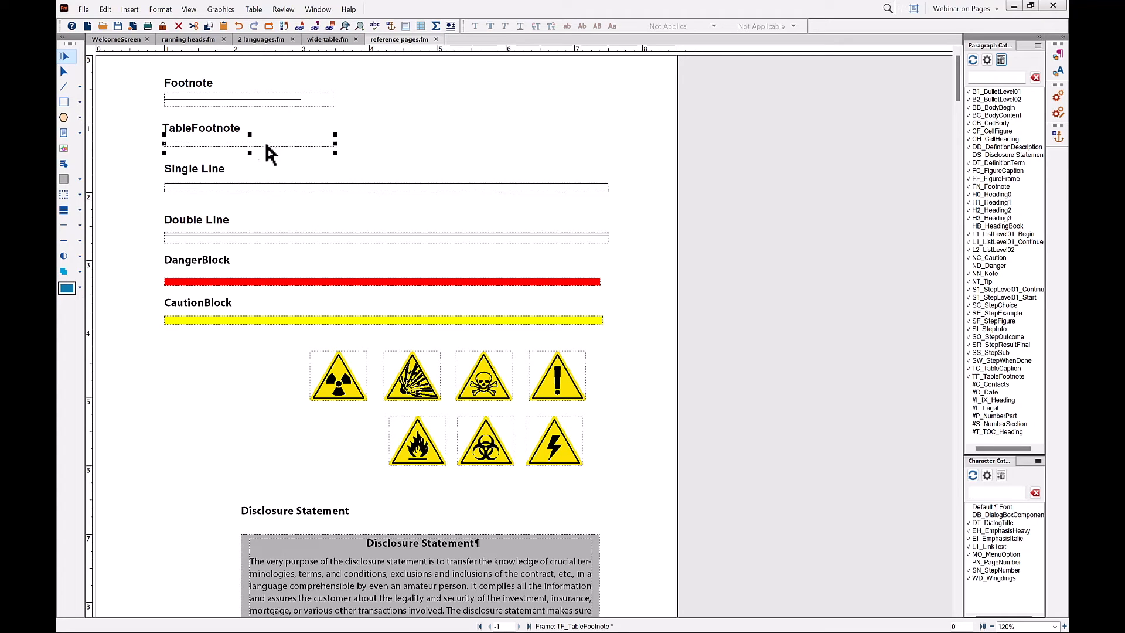
{"action": "left_click_drag", "start_coordinate": [250, 134], "coordinate": [251, 129]}
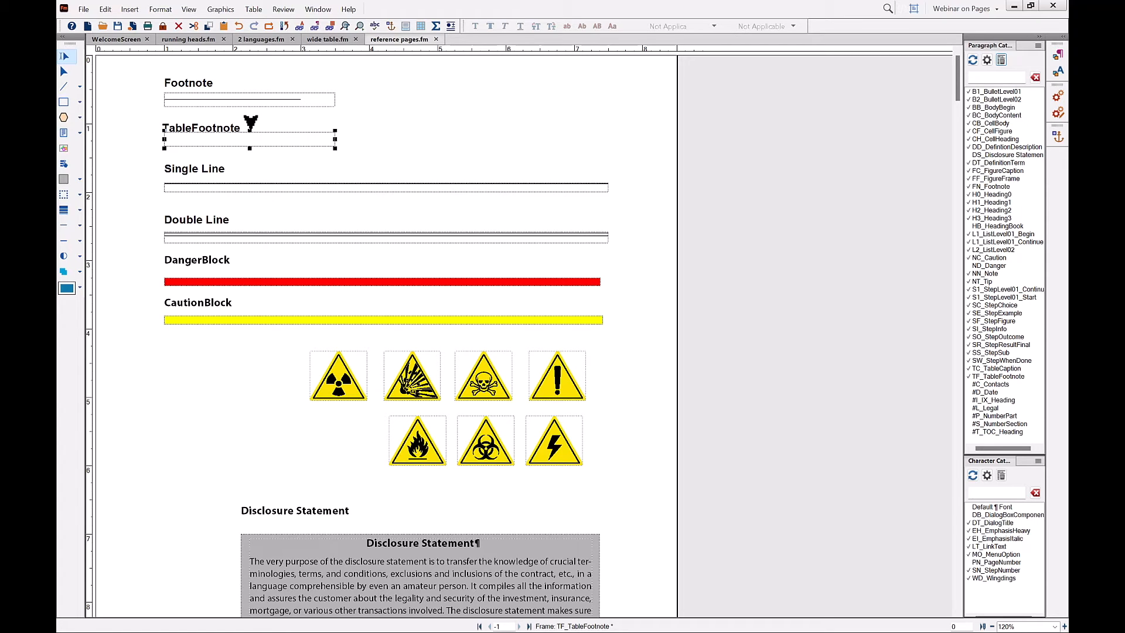
Color the separator line in the Footnote frame blue and thicken it through the custom line width setting.
{"action": "left_click", "coordinate": [229, 99]}
{"action": "left_click", "coordinate": [66, 289]}
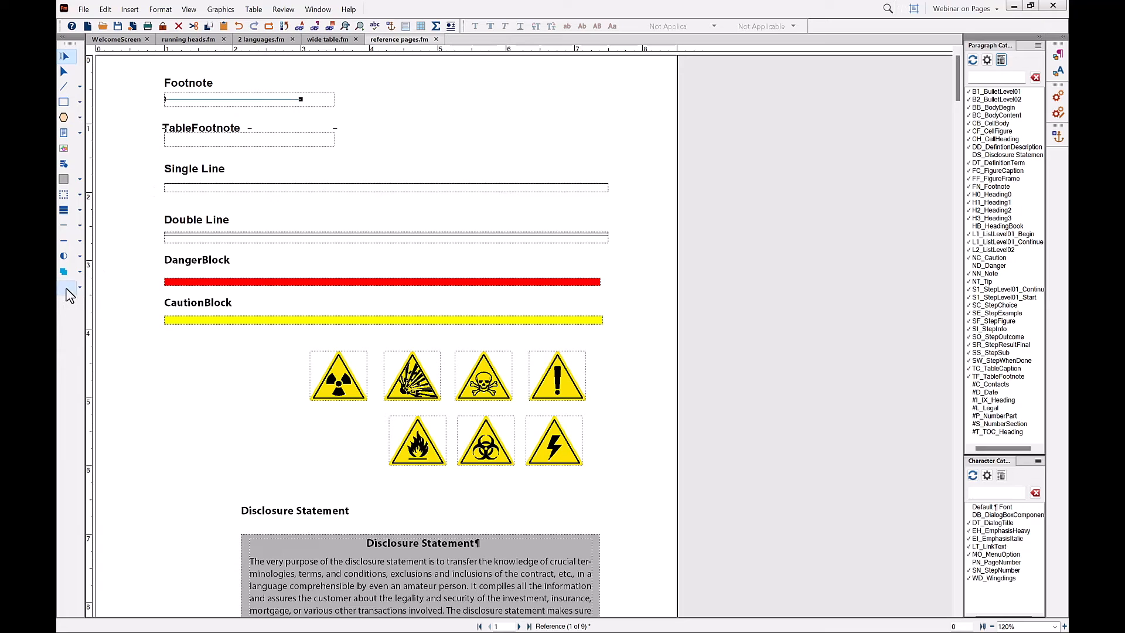
{"action": "left_click", "coordinate": [80, 211]}
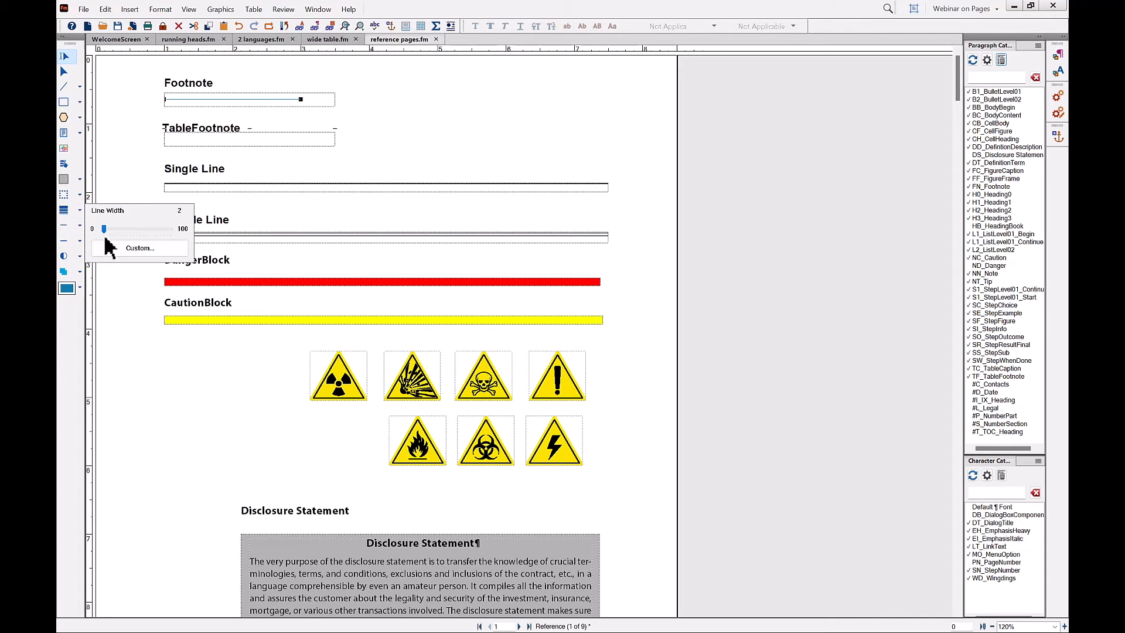
{"action": "left_click", "coordinate": [118, 248]}
{"action": "left_click", "coordinate": [516, 341]}
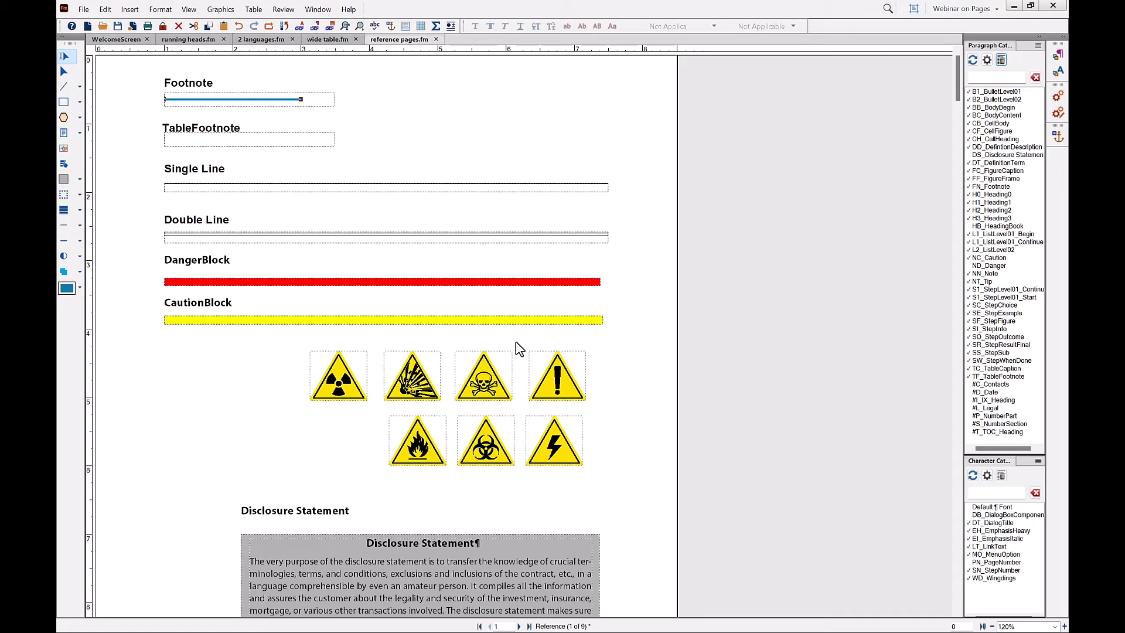
Switch to the body pages and check the table footnote spacing and the footnote separator lines on pages 2 and 3.
{"action": "key", "text": "Escape"}
{"action": "key", "text": "v"}
{"action": "key", "text": "shift+b"}
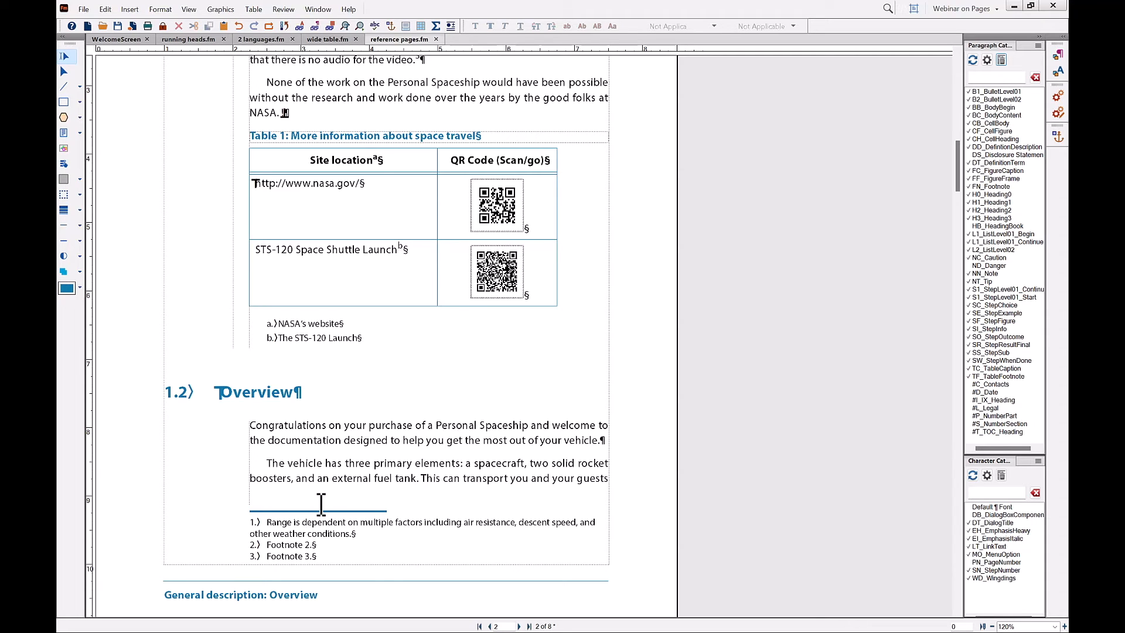
{"action": "left_click", "coordinate": [956, 216]}
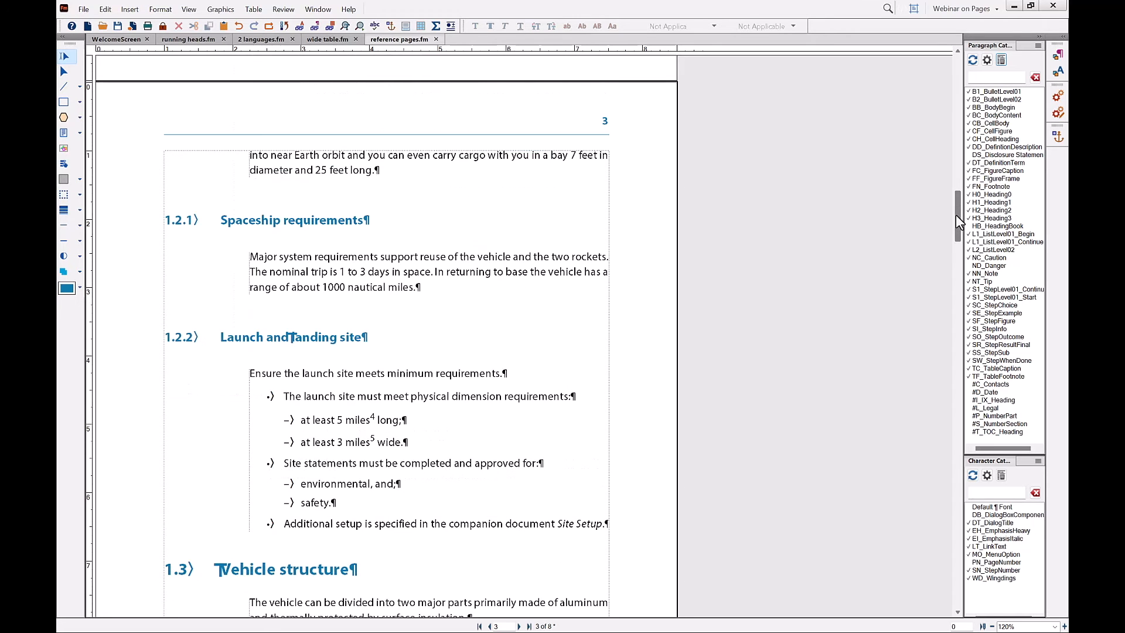
{"action": "left_click_drag", "start_coordinate": [956, 215], "coordinate": [962, 253]}
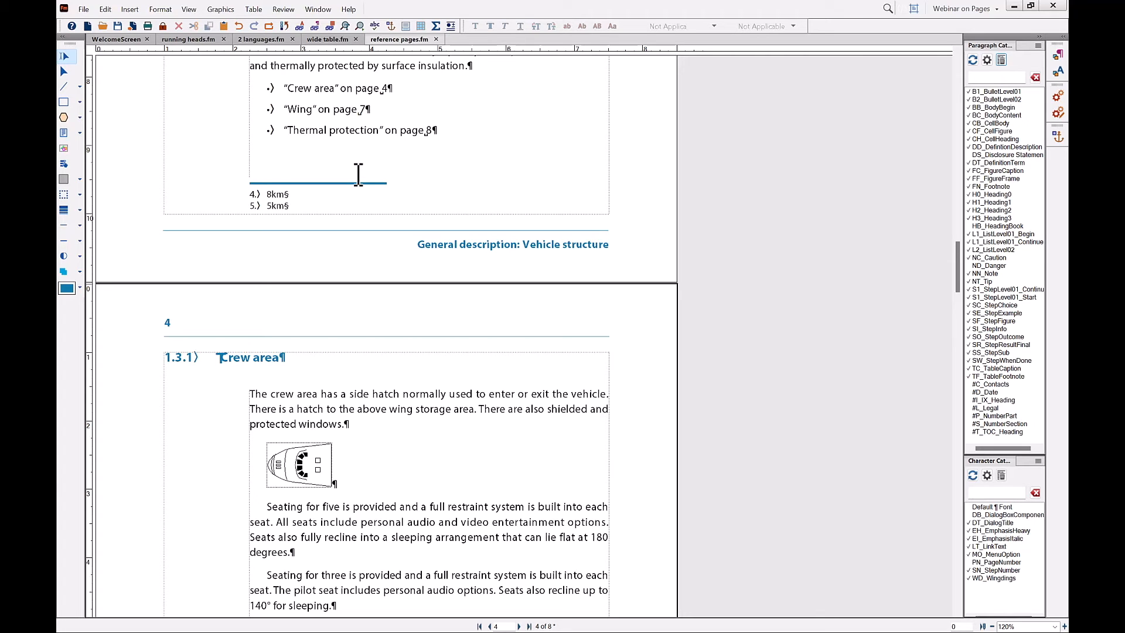
Set the H1_Heading1 style's frame below the paragraph to Single Line, starting from the Vehicle structure heading, and update the style.
{"action": "left_click", "coordinate": [627, 124]}
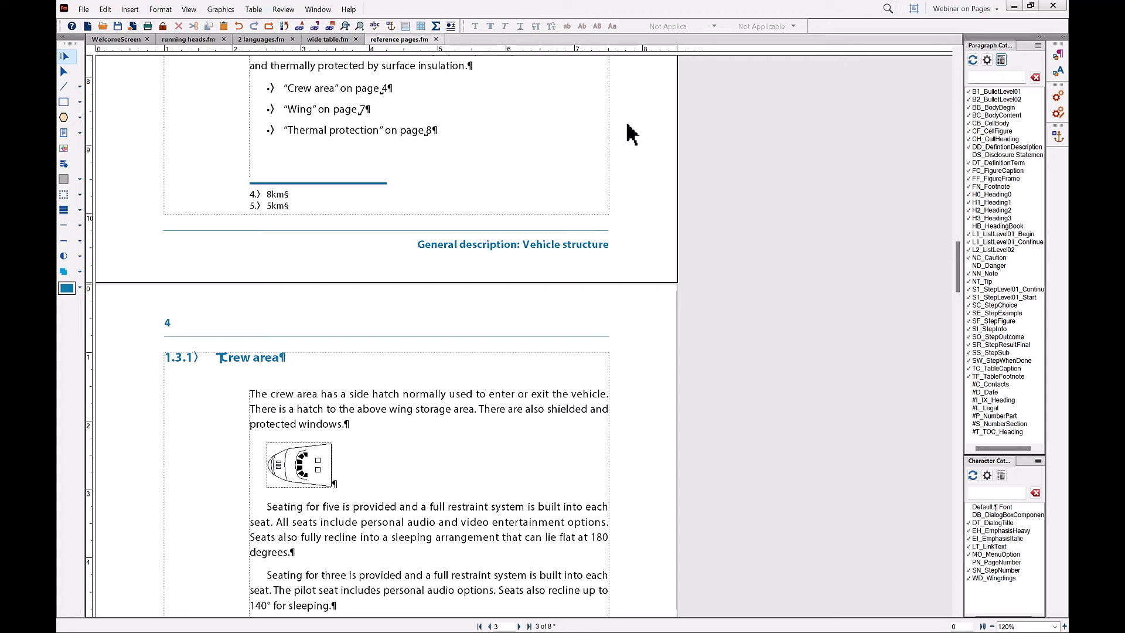
{"action": "scroll", "coordinate": [626, 123], "scroll_direction": "up", "scroll_amount": 5}
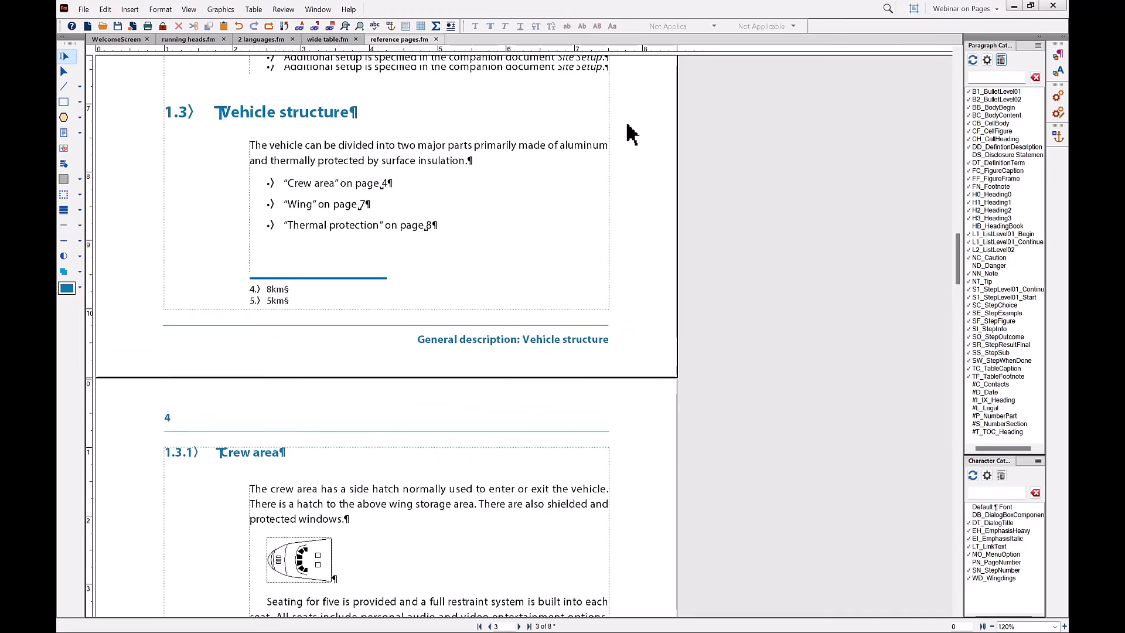
{"action": "right_click", "coordinate": [628, 124]}
{"action": "left_click", "coordinate": [262, 206]}
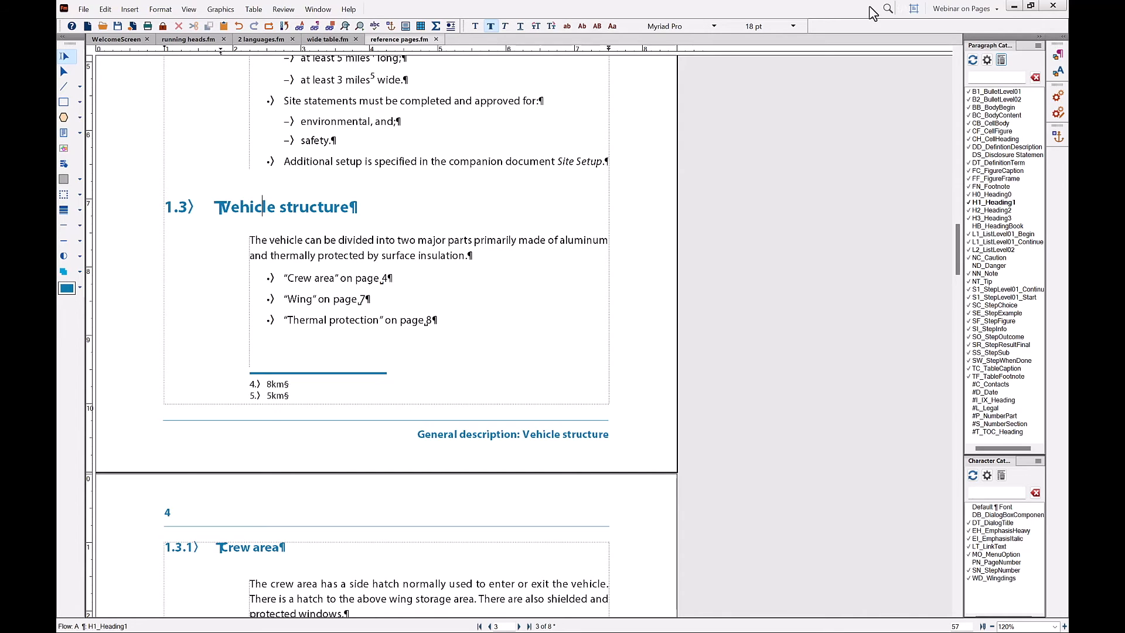
{"action": "left_click", "coordinate": [1059, 56]}
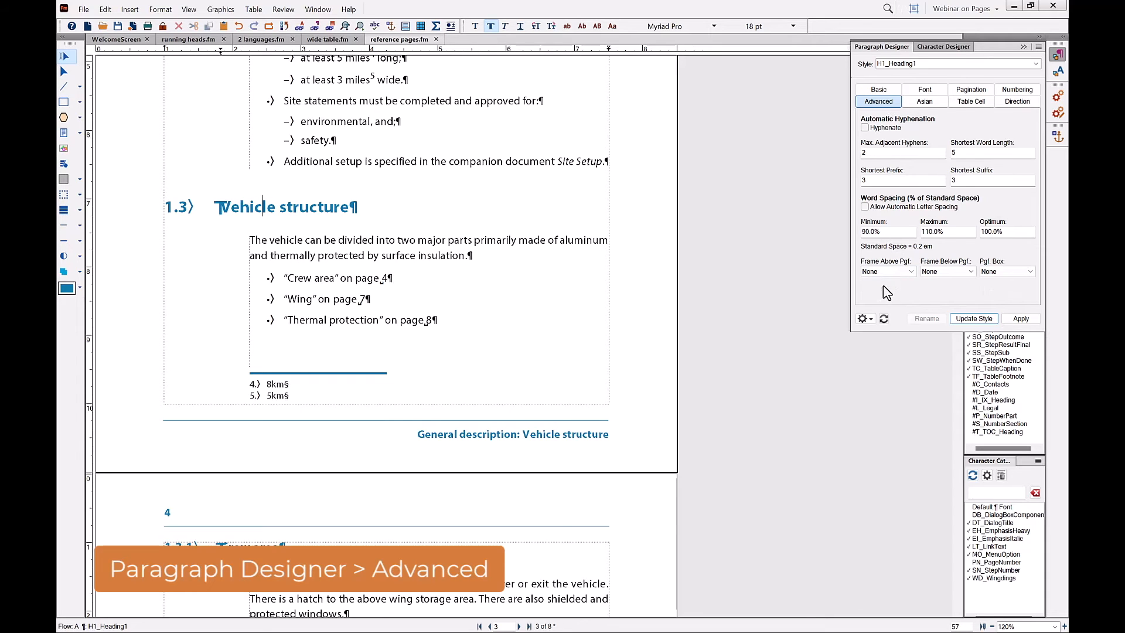
{"action": "left_click", "coordinate": [912, 273]}
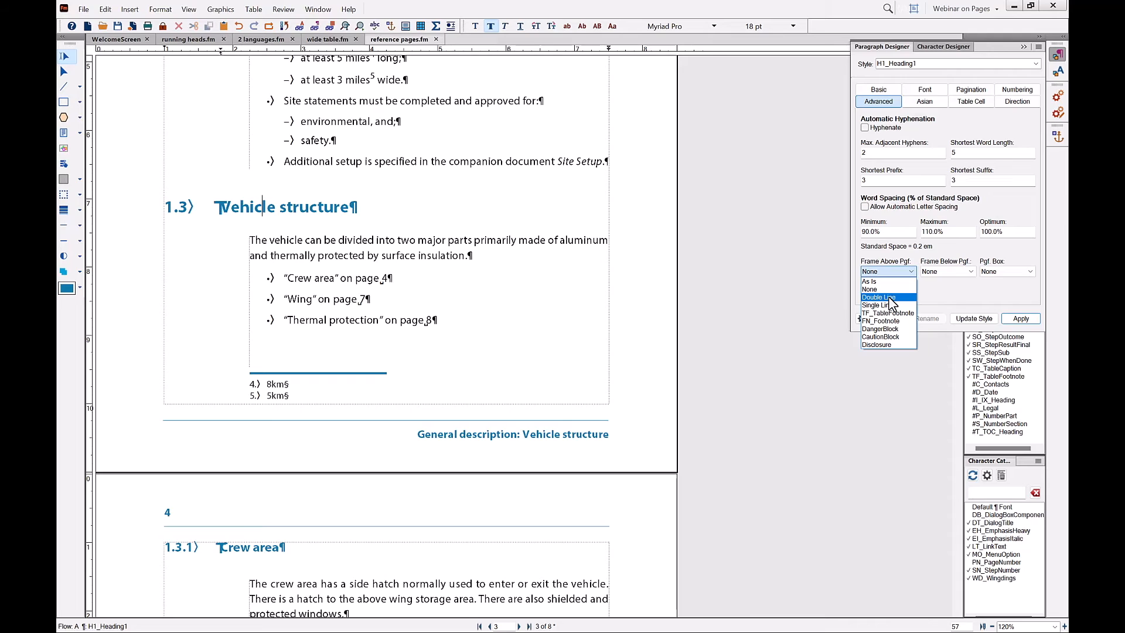
{"action": "left_click", "coordinate": [967, 278]}
{"action": "left_click", "coordinate": [967, 278]}
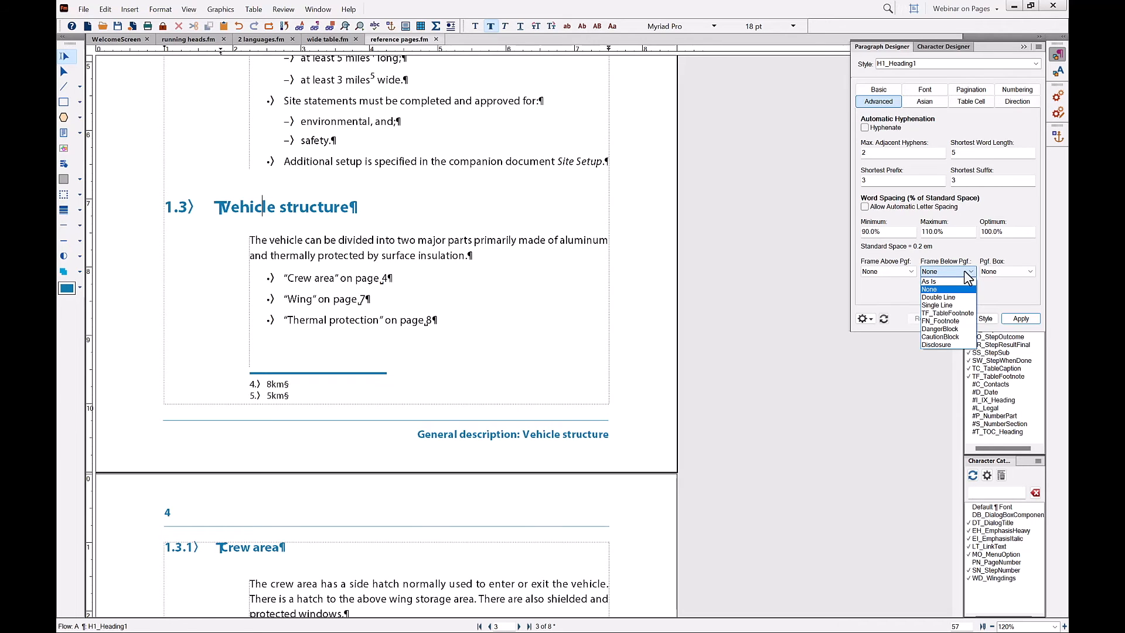
{"action": "left_click", "coordinate": [949, 306]}
{"action": "left_click", "coordinate": [971, 320]}
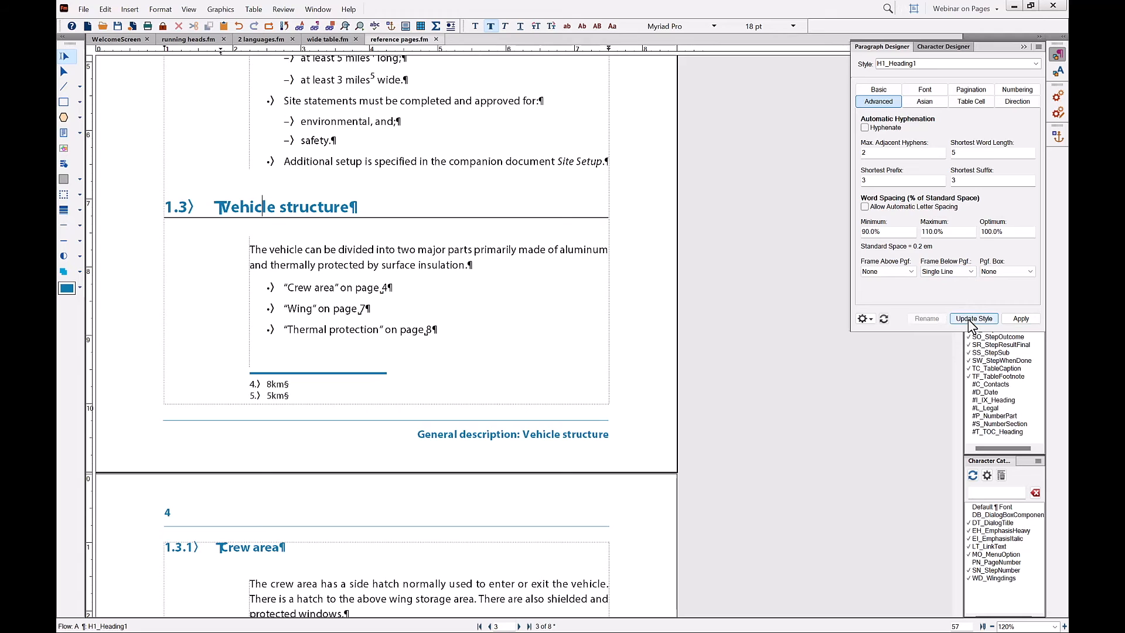
Try Double Line as the frame below H1_Heading1 paragraphs, restore Single Line, and check the Vehicle structure heading.
{"action": "left_click", "coordinate": [947, 272]}
{"action": "left_click", "coordinate": [940, 298]}
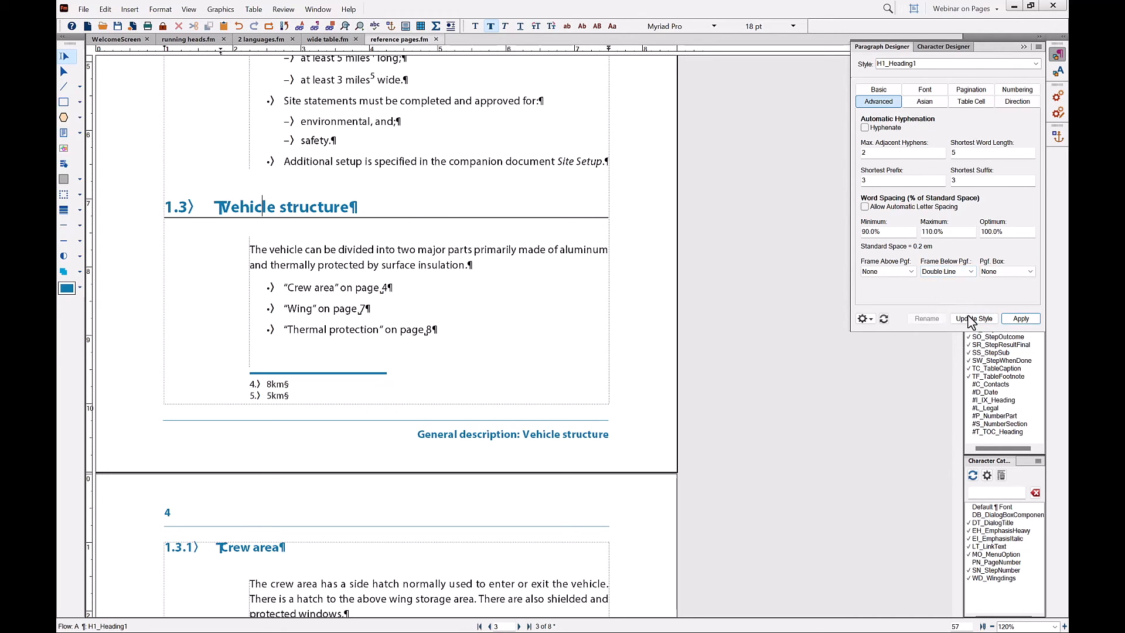
{"action": "left_click", "coordinate": [973, 320]}
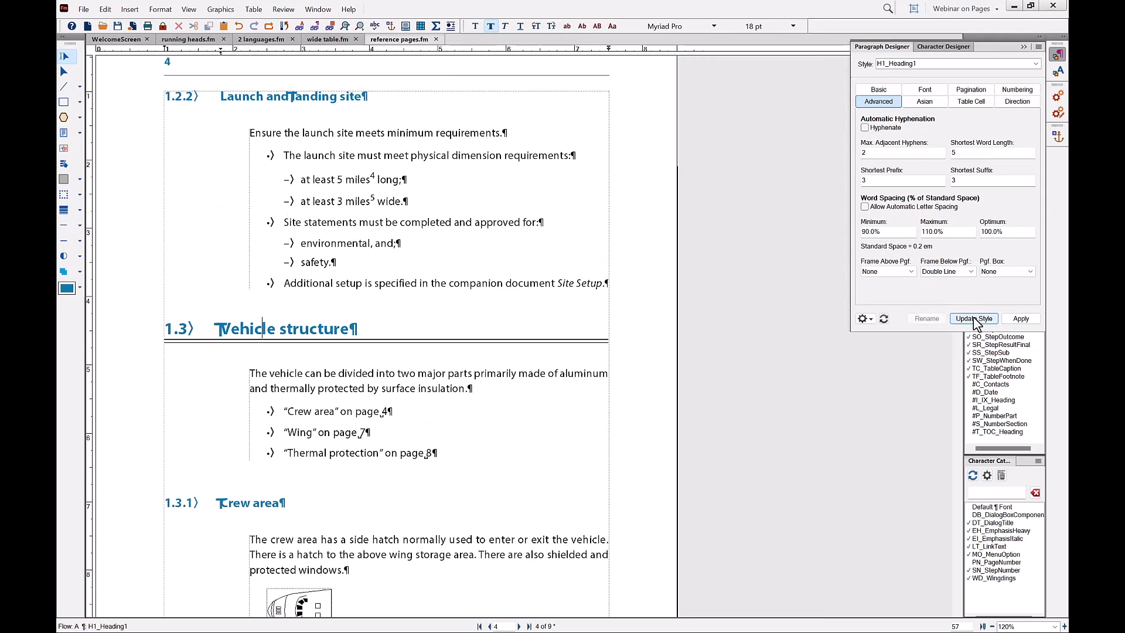
{"action": "left_click", "coordinate": [947, 273]}
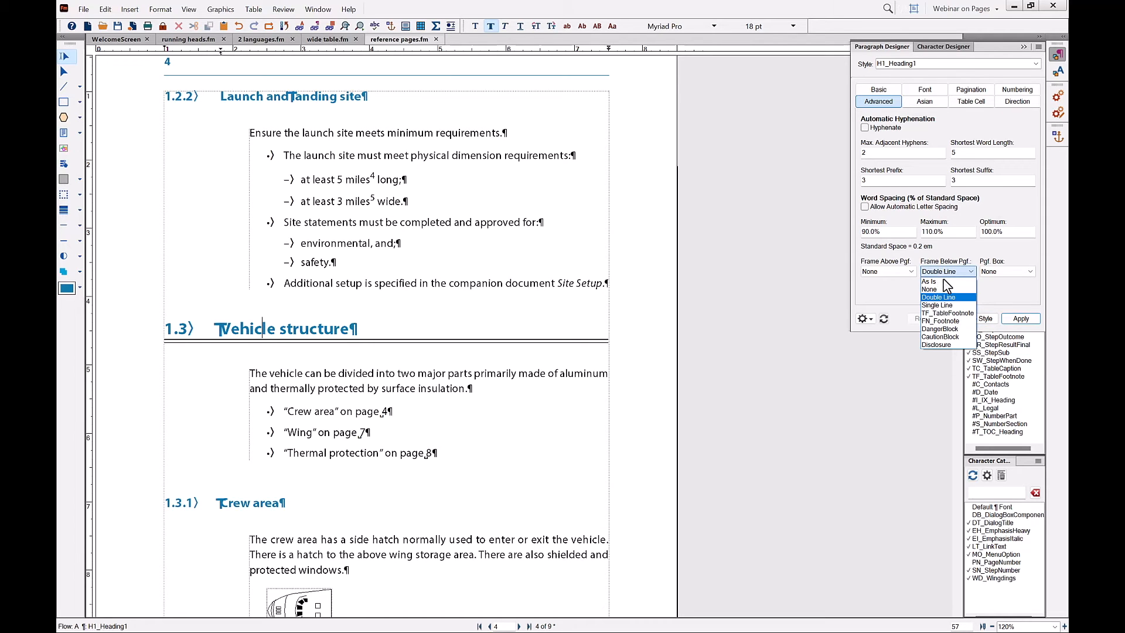
{"action": "left_click", "coordinate": [940, 295]}
{"action": "left_click", "coordinate": [974, 319]}
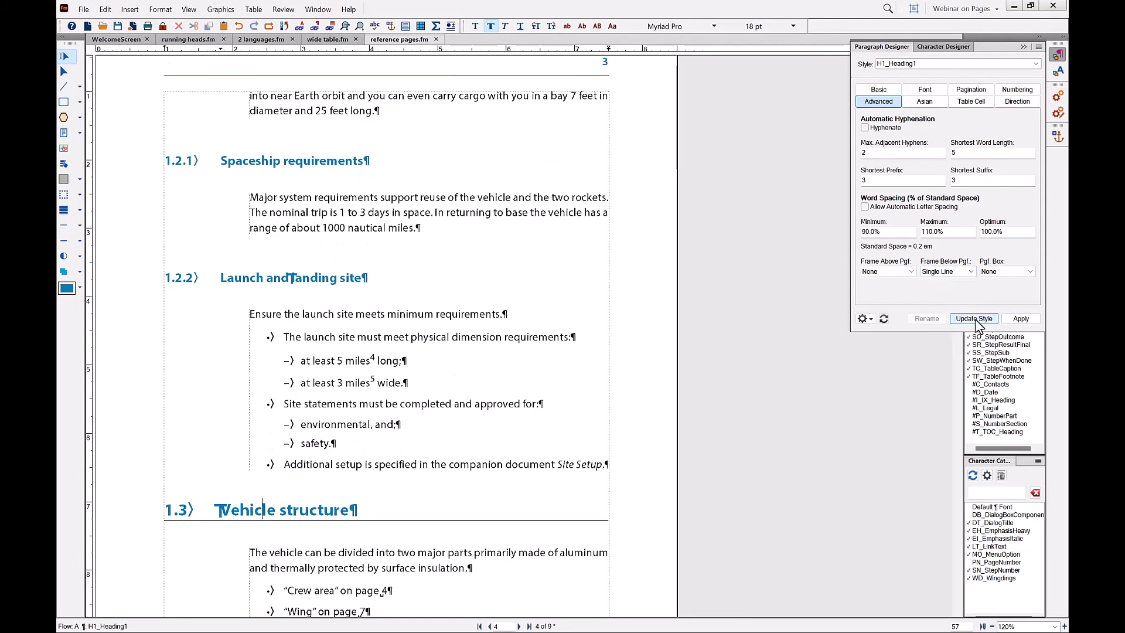
{"action": "scroll", "coordinate": [488, 388], "scroll_direction": "down", "scroll_amount": 3}
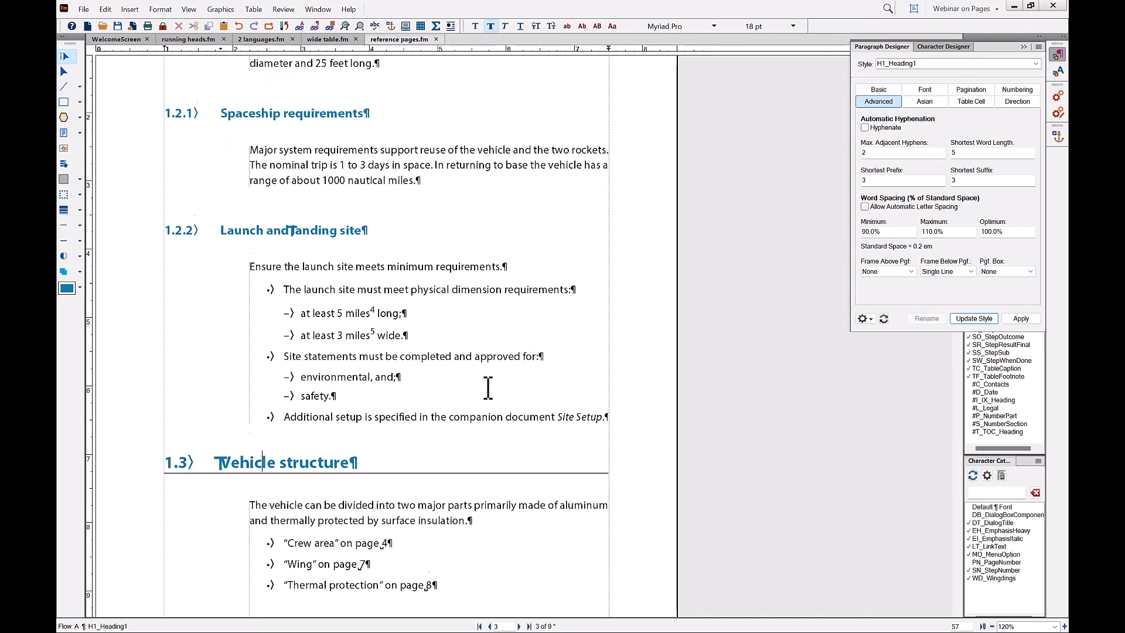
{"action": "scroll", "coordinate": [489, 388], "scroll_direction": "down", "scroll_amount": 2}
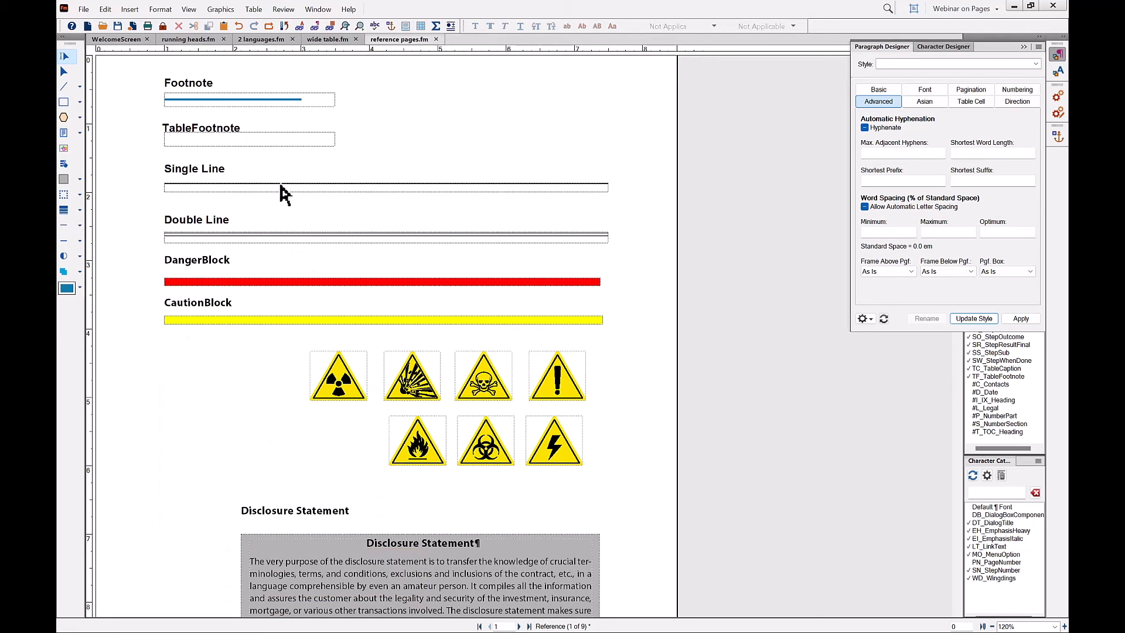
On the reference pages, color the Single Line frame's rule blue and thicken it with a custom line width, returning to the body pages.
{"action": "left_click", "coordinate": [67, 287]}
{"action": "left_click", "coordinate": [79, 211]}
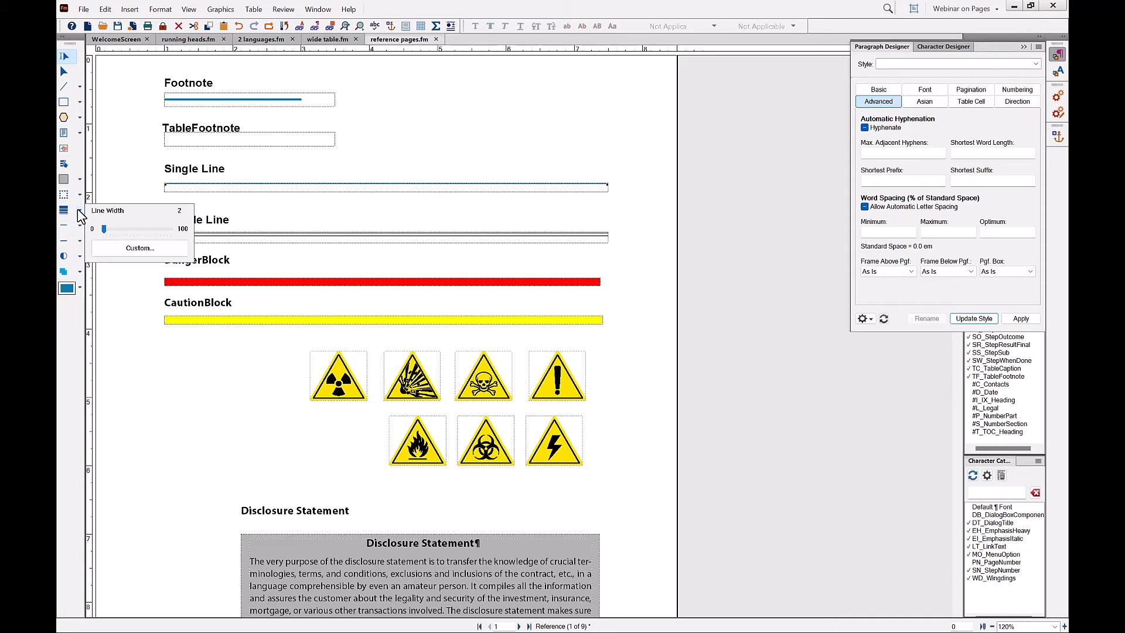
{"action": "left_click", "coordinate": [125, 248]}
{"action": "left_click", "coordinate": [515, 339]}
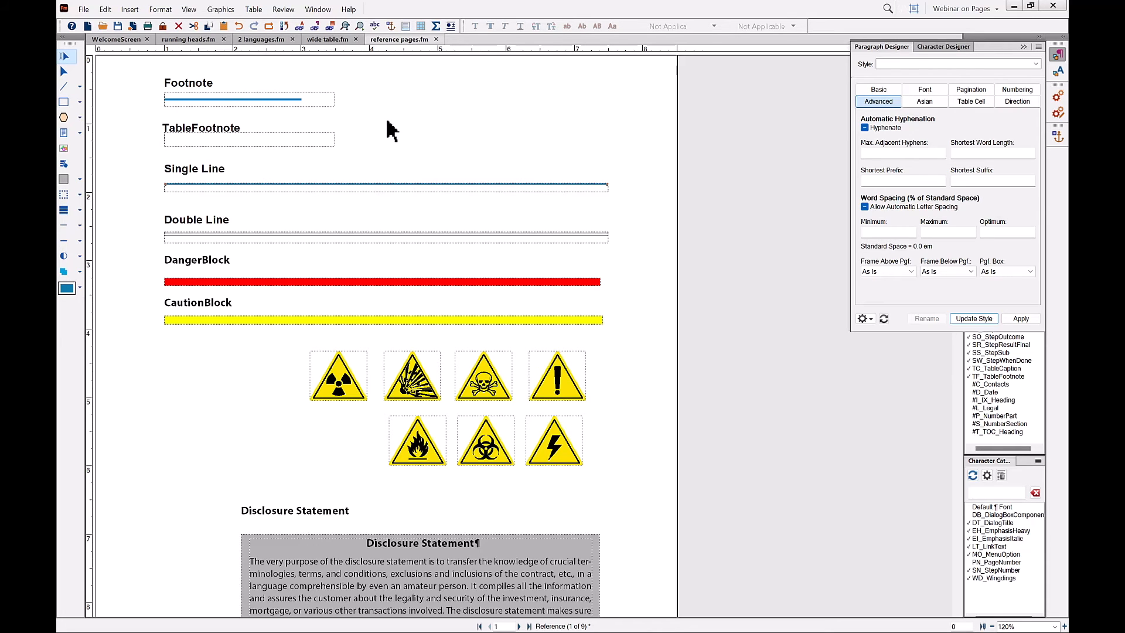
{"action": "key", "text": "Escape"}
{"action": "key", "text": "v"}
{"action": "key", "text": "shift+b"}
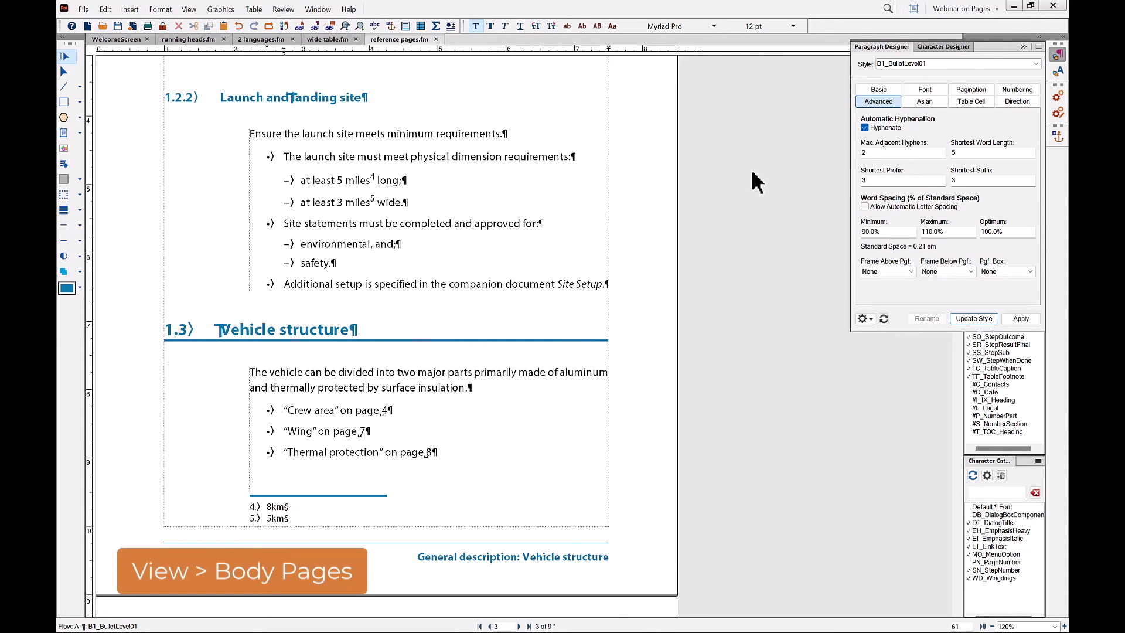
Close the Paragraph Designer and format the first paragraph under the Overview heading as NC_Caution and finally as ND_Danger.
{"action": "left_click", "coordinate": [1023, 46]}
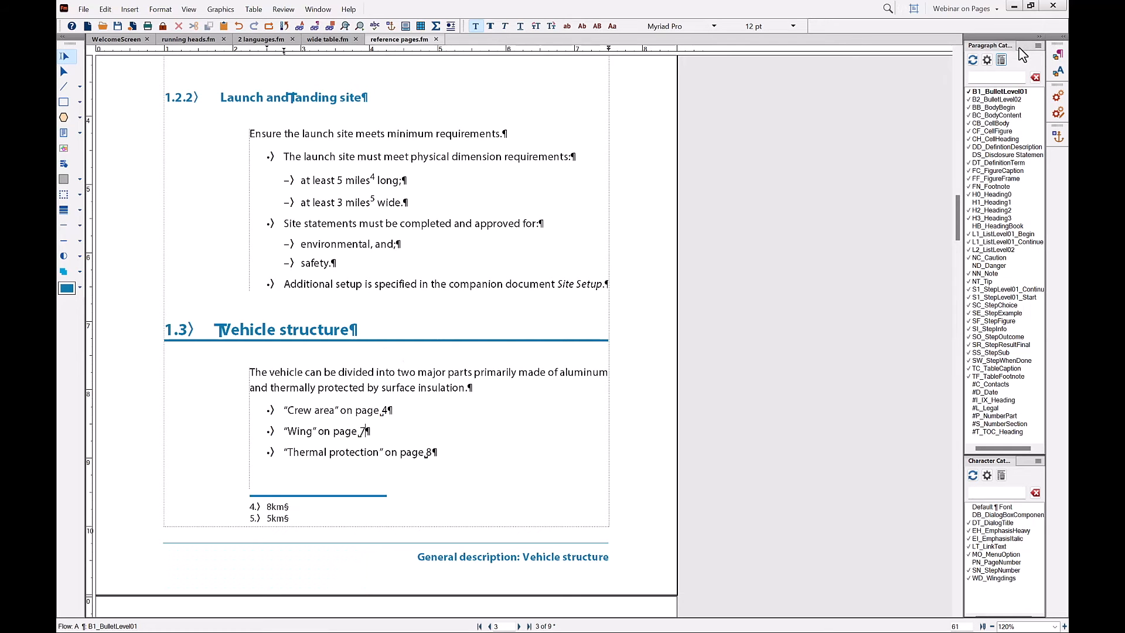
{"action": "left_click", "coordinate": [959, 111]}
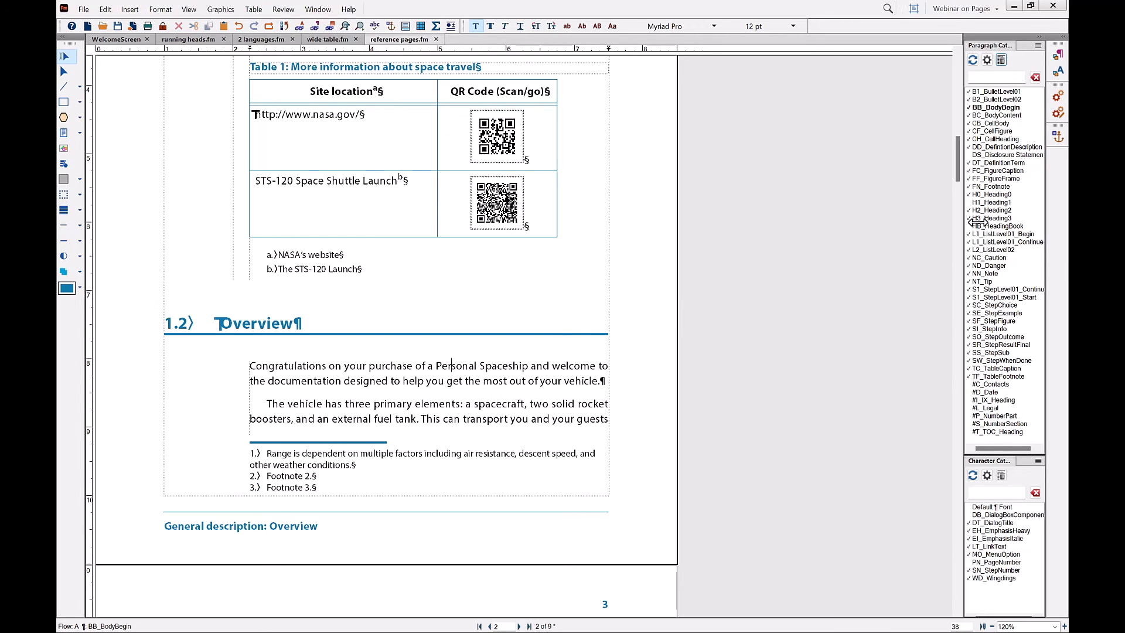
{"action": "left_click", "coordinate": [990, 257]}
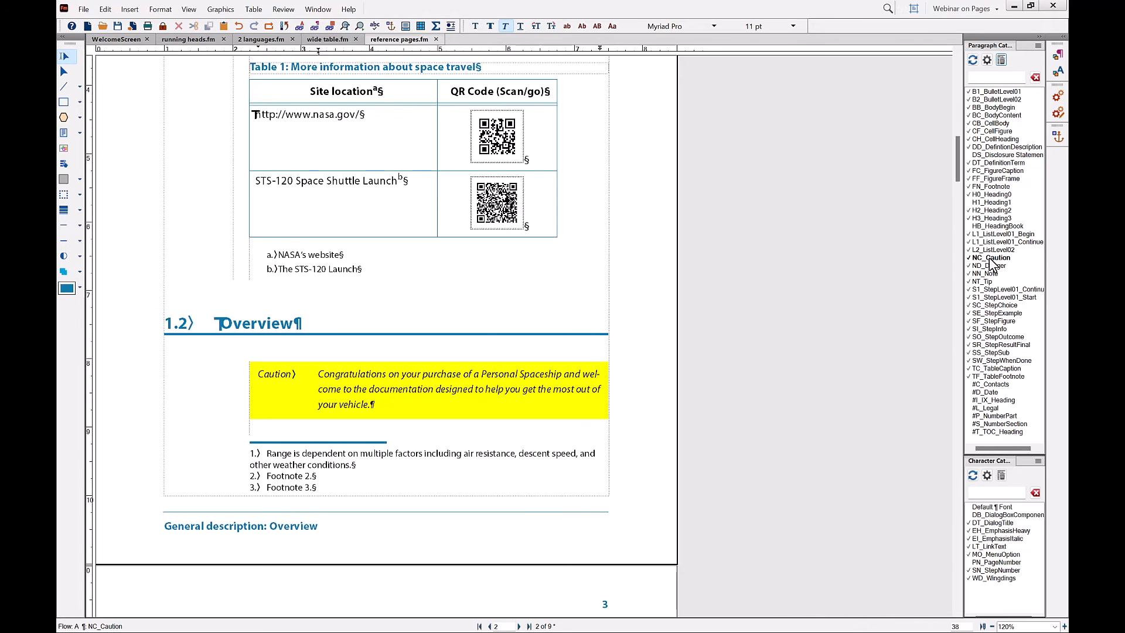
{"action": "left_click", "coordinate": [997, 266]}
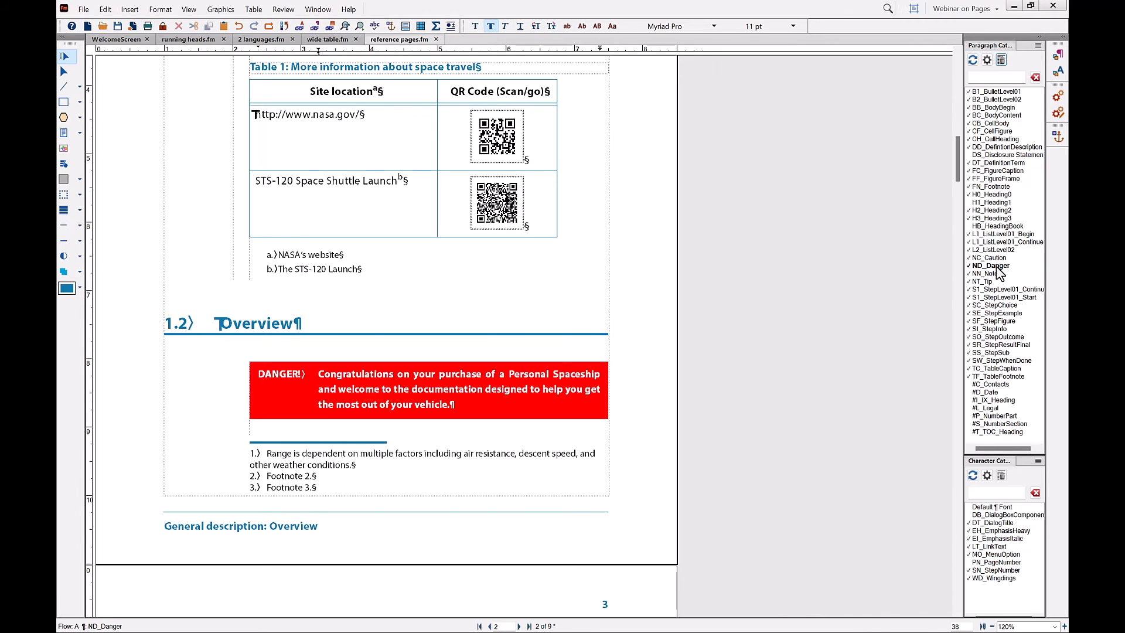
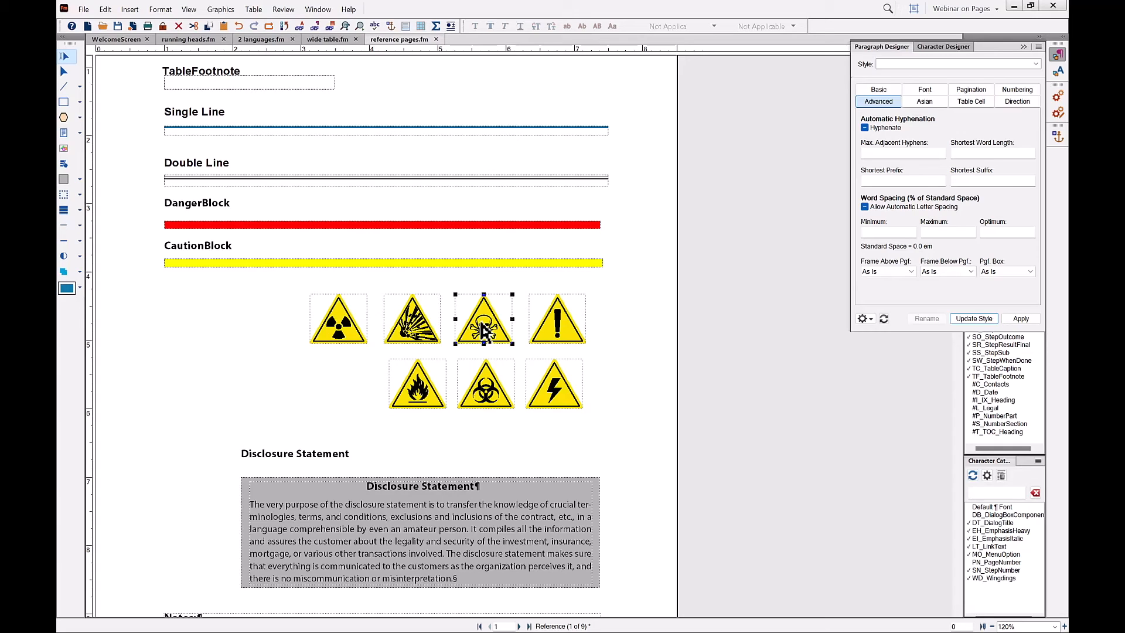
On the reference page, draw a graphic frame in the empty space beside the radiation warning symbol and name it Alert.
{"action": "left_click", "coordinate": [554, 326]}
{"action": "left_click", "coordinate": [64, 149]}
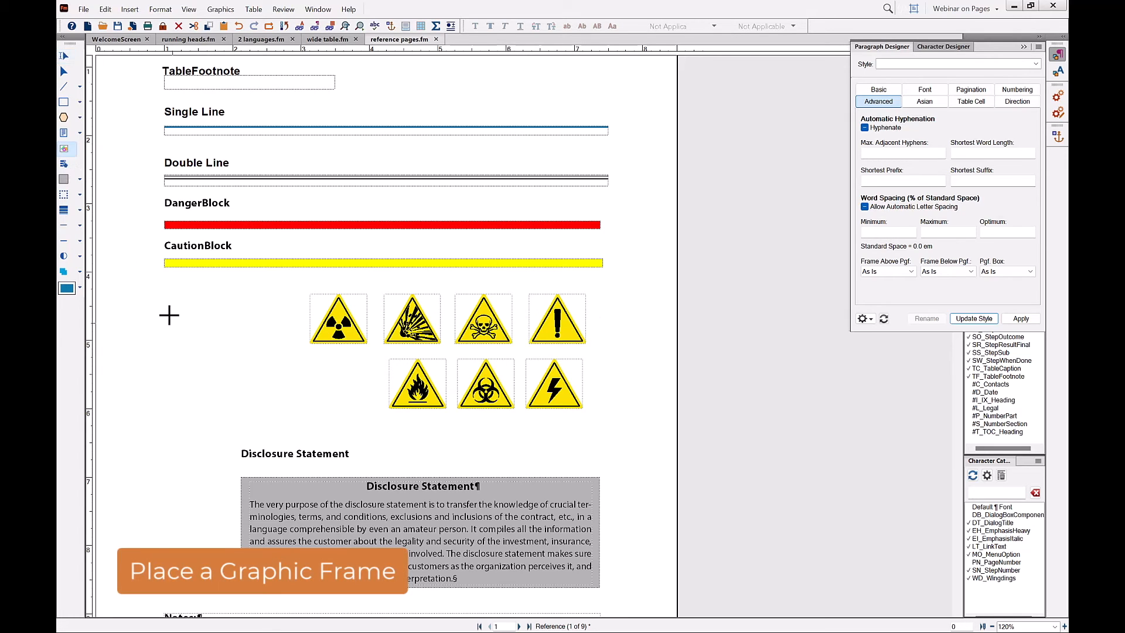
{"action": "left_click_drag", "start_coordinate": [166, 297], "coordinate": [293, 409]}
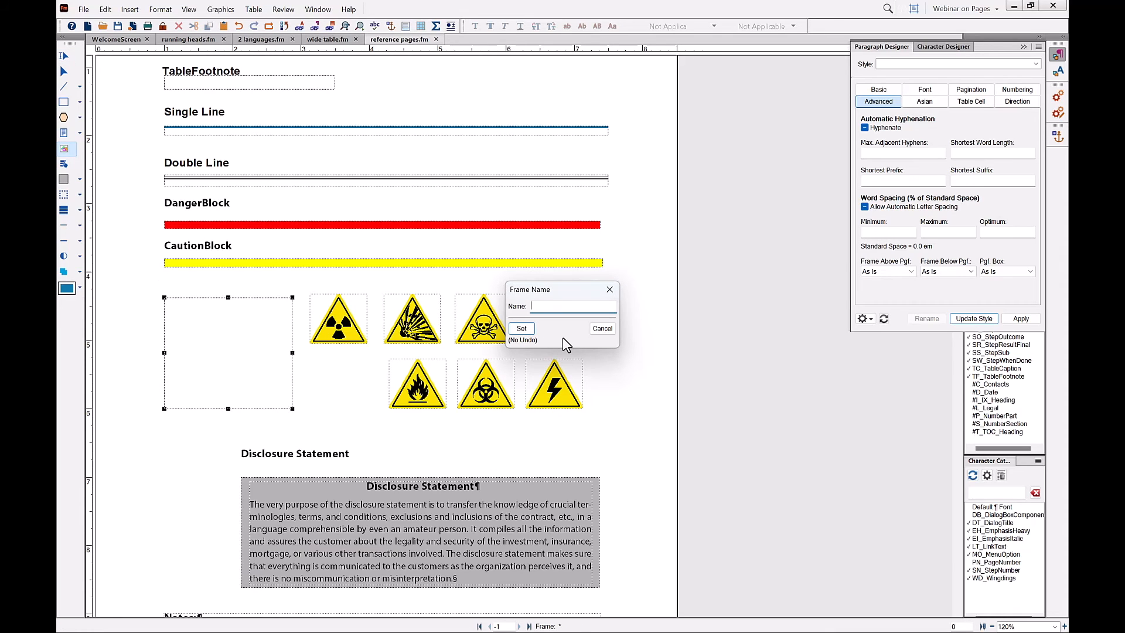
{"action": "type", "text": "Alert"}
{"action": "key", "text": "Return"}
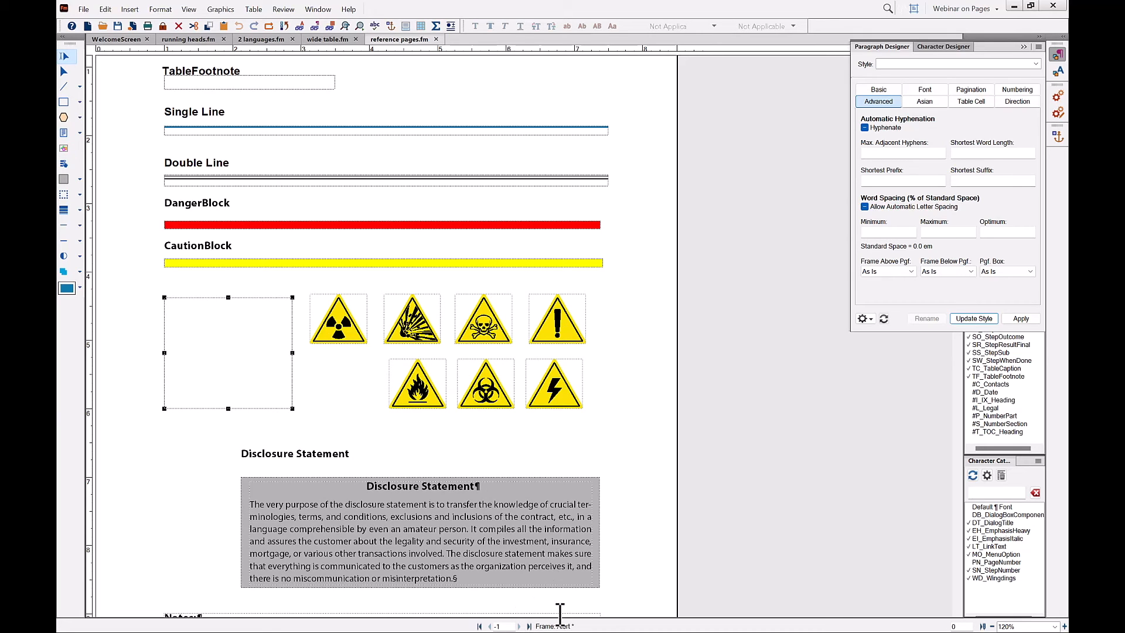
Copy the exclamation-mark warning symbol into the Alert frame and shrink the frame around it.
{"action": "left_click", "coordinate": [547, 332]}
{"action": "right_click", "coordinate": [548, 333]}
{"action": "left_click", "coordinate": [577, 217]}
{"action": "left_click", "coordinate": [263, 309]}
{"action": "key", "text": "ctrl+v"}
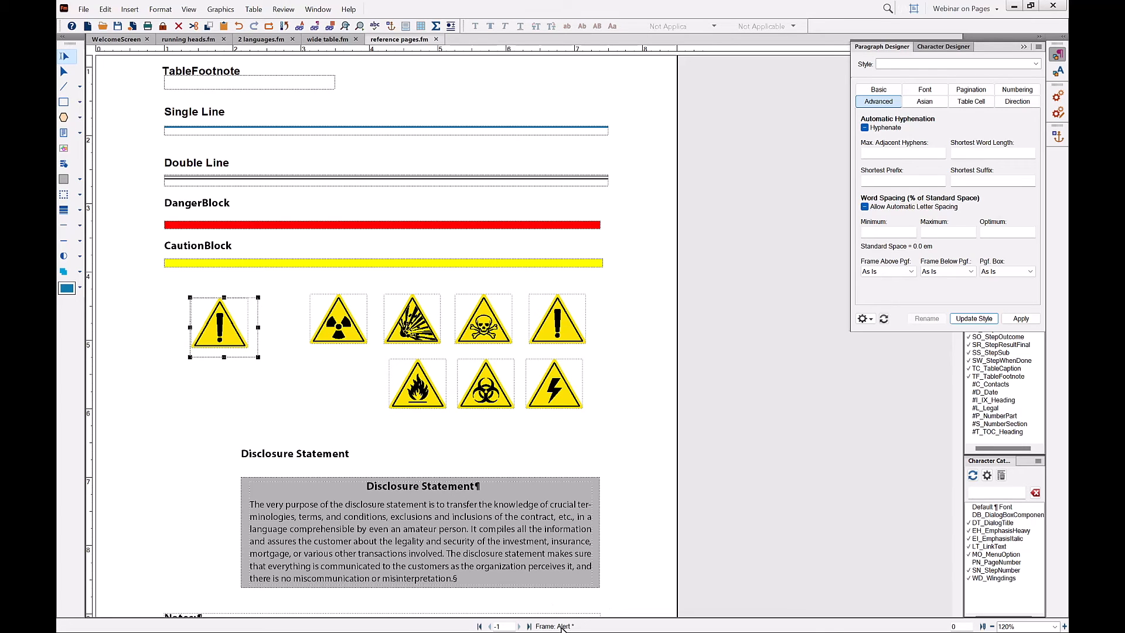
{"action": "left_click", "coordinate": [165, 273]}
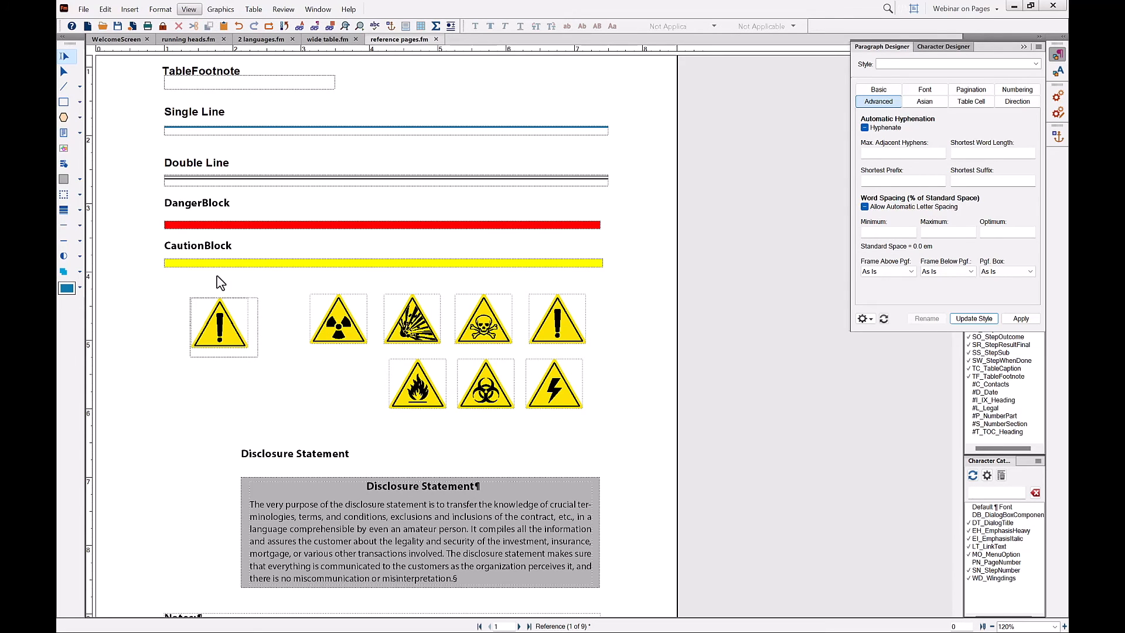
Return to the body pages, set the frame above the Overview heading's paragraph to Alert, and update the H1_Heading1 style.
{"action": "left_click", "coordinate": [215, 229]}
{"action": "scroll", "coordinate": [244, 543], "scroll_direction": "down", "scroll_amount": 2}
{"action": "left_click", "coordinate": [244, 344]}
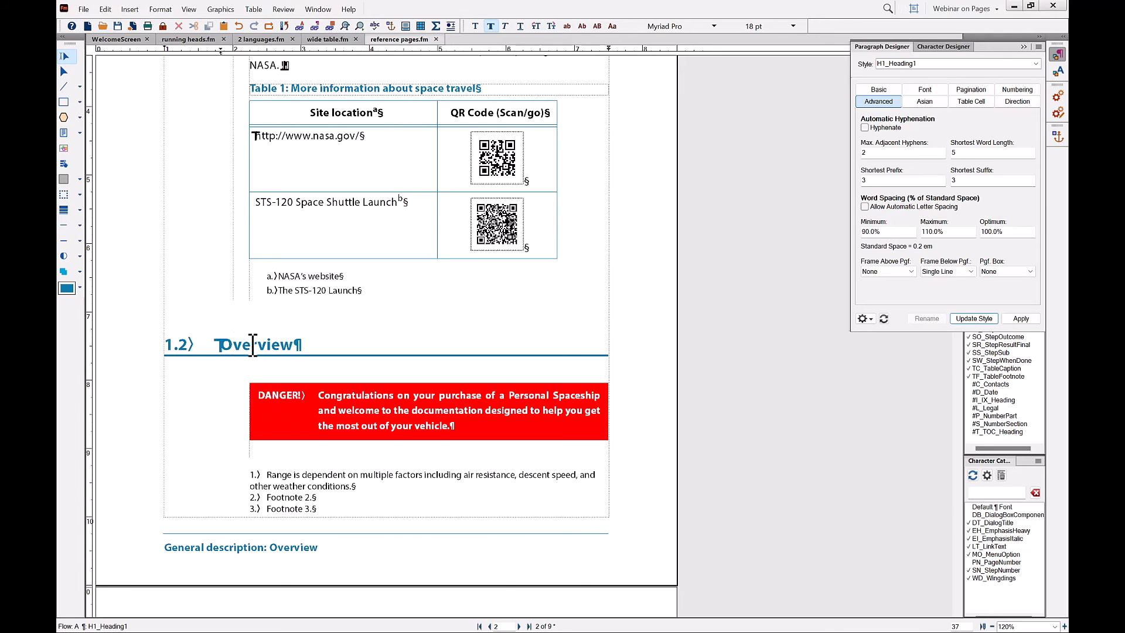
{"action": "left_click", "coordinate": [911, 271]}
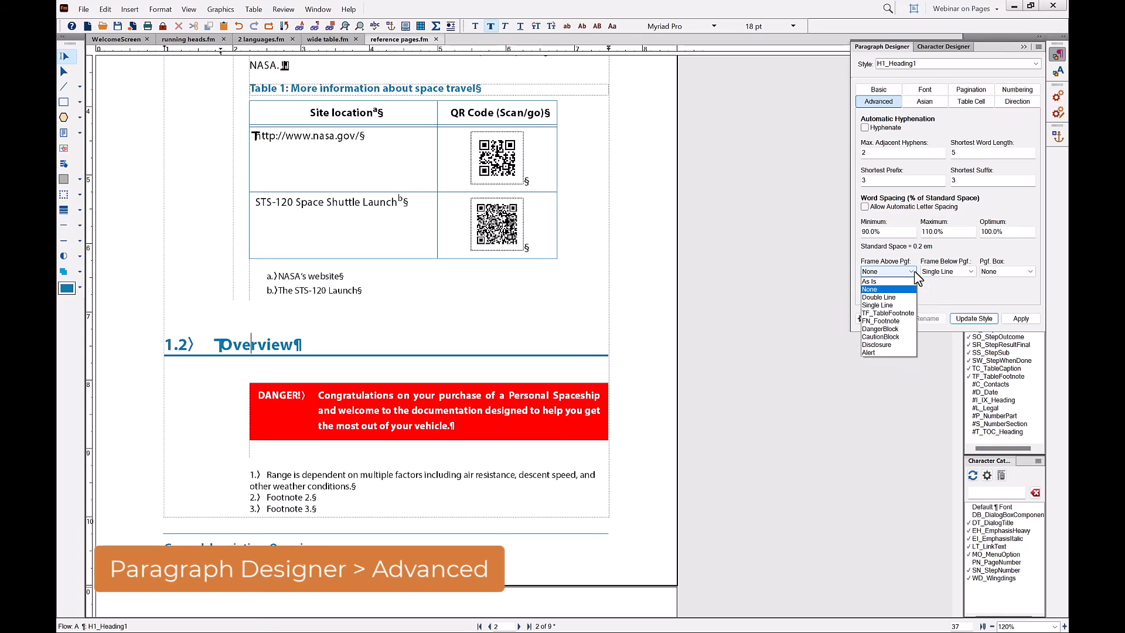
{"action": "left_click", "coordinate": [879, 354]}
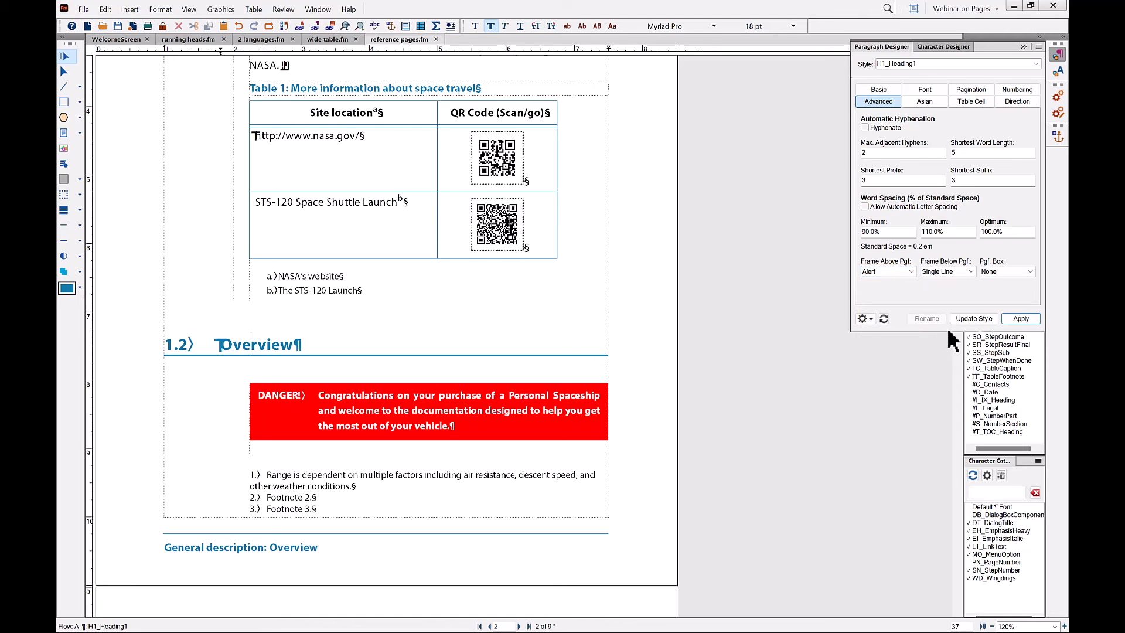
{"action": "left_click", "coordinate": [984, 322]}
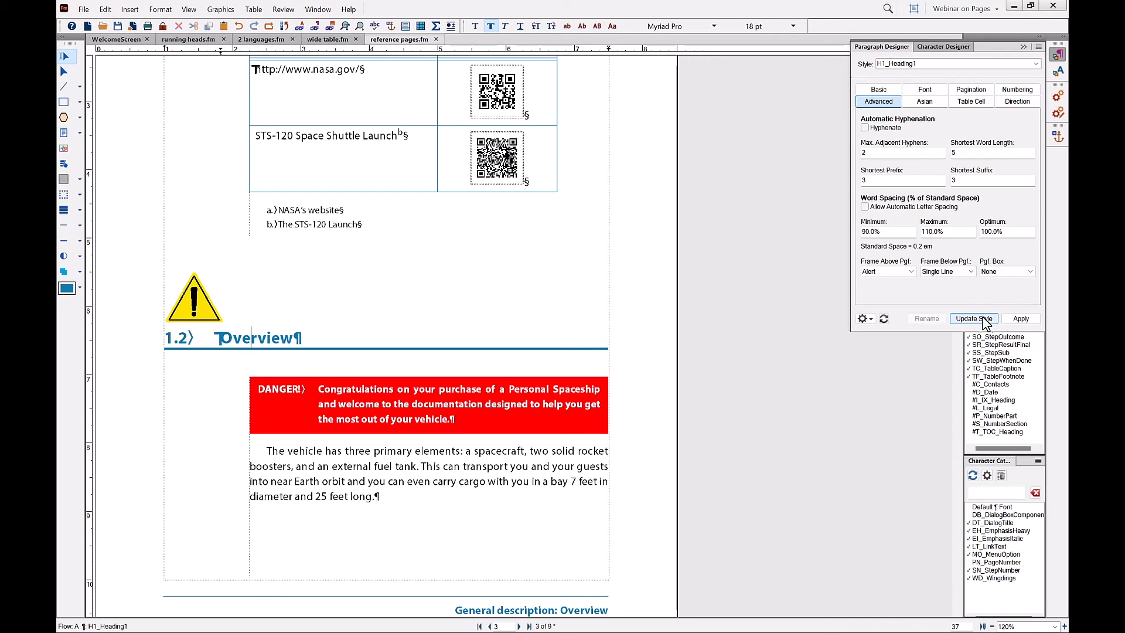
Switch the Overview heading to the BB_BodyBegin style, refresh the display, and set it back to H1_Heading1.
{"action": "left_click", "coordinate": [1024, 47]}
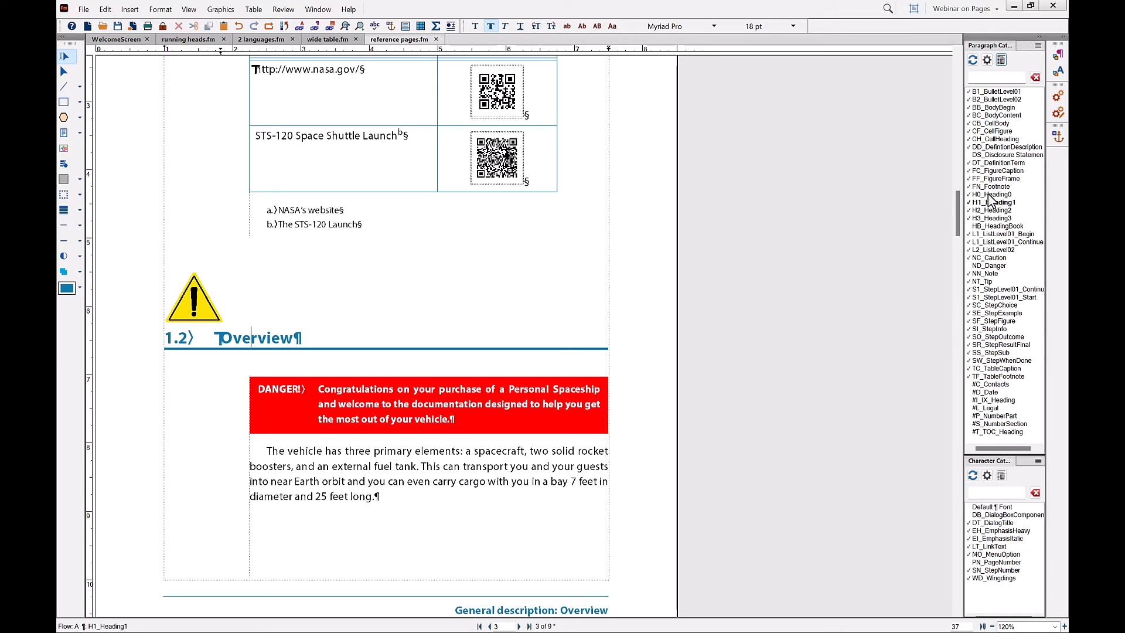
{"action": "left_click", "coordinate": [1004, 109]}
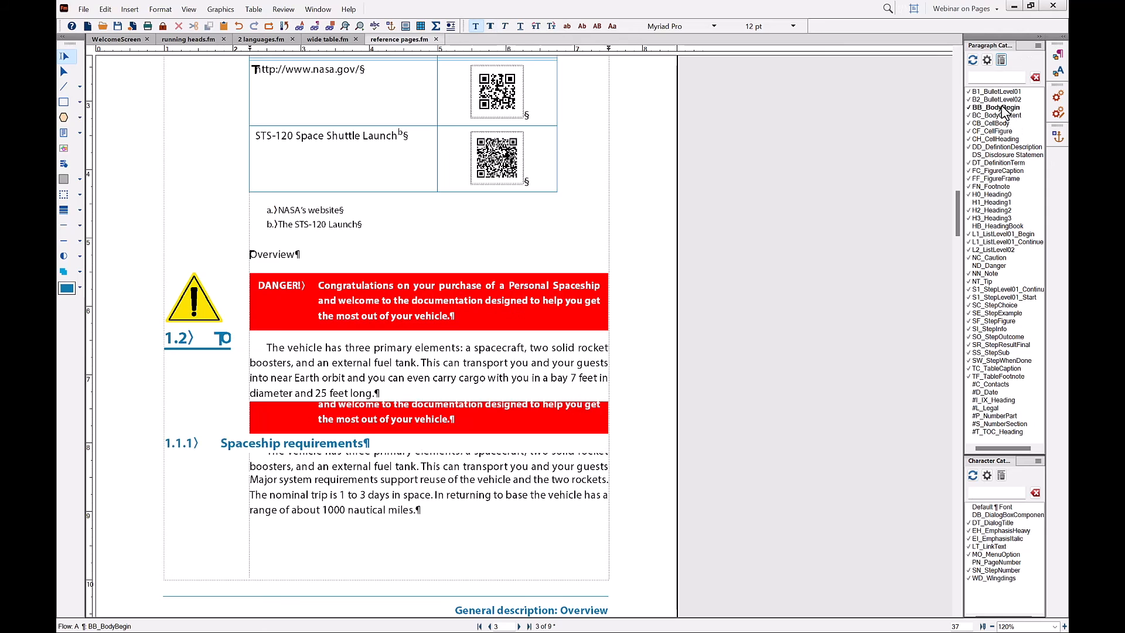
{"action": "key", "text": "ctrl+l"}
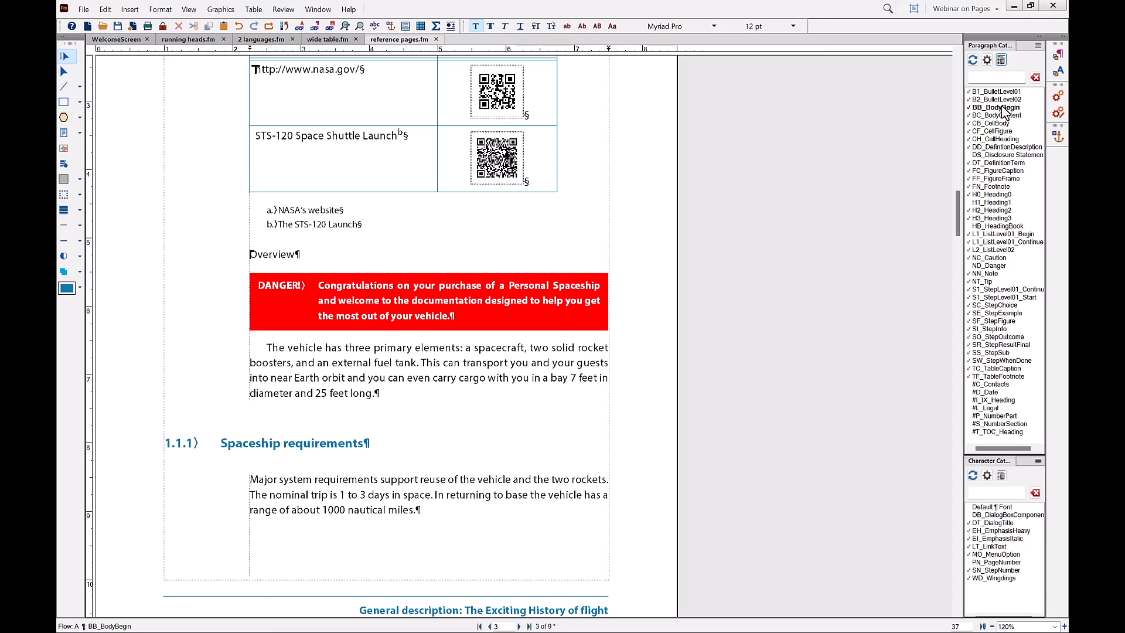
{"action": "left_click", "coordinate": [1000, 202]}
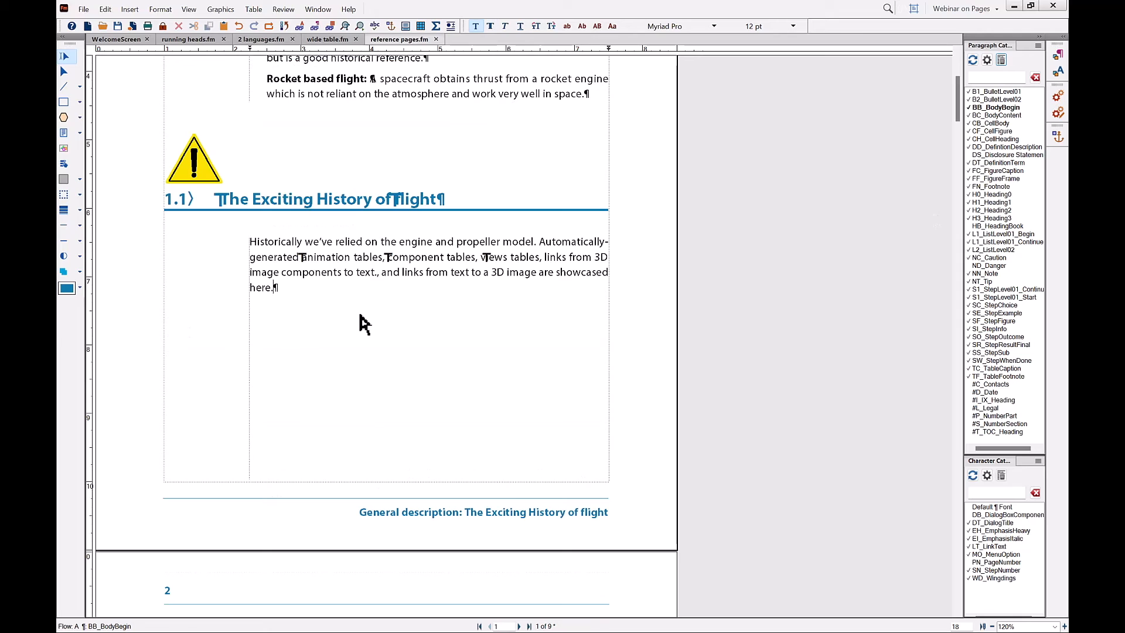
Add an empty paragraph after the history text and apply DS_Disclosure Statement, switch it to BB_BodyBegin, and reapply DS_Disclosure Statement.
{"action": "key", "text": "Return"}
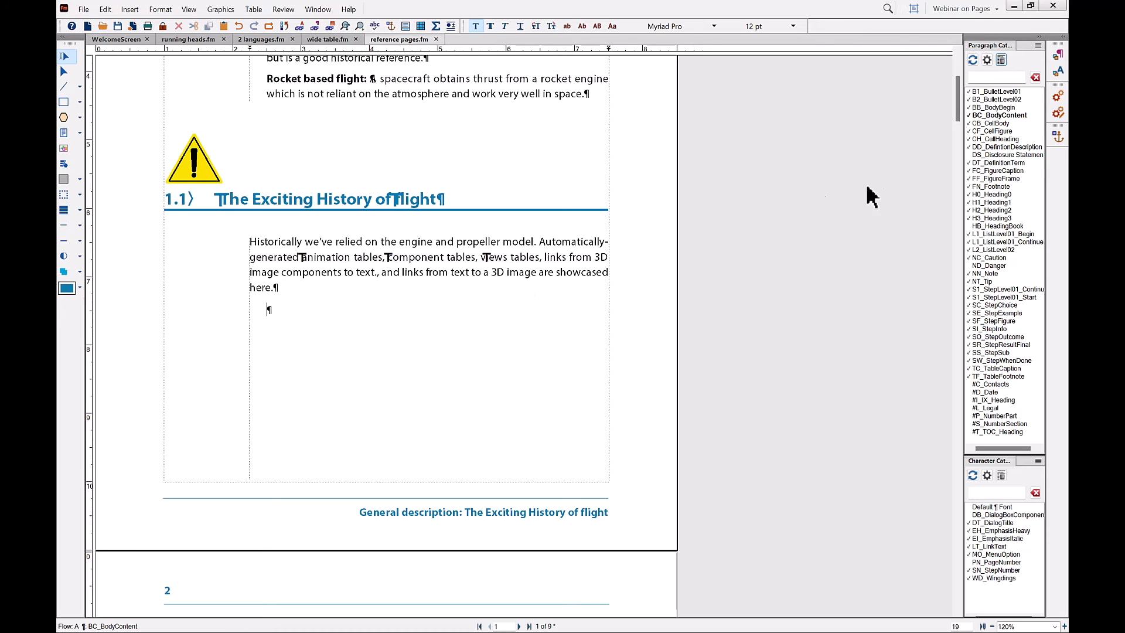
{"action": "left_click", "coordinate": [993, 160]}
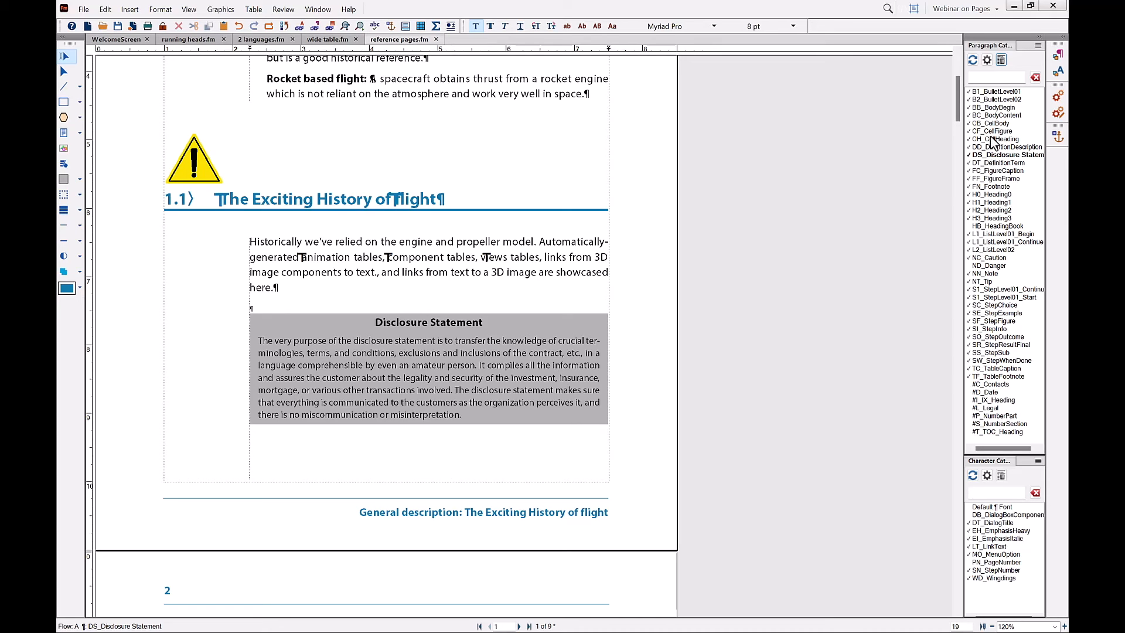
{"action": "left_click", "coordinate": [990, 108]}
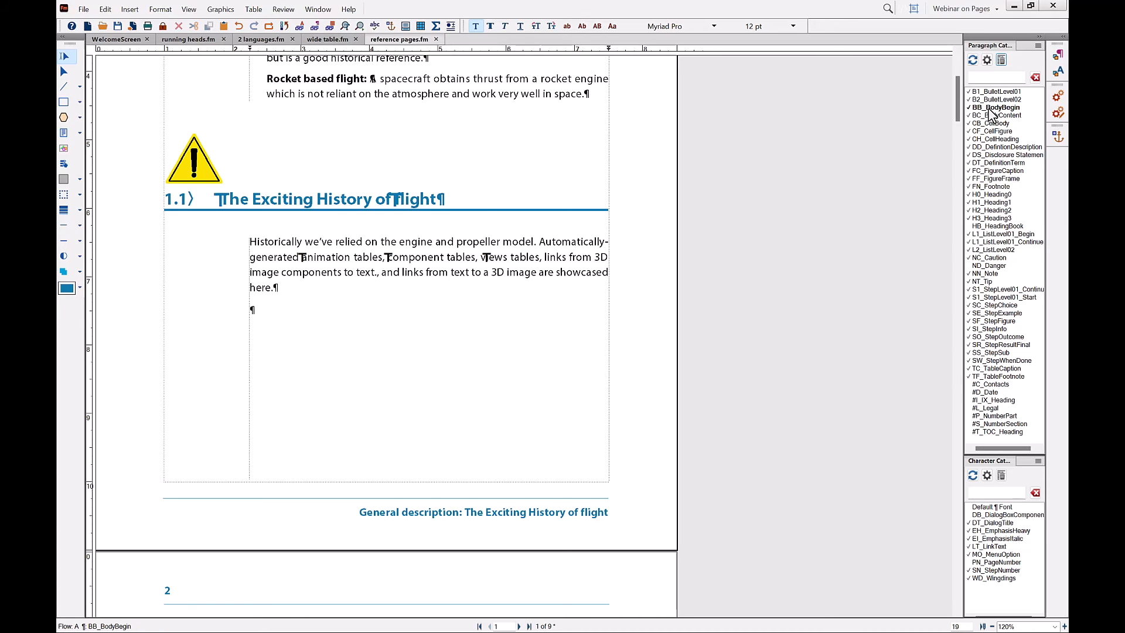
{"action": "left_click", "coordinate": [990, 158]}
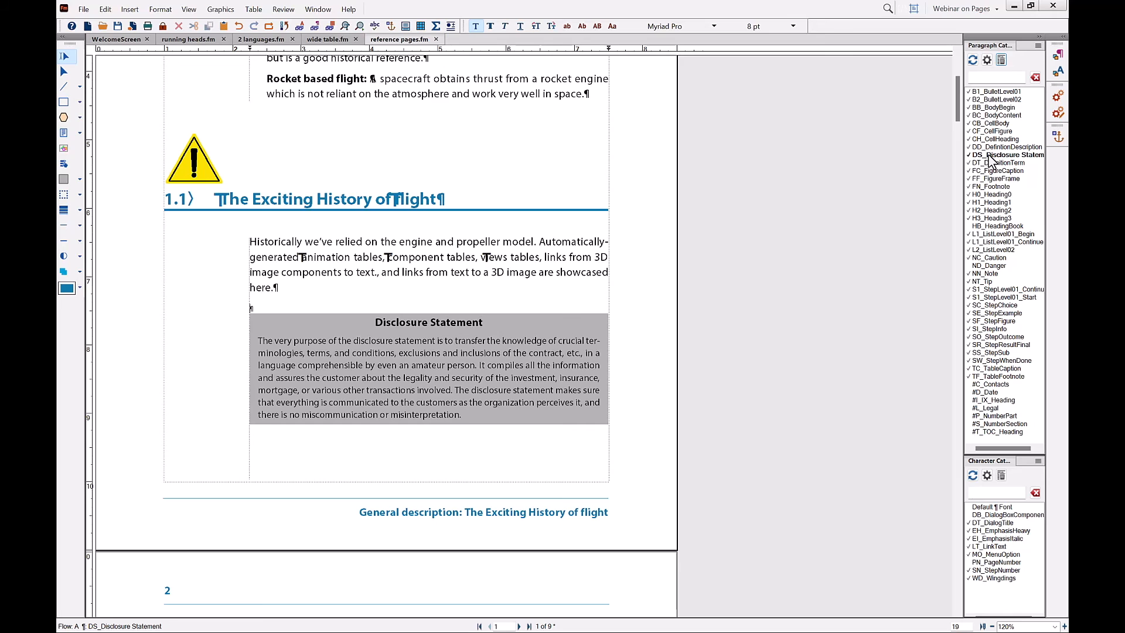
Switch to the reference pages and enter the sample note "kjflksdjfl;ksdj" below the Notes: heading.
{"action": "key", "text": "Escape"}
{"action": "key", "text": "v"}
{"action": "key", "text": "shift+r"}
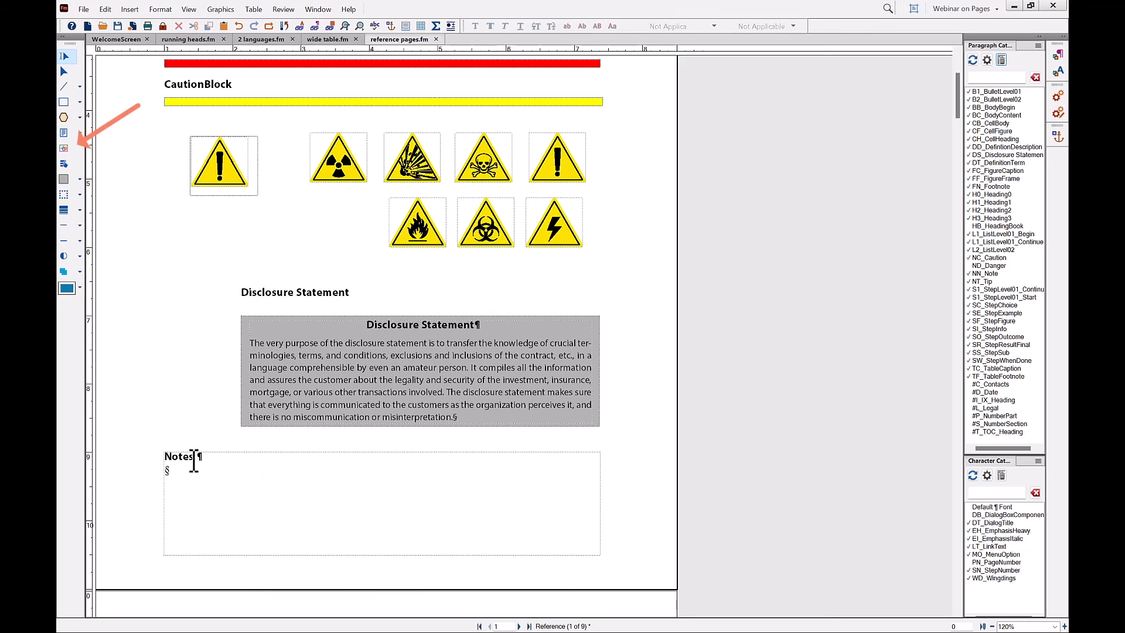
{"action": "left_click", "coordinate": [171, 474]}
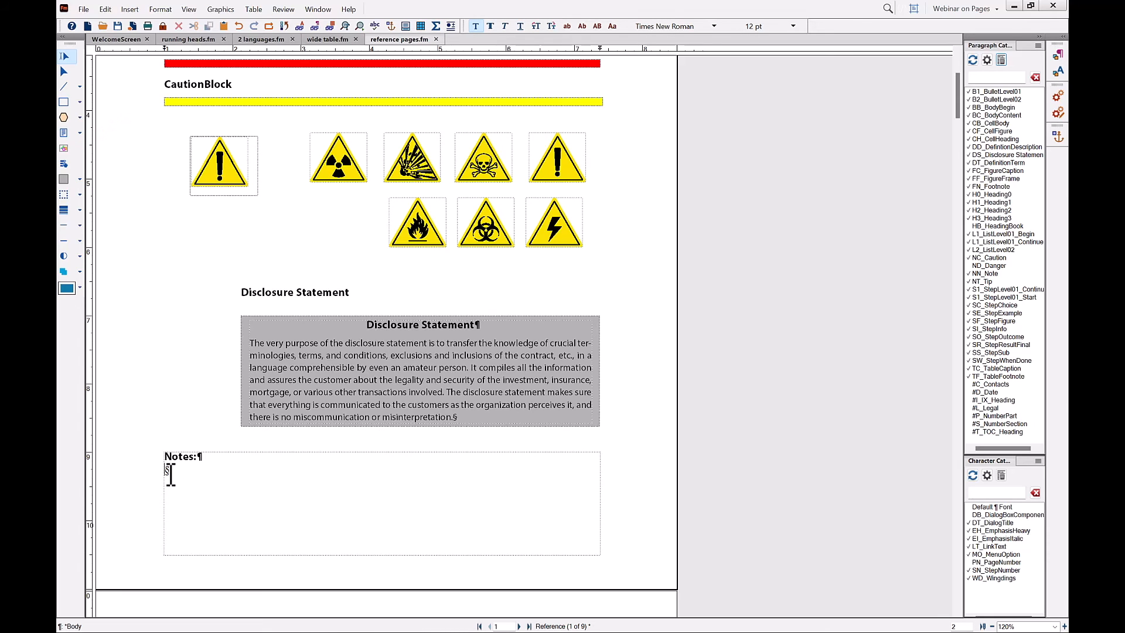
{"action": "type", "text": "k flksdjfl:ksdj"}
{"action": "left_click", "coordinate": [181, 319]}
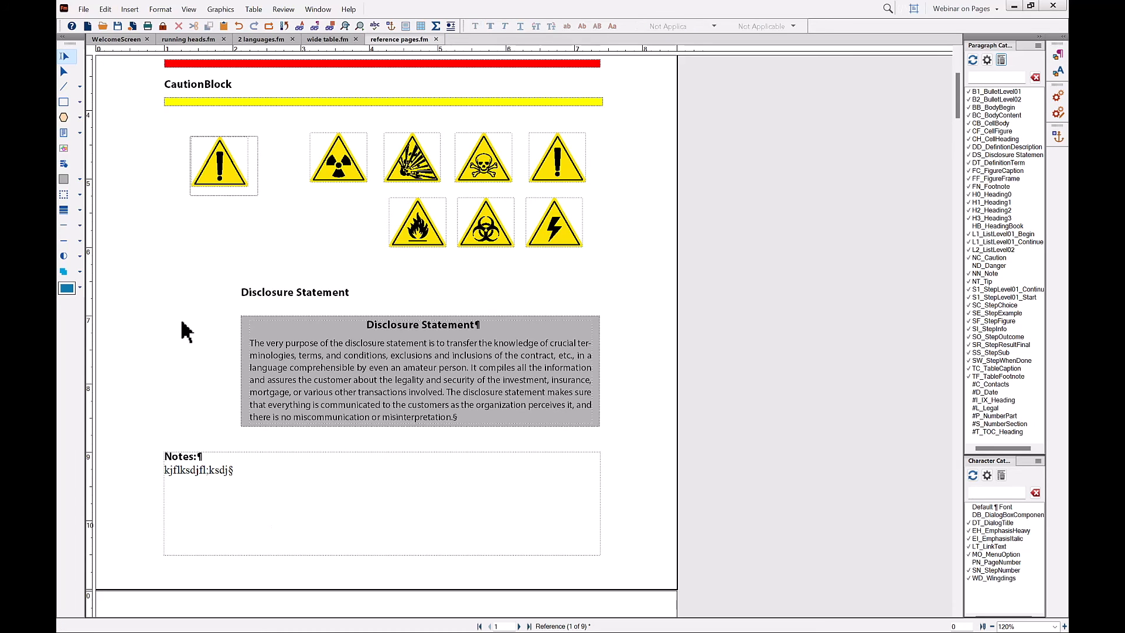
Look at the command for adding a reference page and page through the HTML, macro and Headings reference pages.
{"action": "left_click", "coordinate": [128, 13]}
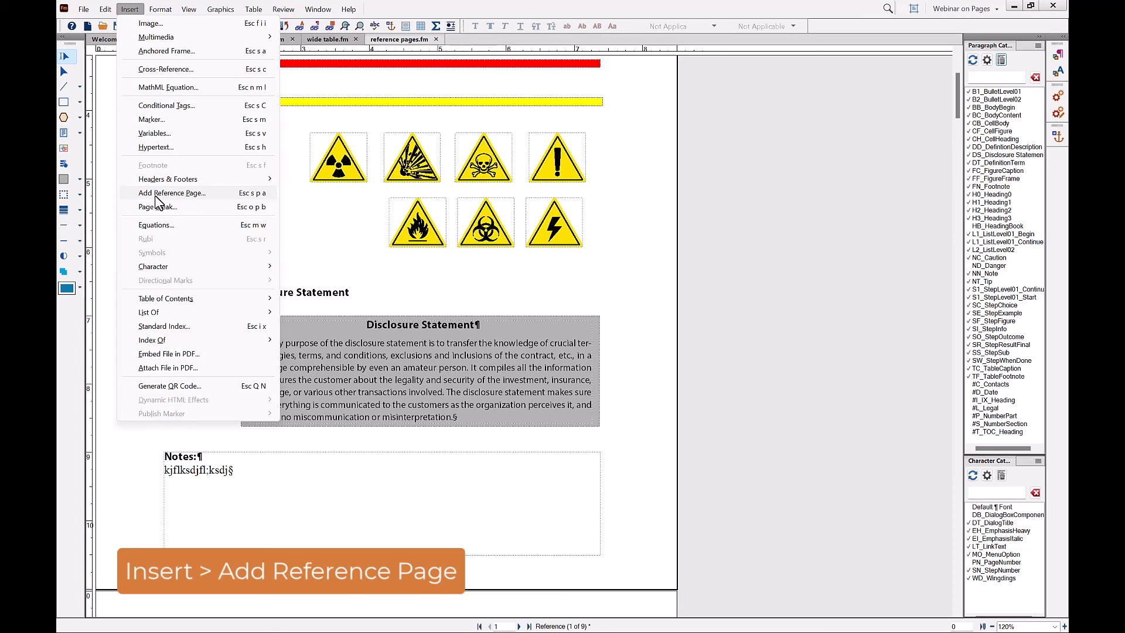
{"action": "left_click", "coordinate": [323, 214]}
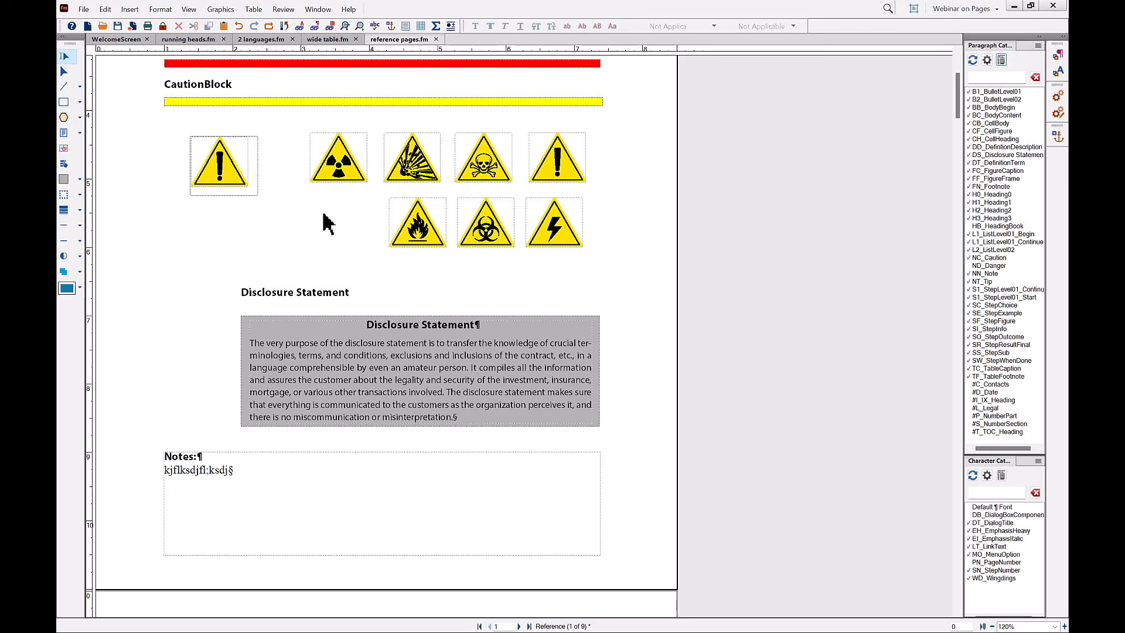
{"action": "key", "text": "Page_Down"}
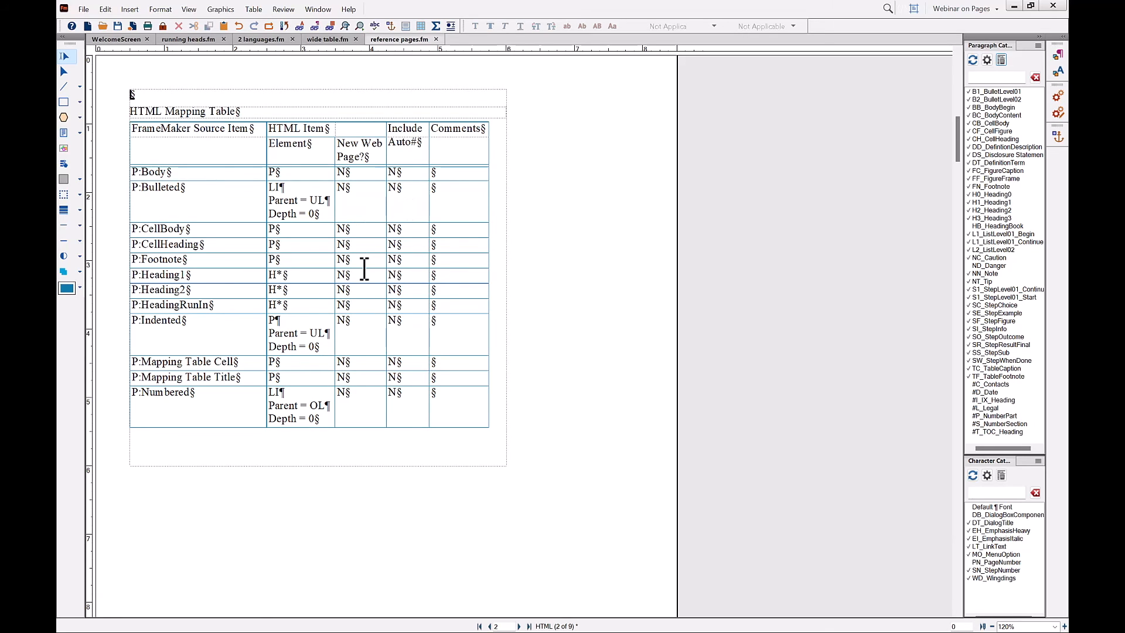
{"action": "left_click", "coordinate": [520, 627]}
{"action": "left_click", "coordinate": [519, 626]}
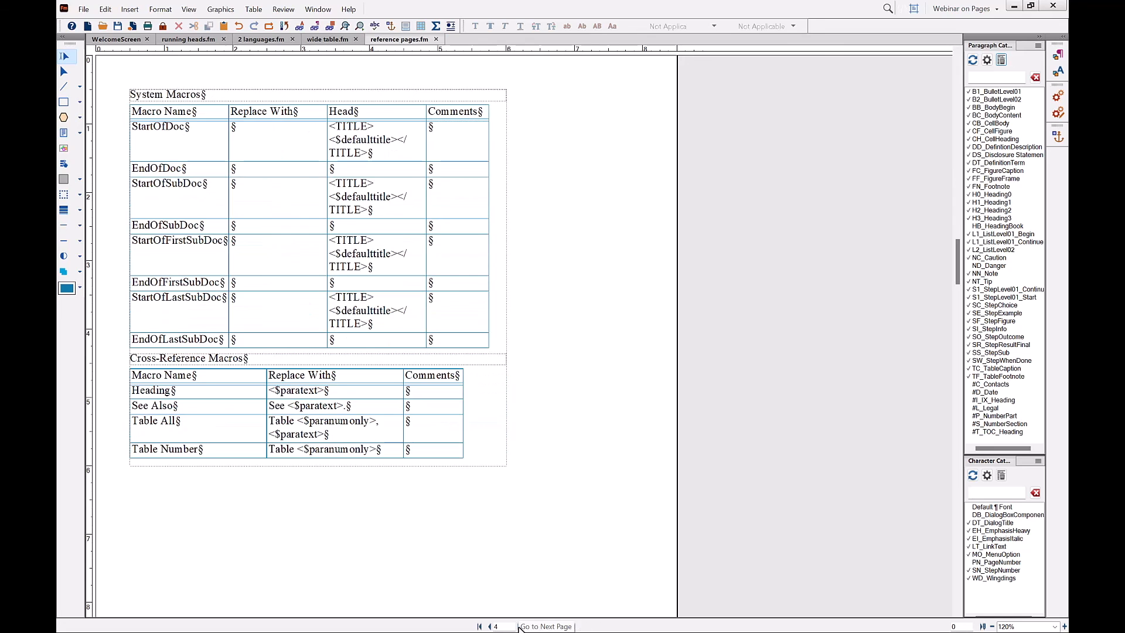
{"action": "left_click", "coordinate": [519, 626]}
{"action": "left_click", "coordinate": [519, 627]}
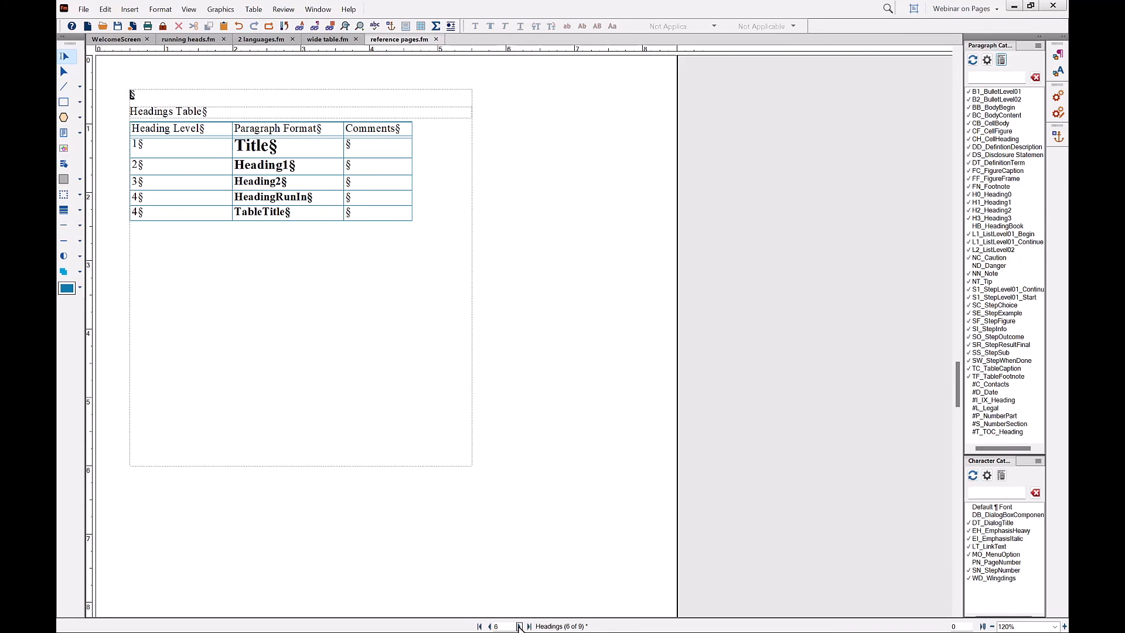
Delete all content from the HTML flow and the Headings flow on the reference pages.
{"action": "scroll", "coordinate": [423, 273], "scroll_direction": "down", "scroll_amount": 3}
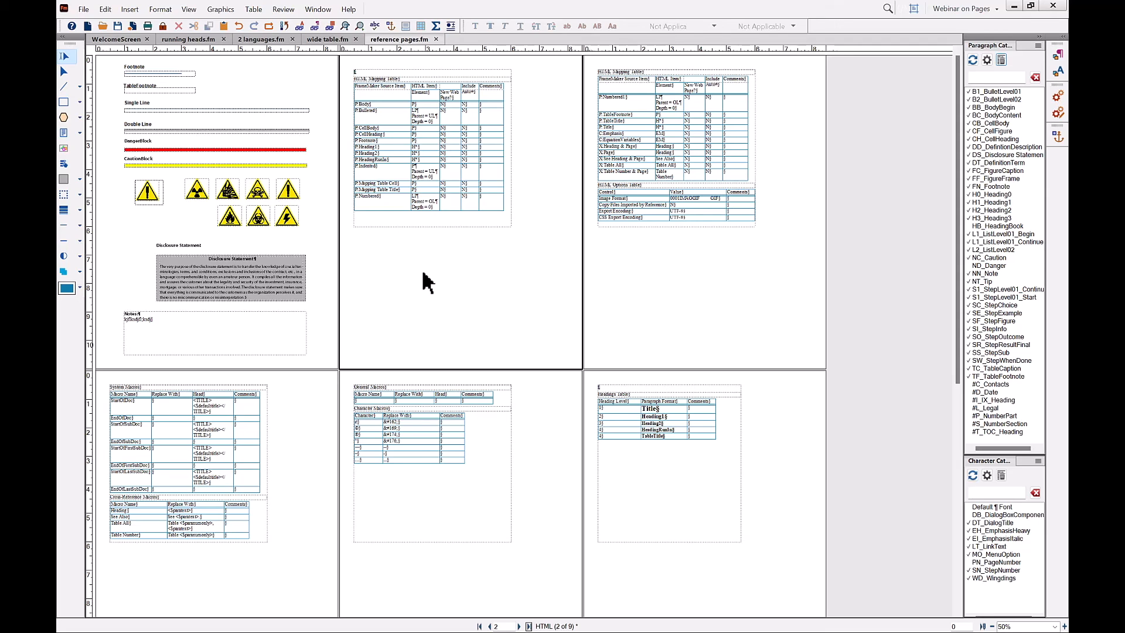
{"action": "left_click", "coordinate": [384, 219]}
{"action": "key", "text": "ctrl+a"}
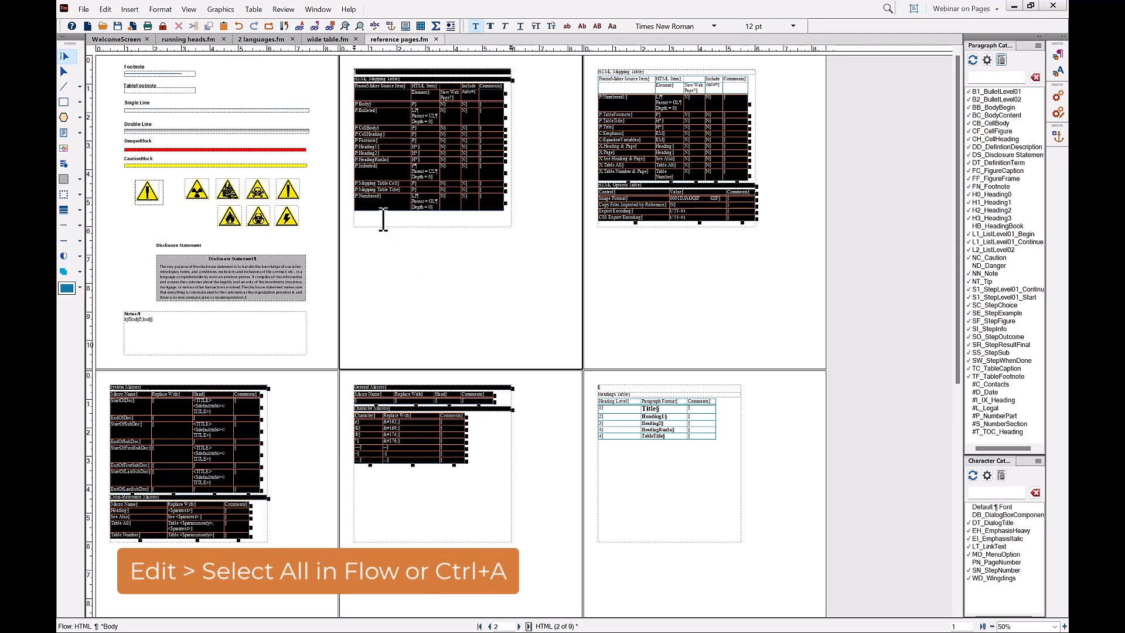
{"action": "key", "text": "Delete"}
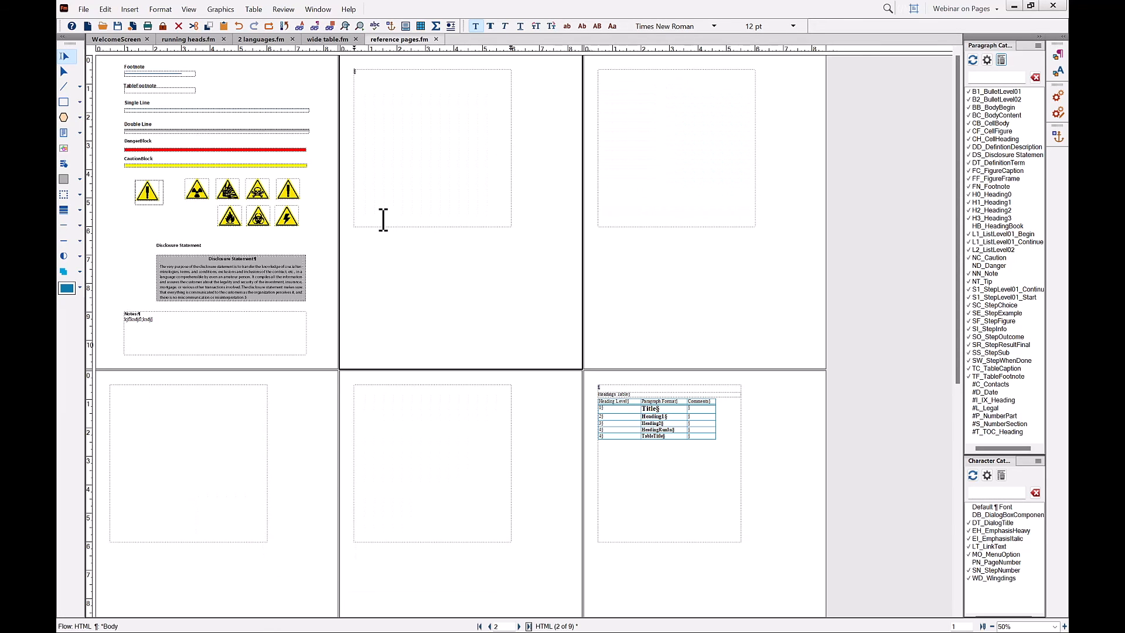
{"action": "left_click", "coordinate": [650, 476]}
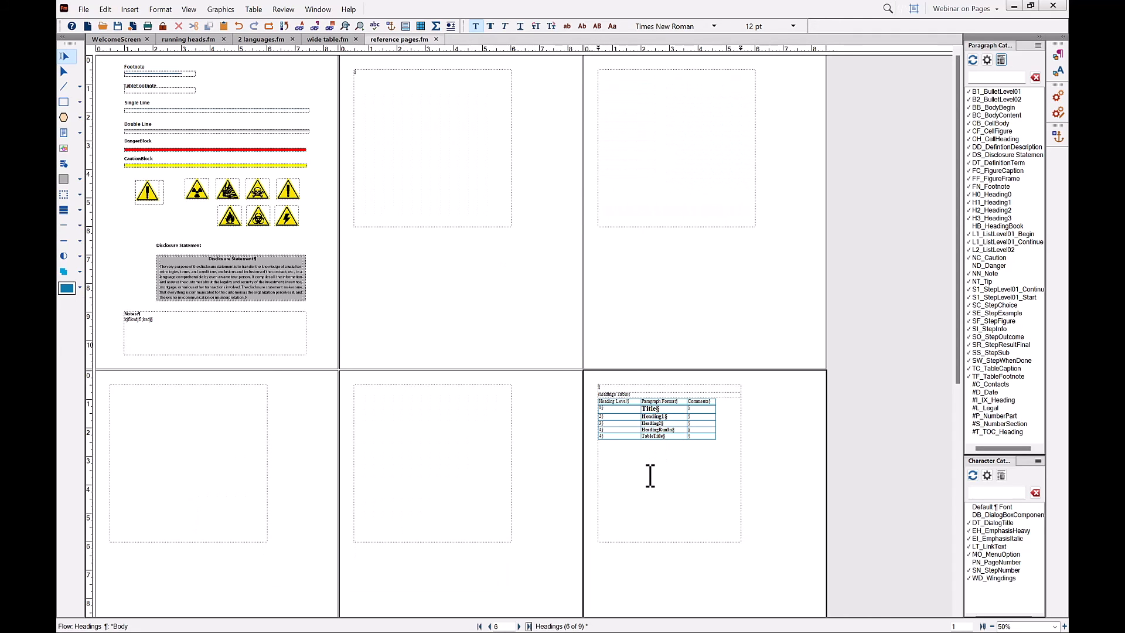
{"action": "key", "text": "ctrl+a"}
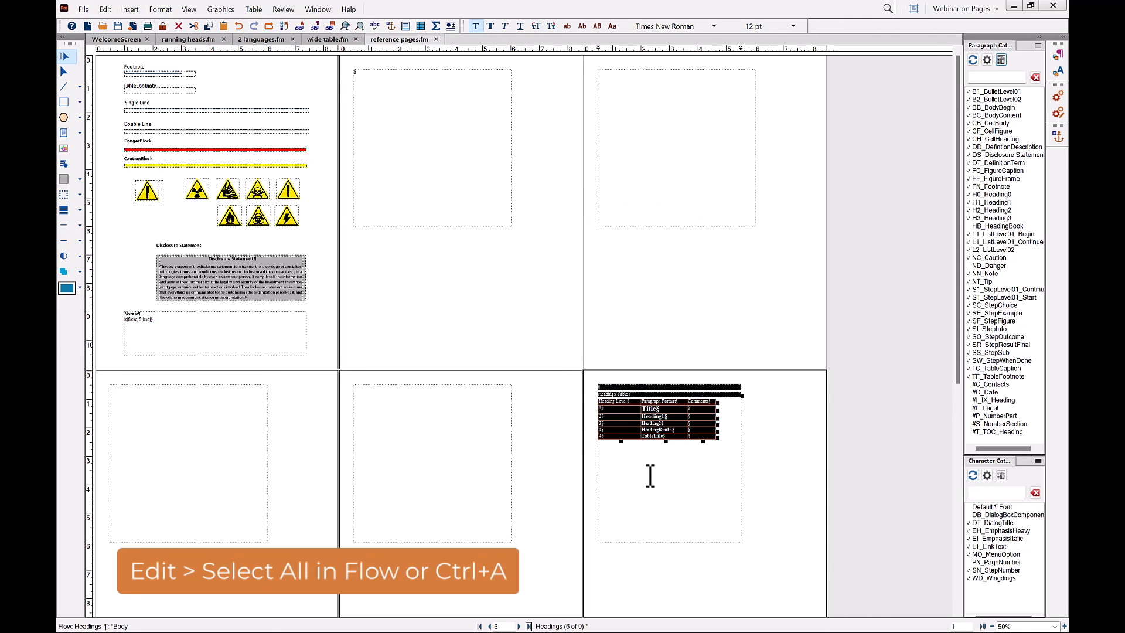
{"action": "key", "text": "Delete"}
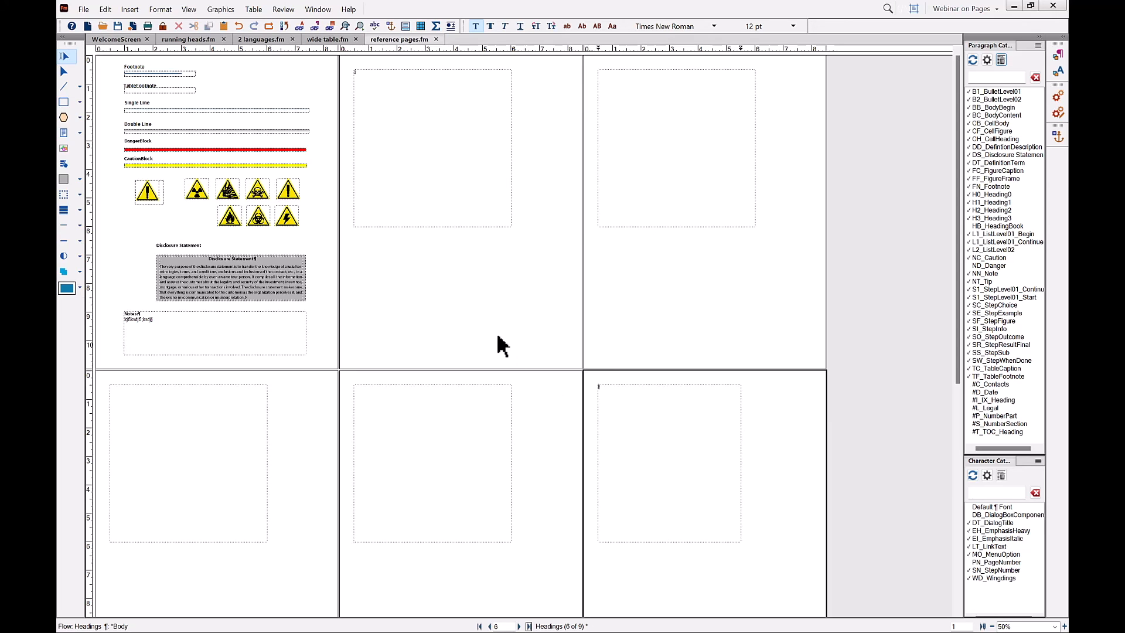
Delete the emptied reference pages, starting with the HTML page.
{"action": "left_click", "coordinate": [429, 284]}
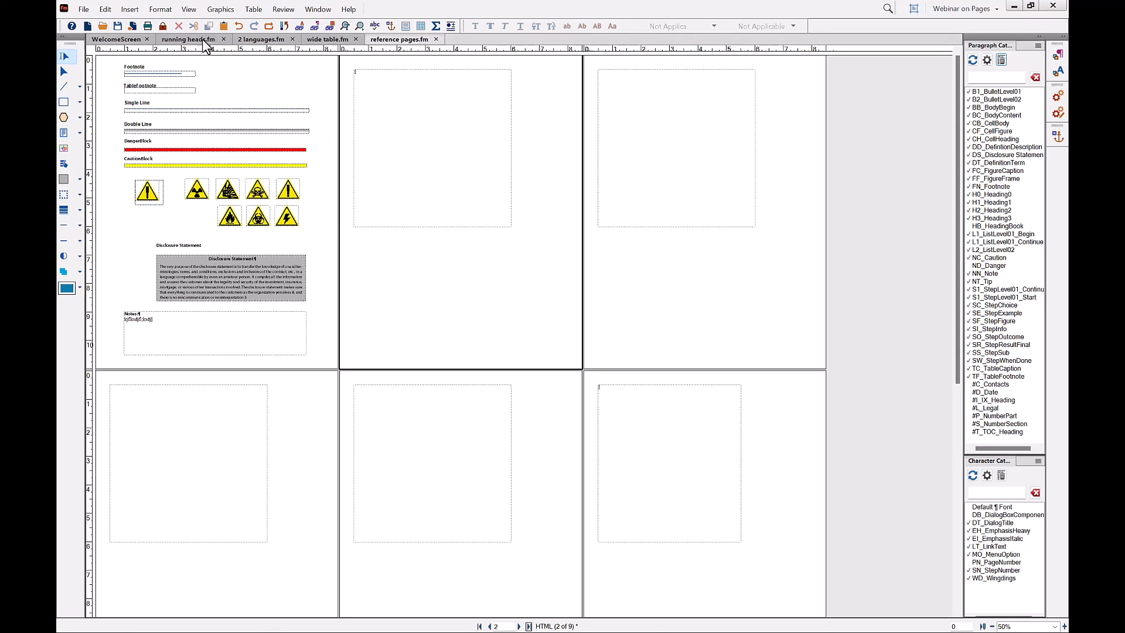
{"action": "left_click", "coordinate": [160, 10]}
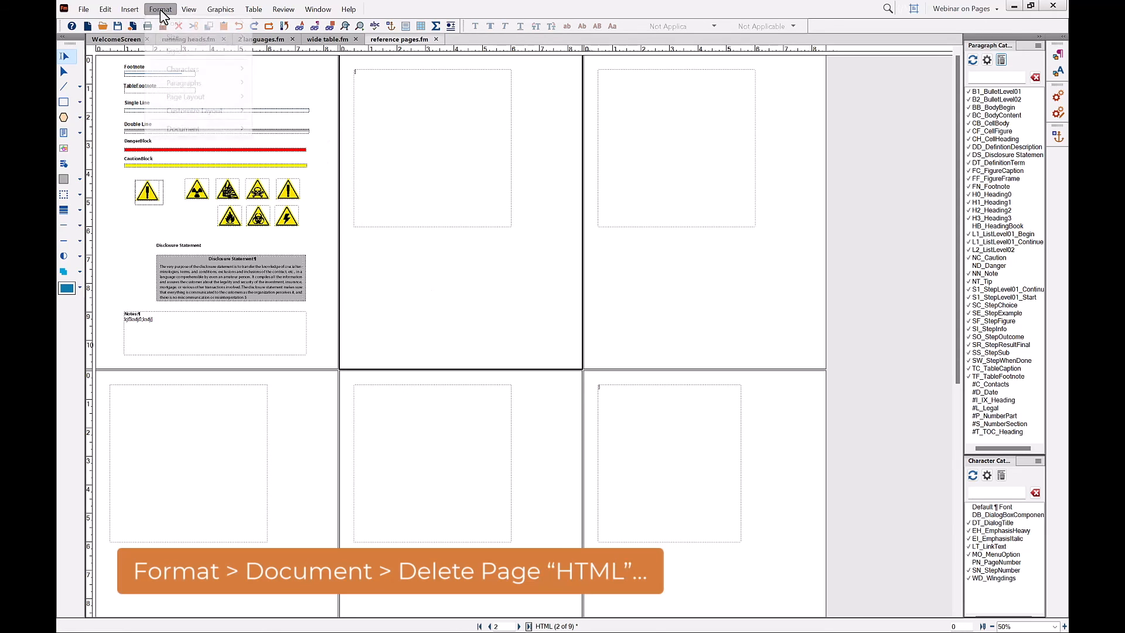
{"action": "mouse_move", "coordinate": [175, 136]}
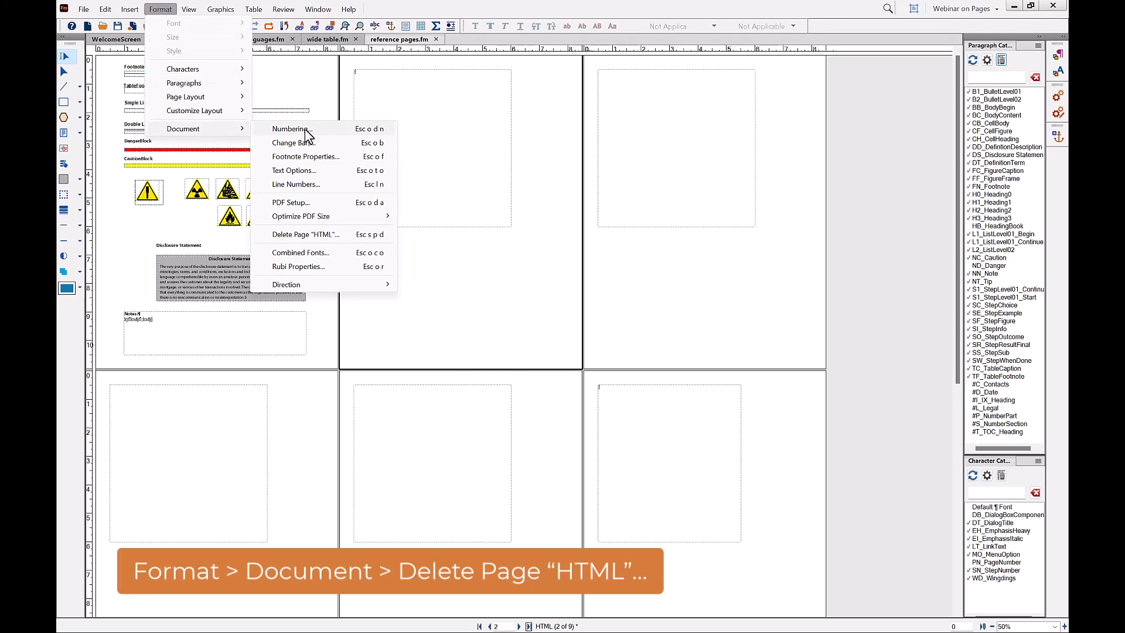
{"action": "left_click", "coordinate": [315, 237]}
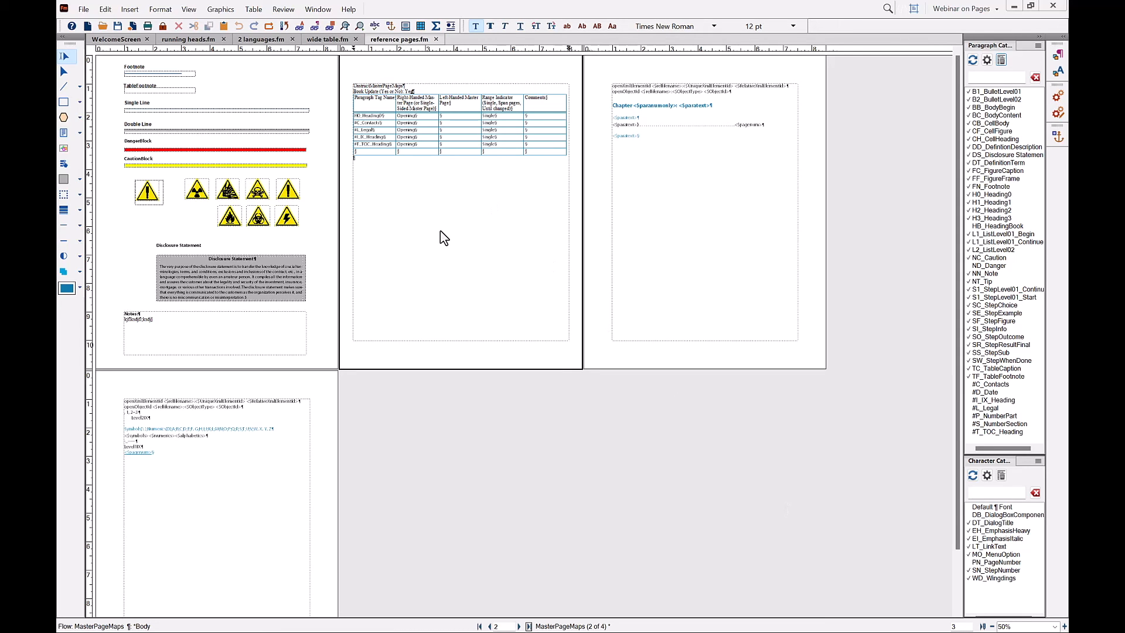
Examine the UnstructMasterPageMaps table on the MasterPageMaps reference page, including the H0_Heading0 row.
{"action": "scroll", "coordinate": [352, 326], "scroll_direction": "up", "scroll_amount": 4}
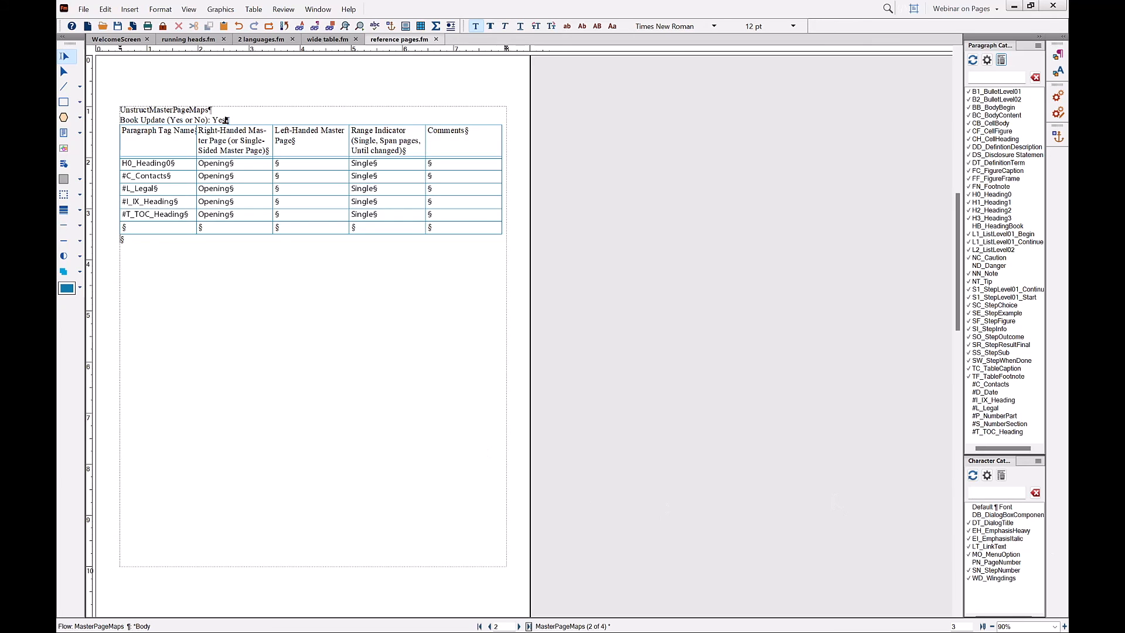
{"action": "left_click", "coordinate": [1064, 626]}
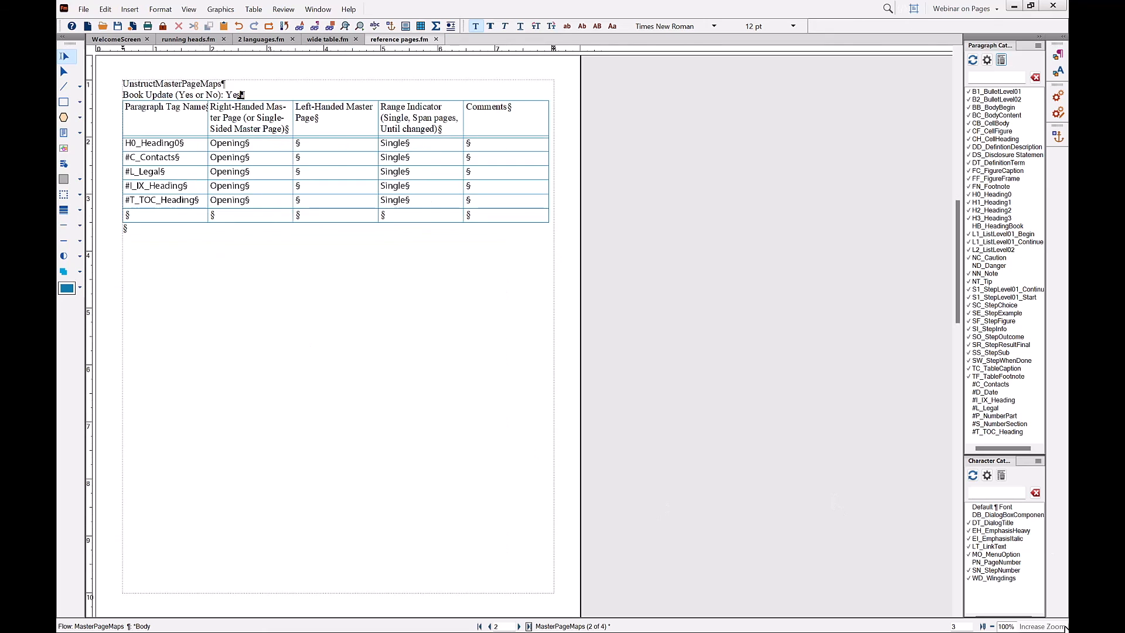
{"action": "left_click", "coordinate": [1064, 627]}
{"action": "scroll", "coordinate": [619, 437], "scroll_direction": "up", "scroll_amount": 3}
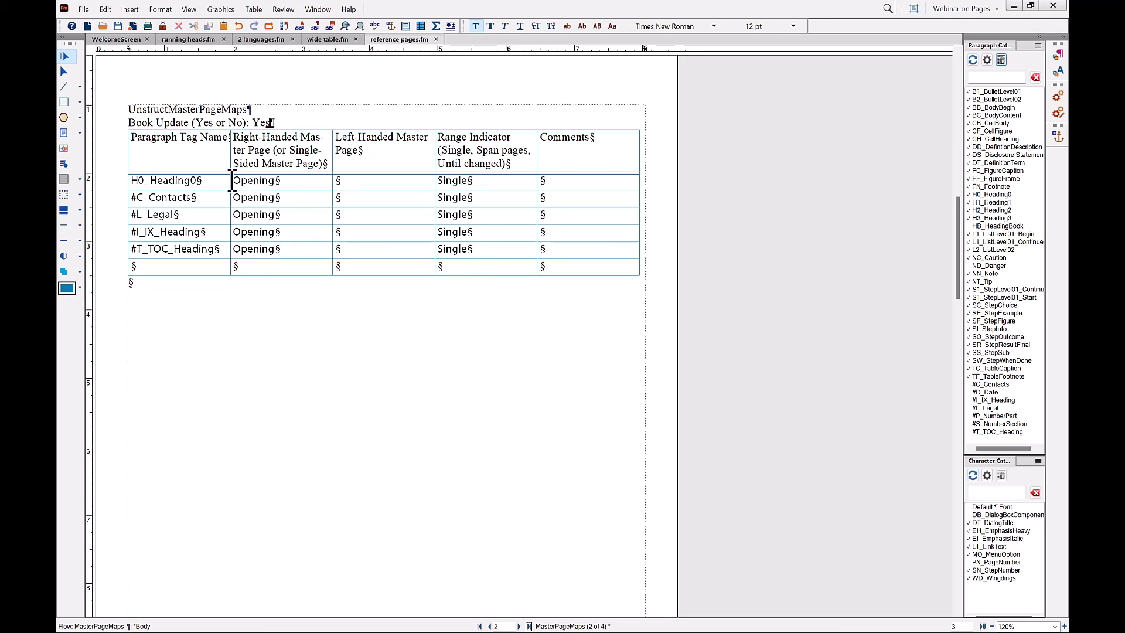
{"action": "left_click", "coordinate": [170, 180]}
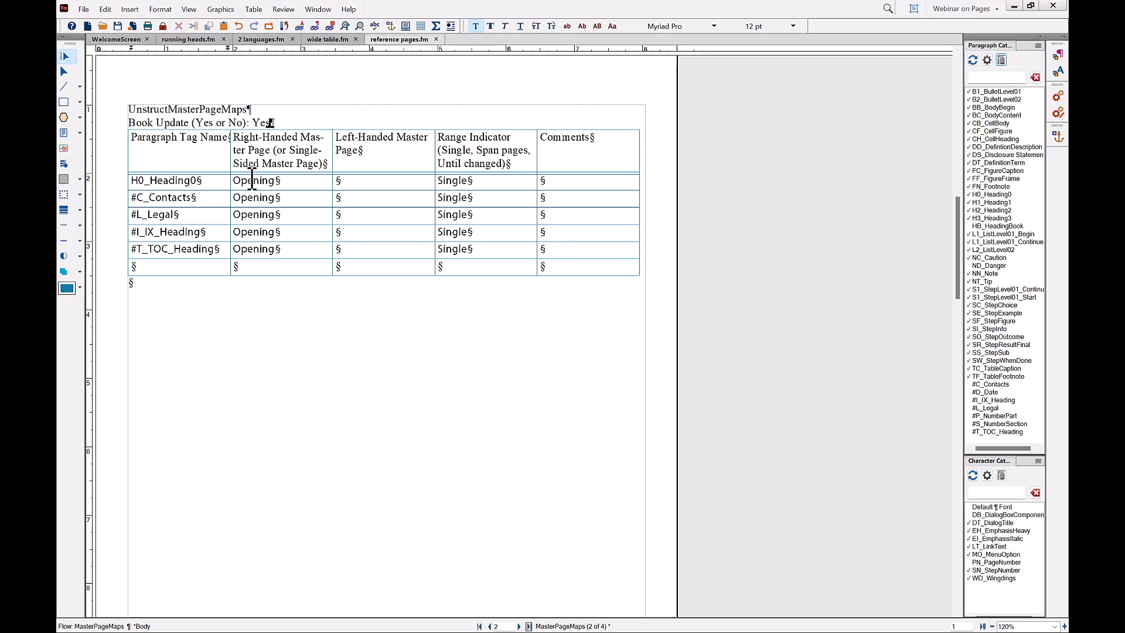
Return to the body pages and apply master pages from the mapping table, starting from the chapter heading.
{"action": "key", "text": "Escape"}
{"action": "key", "text": "v"}
{"action": "key", "text": "shift+b"}
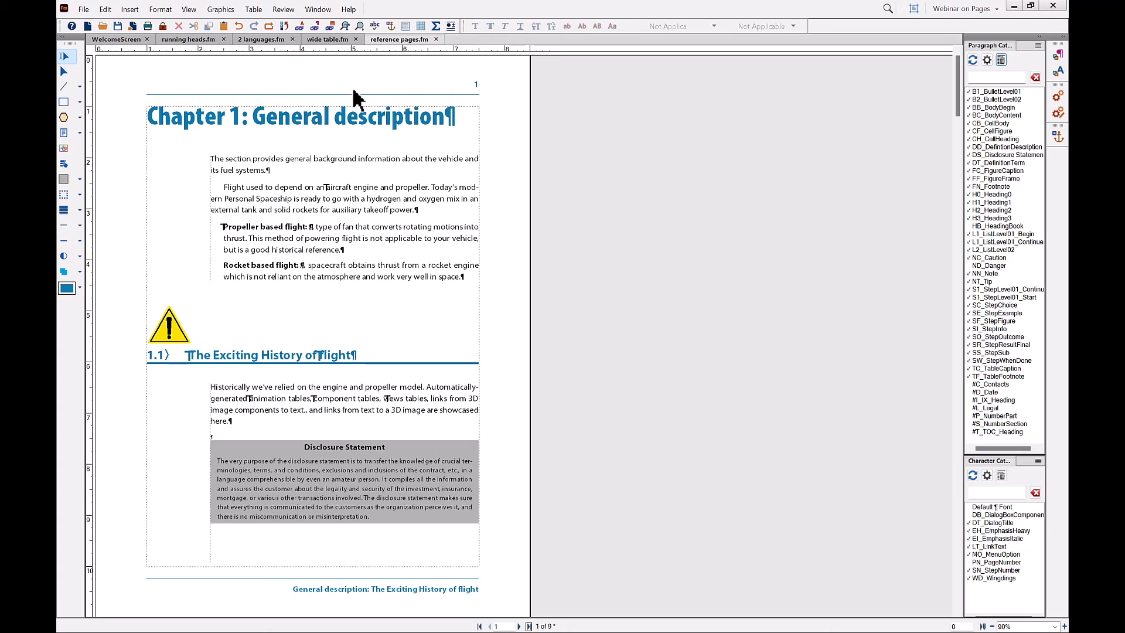
{"action": "left_click", "coordinate": [290, 116]}
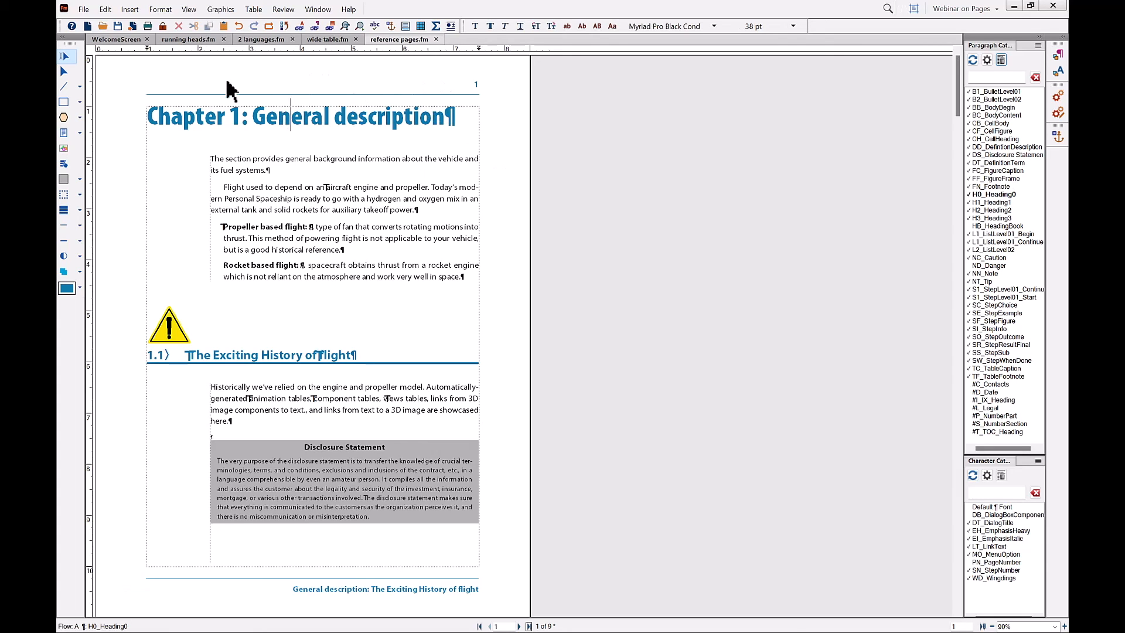
{"action": "left_click", "coordinate": [160, 9]}
{"action": "mouse_move", "coordinate": [173, 98]}
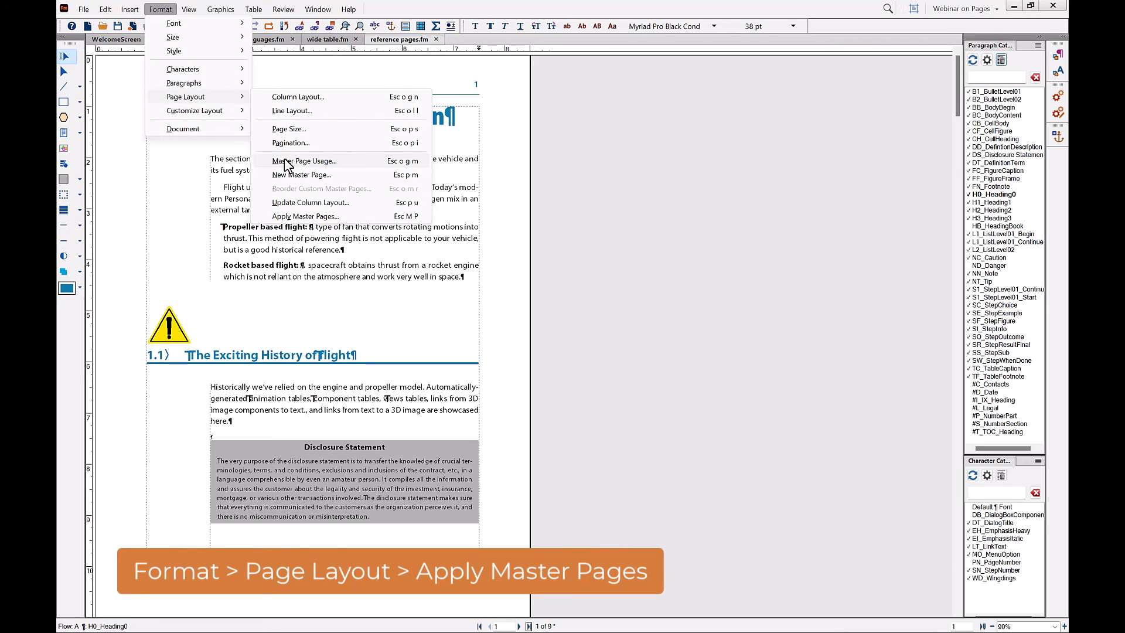
{"action": "left_click", "coordinate": [305, 218]}
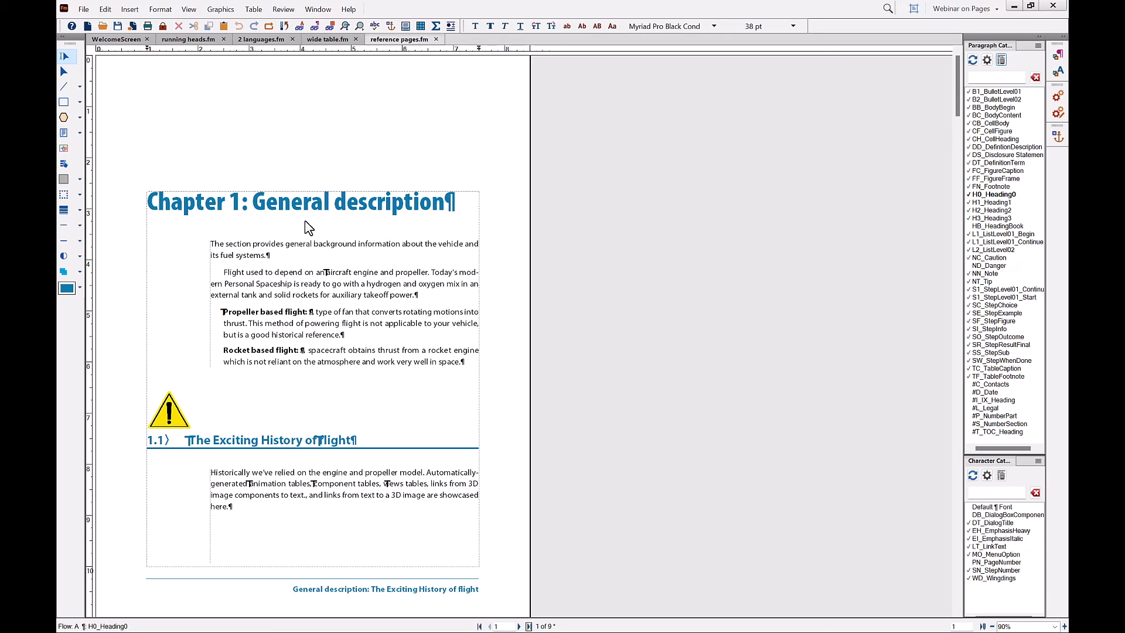
Look at the file list and update command of flight.book, and return to the MasterPageMaps reference page.
{"action": "left_click", "coordinate": [311, 109]}
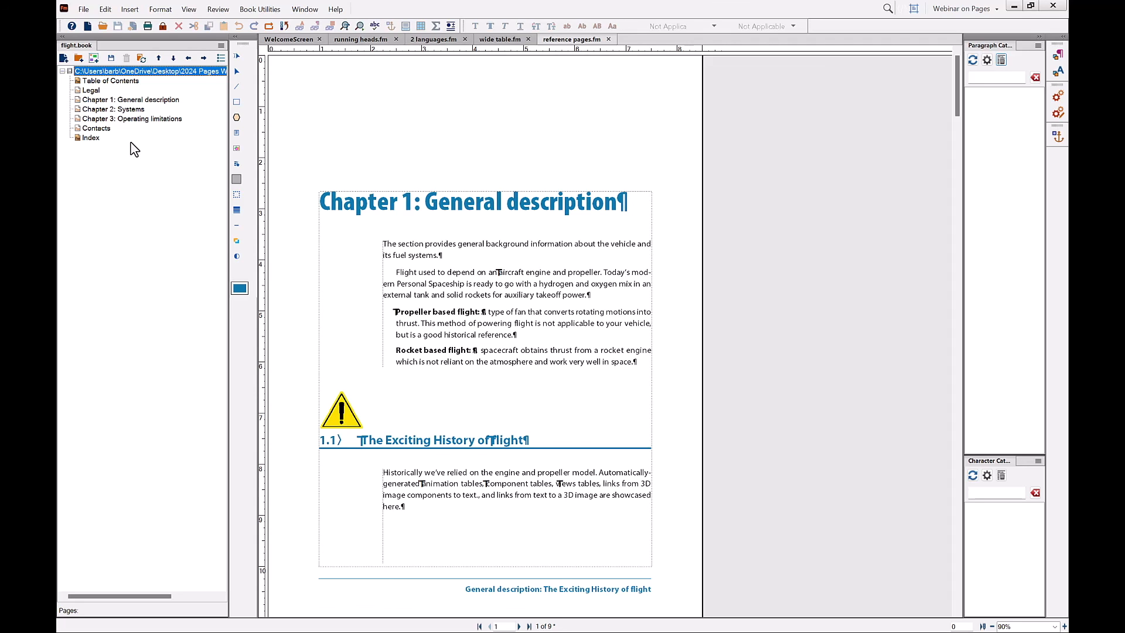
{"action": "left_click", "coordinate": [141, 59]}
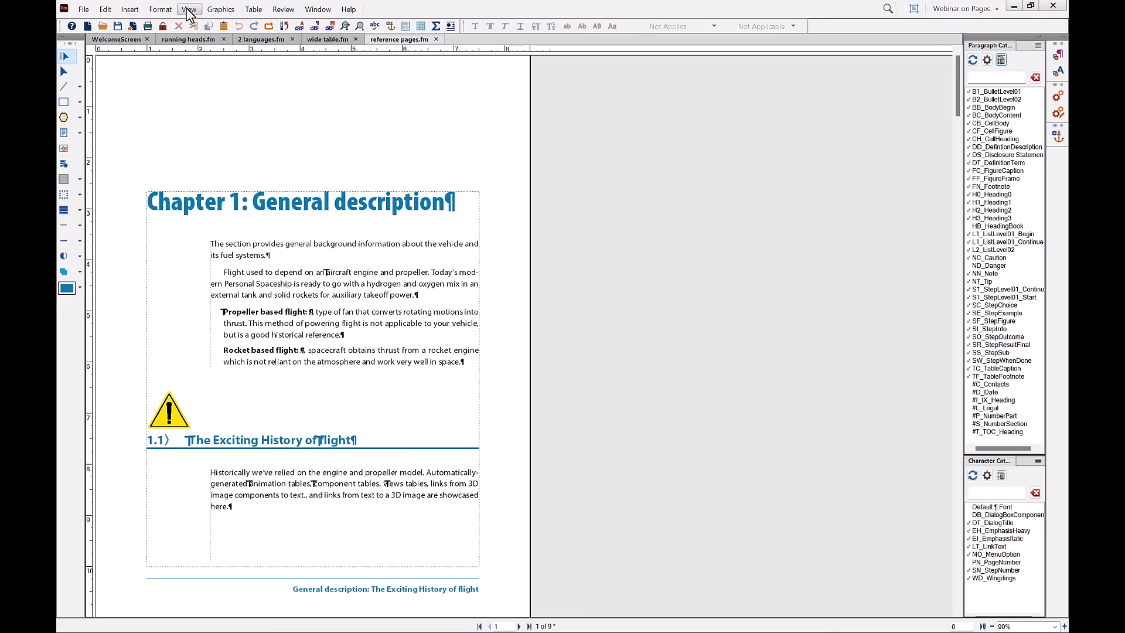
{"action": "left_click", "coordinate": [189, 10]}
{"action": "left_click", "coordinate": [214, 331]}
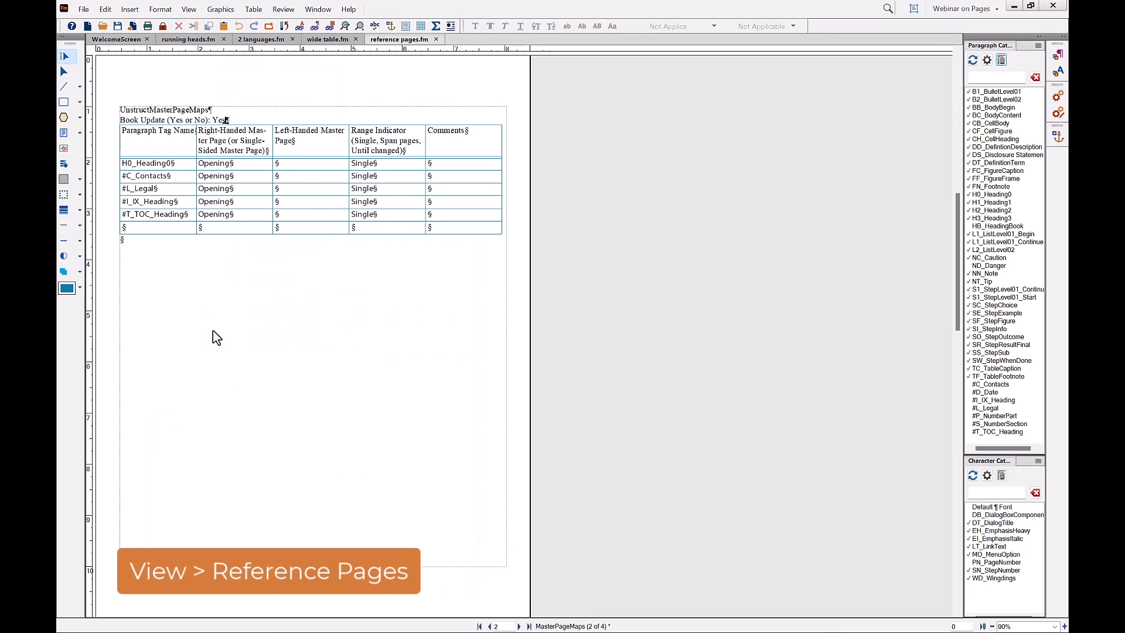
{"action": "left_click", "coordinate": [314, 317]}
{"action": "scroll", "coordinate": [311, 316], "scroll_direction": "down", "scroll_amount": 2}
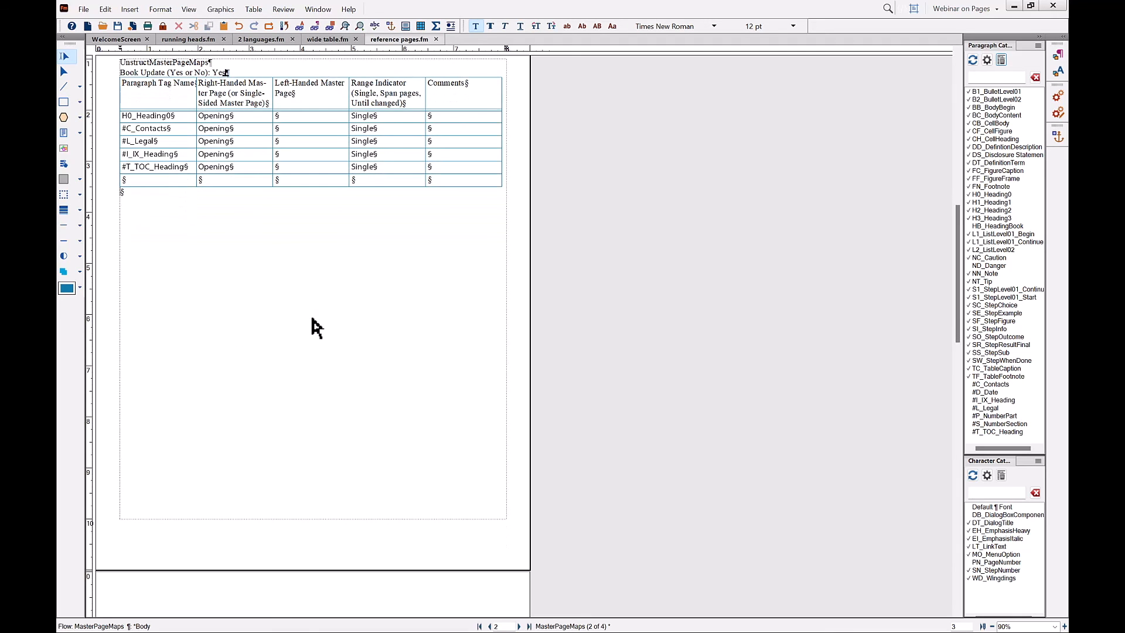
Examine the entry formatting on the TOC and IX reference pages.
{"action": "right_click", "coordinate": [312, 320]}
{"action": "left_click", "coordinate": [258, 347]}
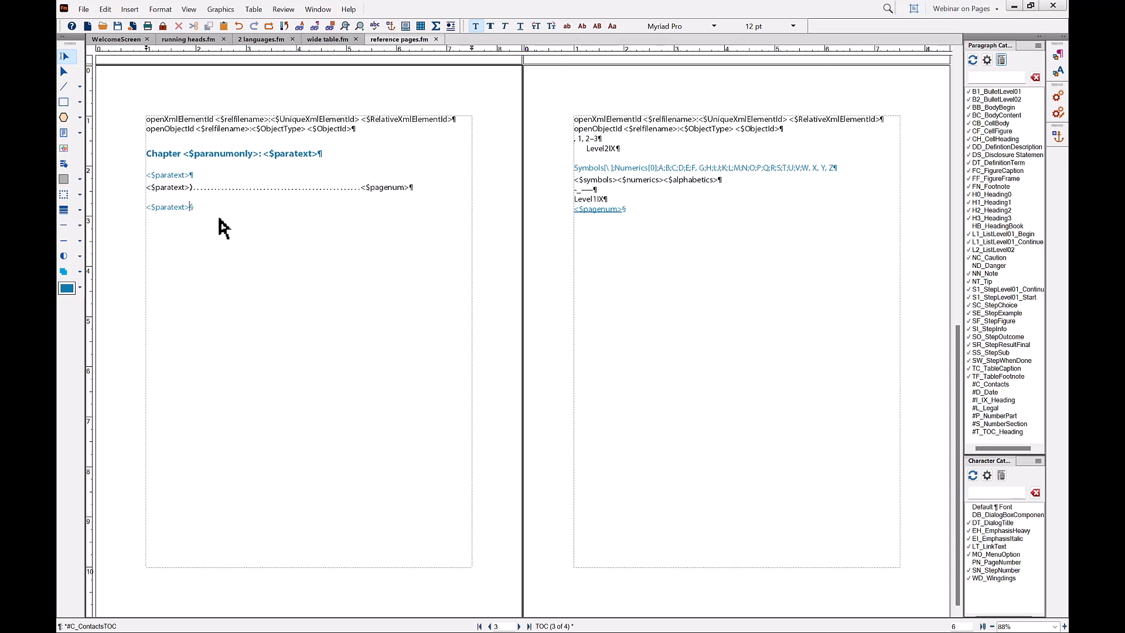
{"action": "left_click", "coordinate": [166, 154]}
{"action": "left_click", "coordinate": [648, 258]}
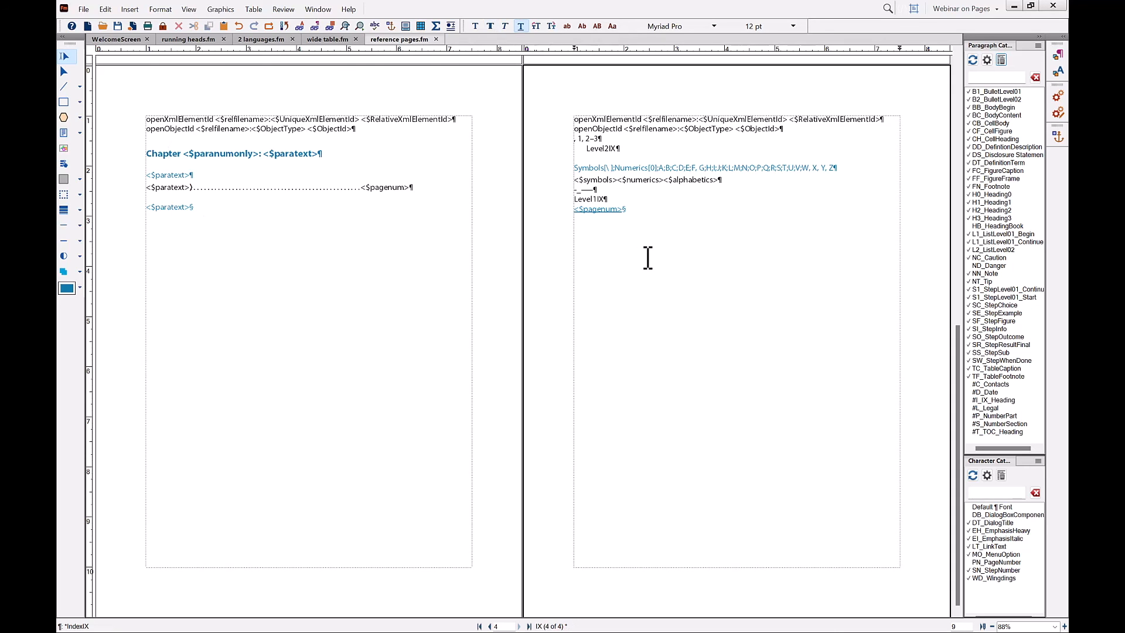